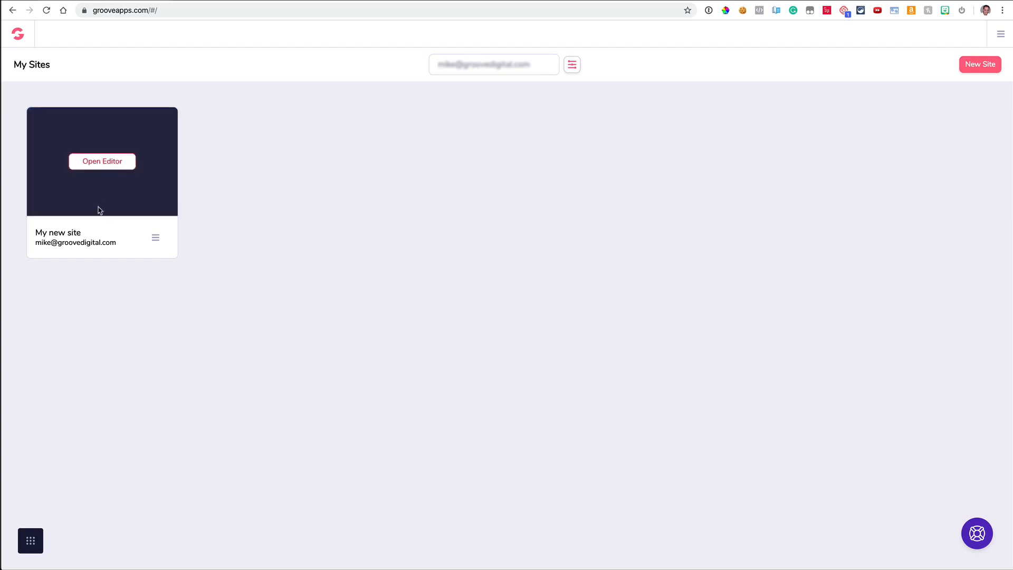
- Create a new site from the Blank Template, opening its empty Home page in the builder
click(31, 544)
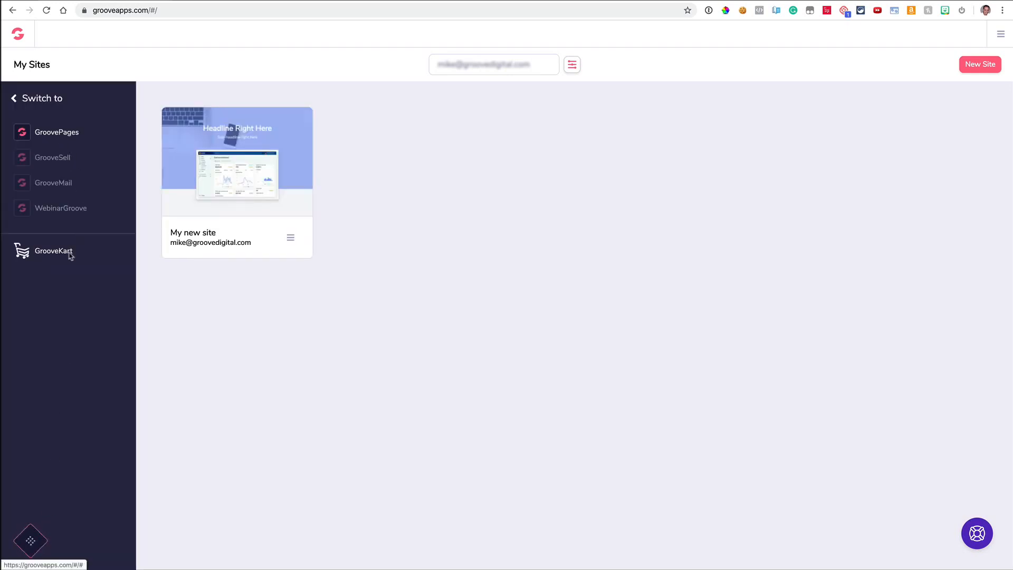
click(29, 540)
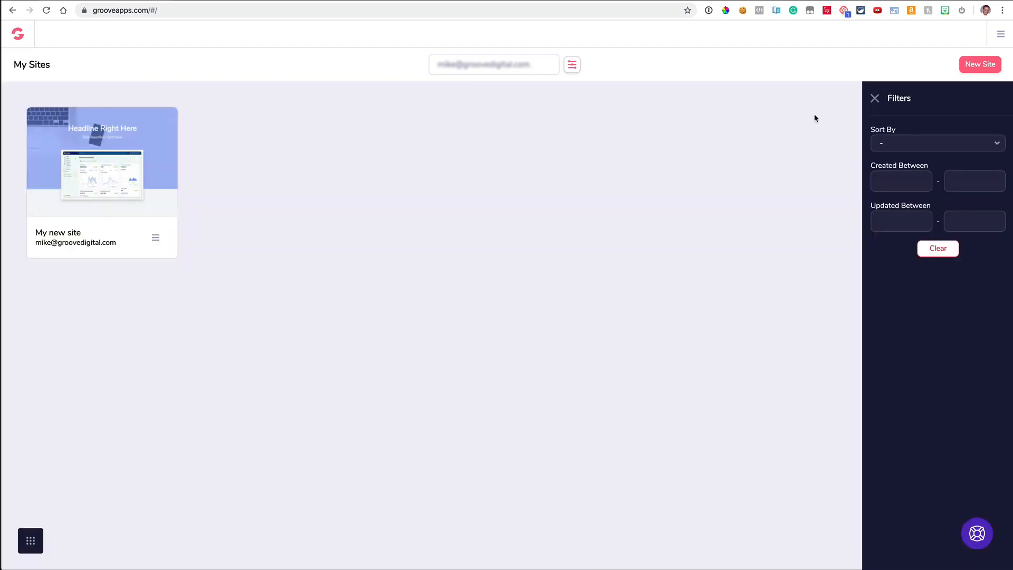
click(875, 99)
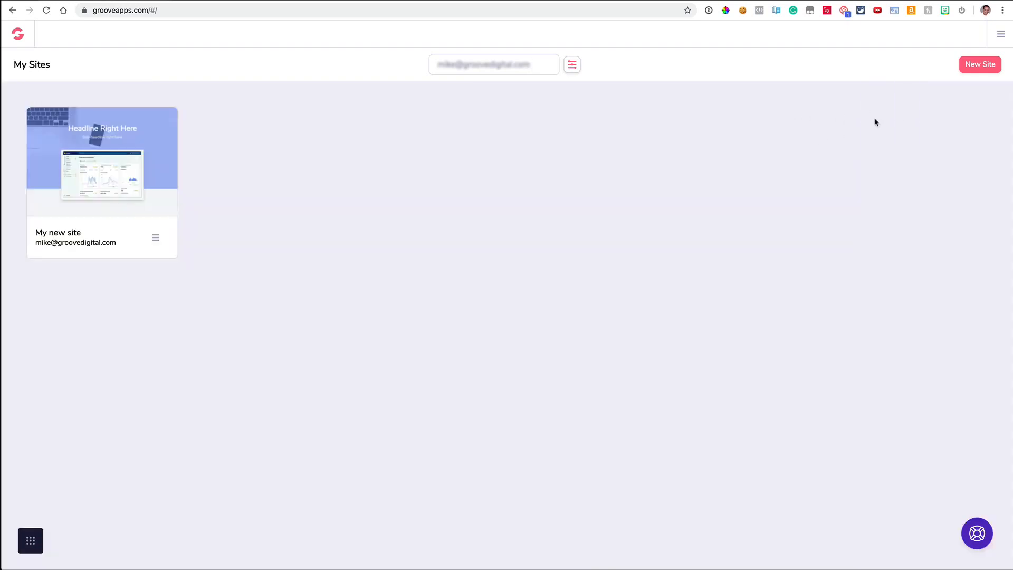
click(982, 65)
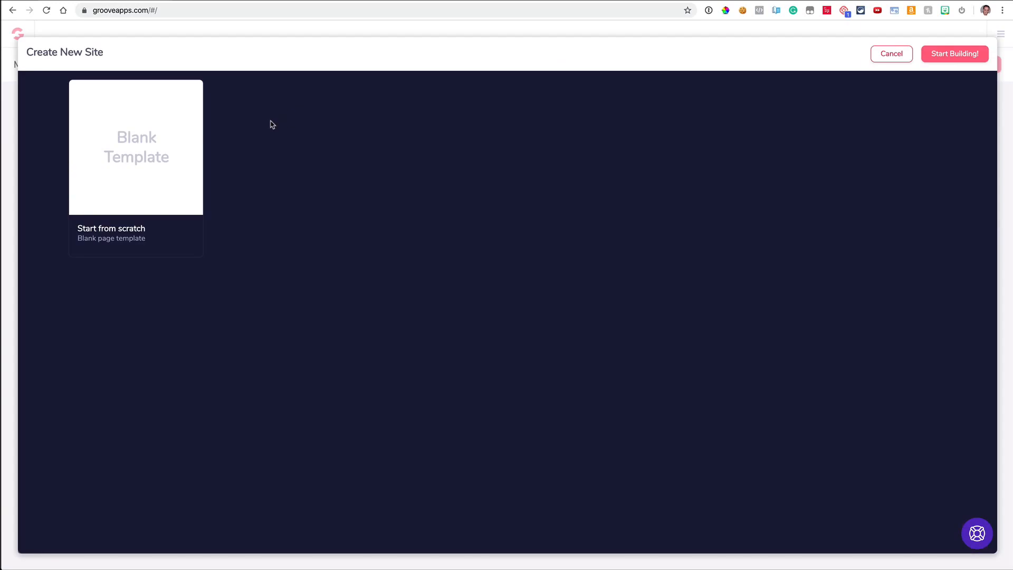
click(174, 153)
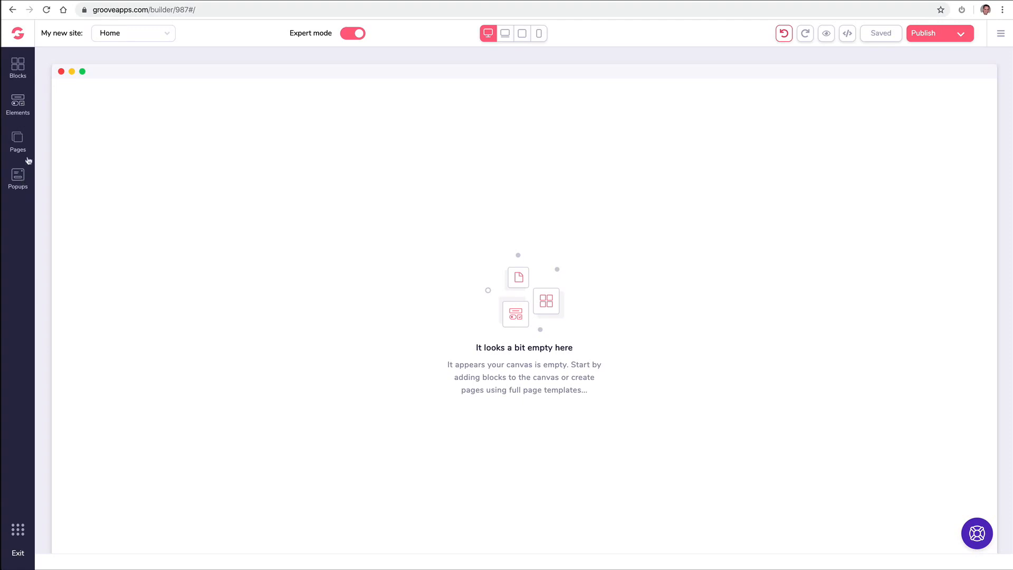
- Expand all wireframe blocks and place the two-button hero block on the Home page
click(20, 68)
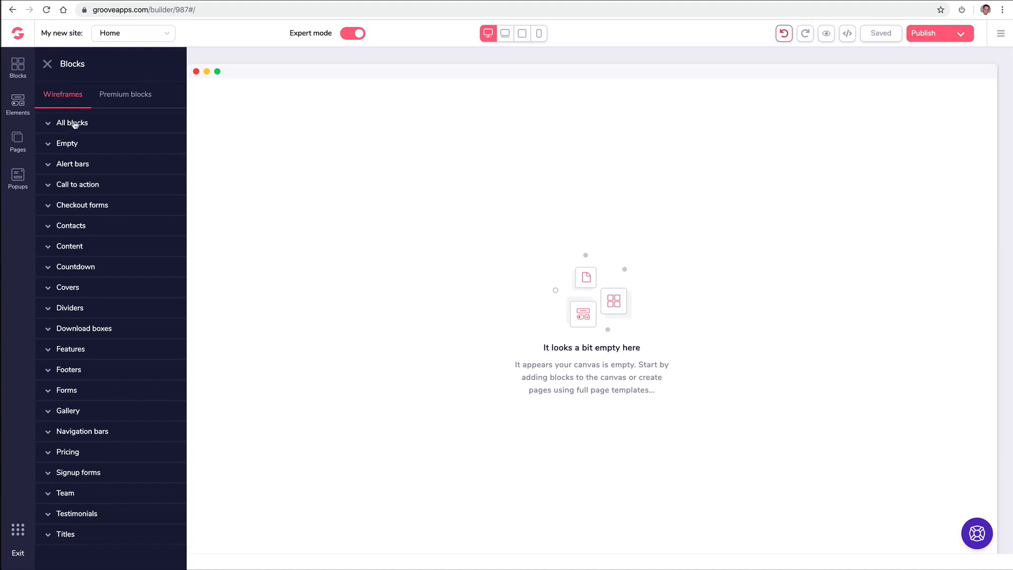
click(137, 96)
click(74, 97)
click(80, 123)
scroll(112, 167, down, 2)
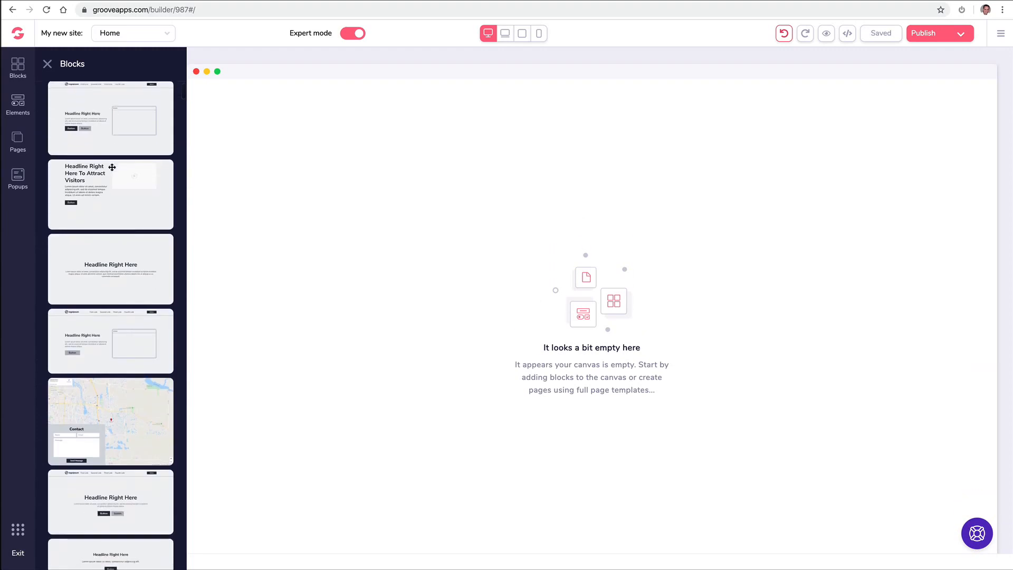
scroll(112, 167, down, 2)
scroll(112, 167, down, 9)
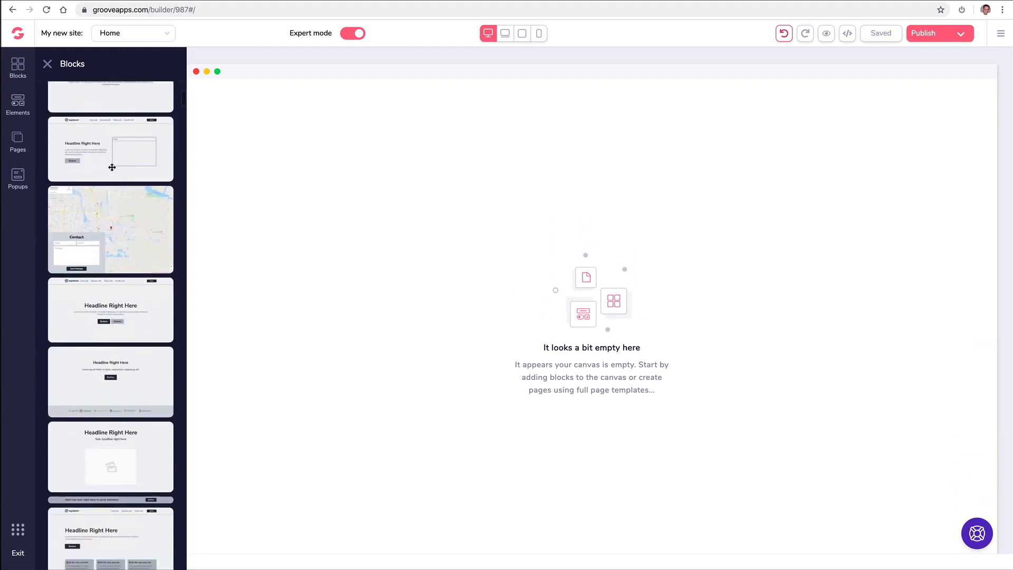
drag(108, 163, 366, 157)
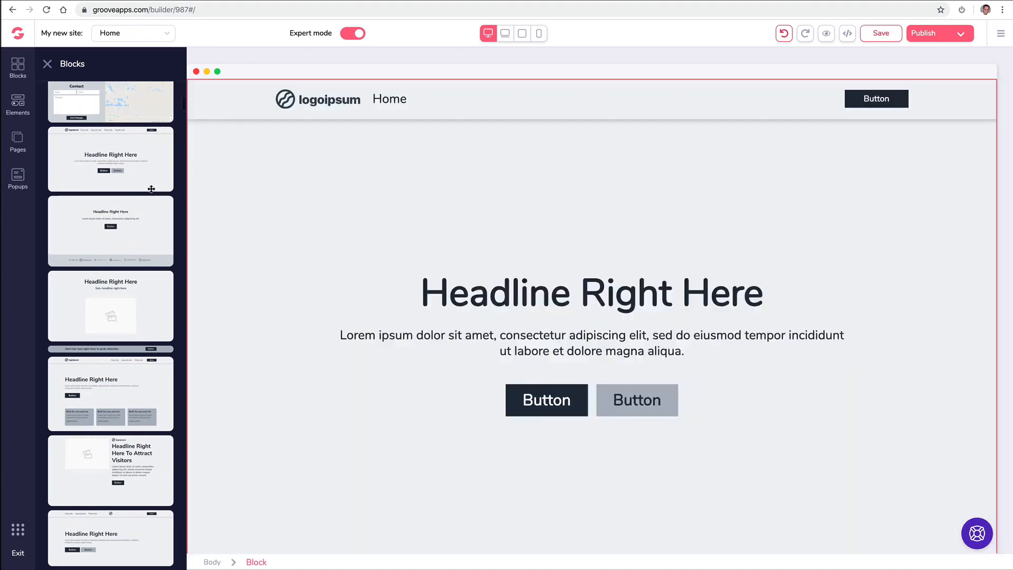
- Delete the test hero block so the canvas is empty, keeping the Blocks library open
scroll(127, 215, up, 1)
scroll(128, 215, up, 2)
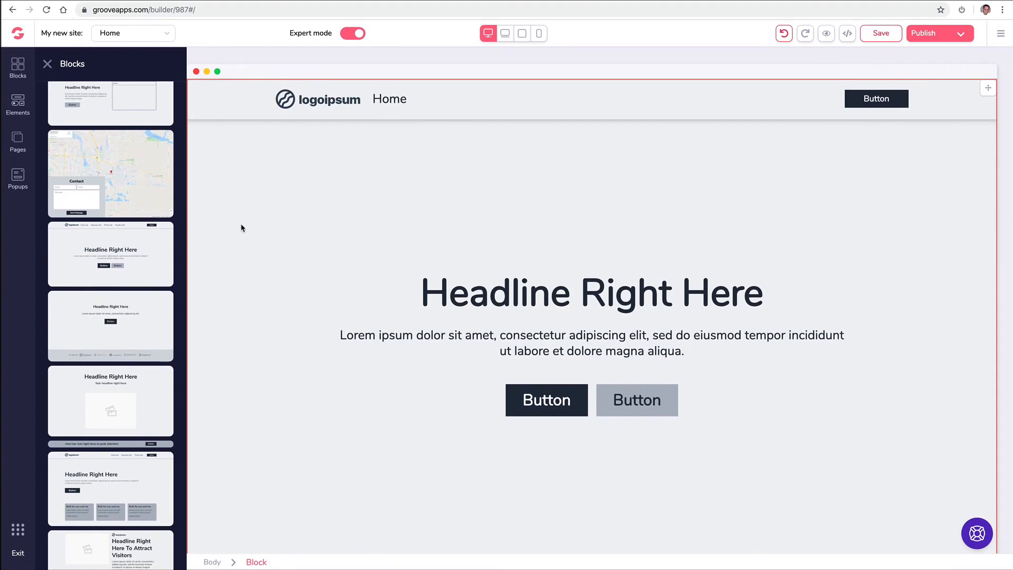
click(285, 182)
click(103, 102)
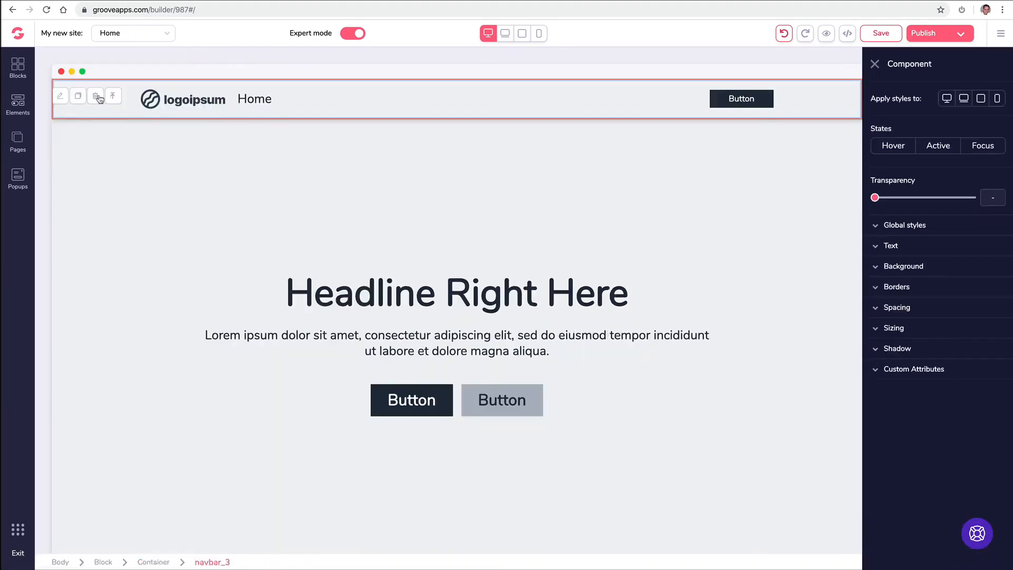
click(98, 99)
click(26, 70)
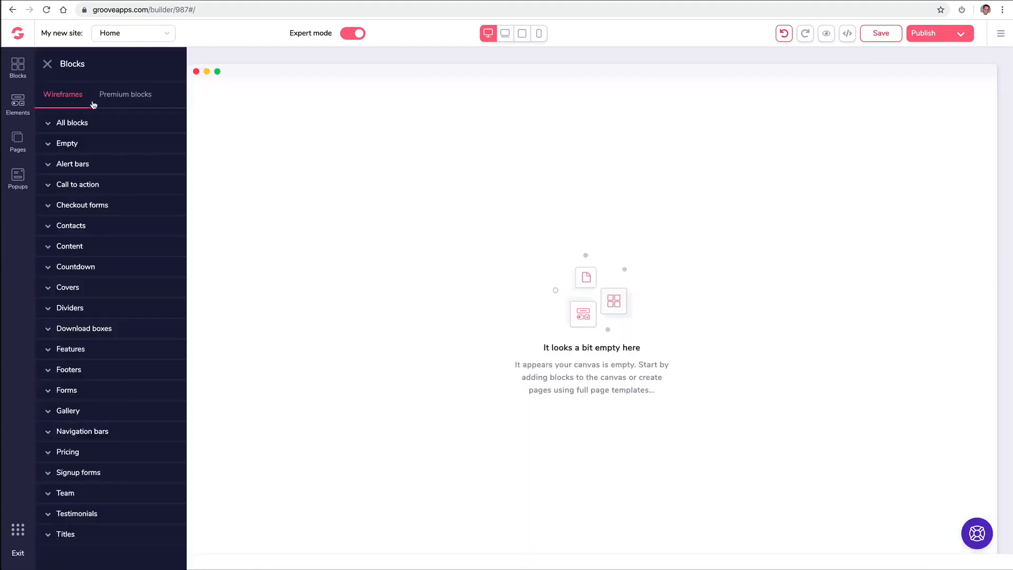
- Drag the blue premium hero block with 'Headline Right Here' and the dashboard image onto the page
click(105, 101)
click(72, 123)
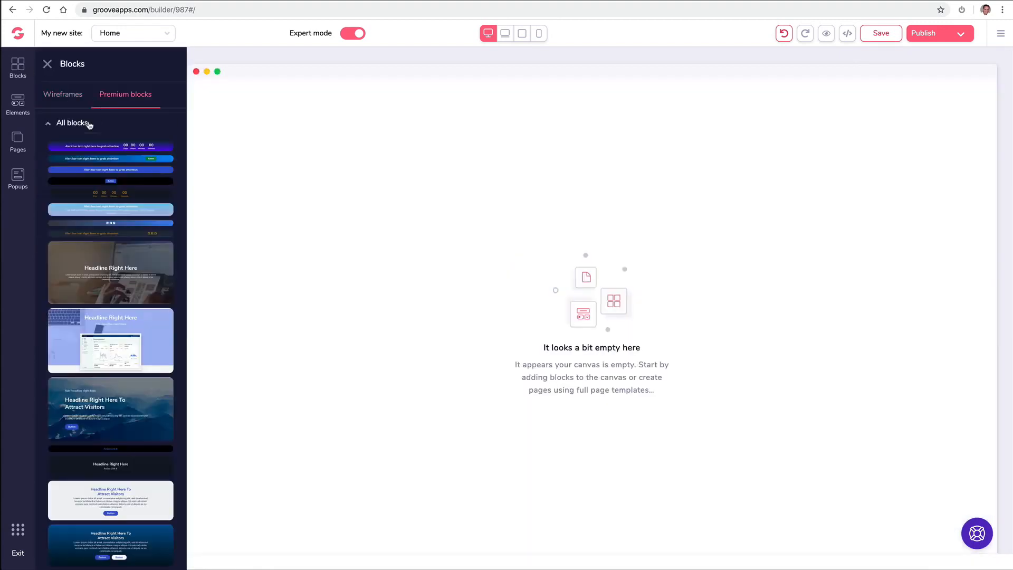
scroll(120, 227, down, 1)
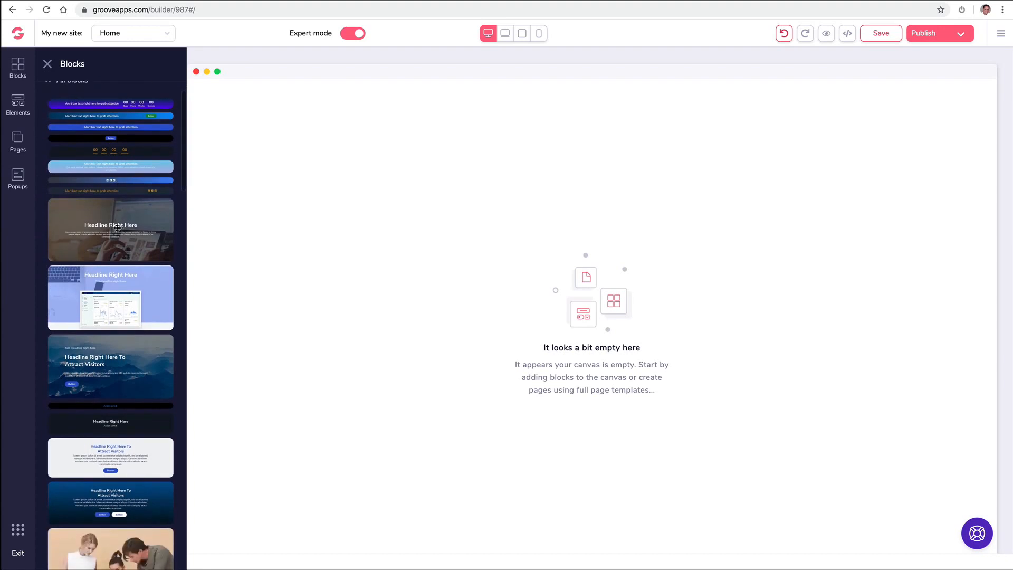
drag(112, 275, 391, 129)
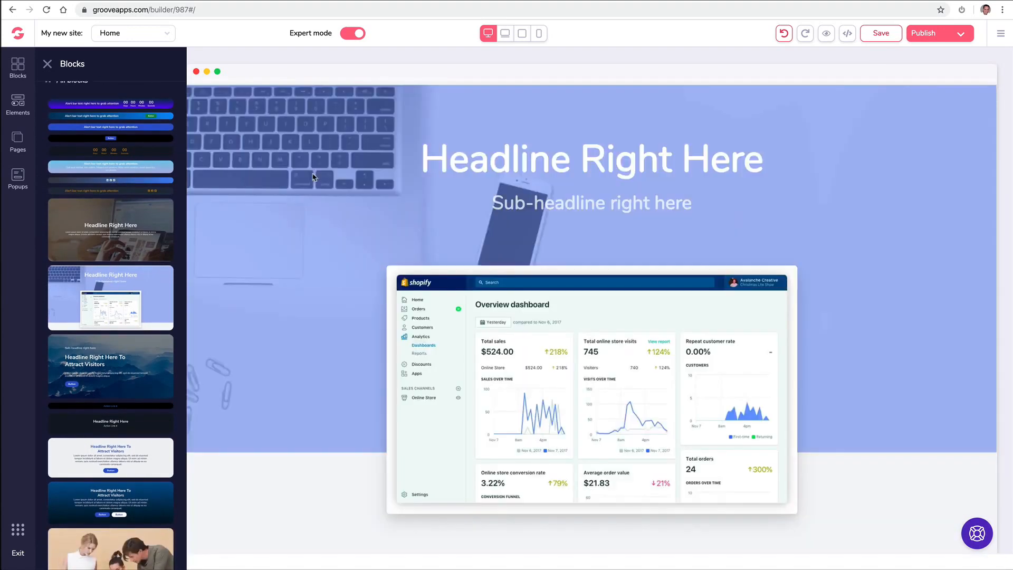
scroll(113, 222, down, 4)
scroll(114, 224, down, 6)
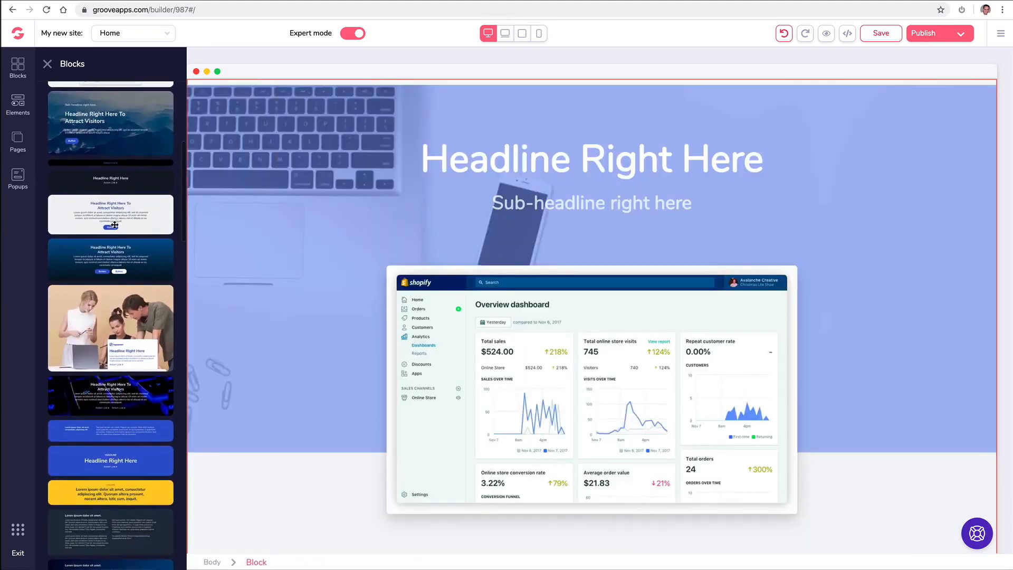
scroll(116, 224, up, 3)
scroll(116, 224, up, 8)
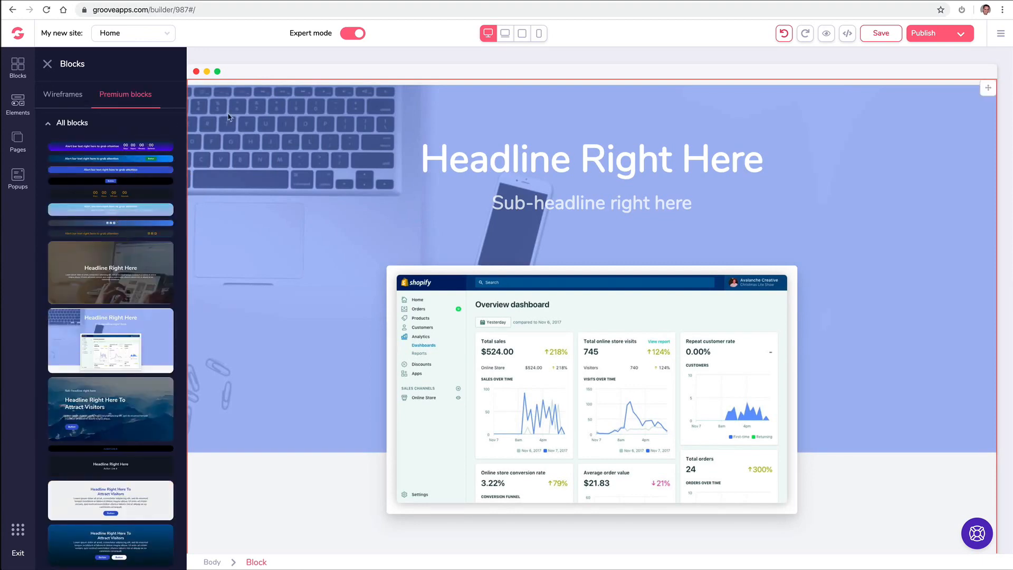
click(229, 117)
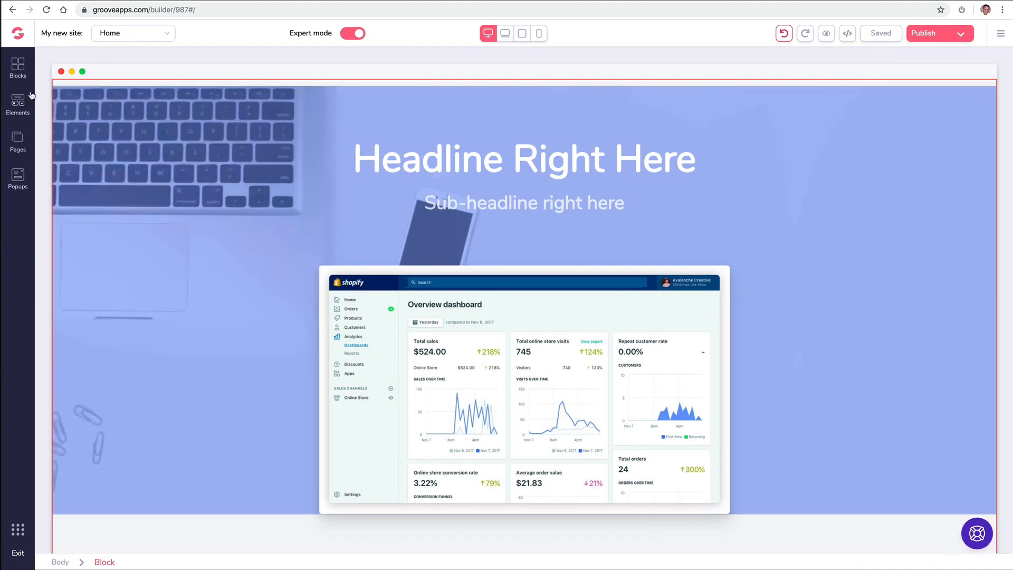
- Browse the Premium Call to action blocks, then return to the Wireframes categories
click(21, 69)
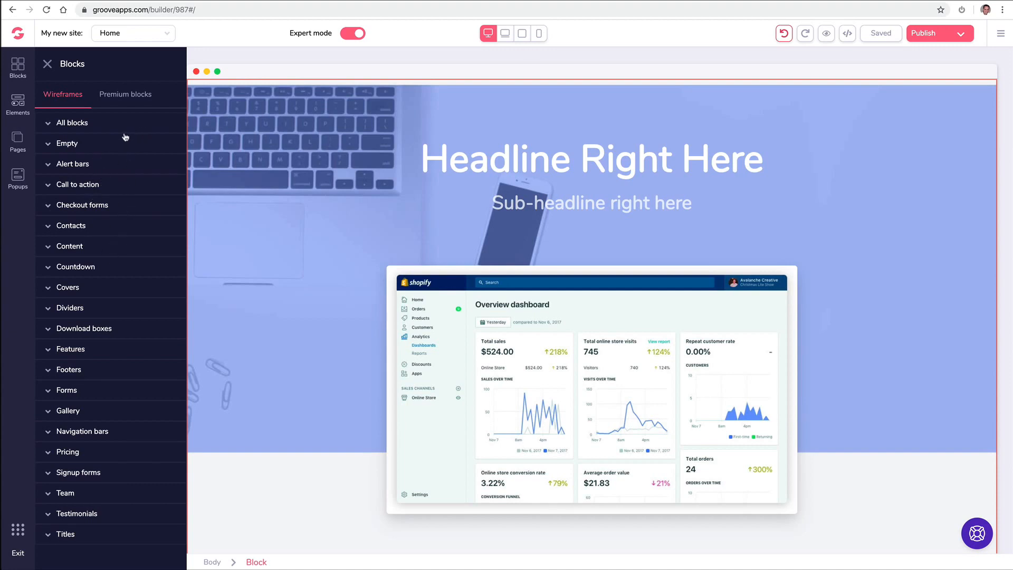
click(103, 96)
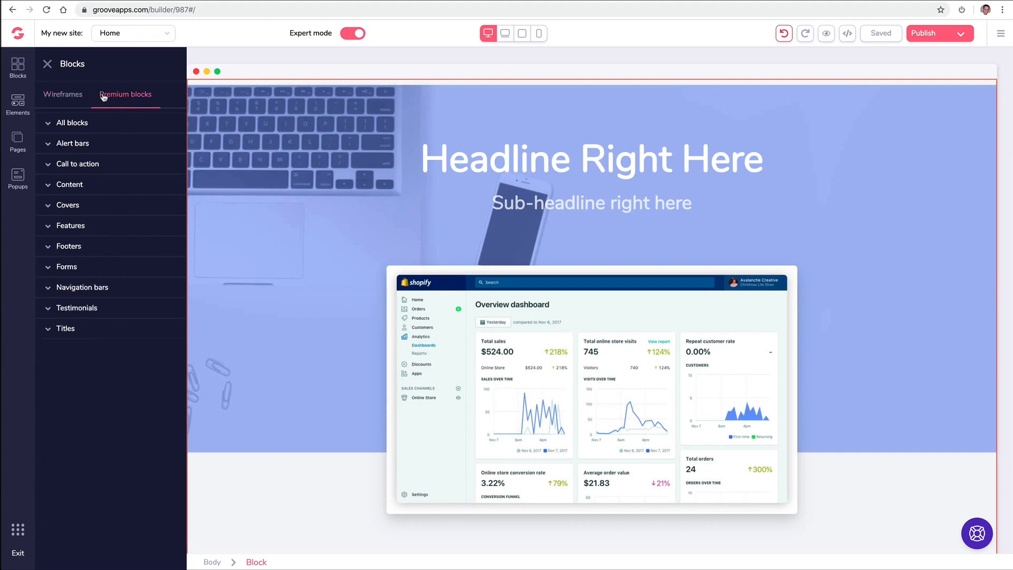
click(89, 164)
click(59, 97)
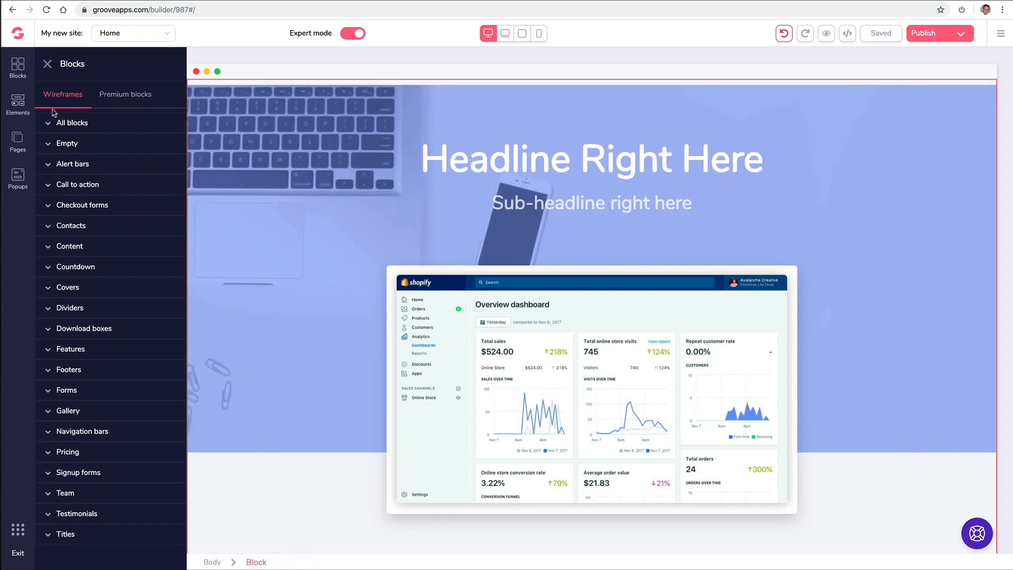
- Scroll through the Elements library and select the hero block's inner container
click(20, 100)
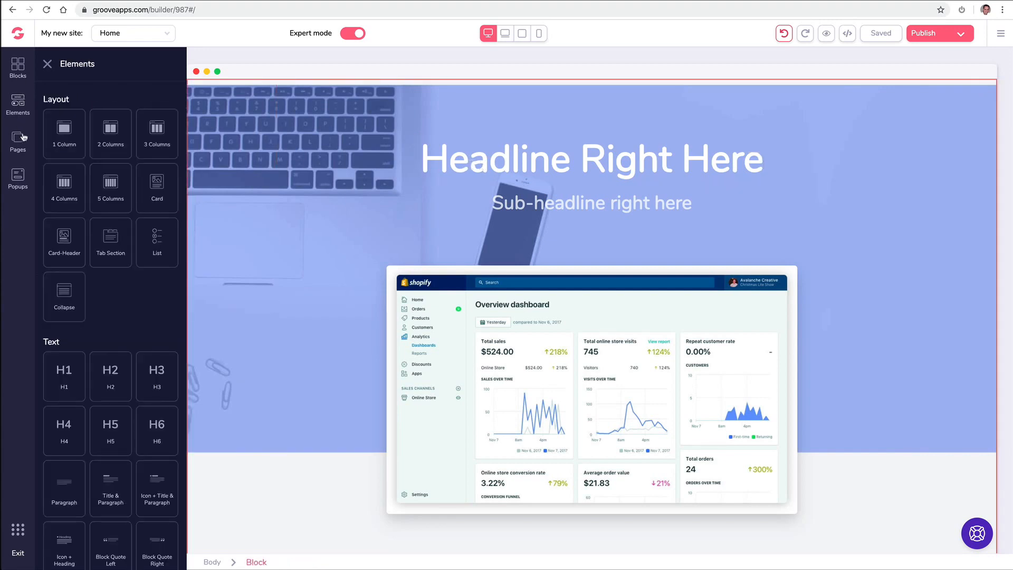
scroll(94, 184, down, 10)
scroll(94, 184, down, 1)
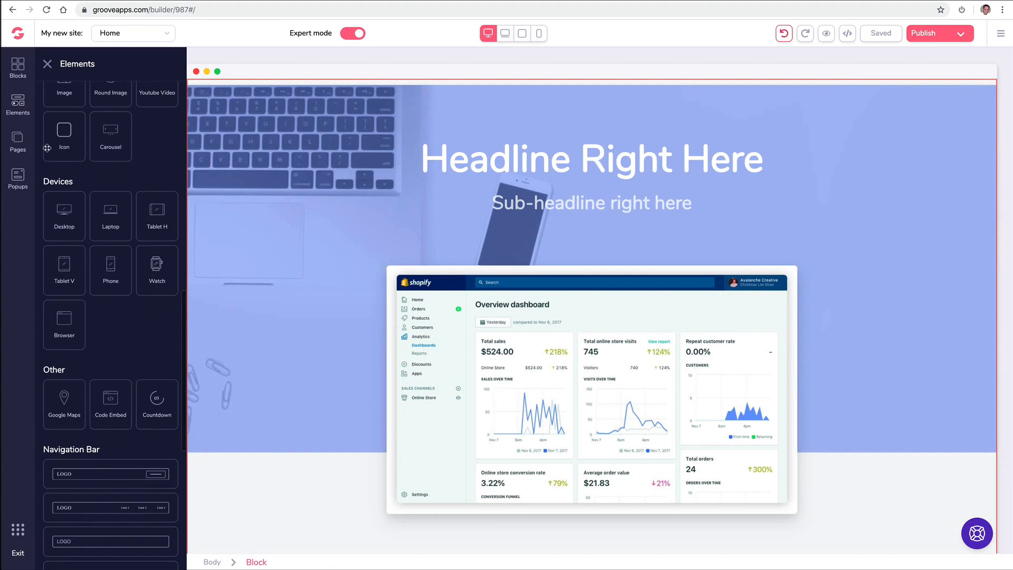
click(432, 165)
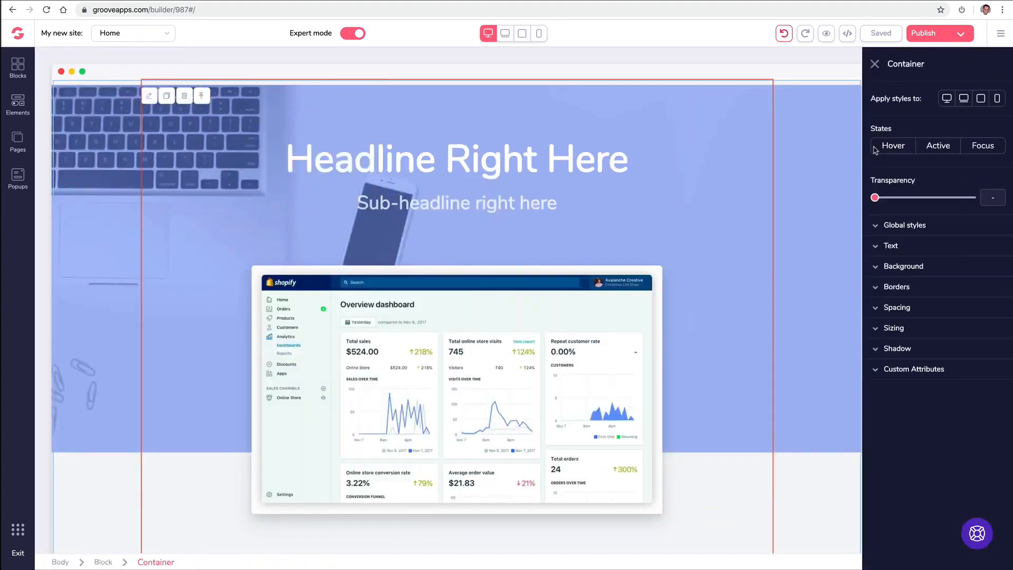
- Check the container's Text and Background settings, then delete the whole hero block
click(876, 247)
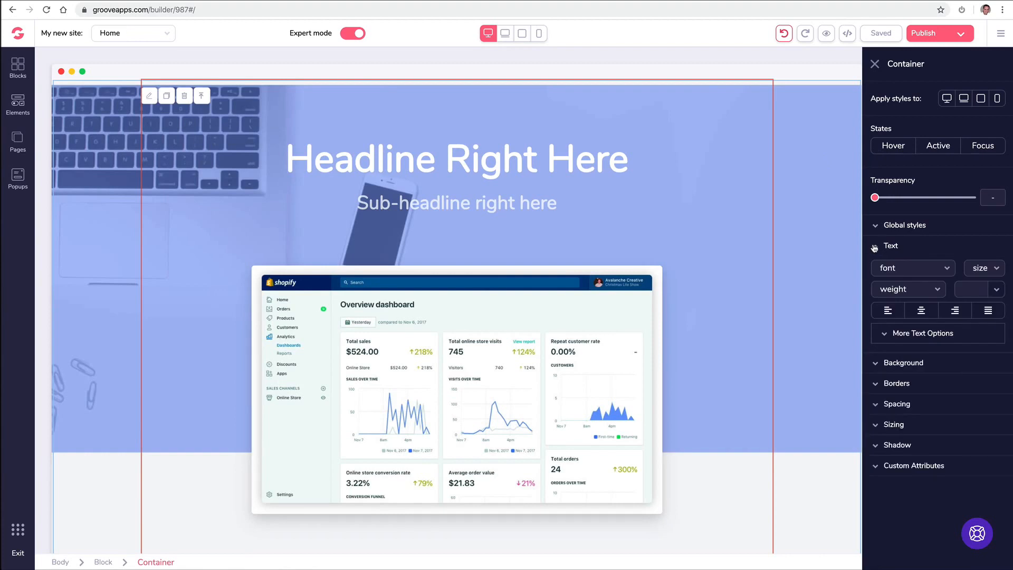
click(875, 247)
click(875, 268)
click(875, 269)
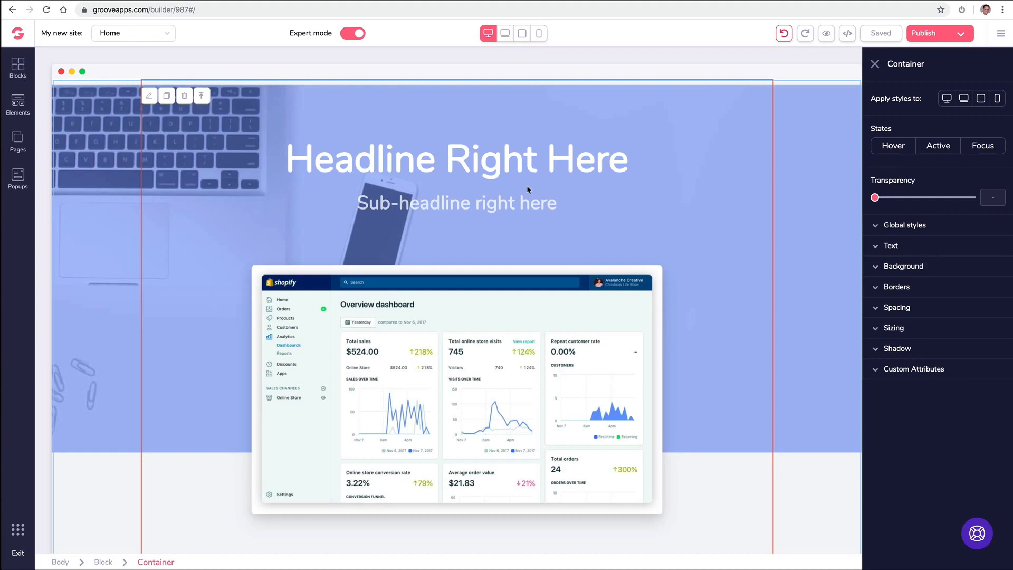
click(107, 111)
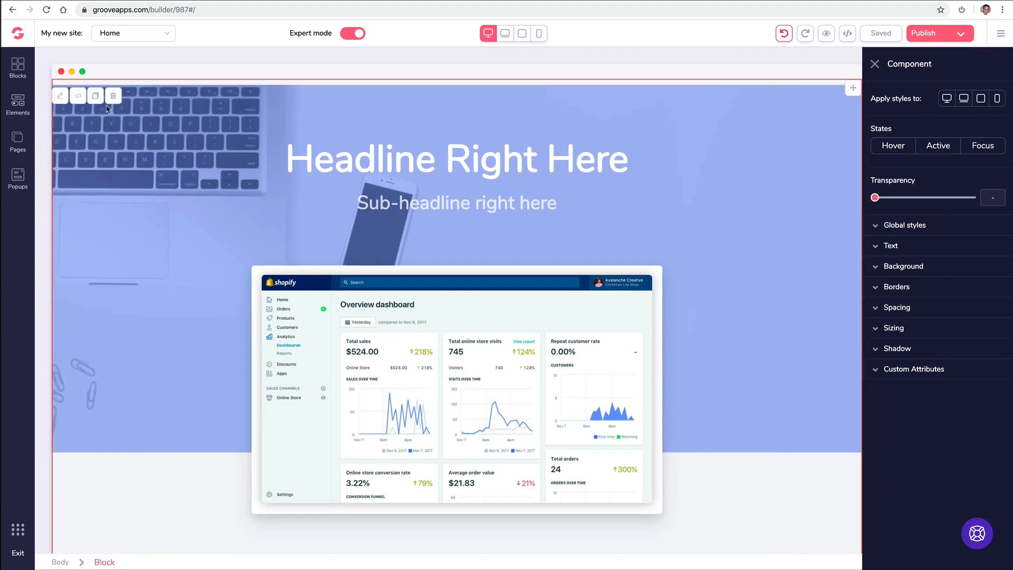
click(113, 96)
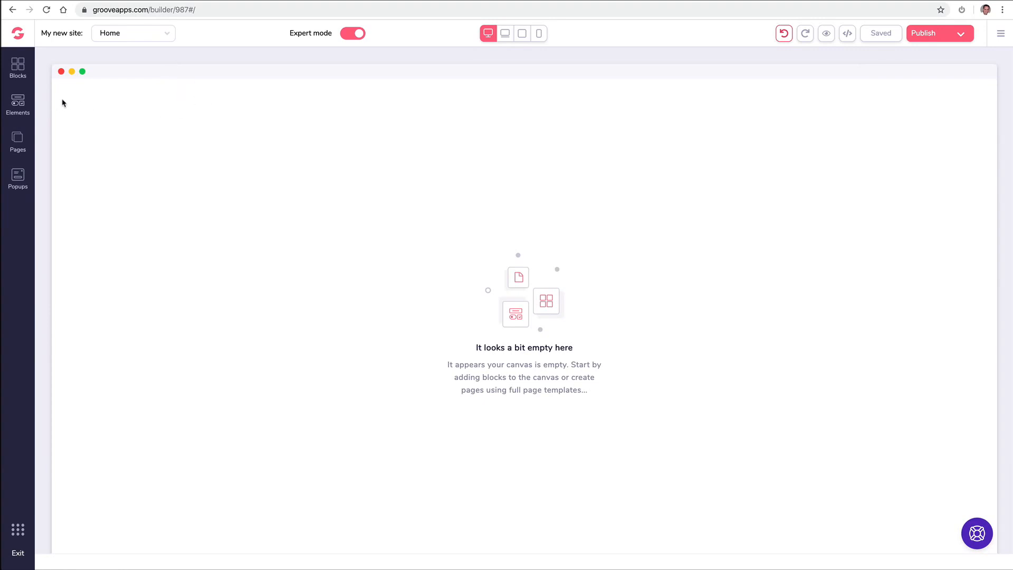
- Add Page 2 from the Blank Canvas template in the Pages panel
click(19, 140)
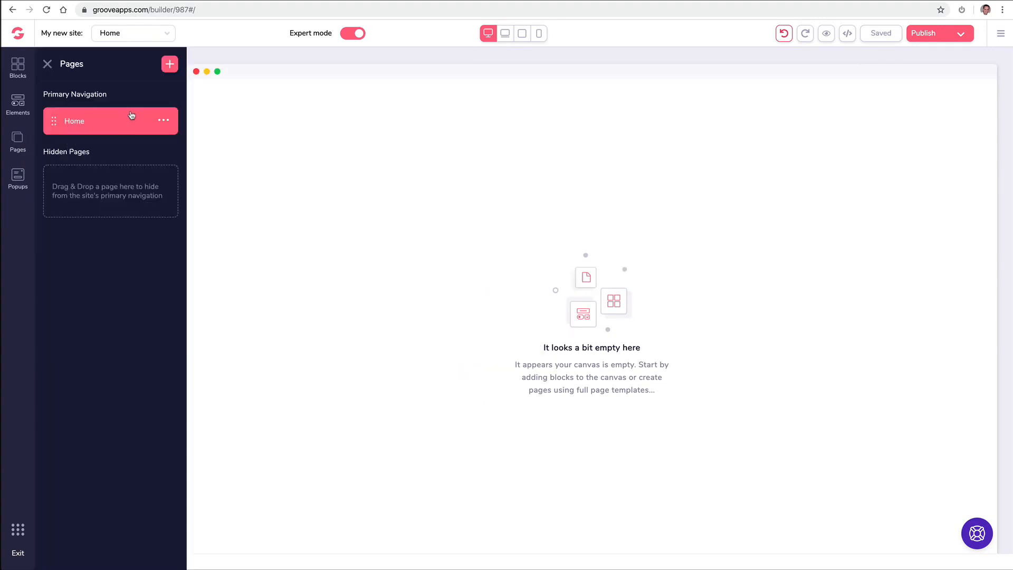
click(170, 64)
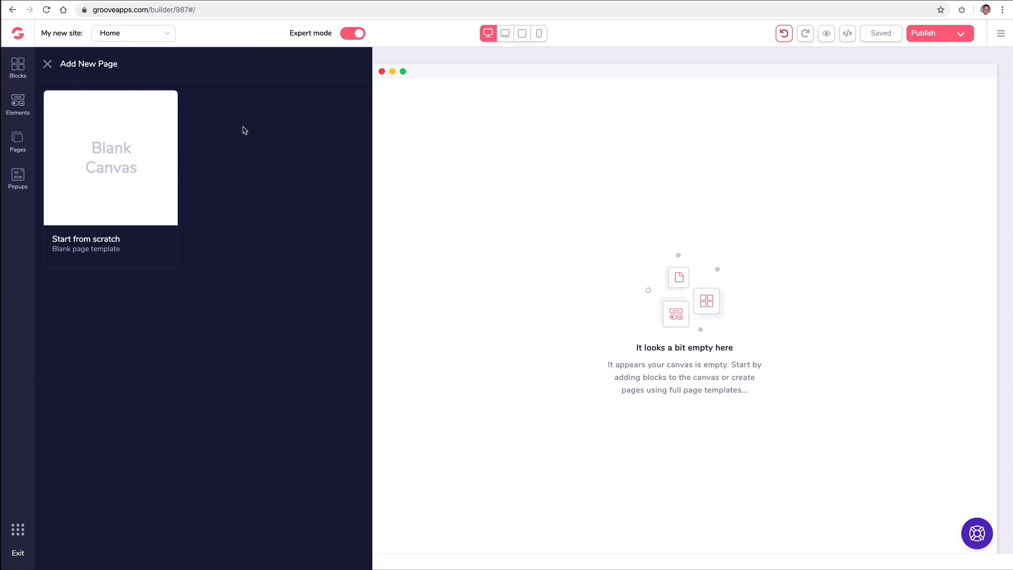
click(145, 139)
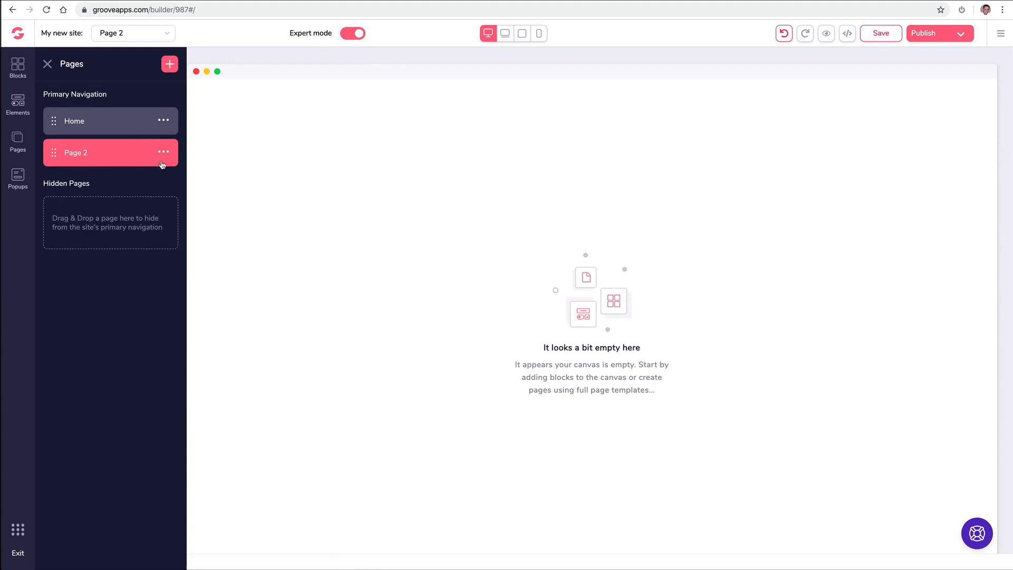
click(165, 153)
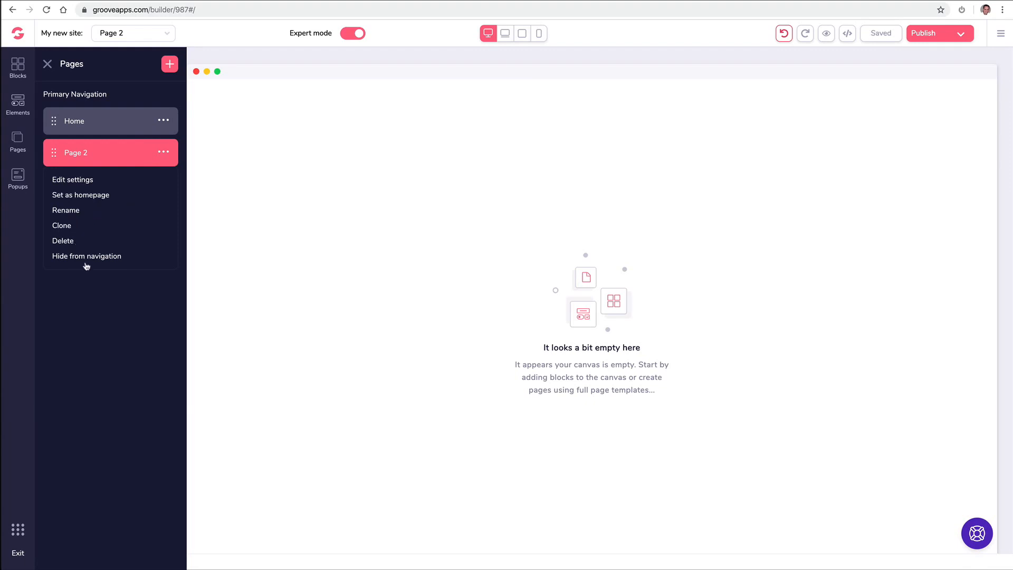
- Rename Page 2 to About
click(74, 211)
triple_click(99, 148)
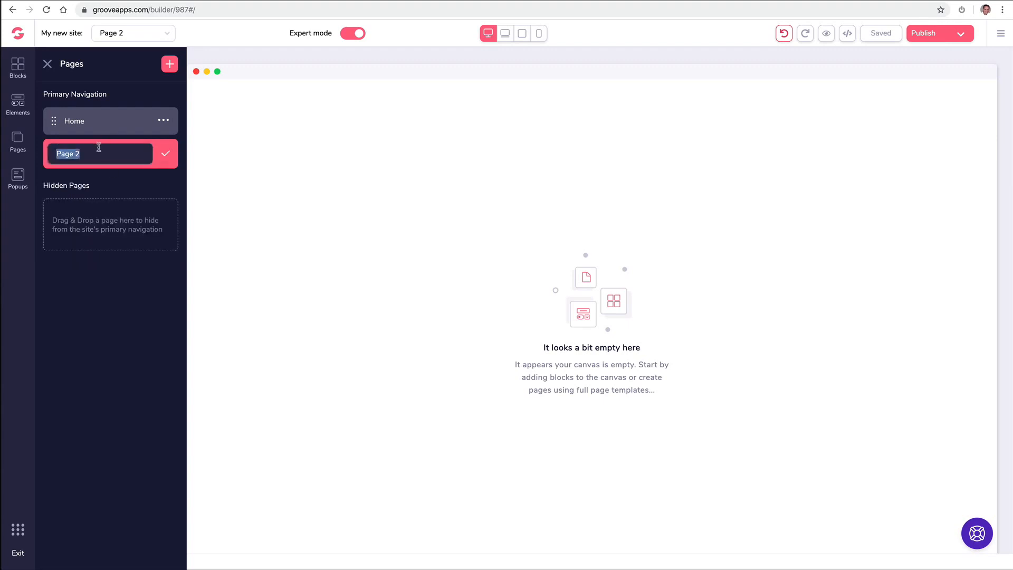
text(BAou)
key(ctrl+a)
text(Abo)
click(166, 153)
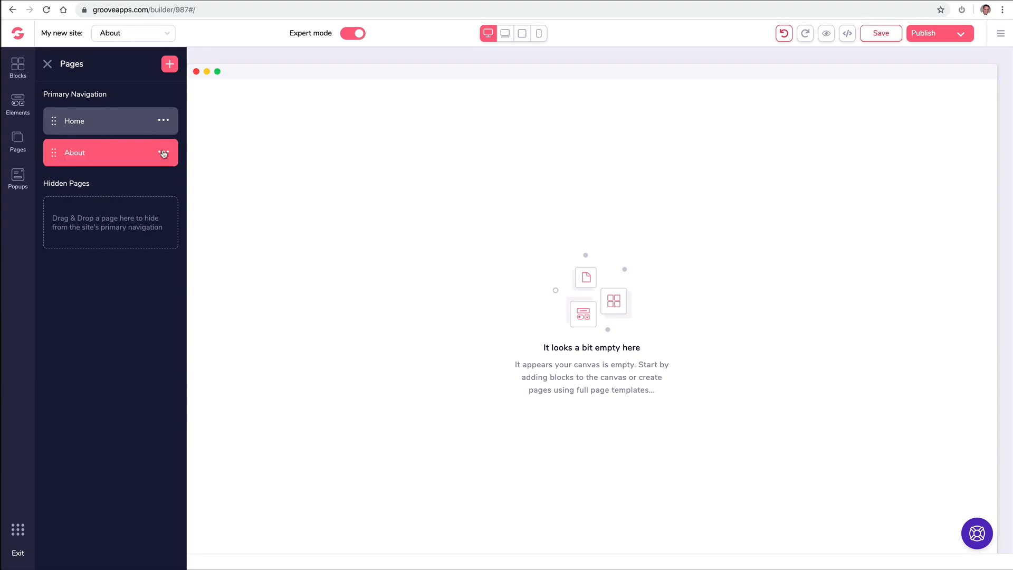
- Add a blank page and rename it Contact
click(170, 64)
click(124, 137)
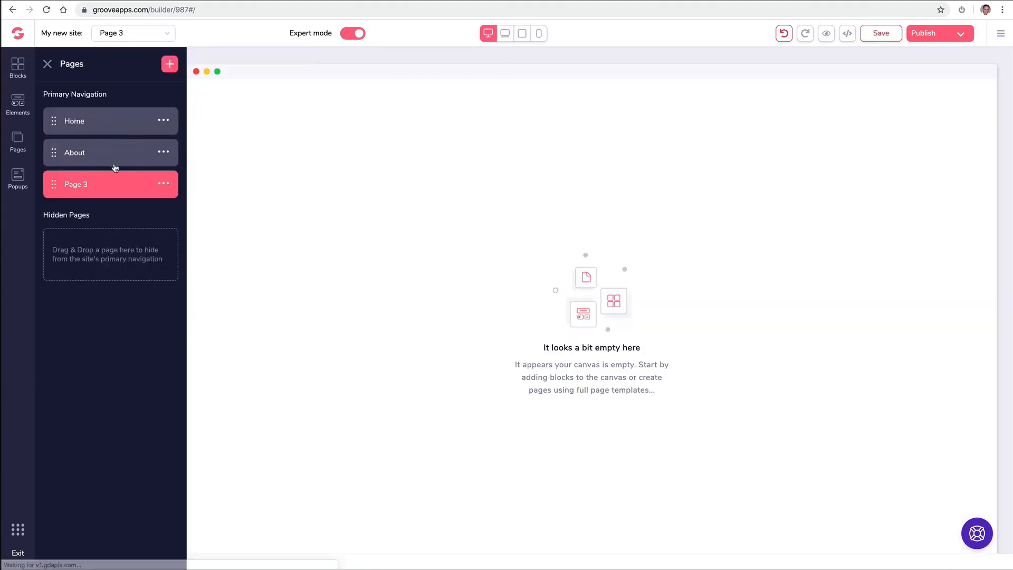
click(164, 185)
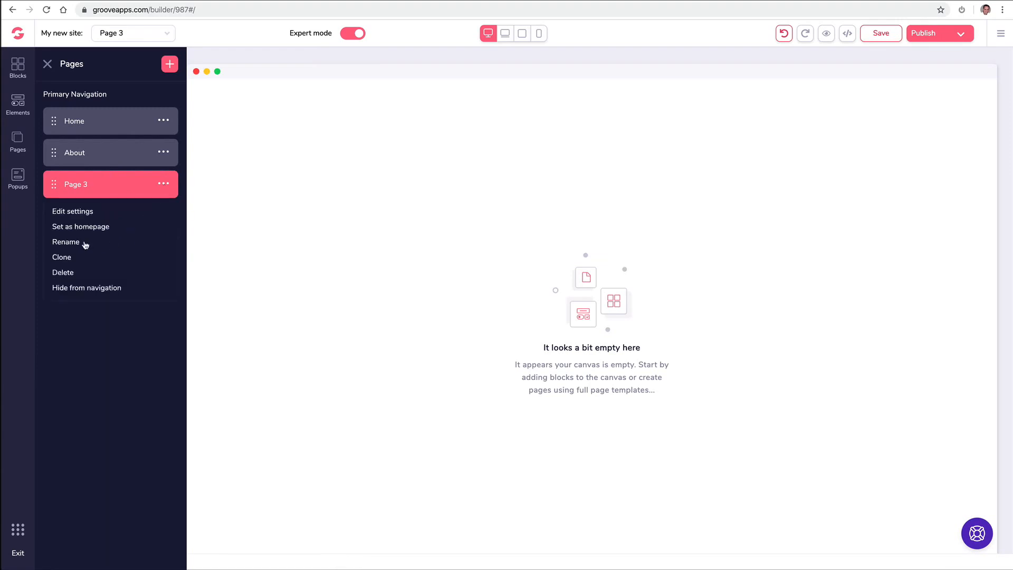
click(79, 242)
triple_click(104, 186)
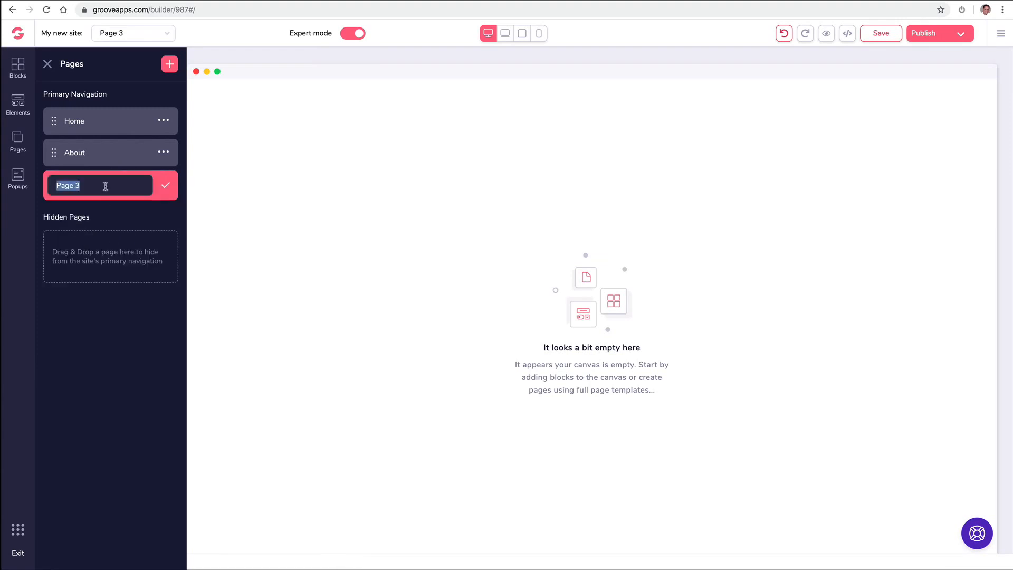
text(Contact)
click(173, 188)
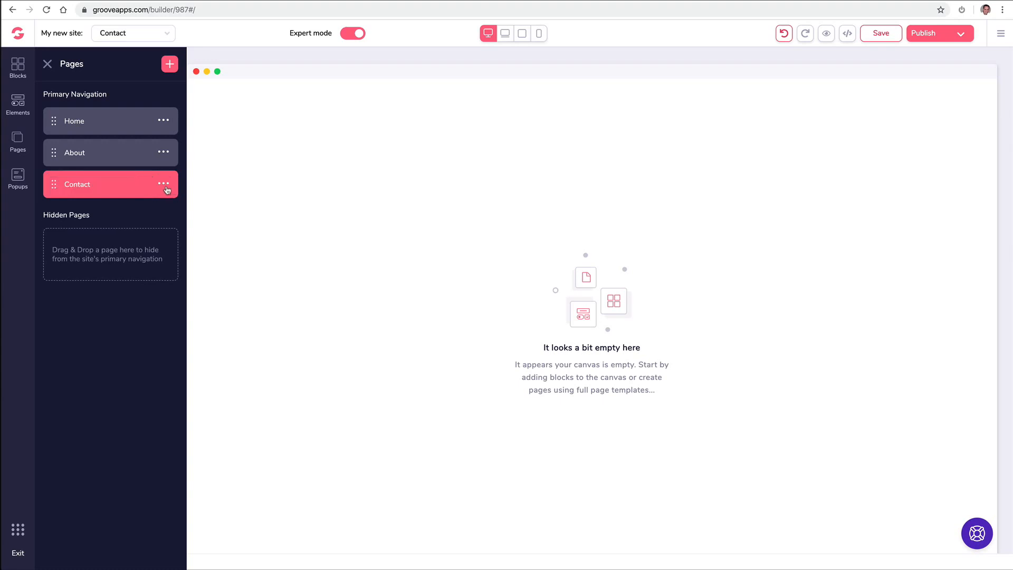
- Add a blank page and rename it Media
click(171, 65)
click(140, 151)
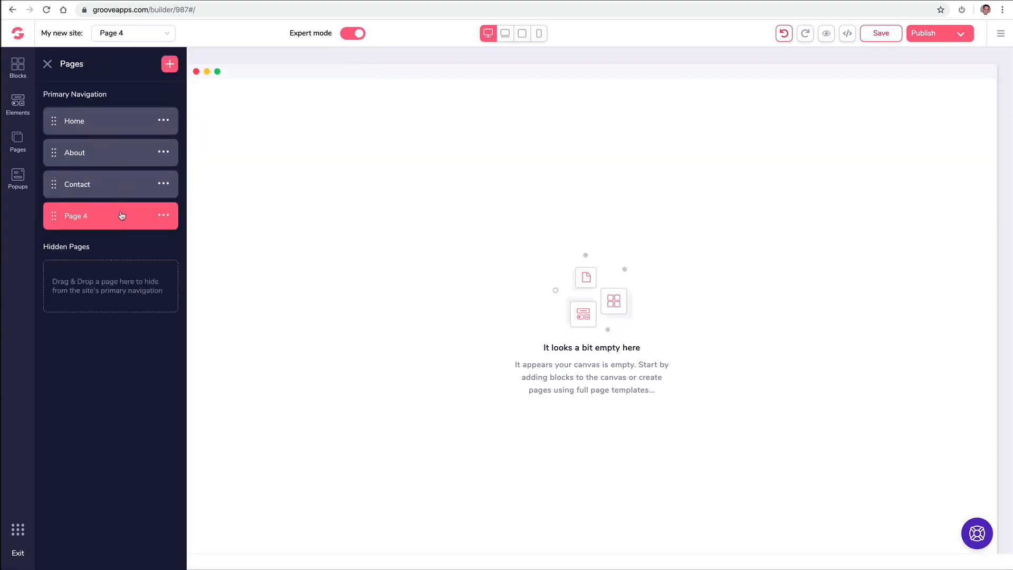
click(164, 216)
click(70, 275)
text(Media)
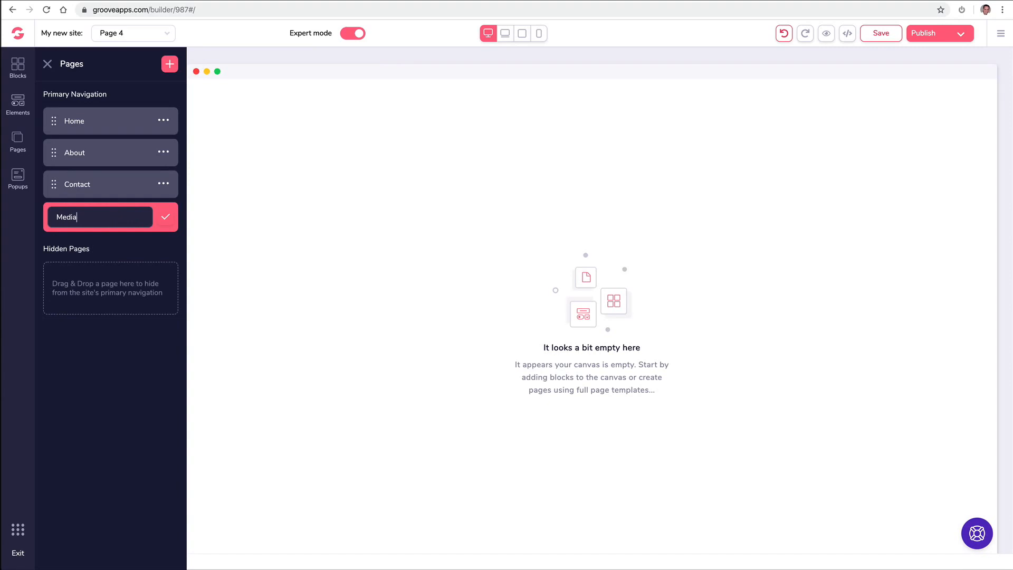
click(166, 217)
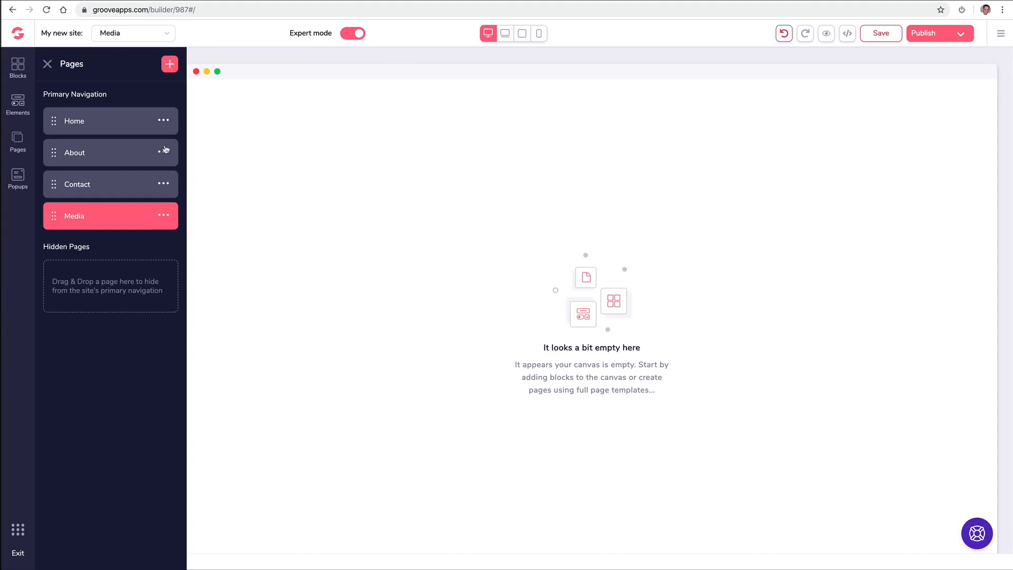
- Add a blank page and rename it Support
click(170, 65)
click(123, 167)
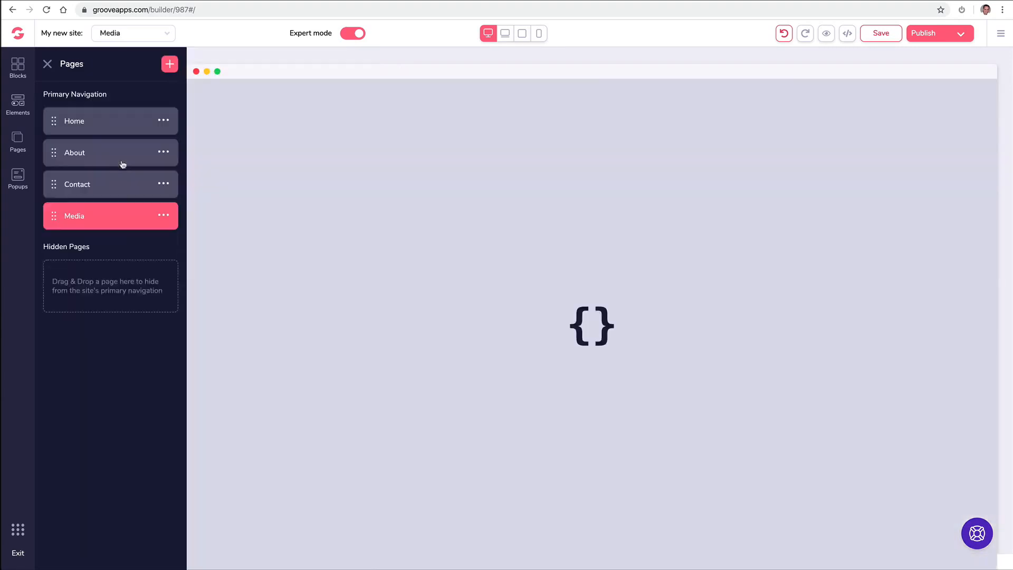
click(164, 250)
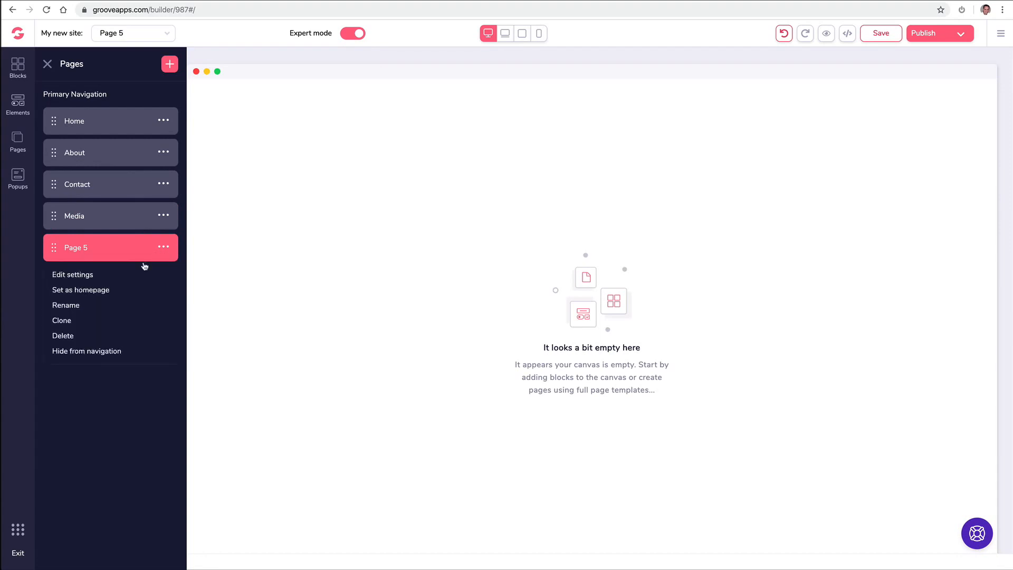
click(83, 304)
text(Support)
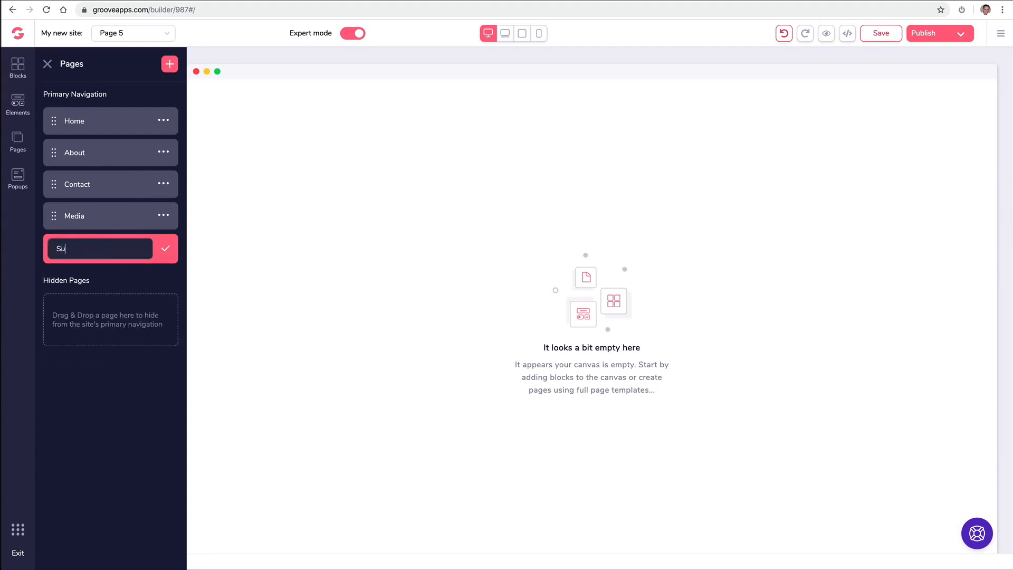
click(165, 250)
click(166, 251)
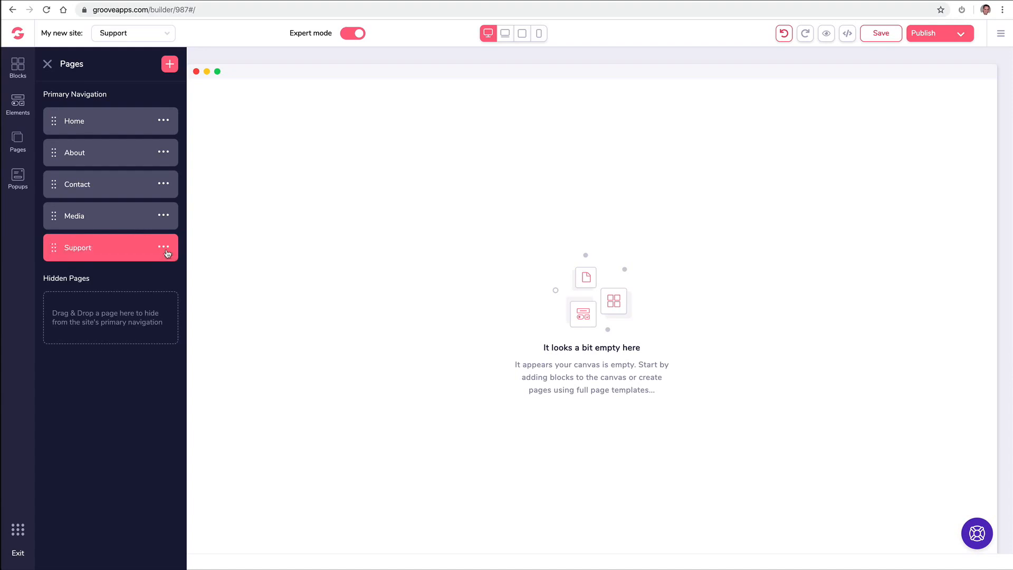
- Add a blank page and rename it Free Ebook
click(171, 67)
click(105, 194)
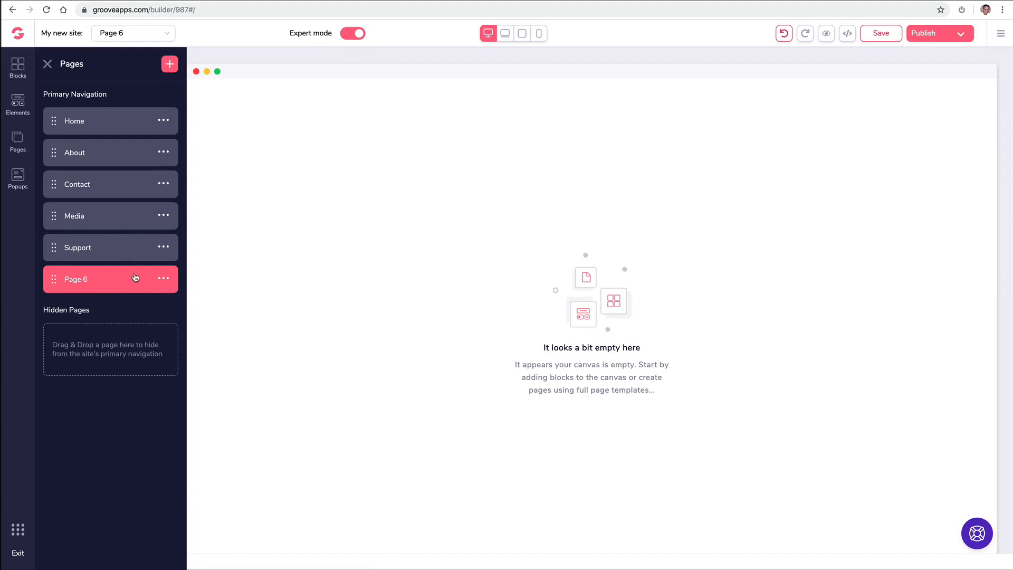
click(165, 279)
click(79, 334)
triple_click(119, 282)
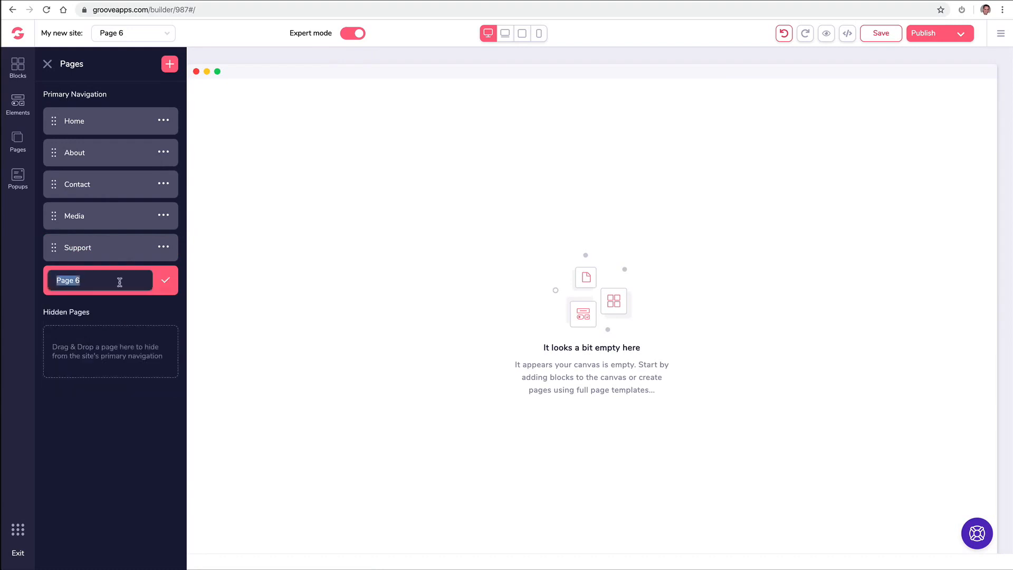
text(Free Ebook)
click(166, 281)
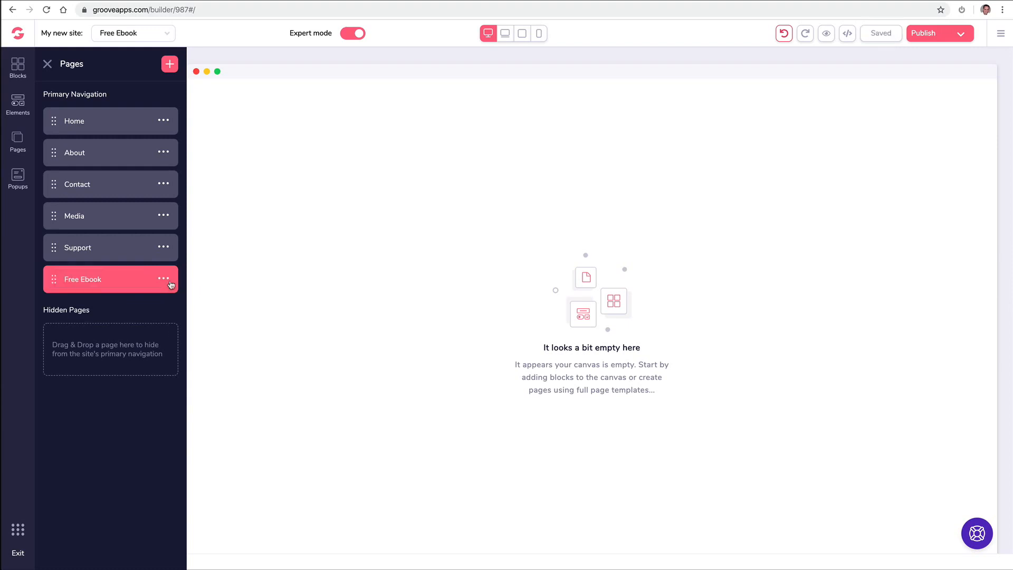
- Add a blank page and rename it ThankYou Download
click(171, 65)
click(106, 154)
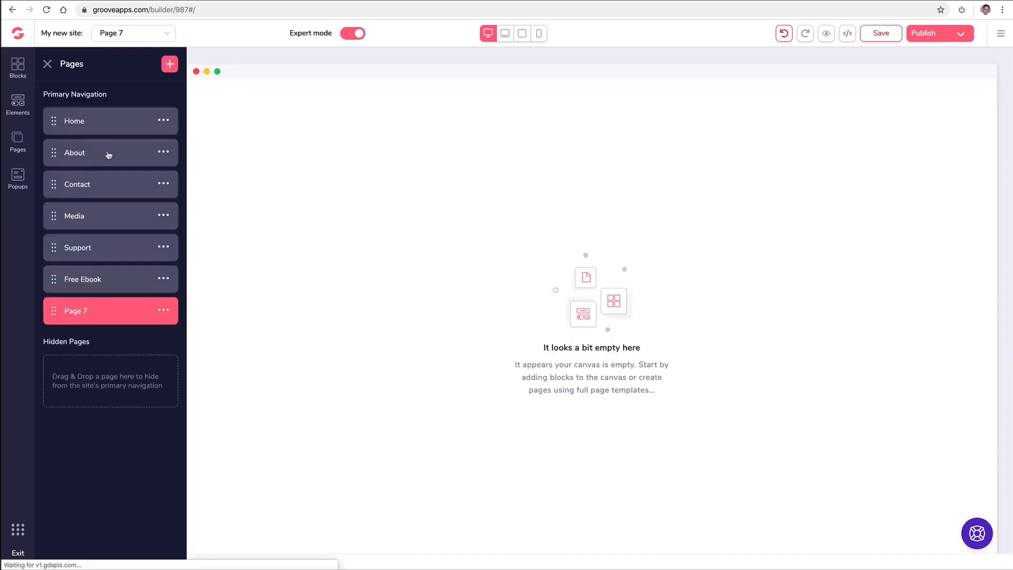
click(164, 311)
click(90, 368)
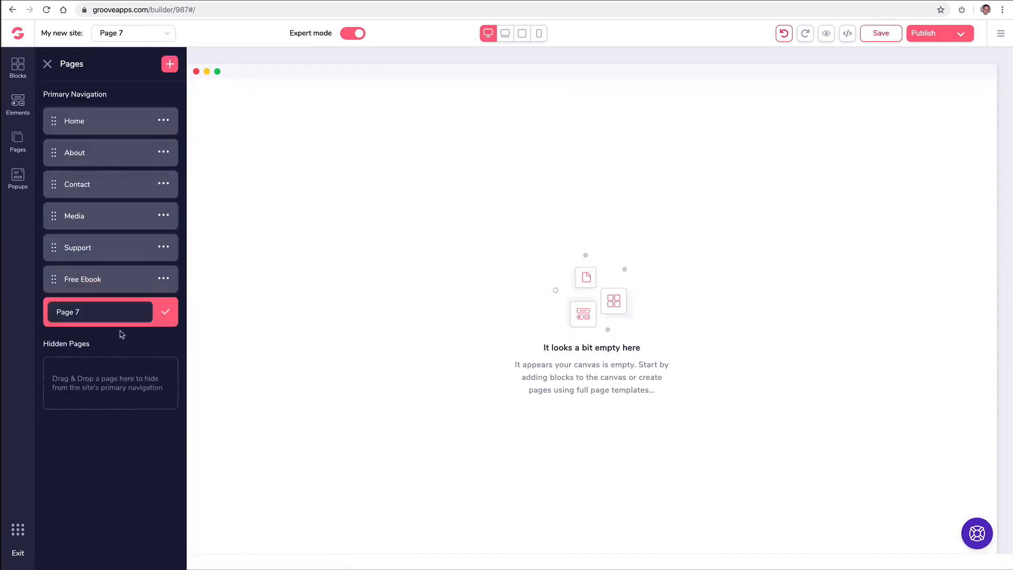
triple_click(117, 313)
text(ThankYou Download)
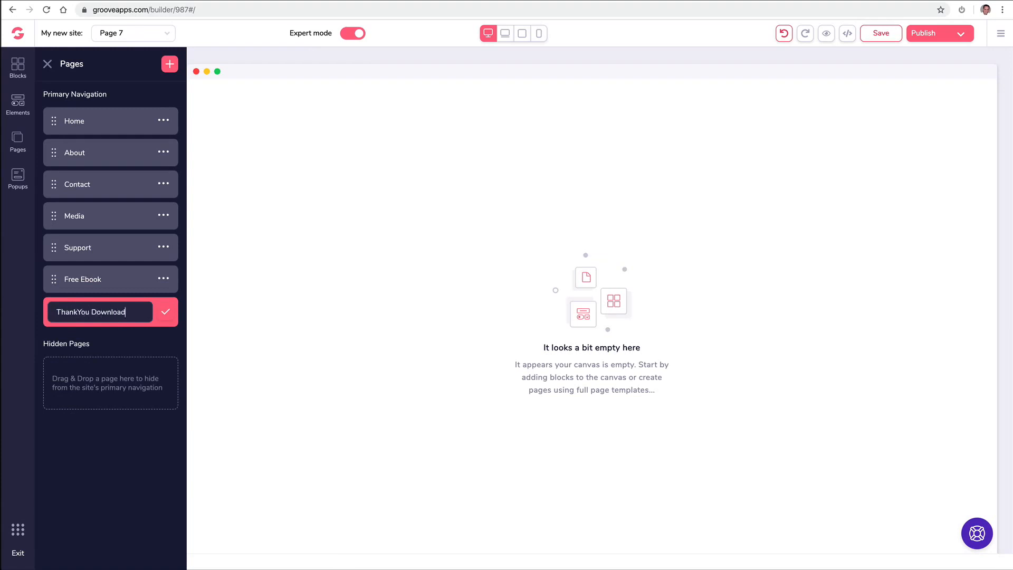
click(165, 312)
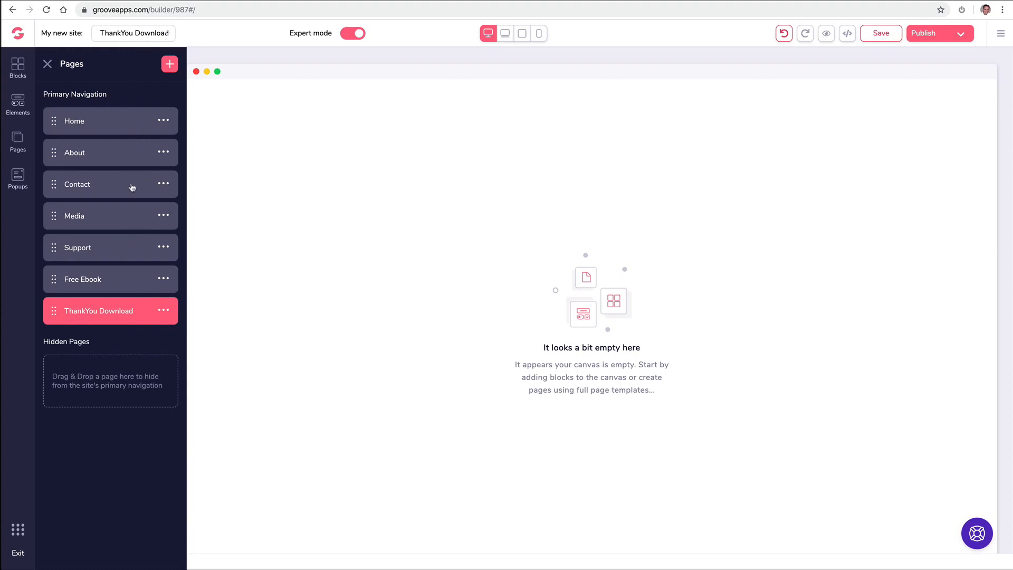
click(119, 32)
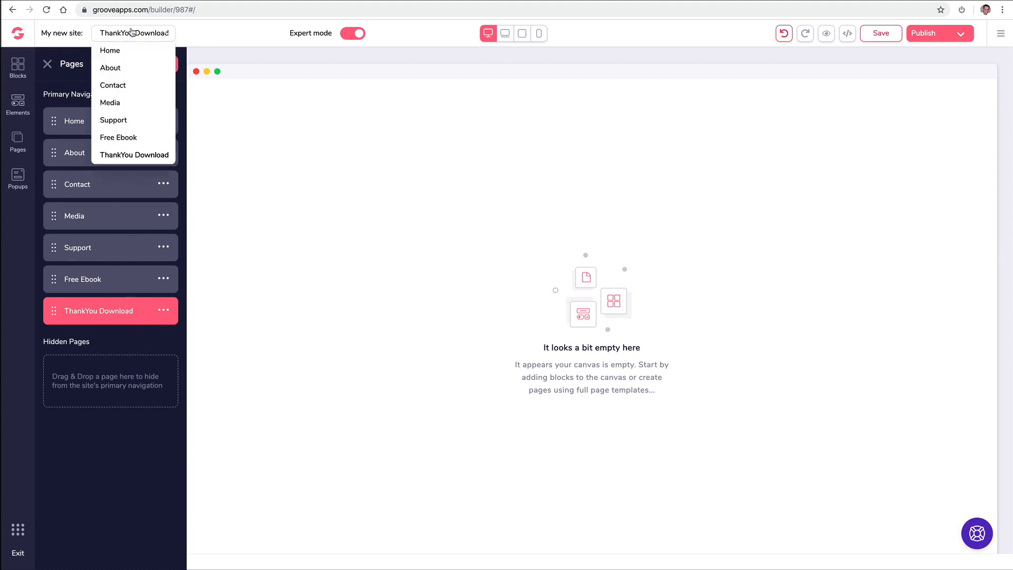
- Move the Free Ebook and ThankYou Download pages into Hidden Pages
click(120, 68)
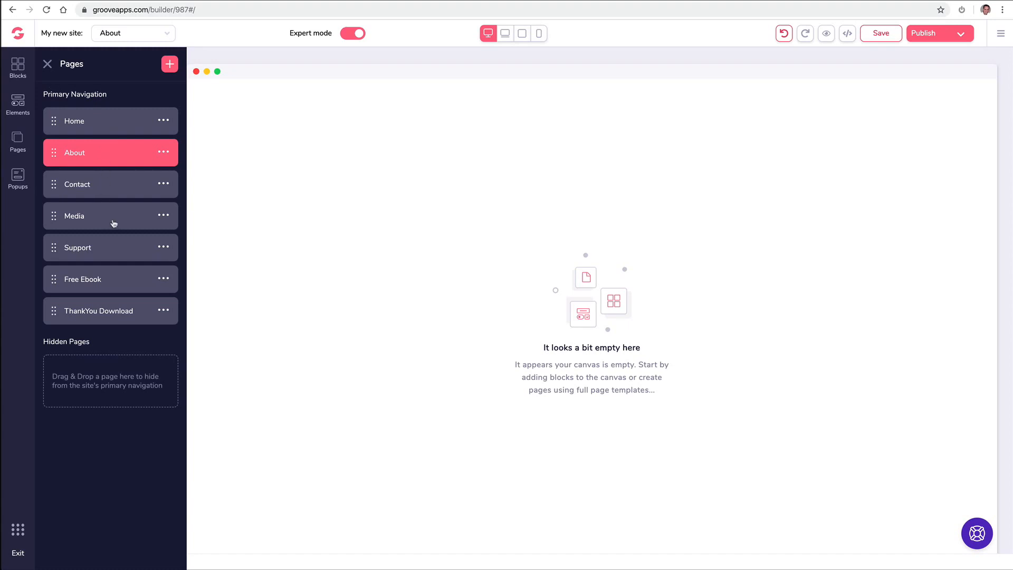
click(56, 281)
drag(55, 281, 64, 362)
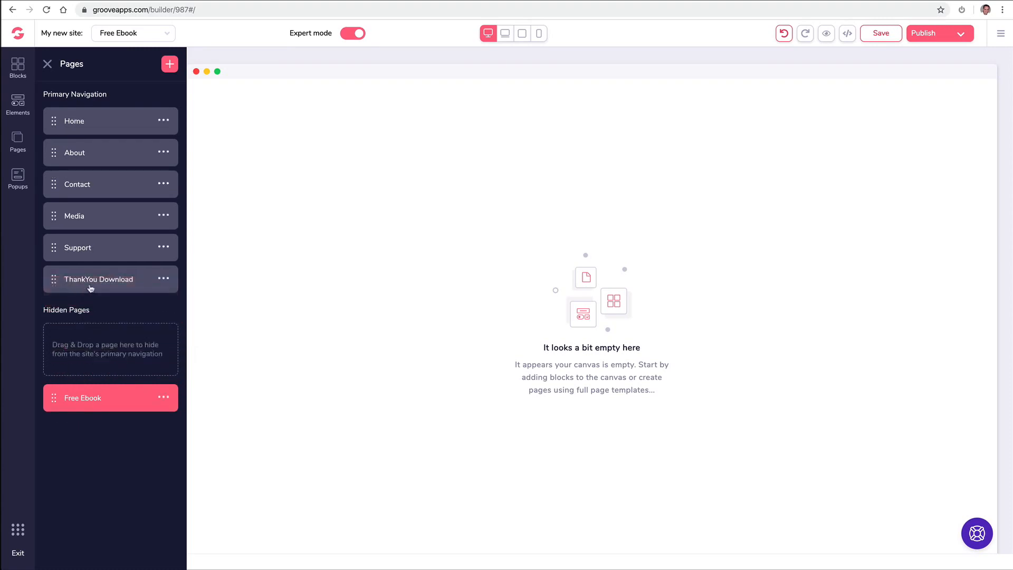
drag(55, 282, 62, 404)
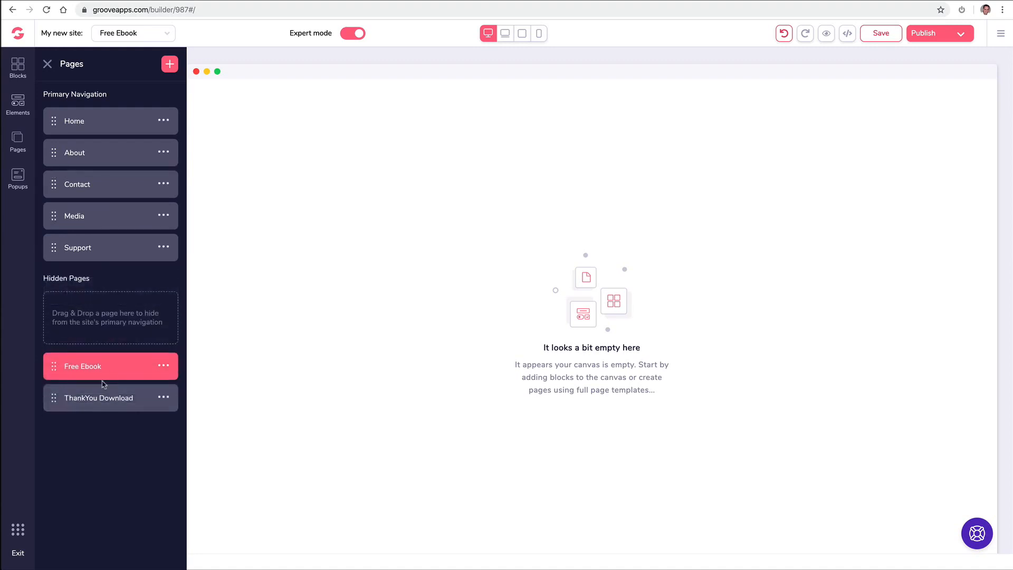
click(96, 399)
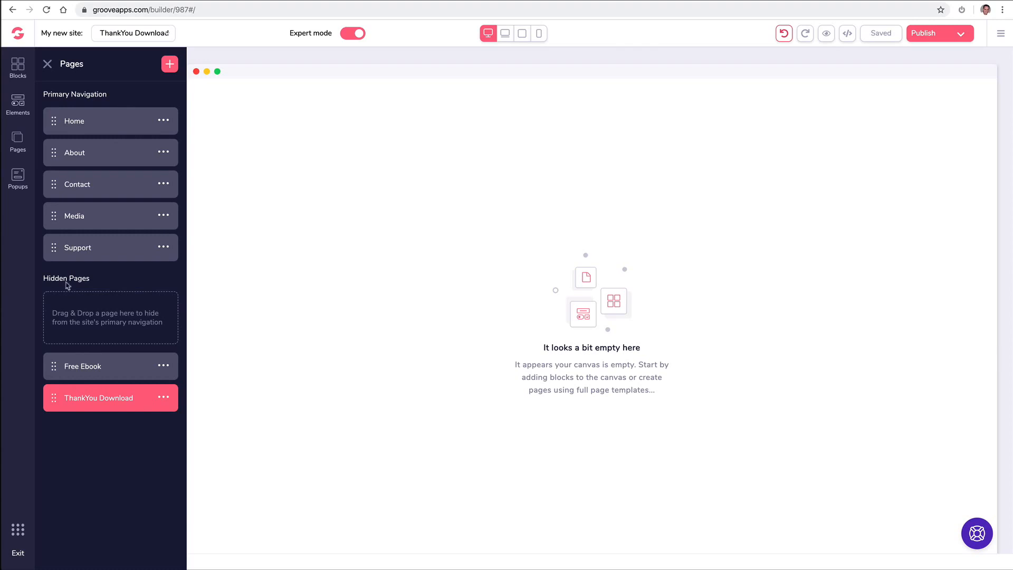
- Place a wireframe navigation bar with logo, page links and social icons at the top of the page
click(21, 68)
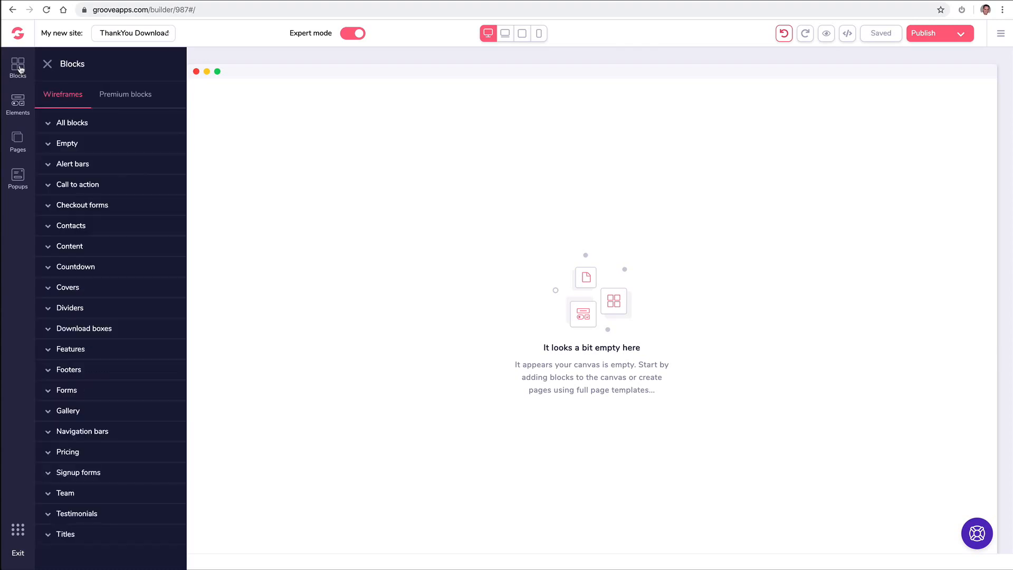
click(119, 96)
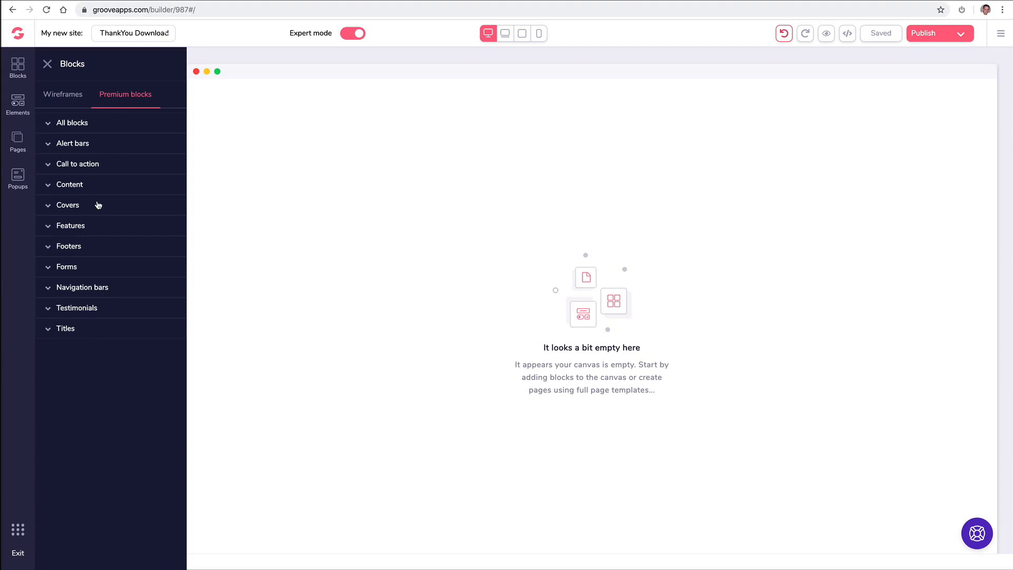
click(92, 294)
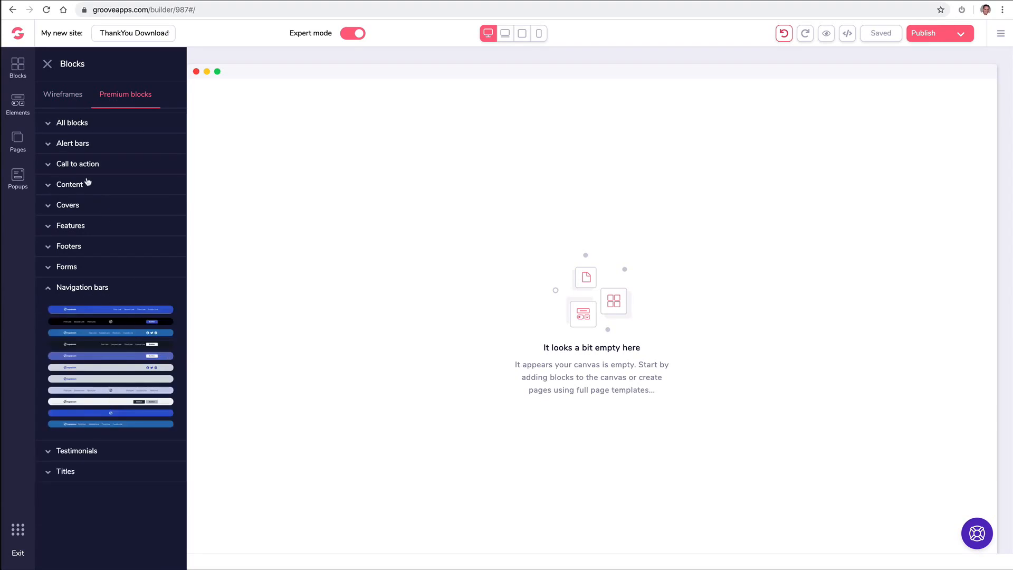
click(72, 95)
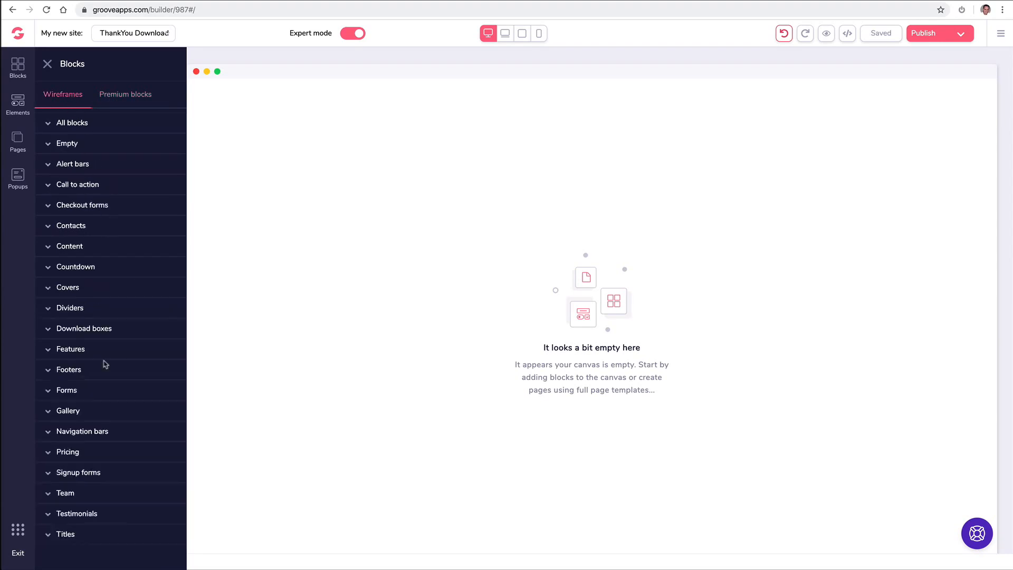
click(87, 431)
scroll(123, 401, down, 3)
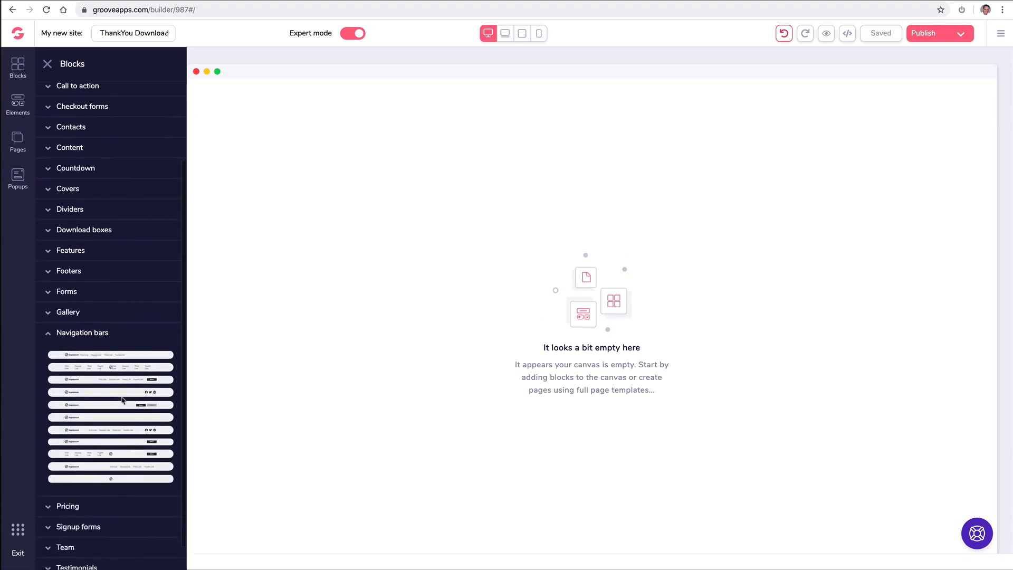
drag(114, 429, 495, 111)
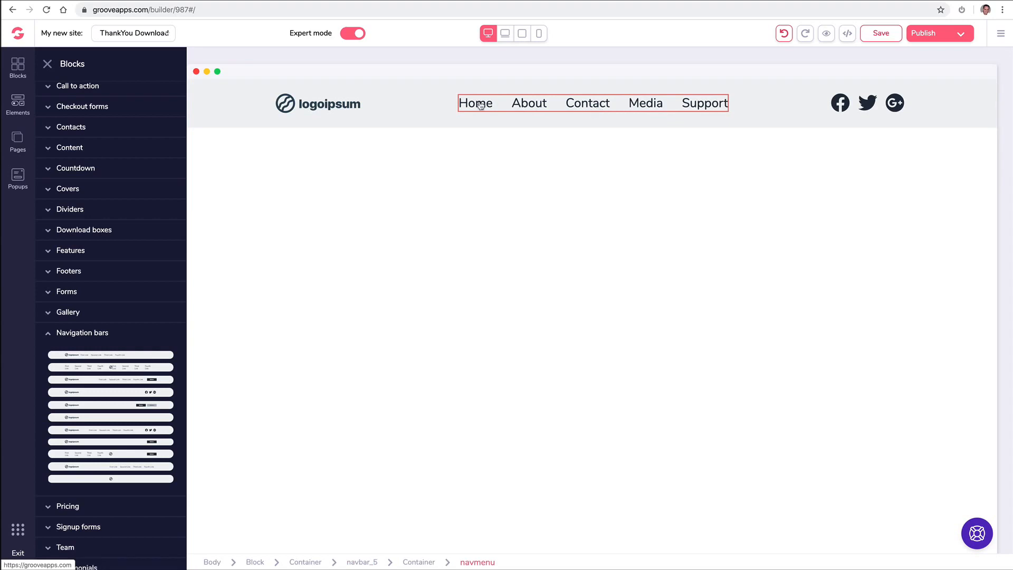
- Show the site's page list
click(21, 141)
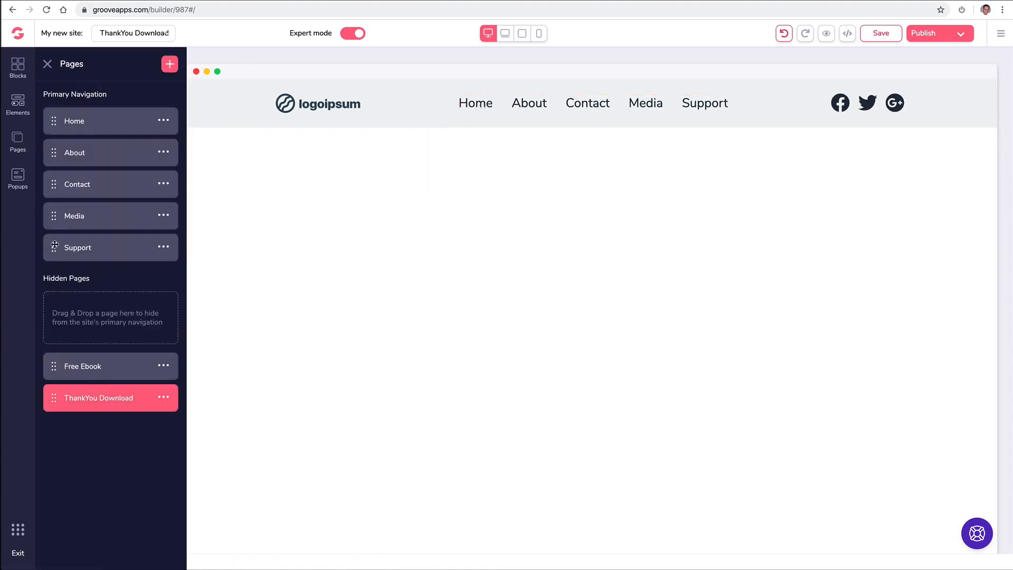
- Nest Media under Contact in Primary Navigation, giving the navbar a Contact dropdown
drag(54, 244, 55, 211)
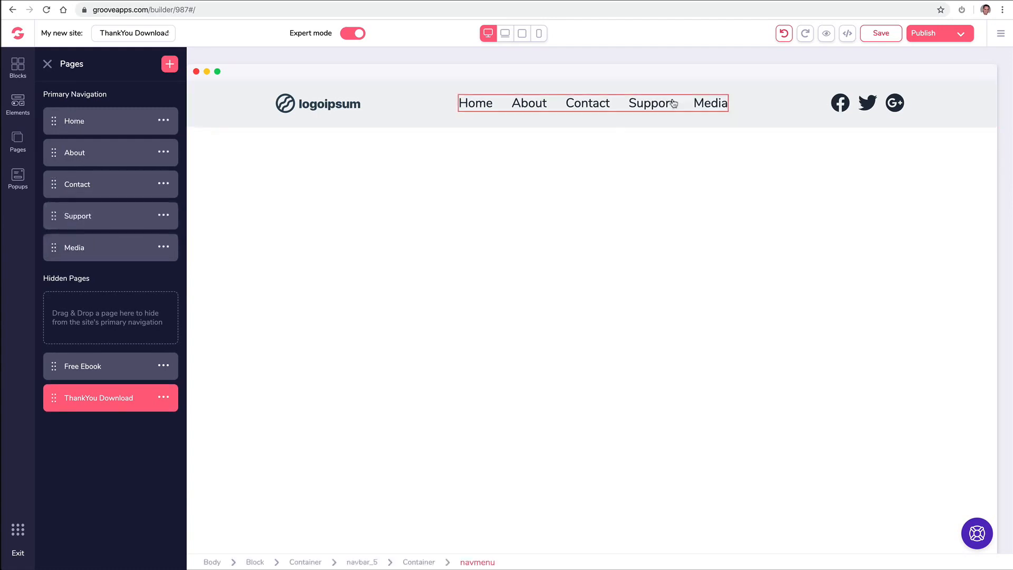
drag(53, 246, 55, 211)
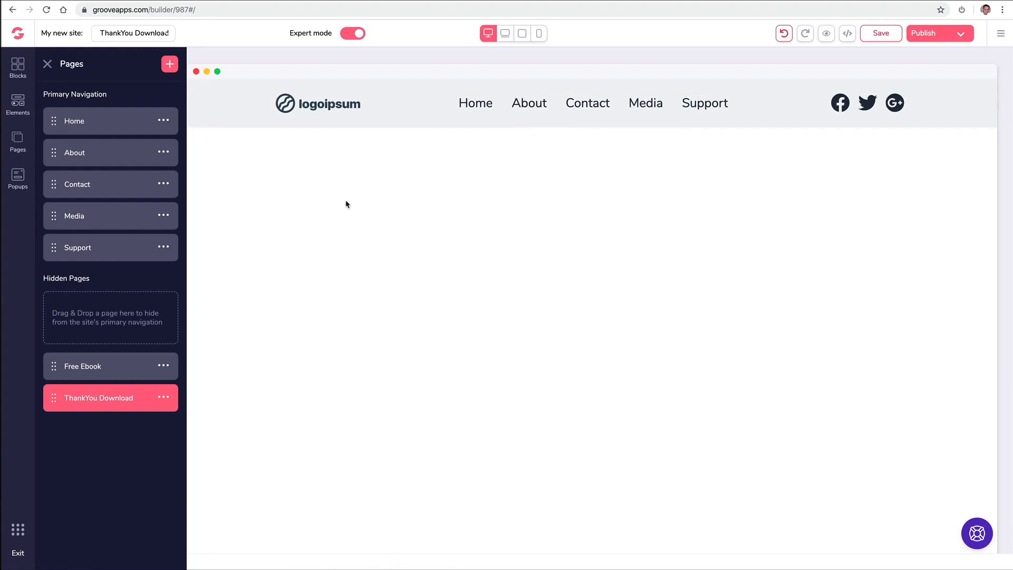
drag(55, 215, 97, 206)
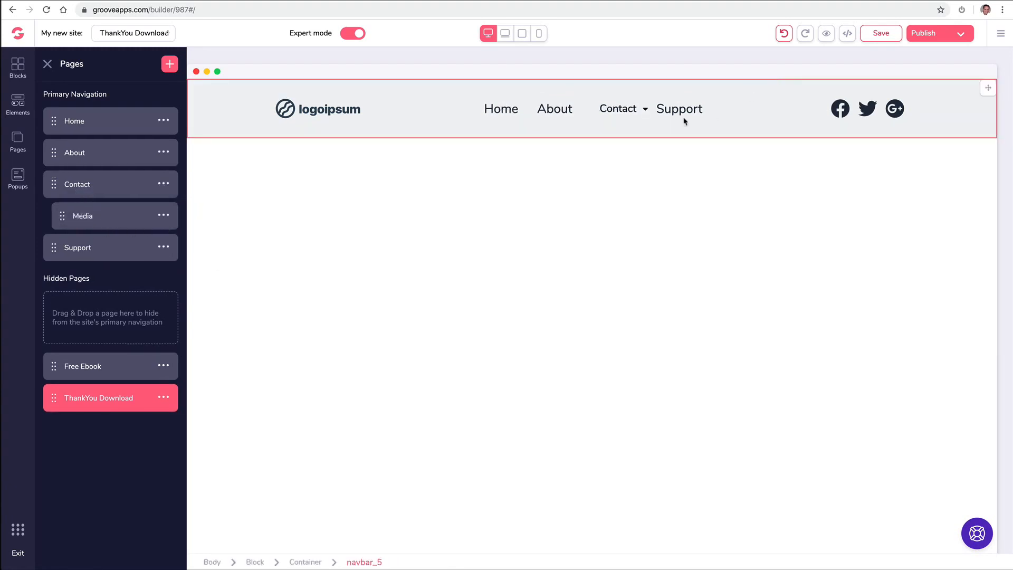
click(645, 109)
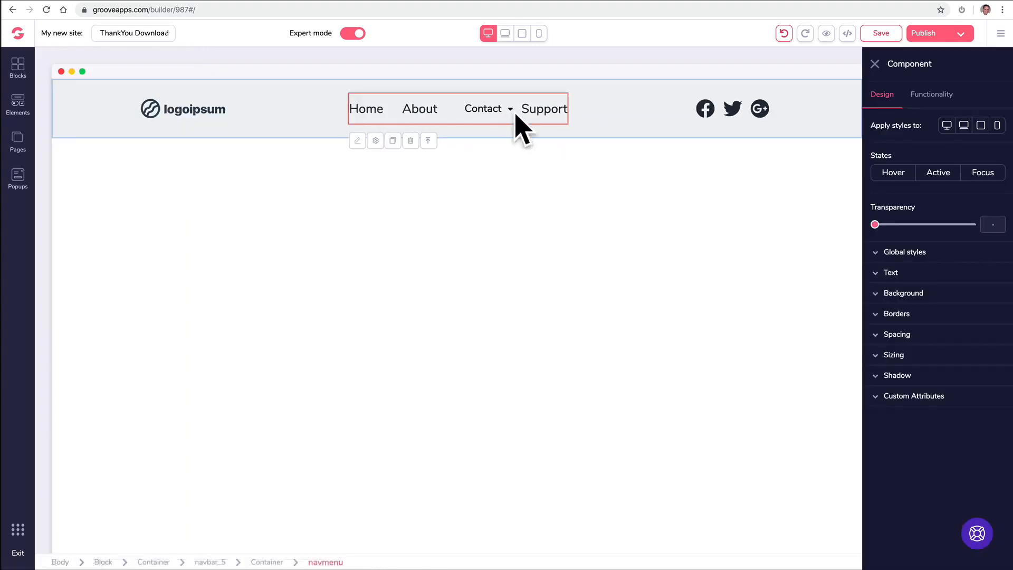
click(875, 64)
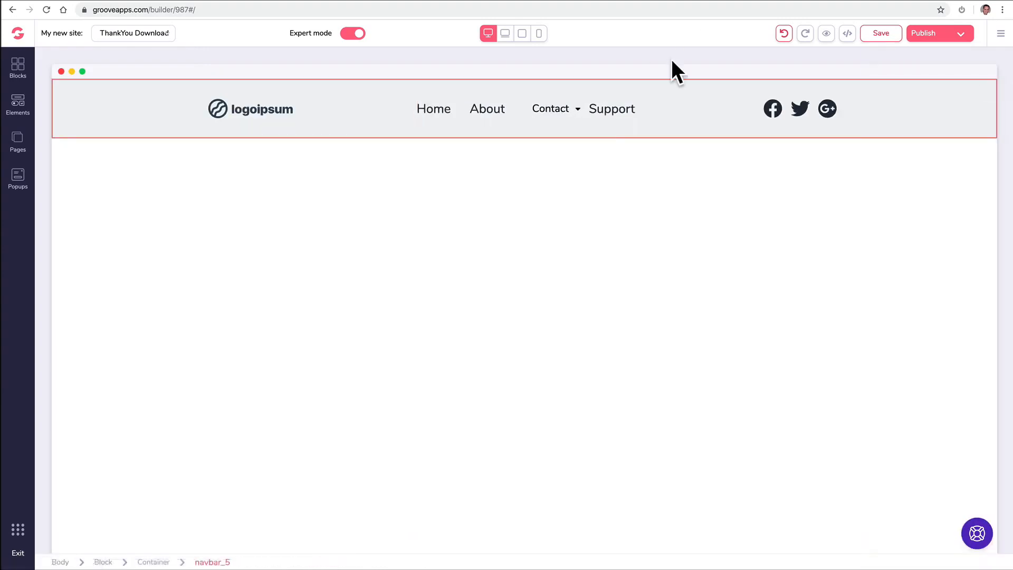
click(354, 157)
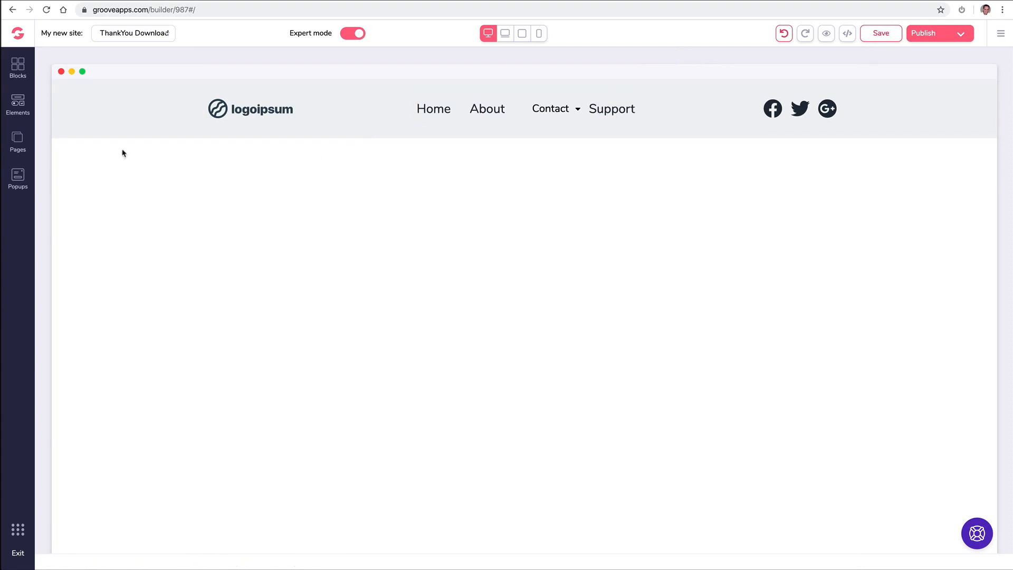
click(18, 141)
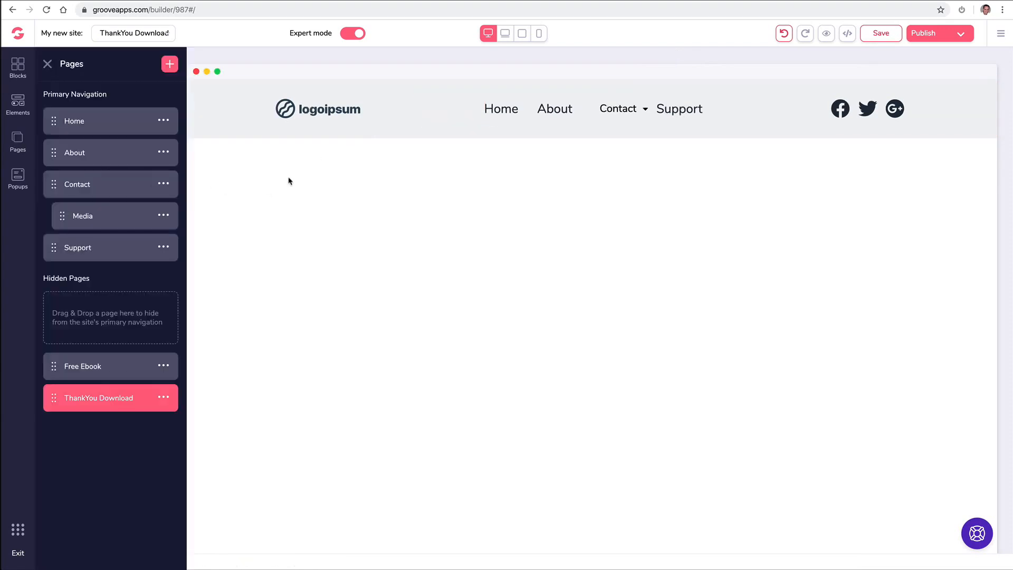
- Upload the GroovePages logo file and swap it in for the logoipsum navbar logo
click(322, 112)
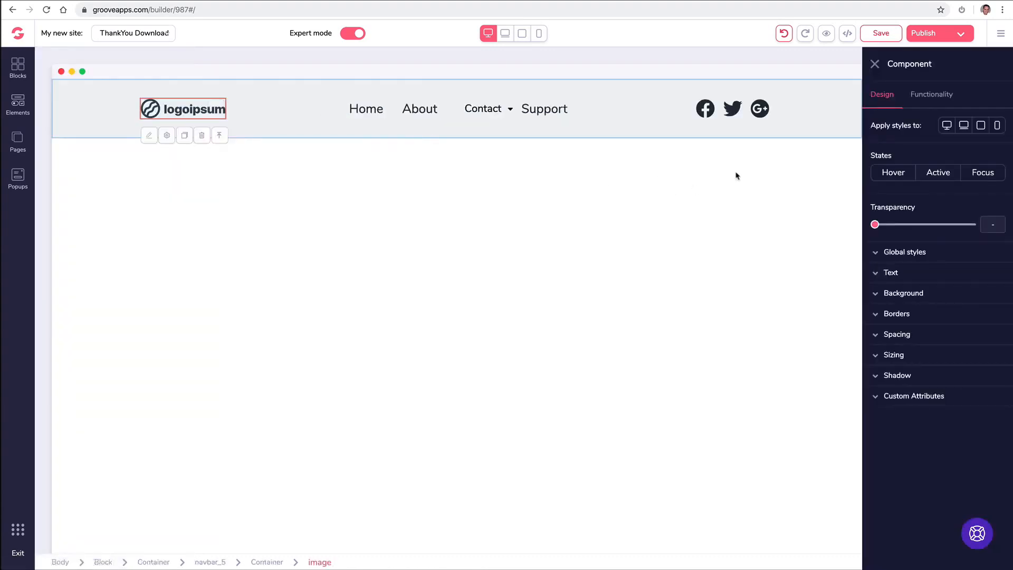
click(933, 98)
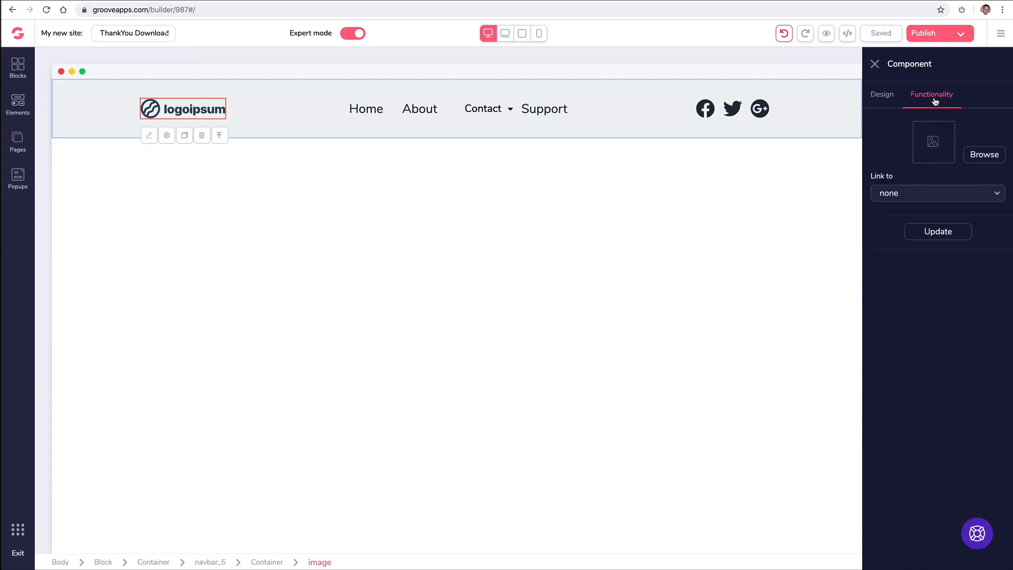
click(973, 154)
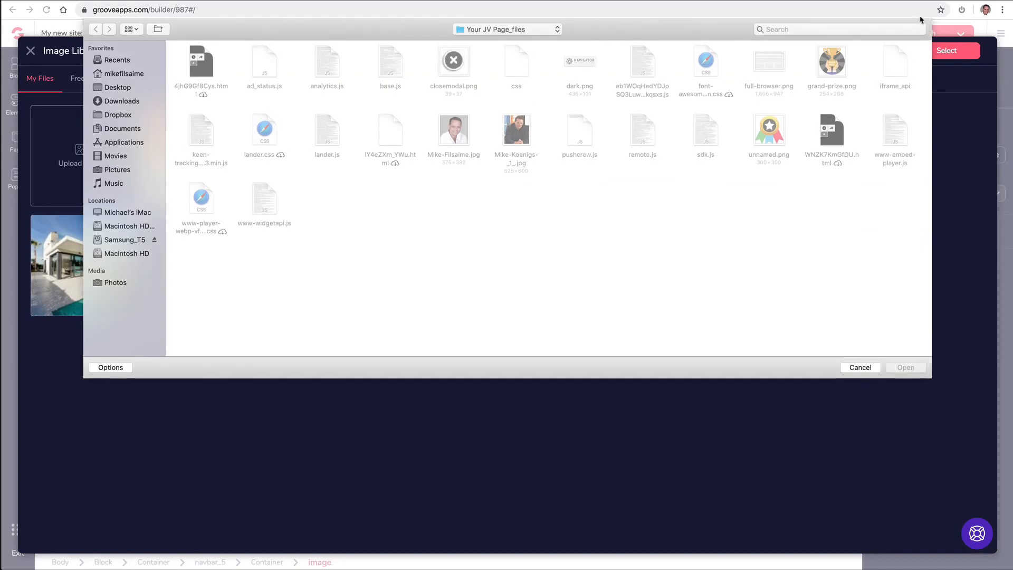
click(837, 28)
text(logo)
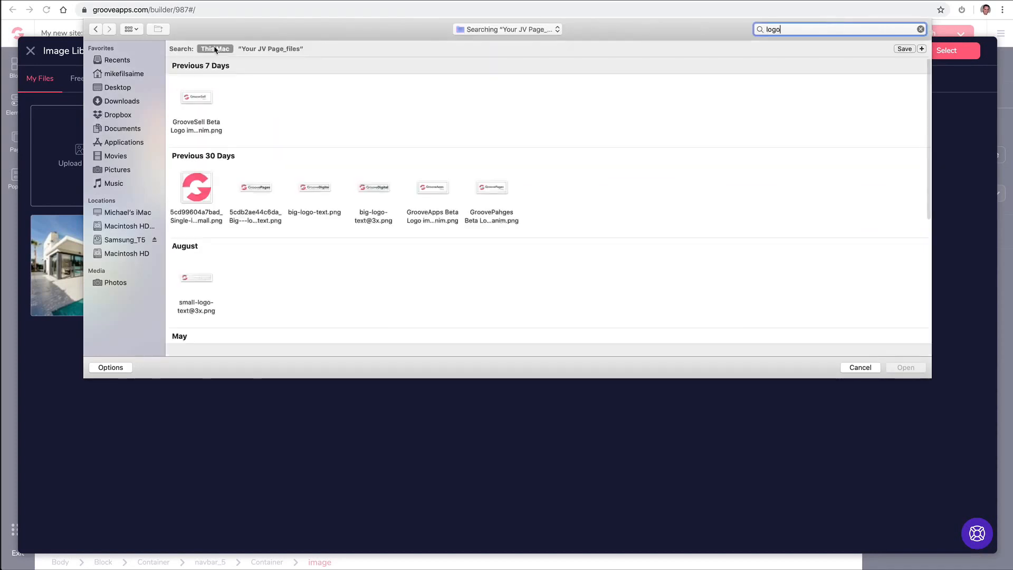
click(259, 190)
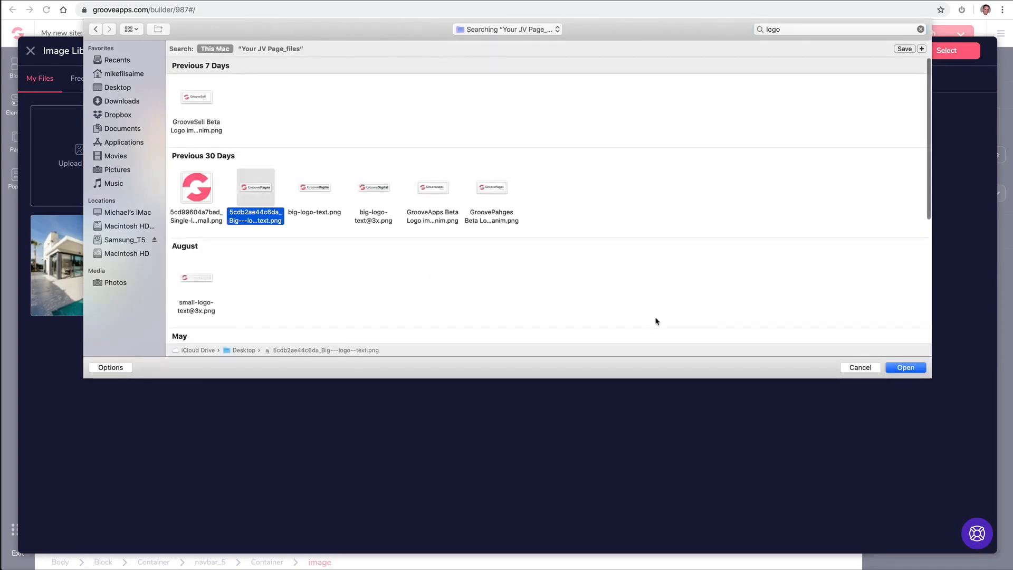
click(902, 368)
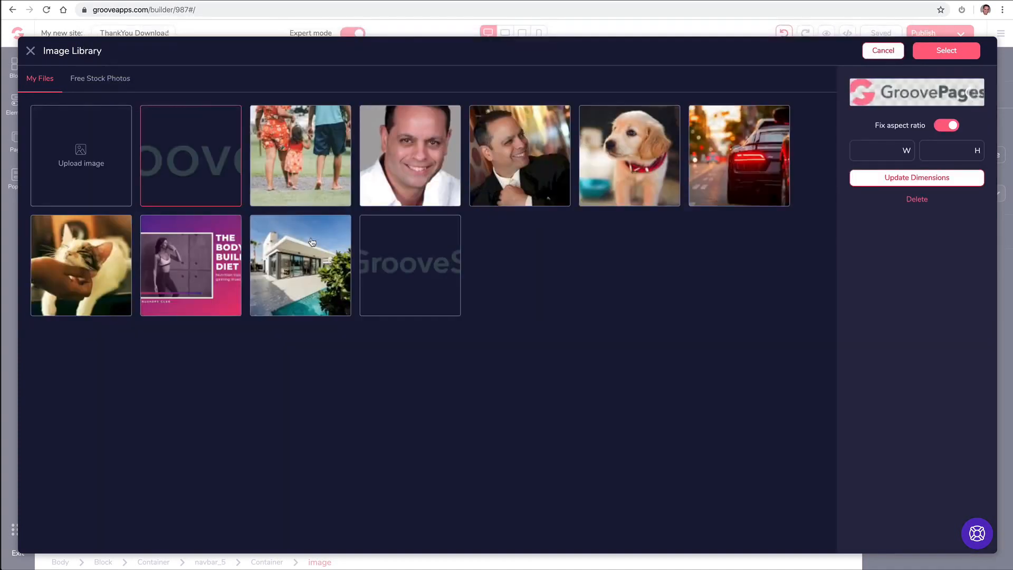
click(954, 53)
click(930, 233)
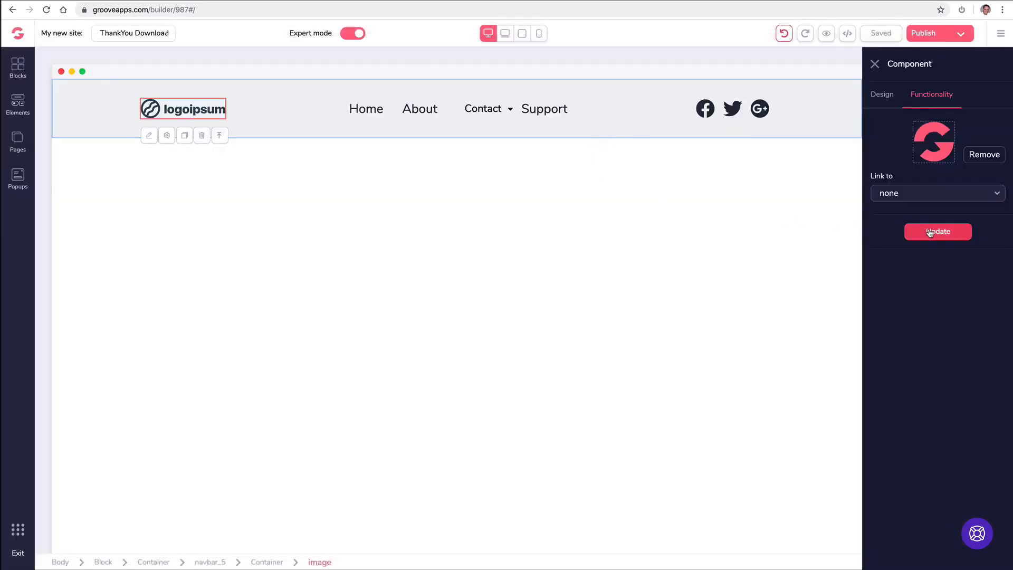
click(322, 191)
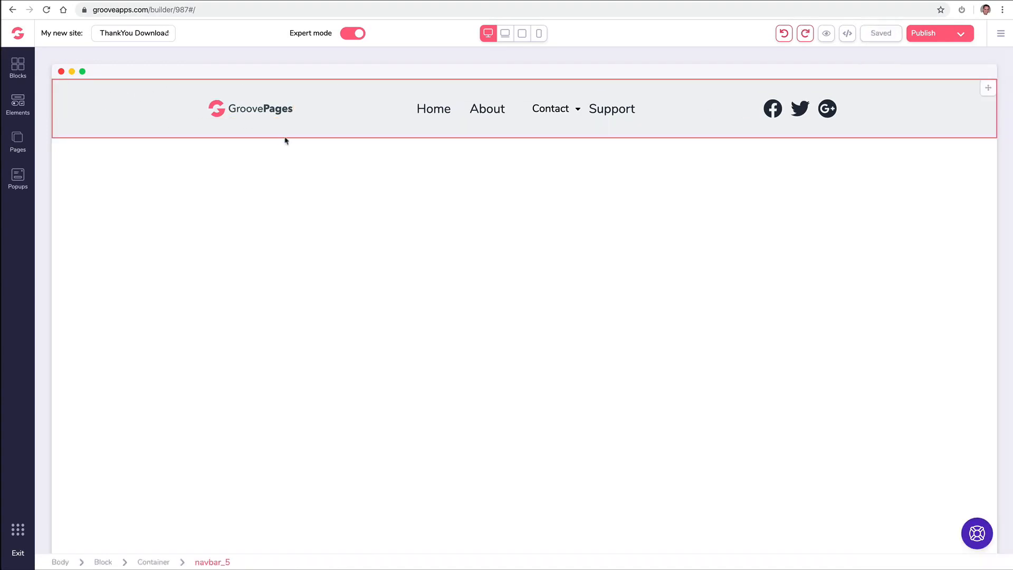
- Give the whole navigation bar a light pink background
click(85, 100)
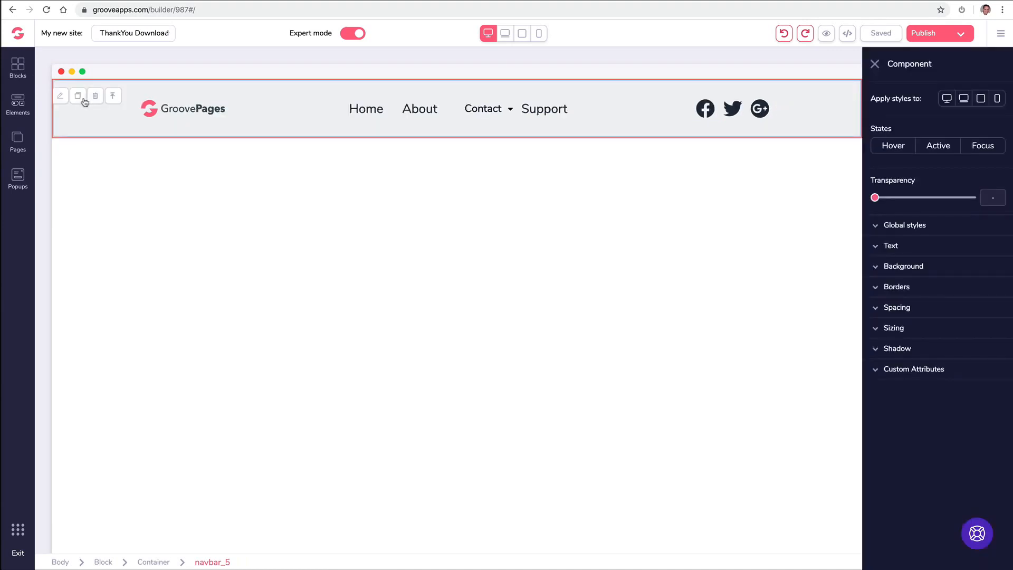
click(877, 267)
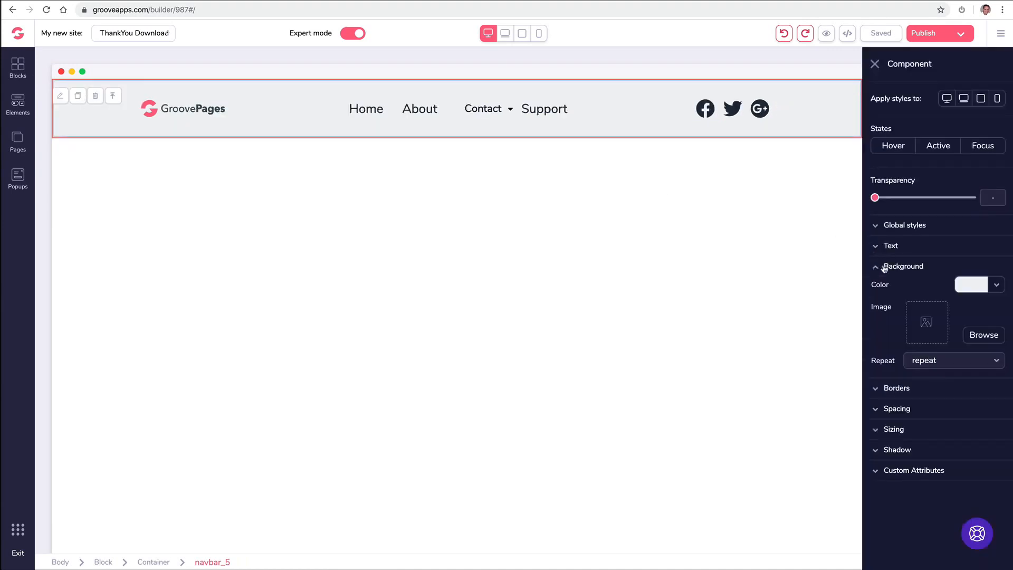
click(997, 288)
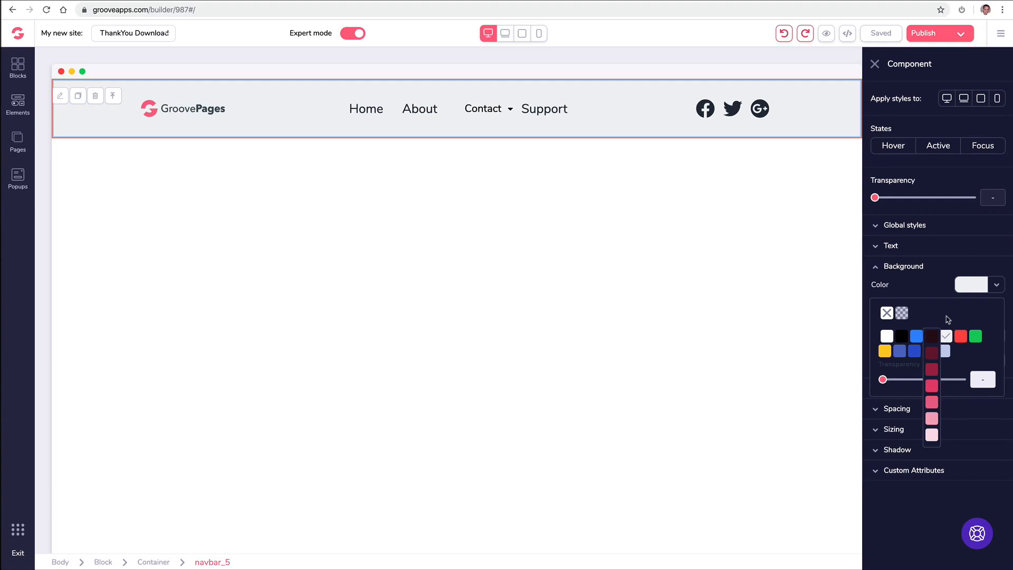
click(933, 419)
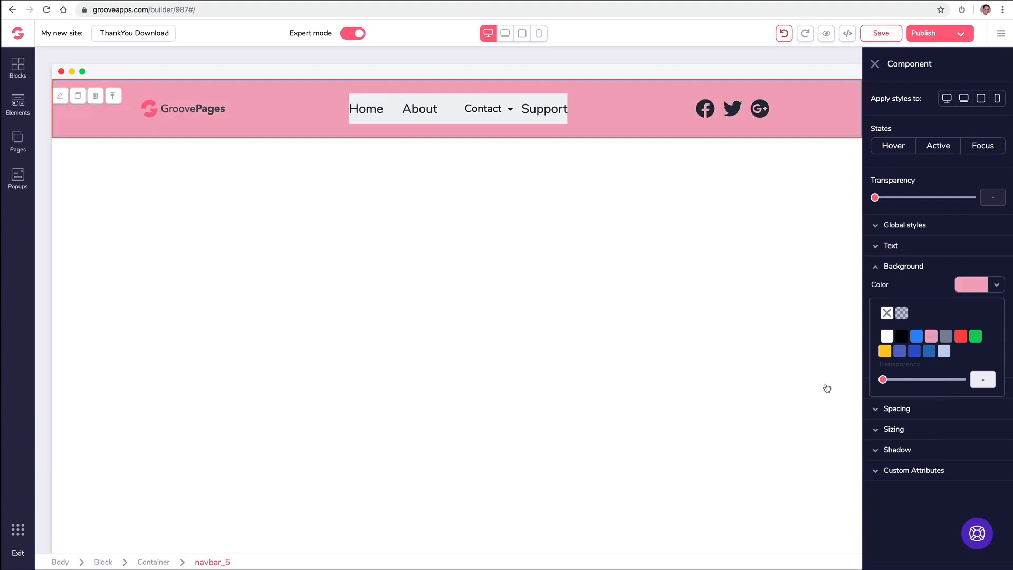
click(394, 104)
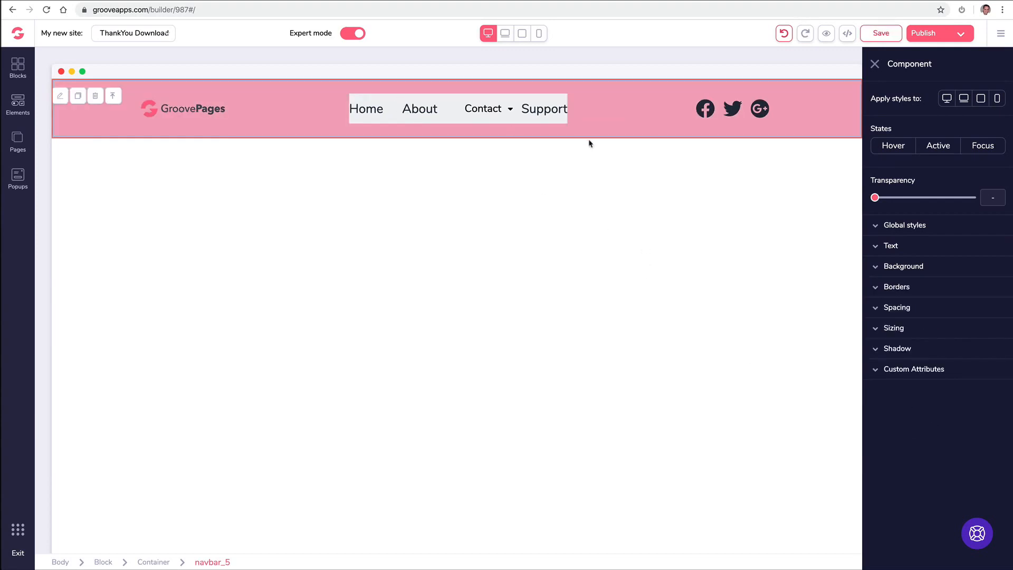
- Give the navigation menu links a pink background as well
click(491, 107)
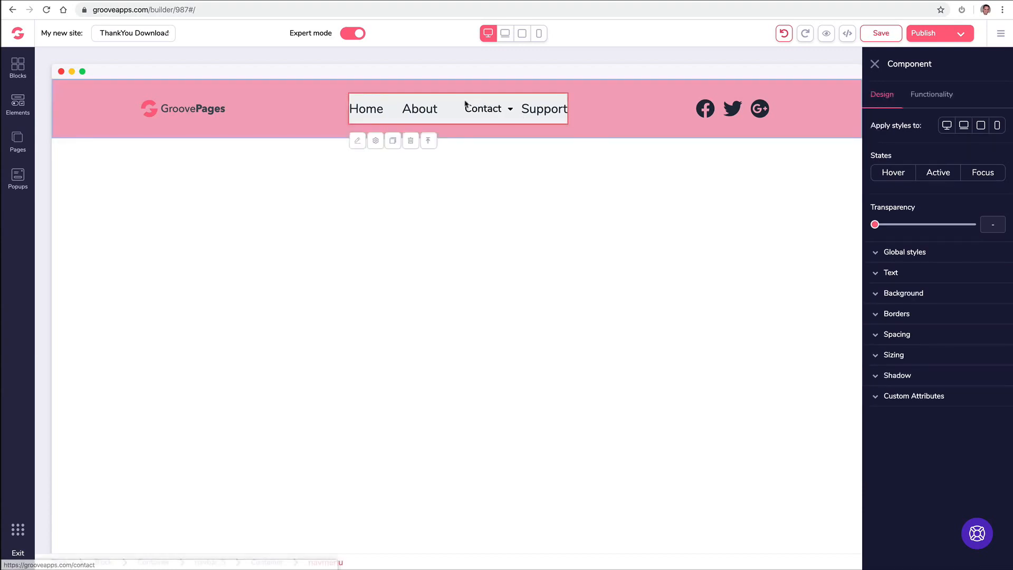
click(904, 294)
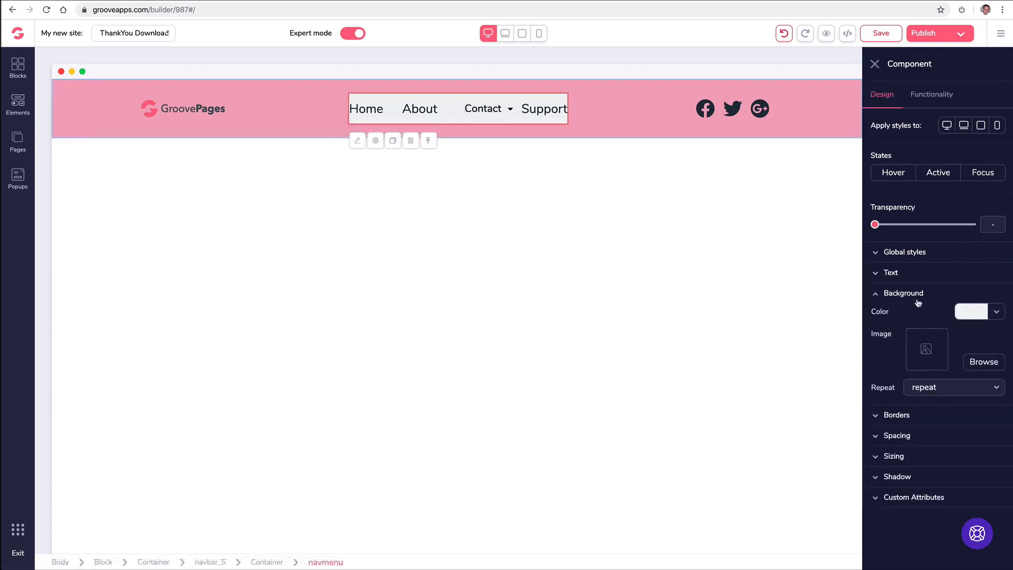
click(974, 311)
mouse_move(932, 364)
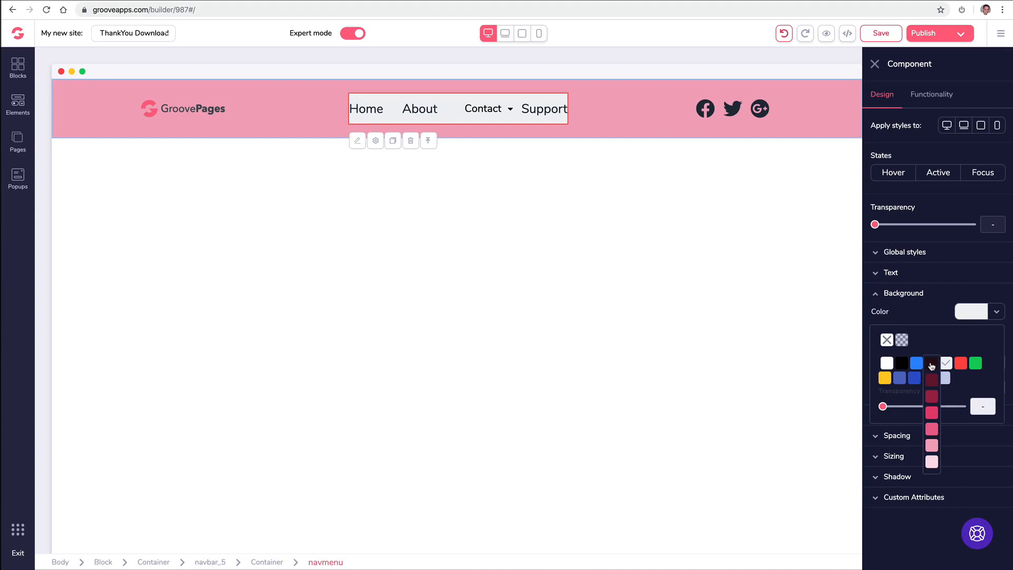
click(933, 446)
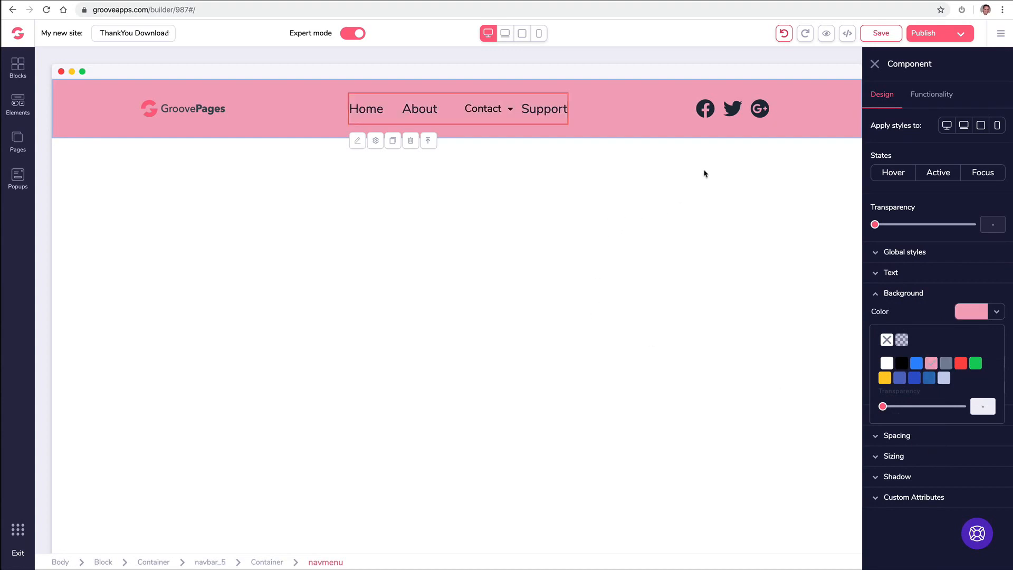
click(878, 64)
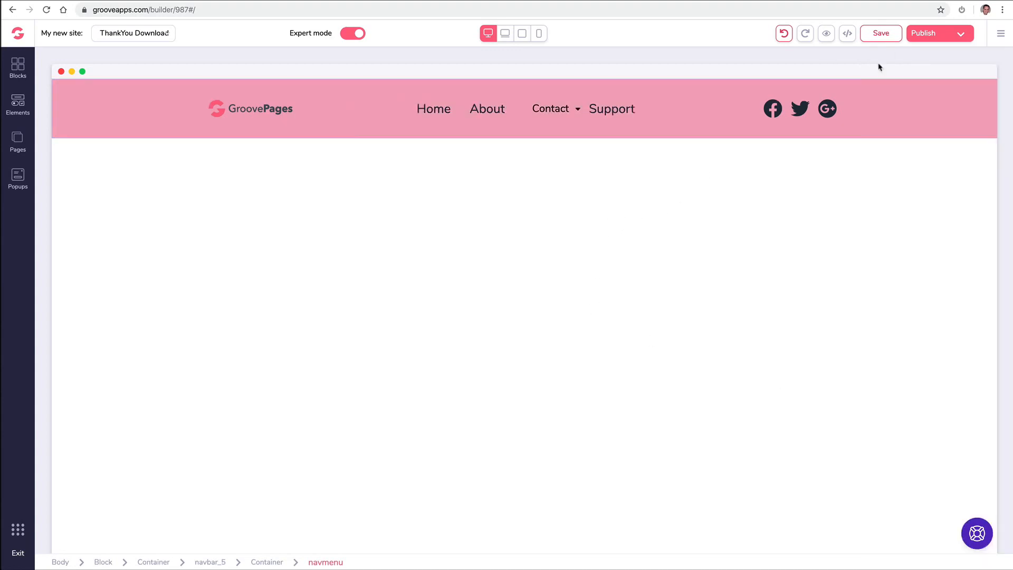
- Undo both pink colourings so the navbar returns to plain grey
click(784, 35)
click(784, 35)
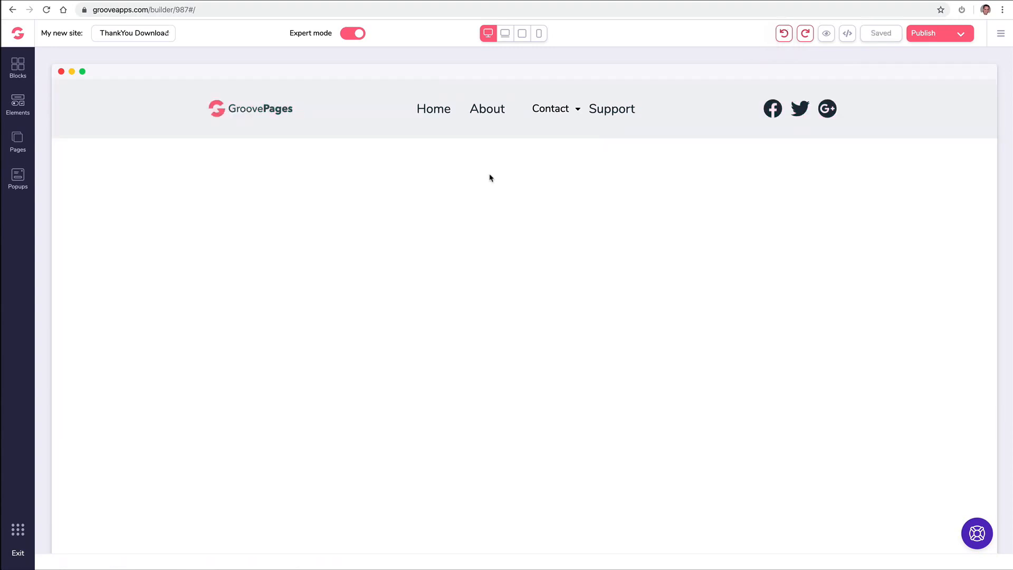
click(487, 135)
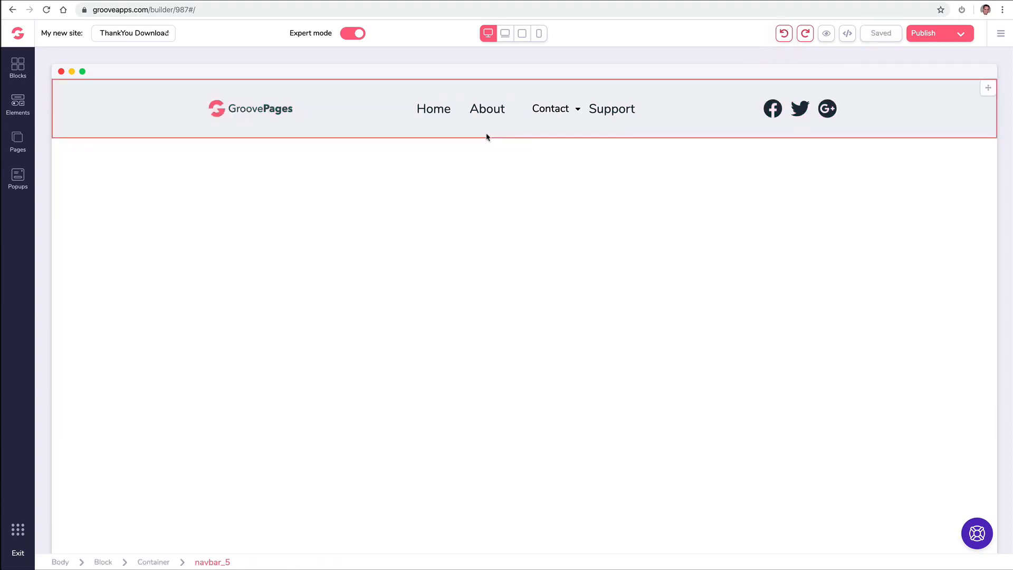
click(478, 119)
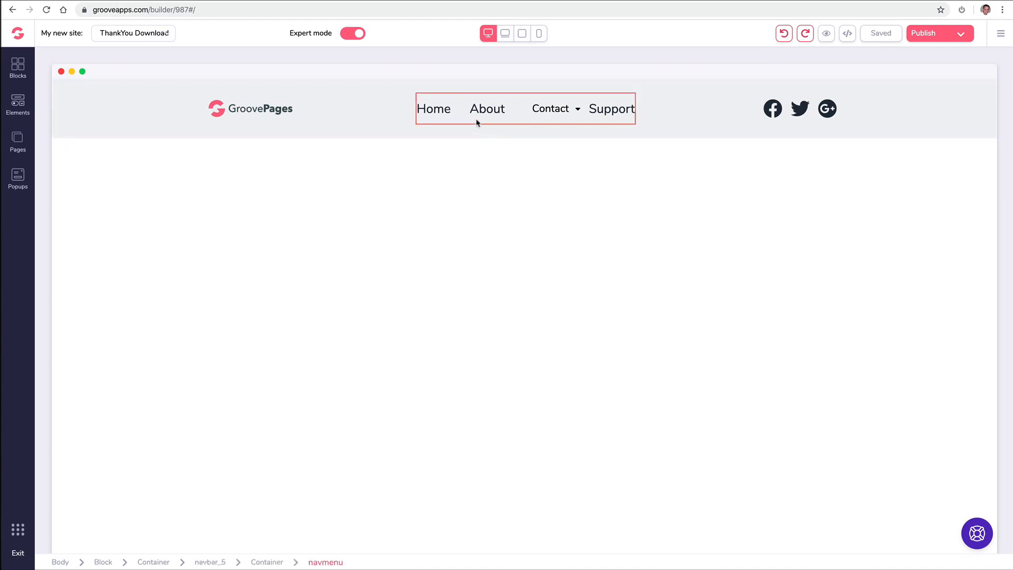
- Delete the Support page from the Pages list, acknowledging the deletion warning
click(538, 117)
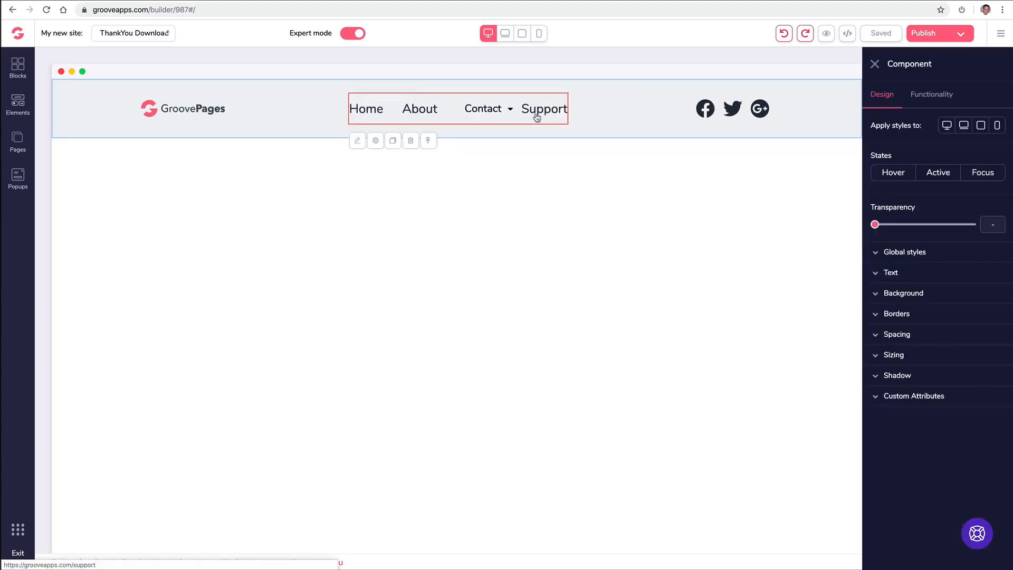
click(18, 140)
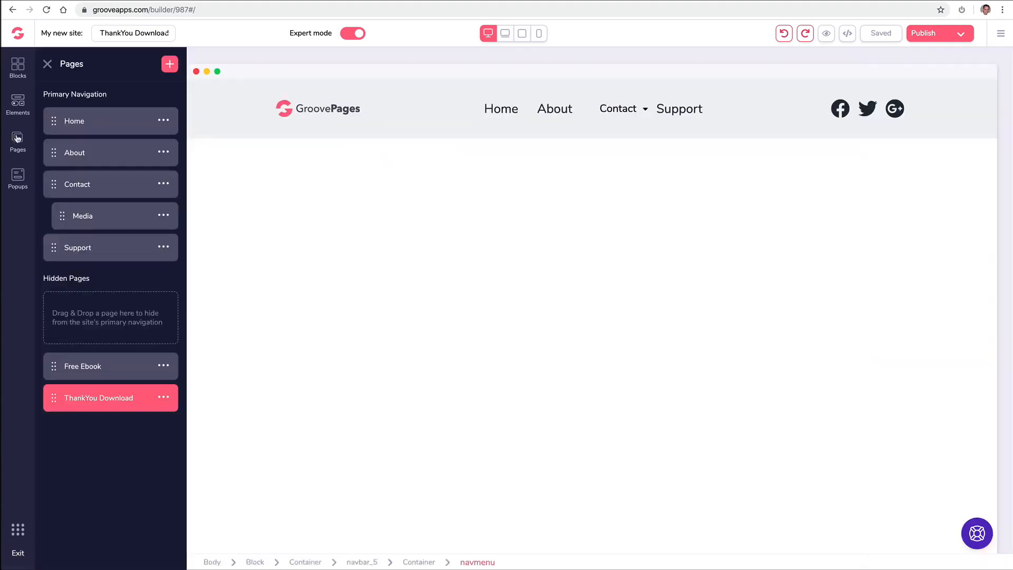
click(163, 247)
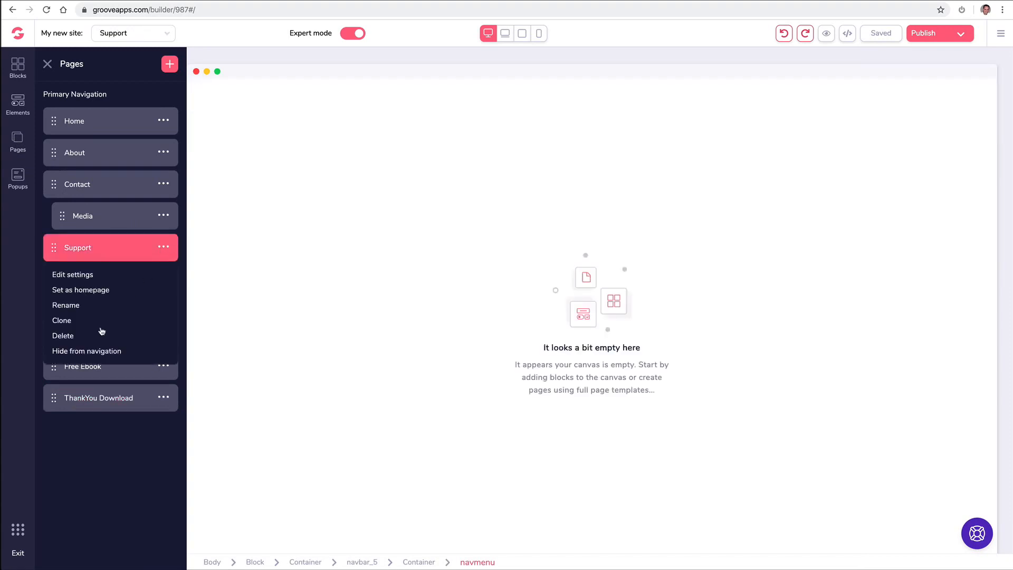
click(63, 336)
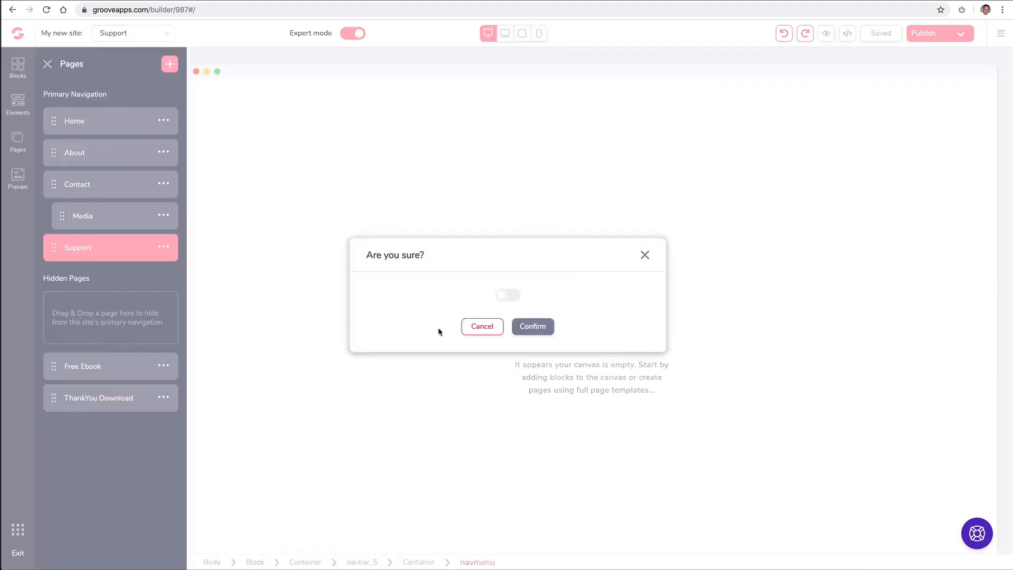
click(511, 297)
click(533, 326)
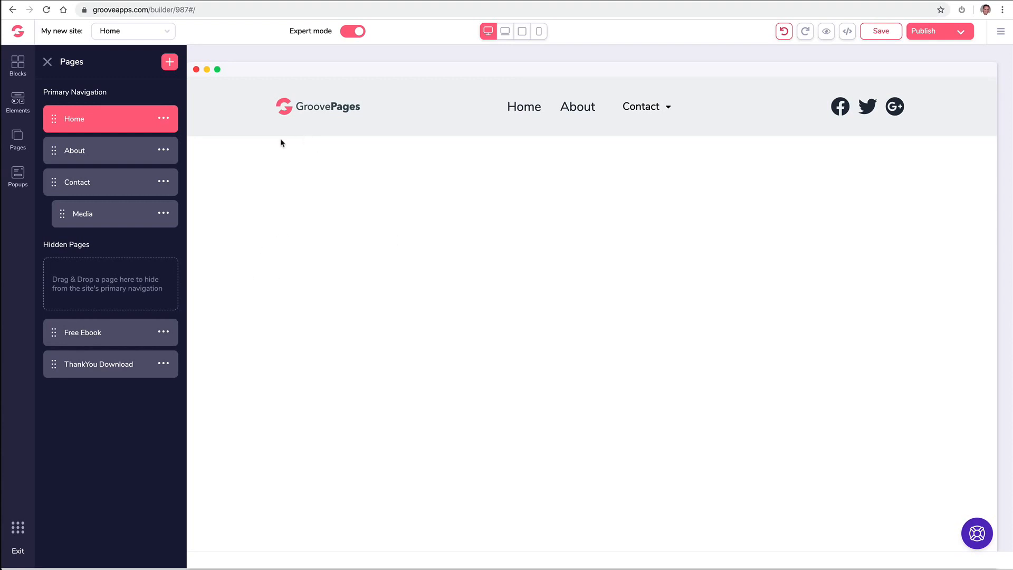
- Set the navigation menu's external links count to 1
click(49, 62)
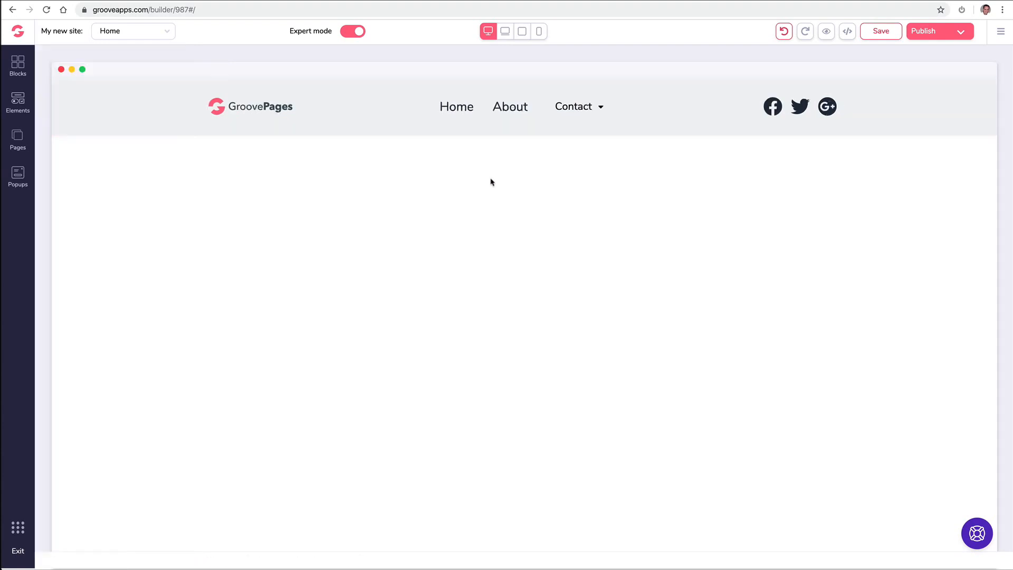
click(516, 114)
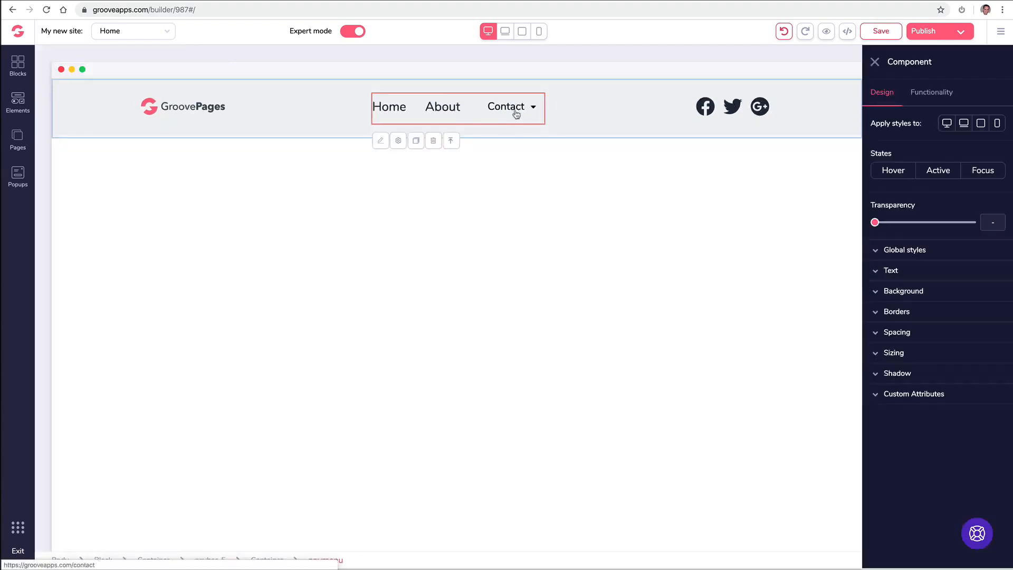
click(932, 94)
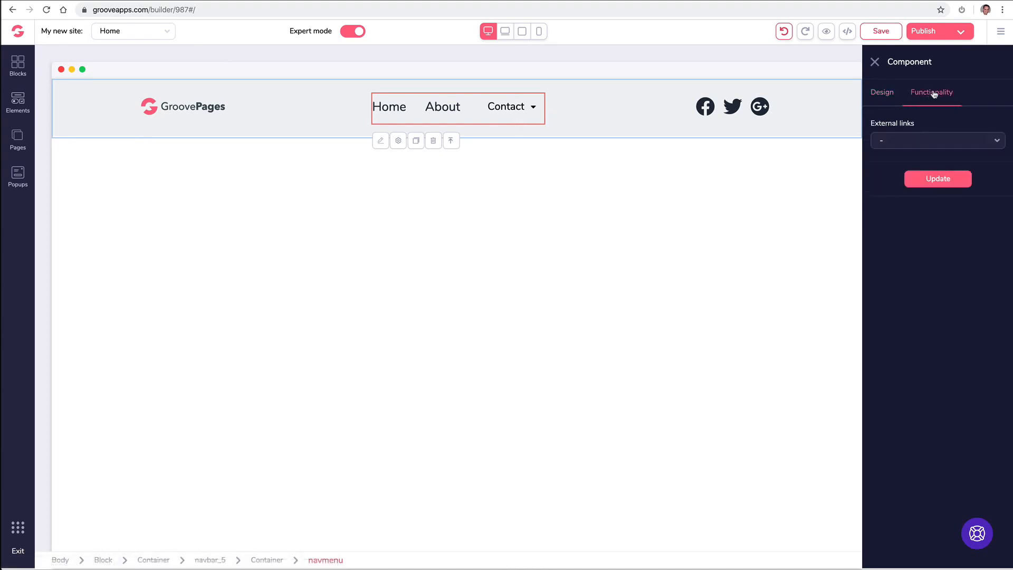
click(909, 143)
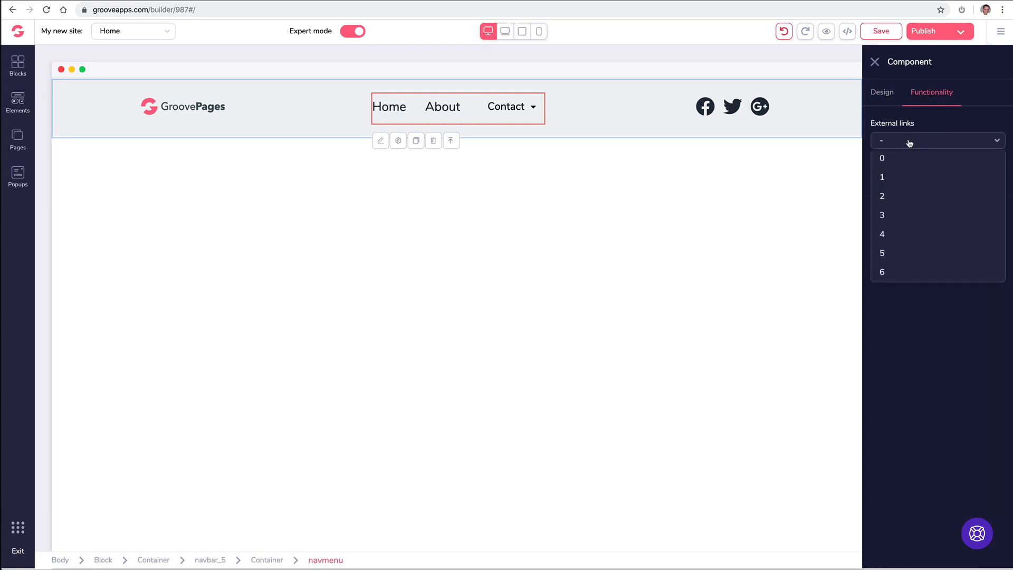
click(899, 195)
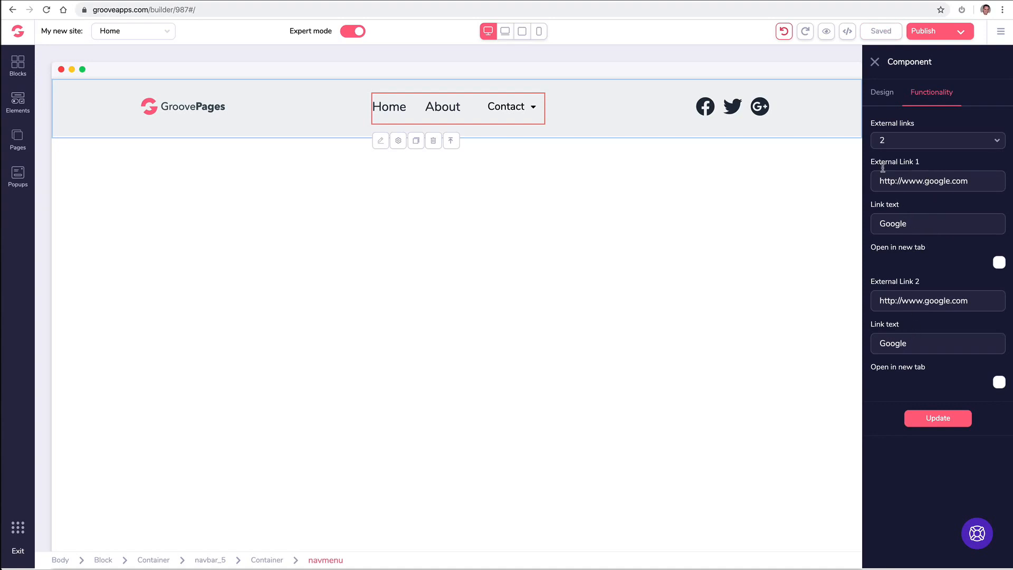
click(901, 143)
click(894, 174)
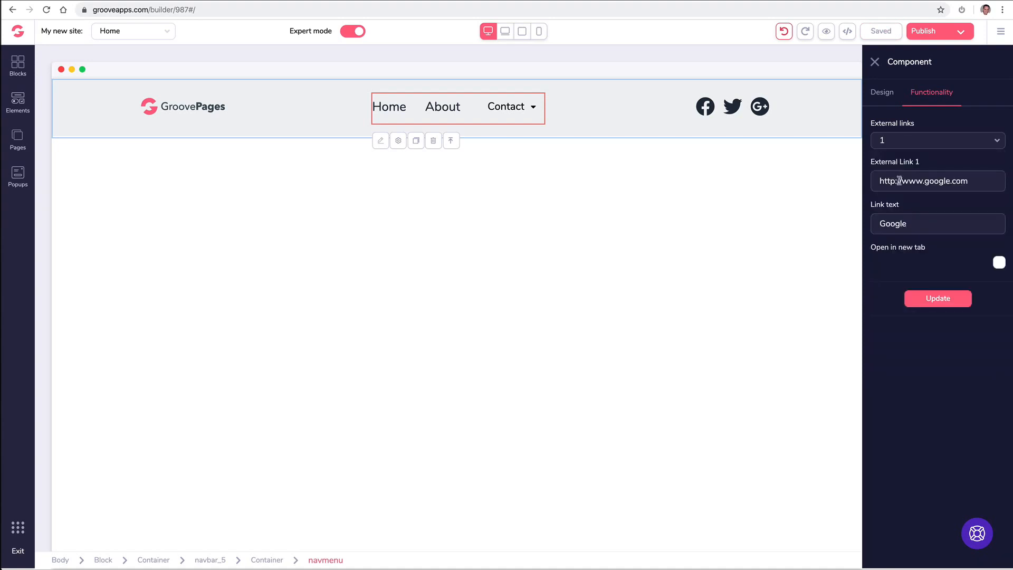
- Paste the support site URL, label the link 'Support', open it in a new tab, and apply
triple_click(900, 182)
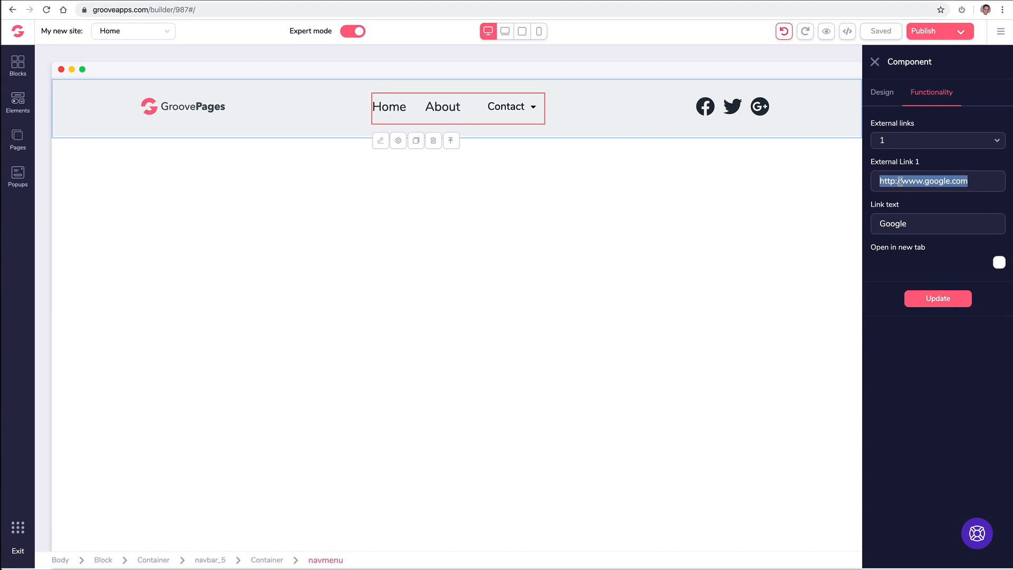
key(ctrl+v)
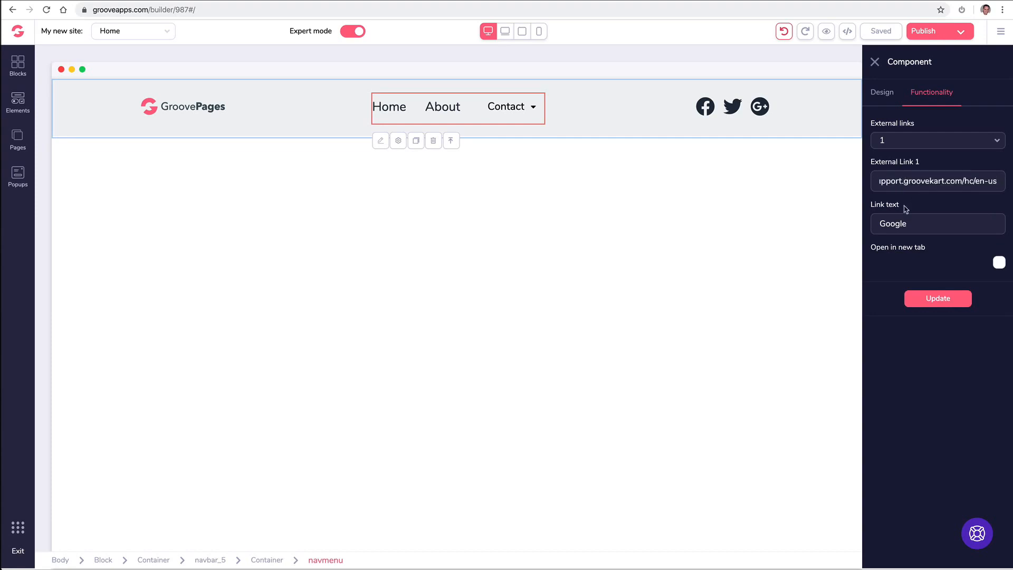
triple_click(906, 223)
text(Support)
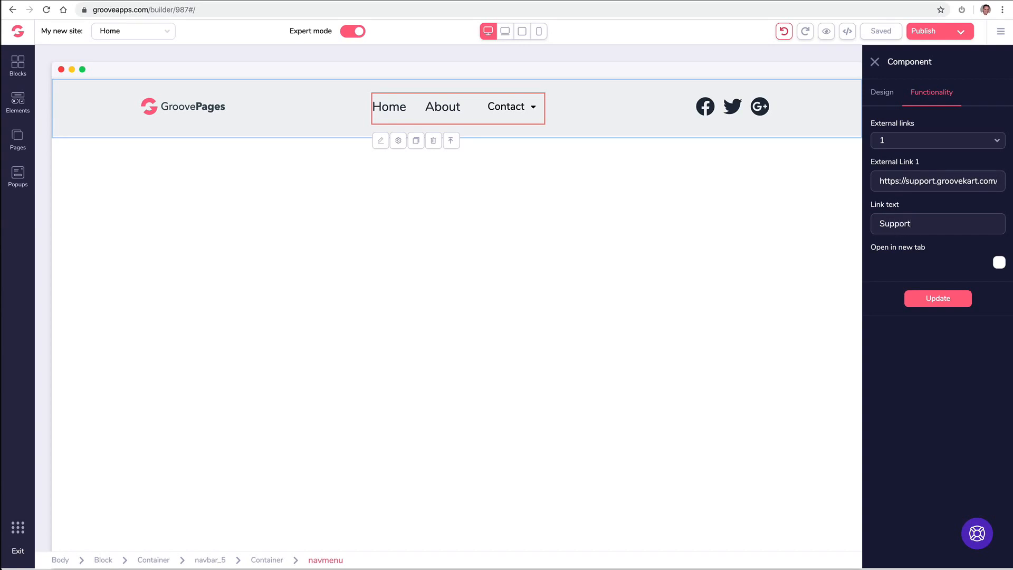
click(1000, 265)
click(935, 300)
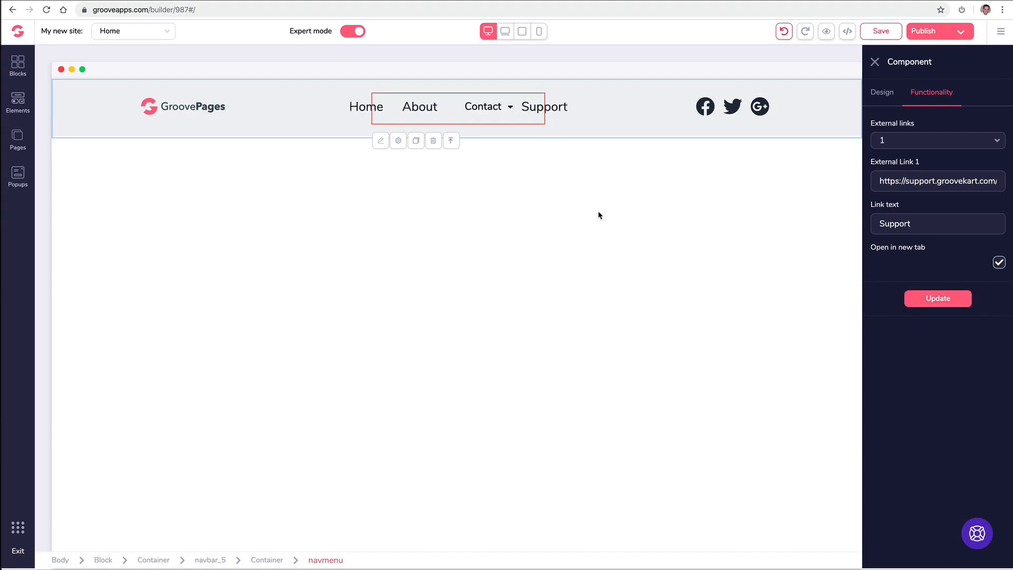
click(875, 62)
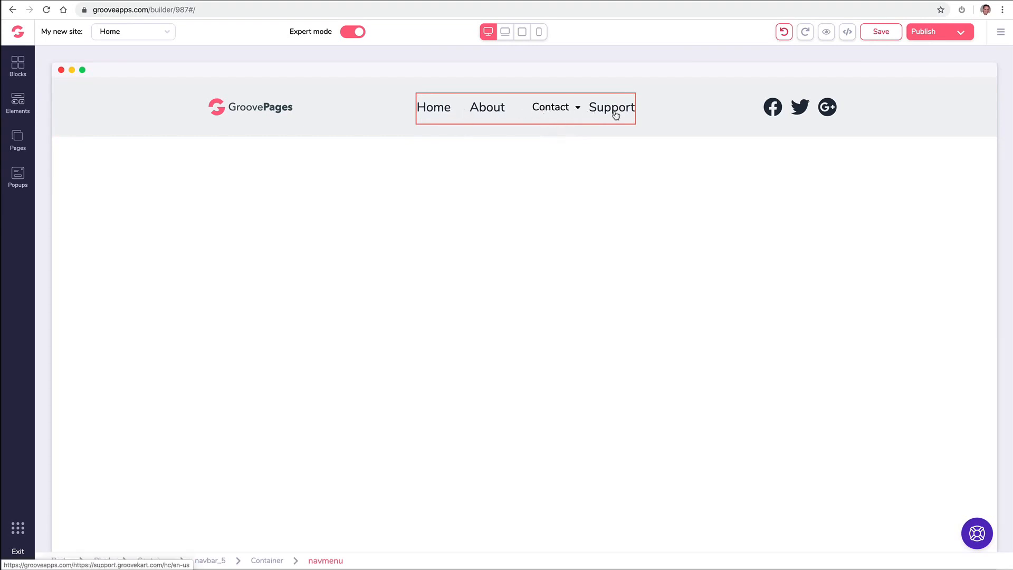
- Review the navigation menu's text styling, custom attributes and link settings, then close them
click(432, 116)
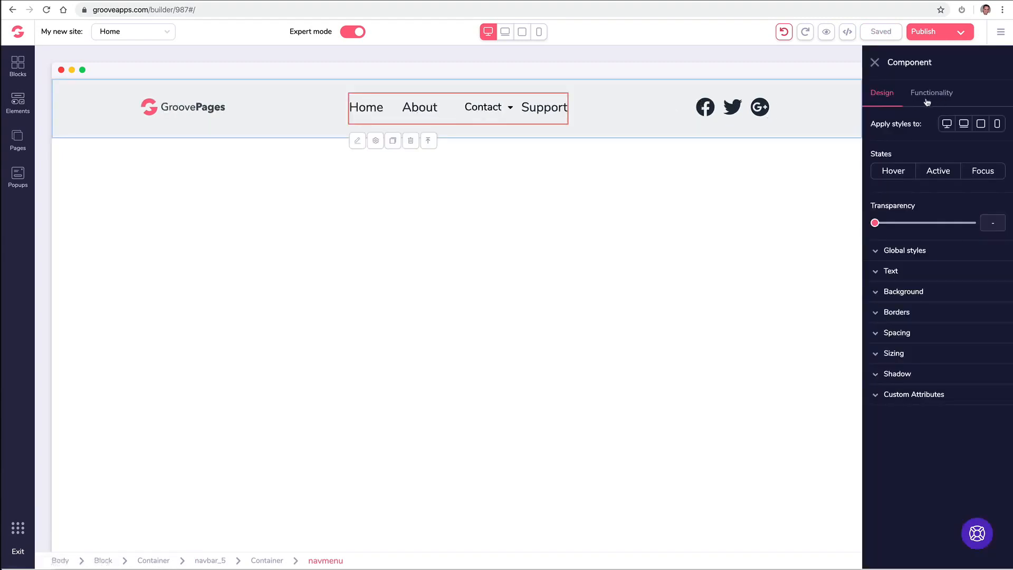
click(886, 272)
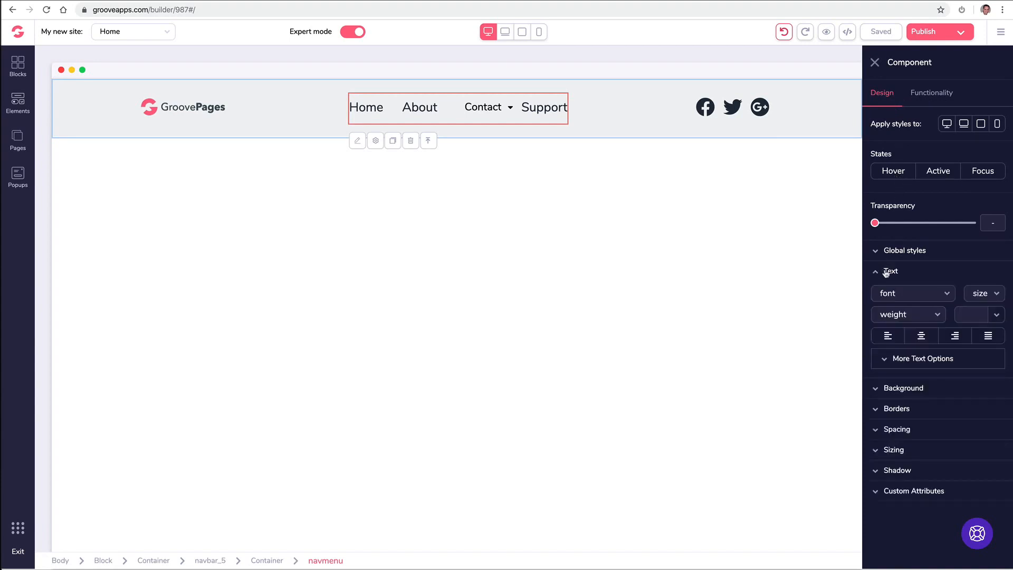
click(887, 271)
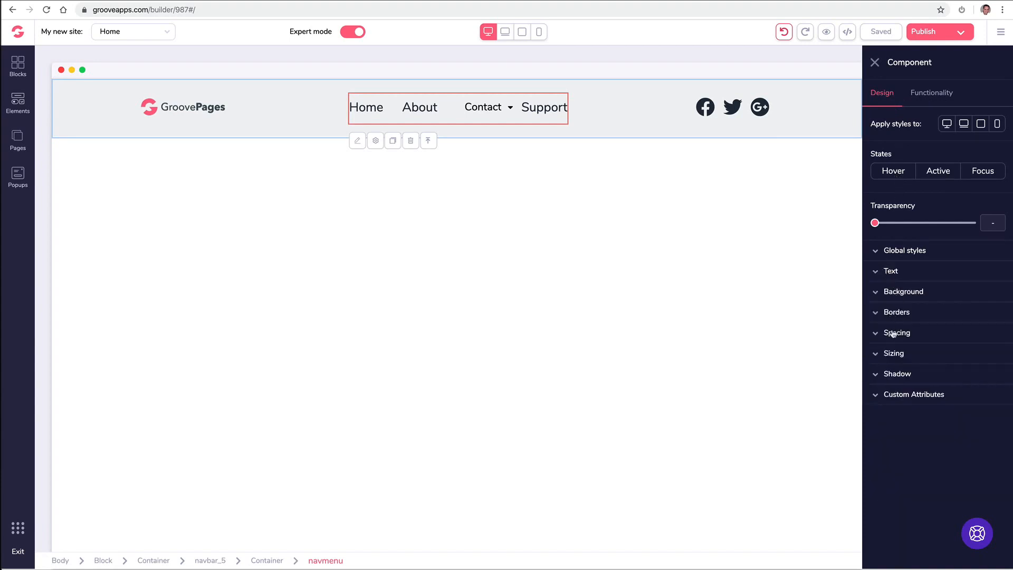
click(904, 396)
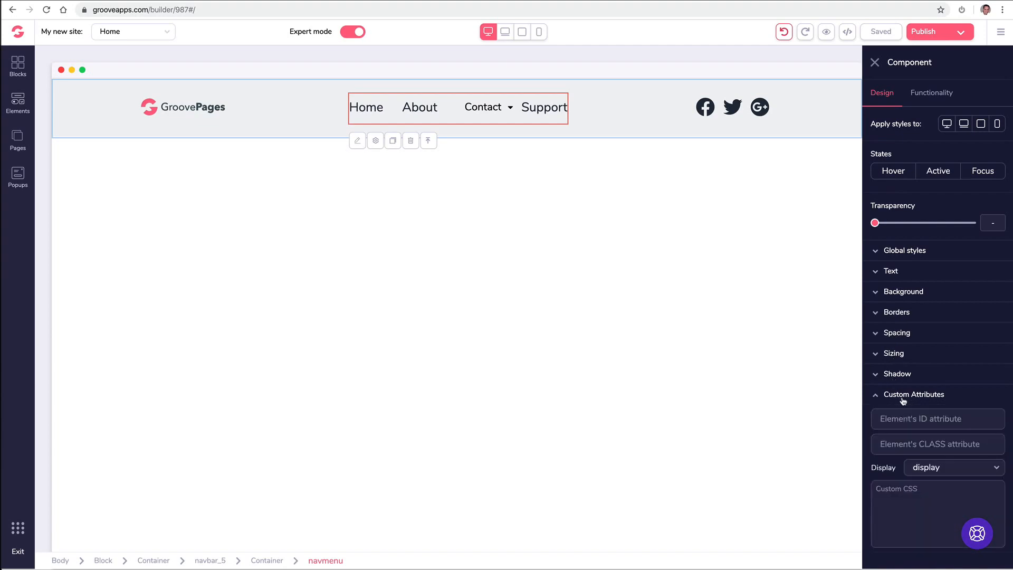
click(904, 400)
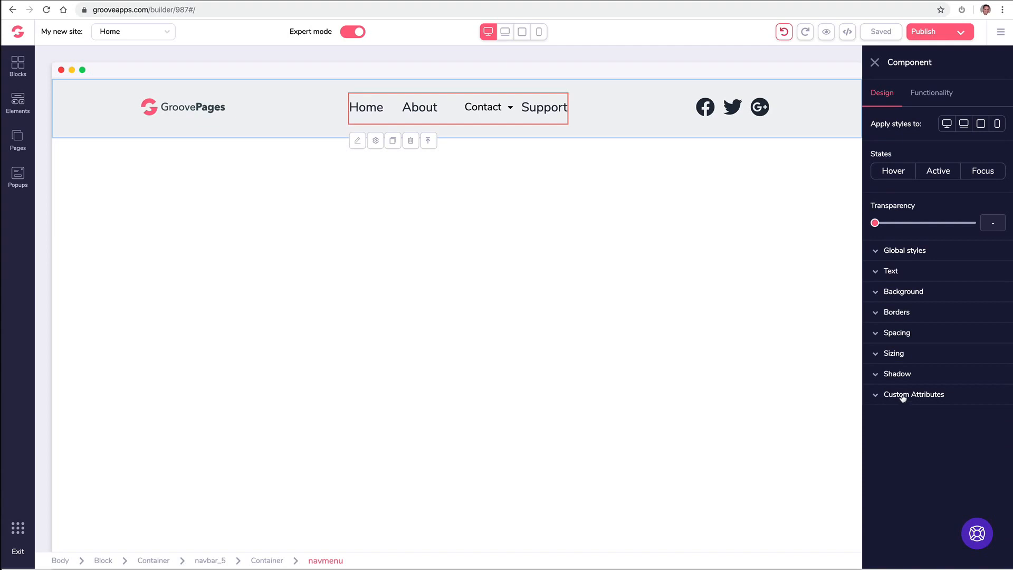
click(917, 100)
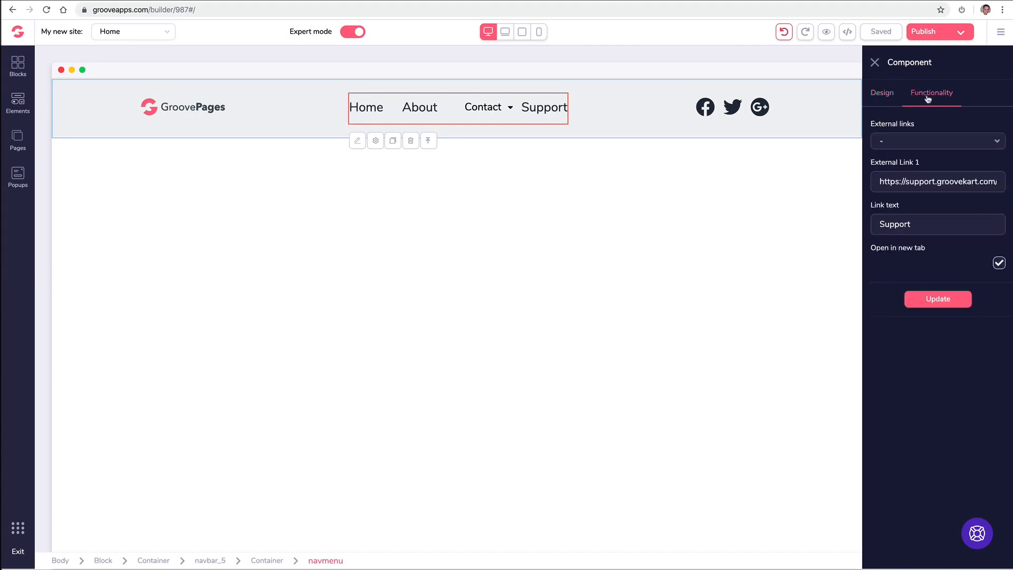
click(877, 98)
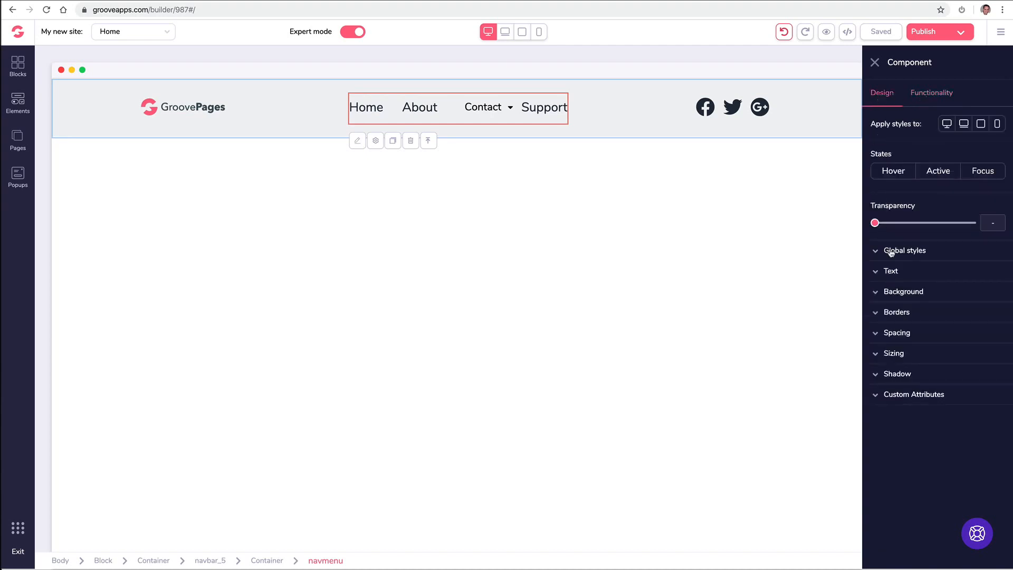
click(923, 98)
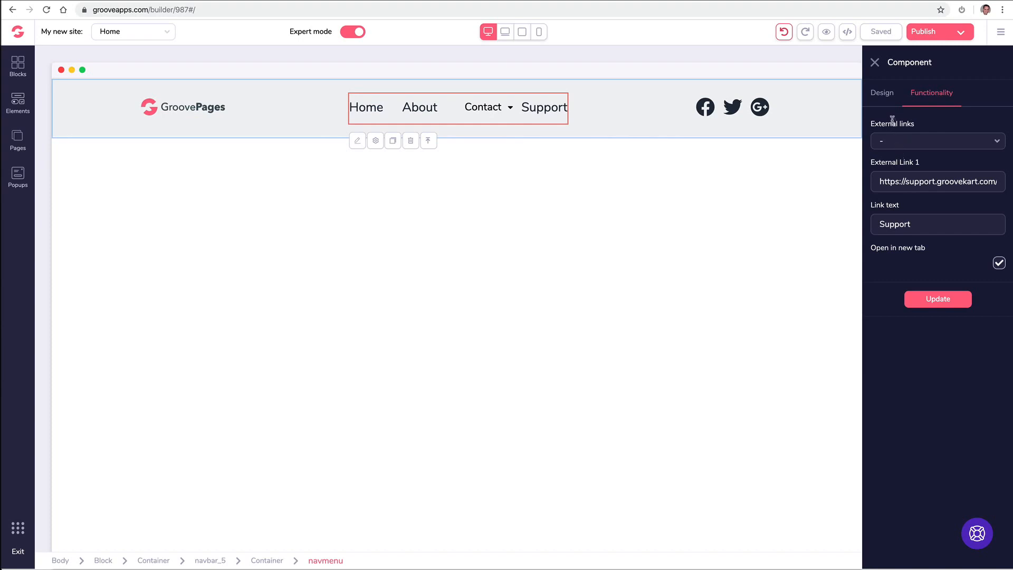
click(875, 64)
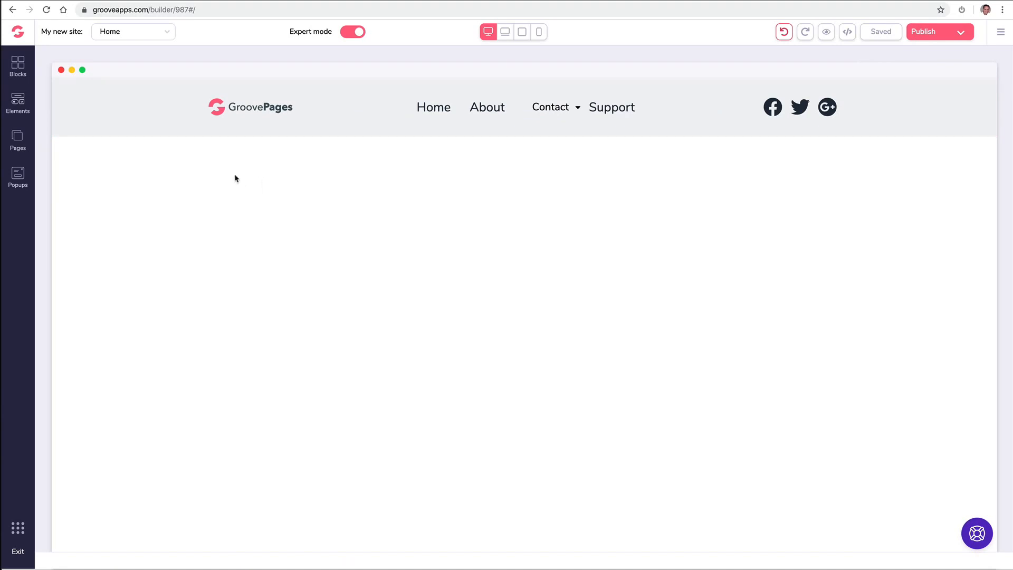
- Browse the Countdown block designs in the library, then move to the Premium collection
click(15, 66)
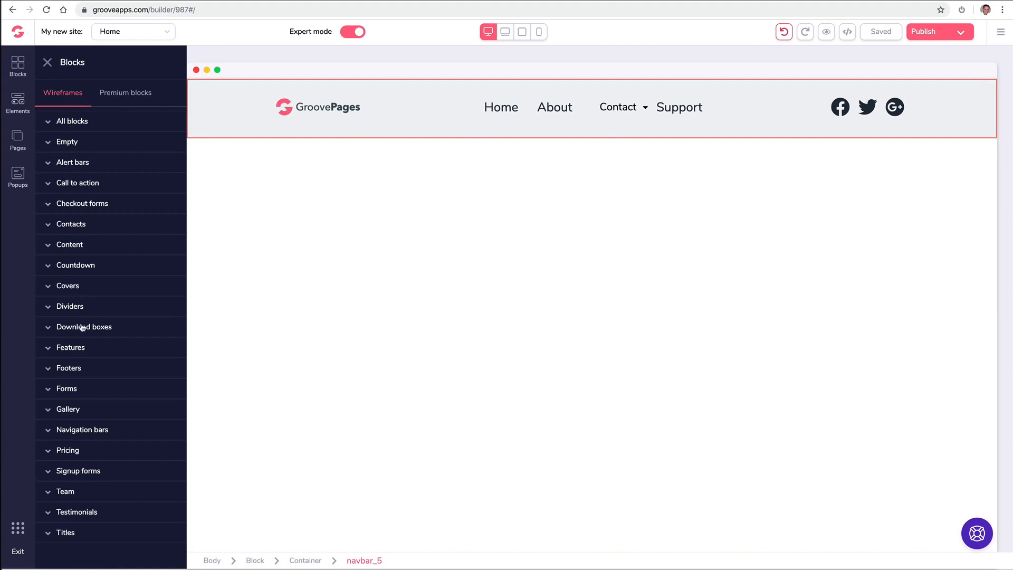
click(101, 266)
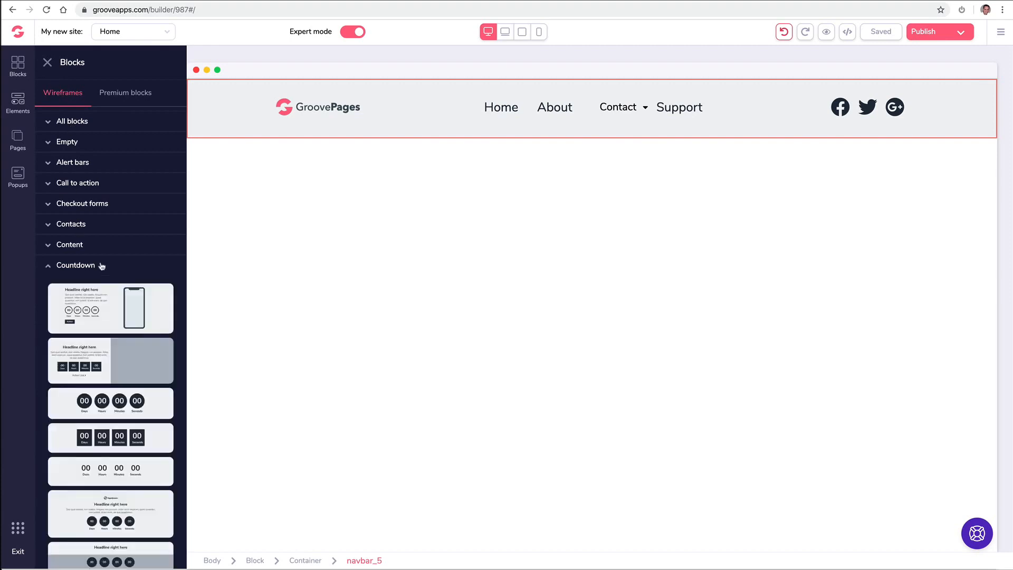
scroll(102, 266, down, 3)
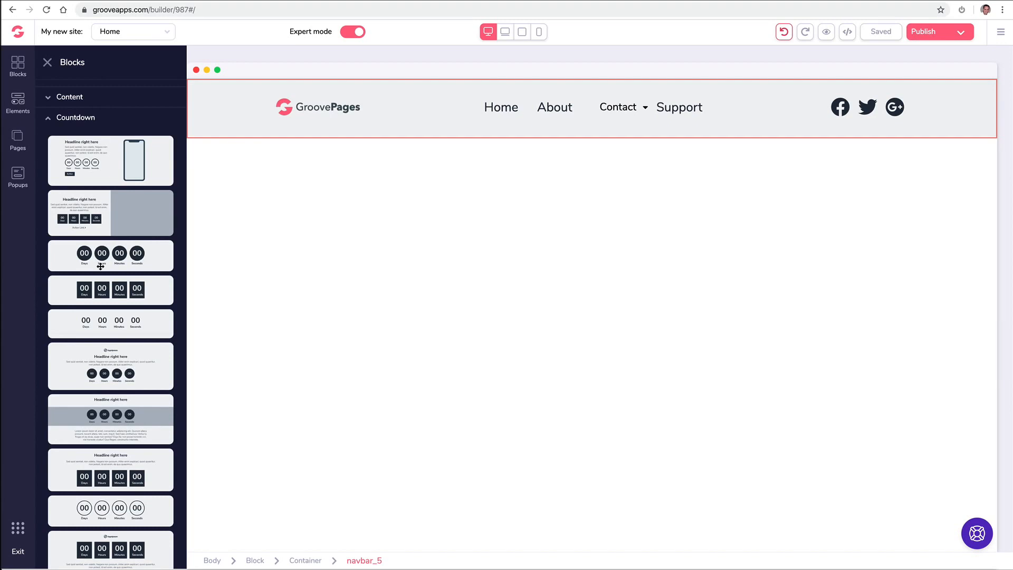
scroll(100, 266, up, 3)
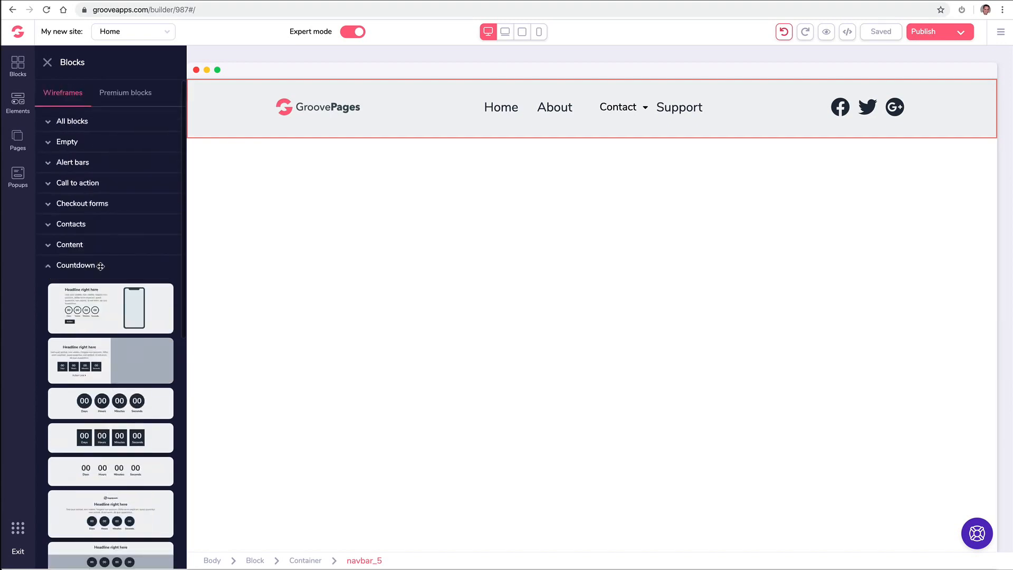
click(60, 266)
click(122, 98)
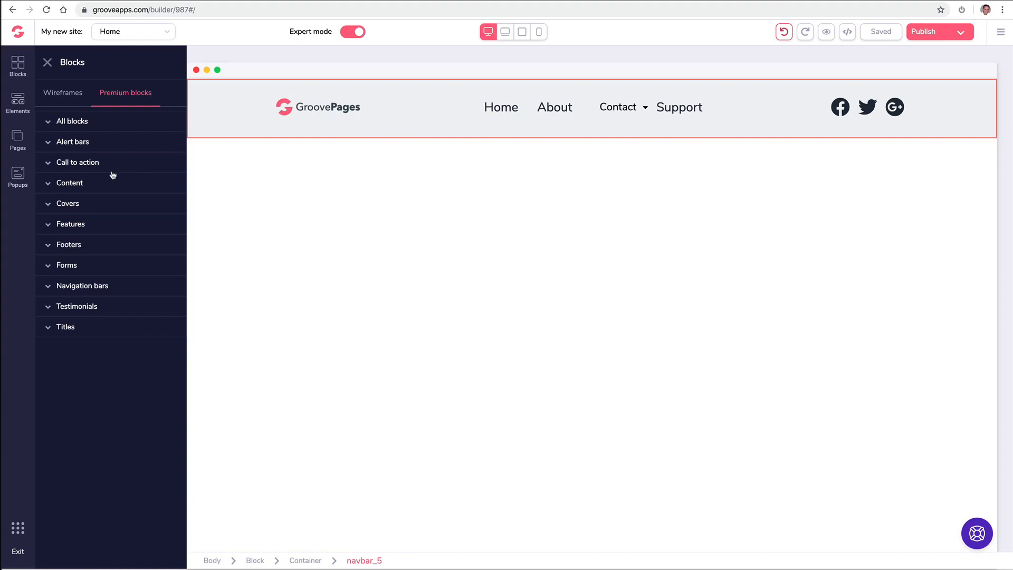
- Drop the first premium alert bar at the top of the page
click(101, 143)
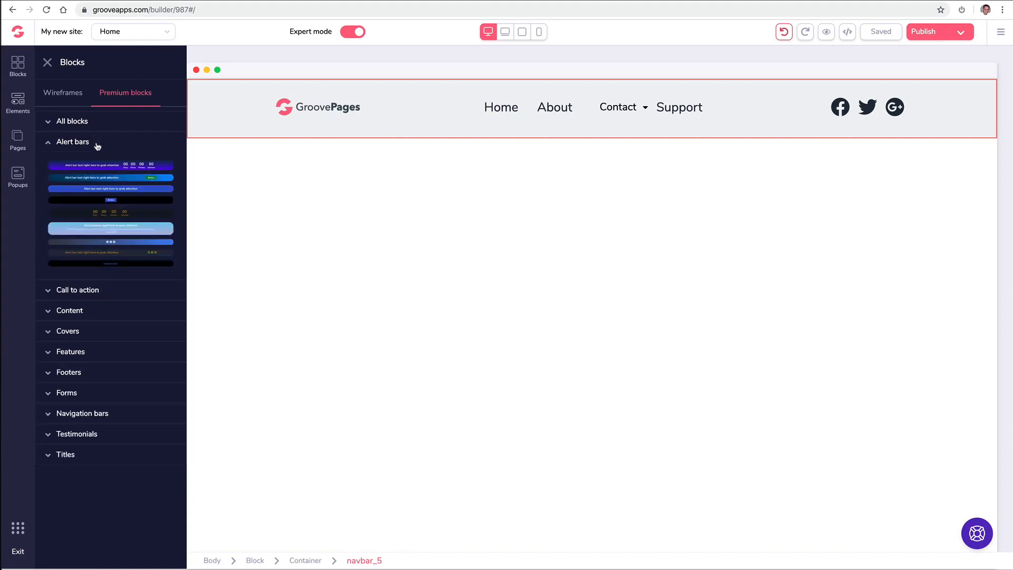
drag(122, 165, 475, 79)
drag(150, 163, 494, 85)
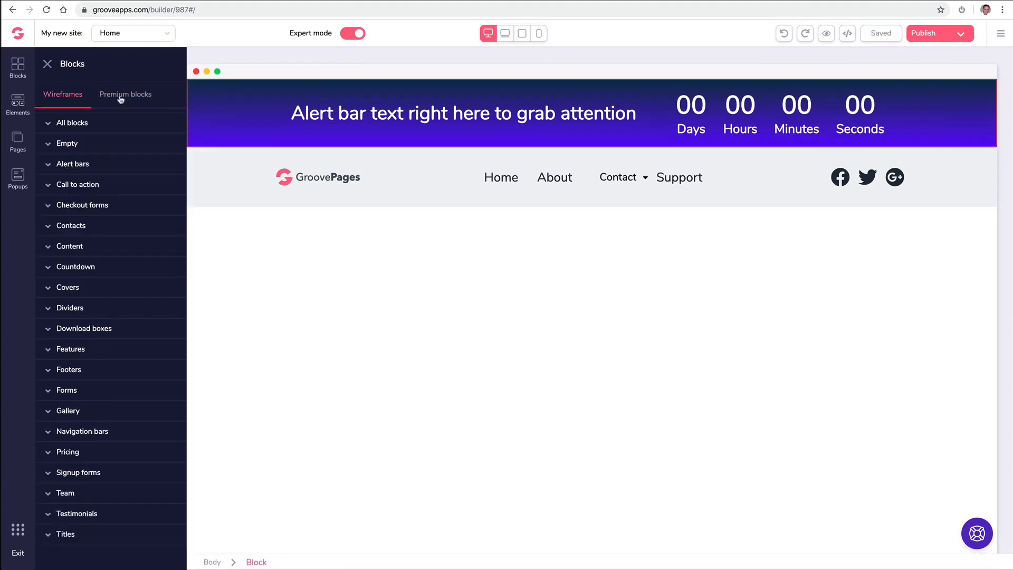
- Add the code-photo cover block under the navbar, keeping the alert bar on top
click(120, 96)
click(84, 209)
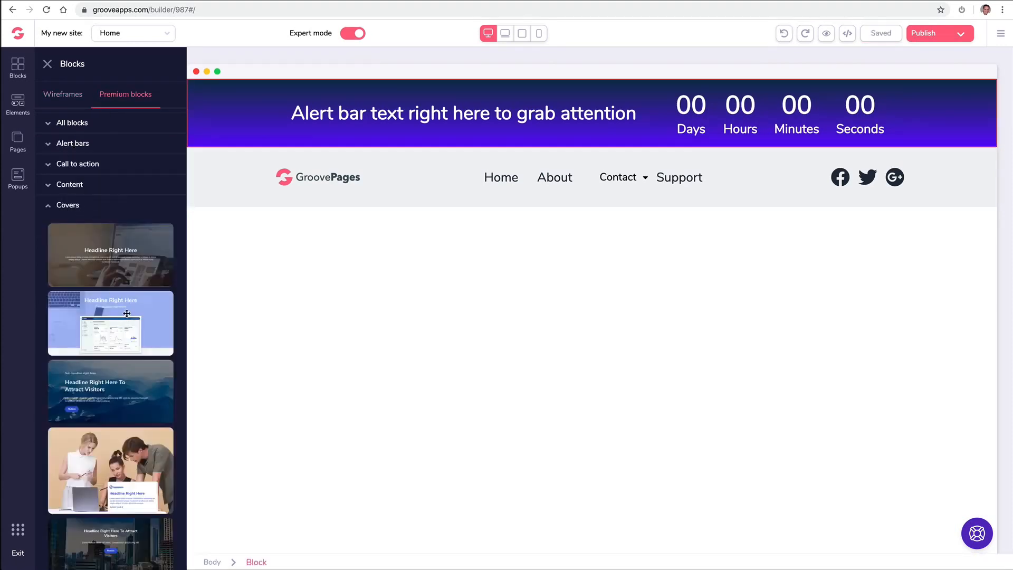
scroll(127, 315, down, 5)
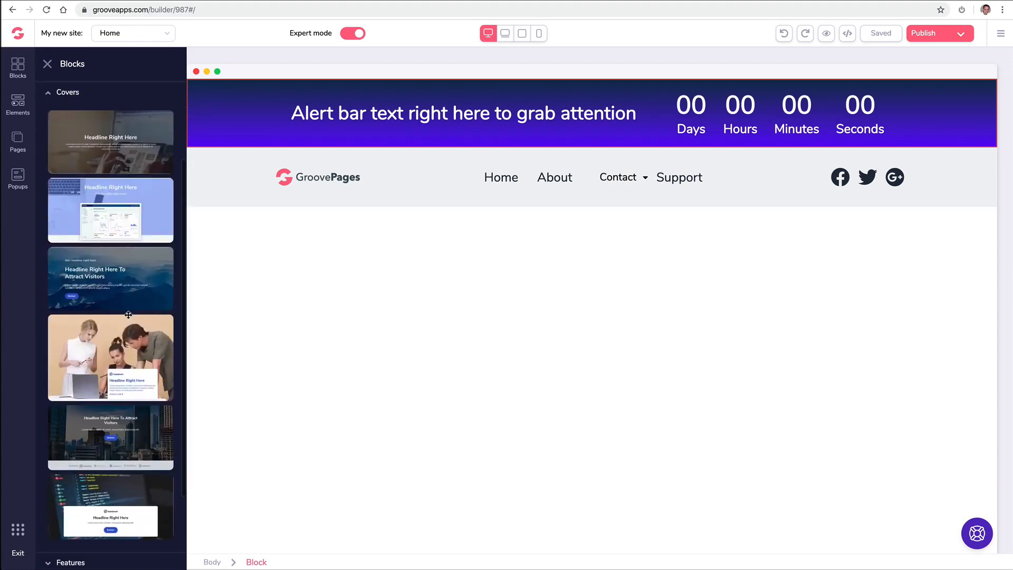
drag(120, 419, 446, 251)
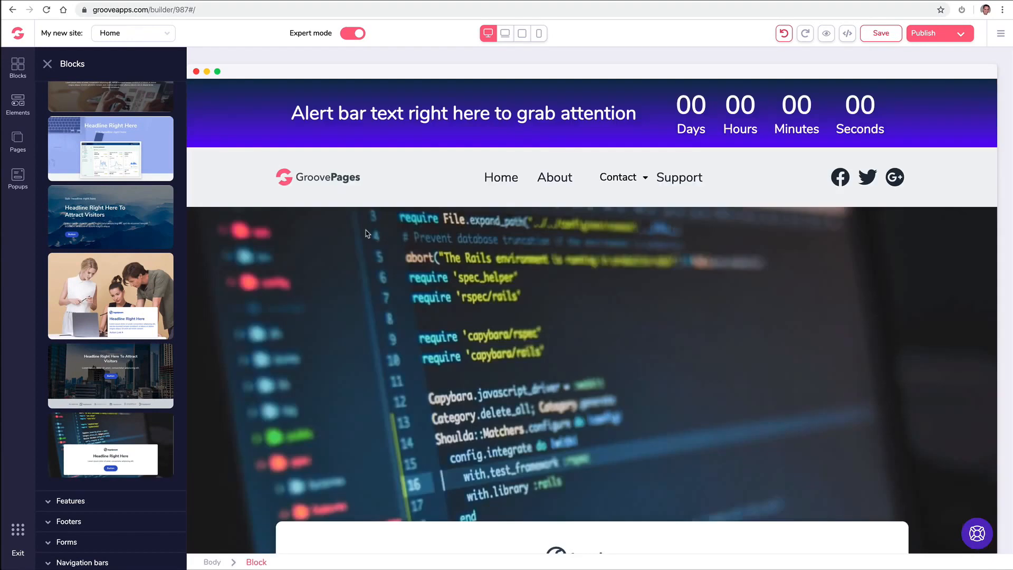
click(832, 227)
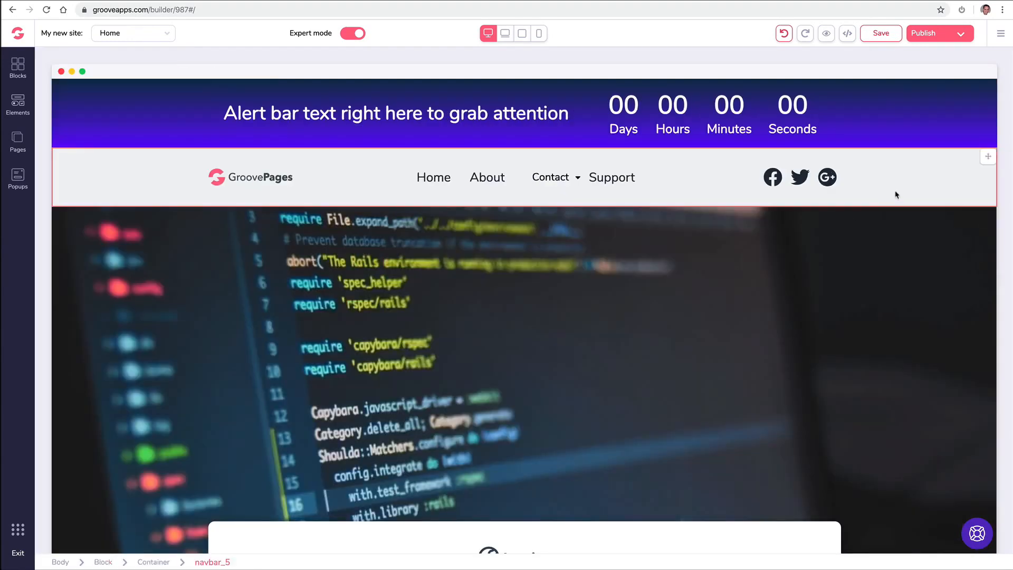
click(988, 90)
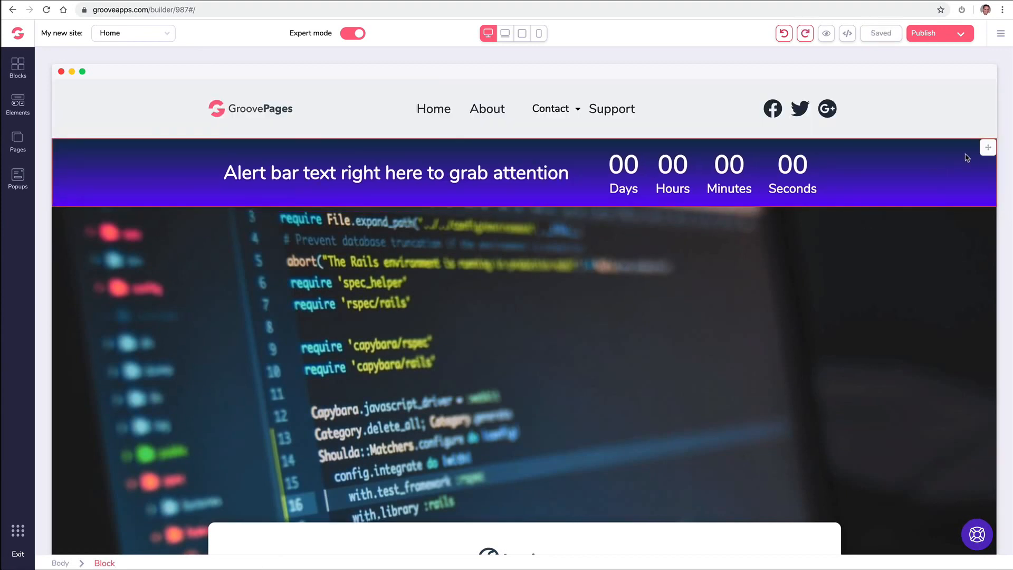
click(983, 148)
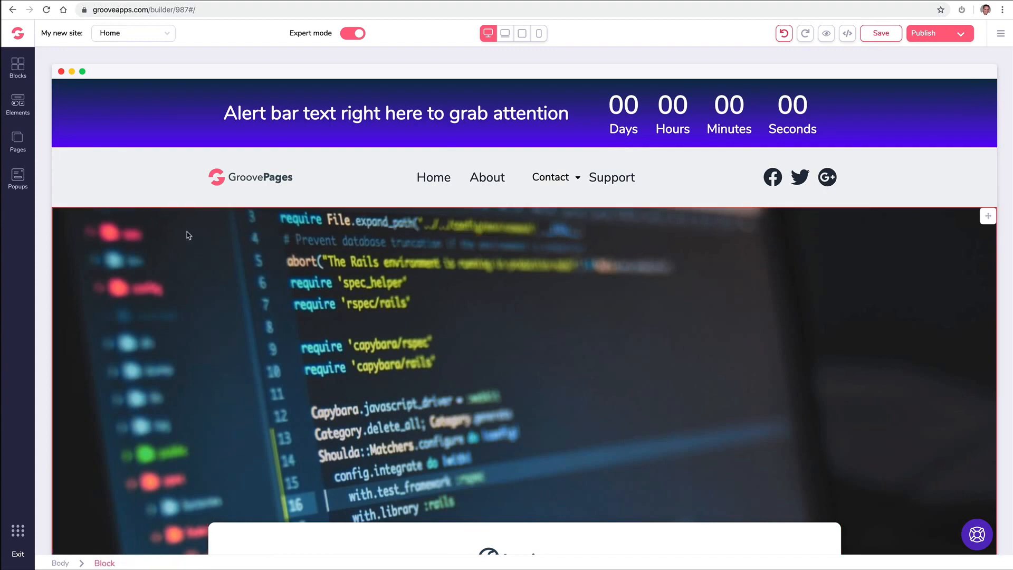
scroll(188, 235, down, 4)
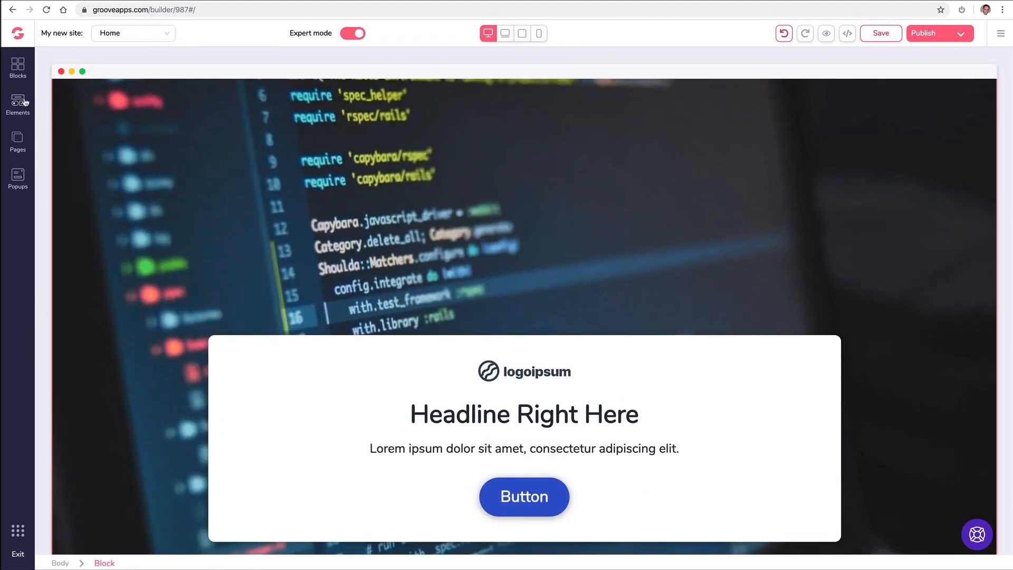
- Add a light Wireframes footer below the cover section
click(18, 67)
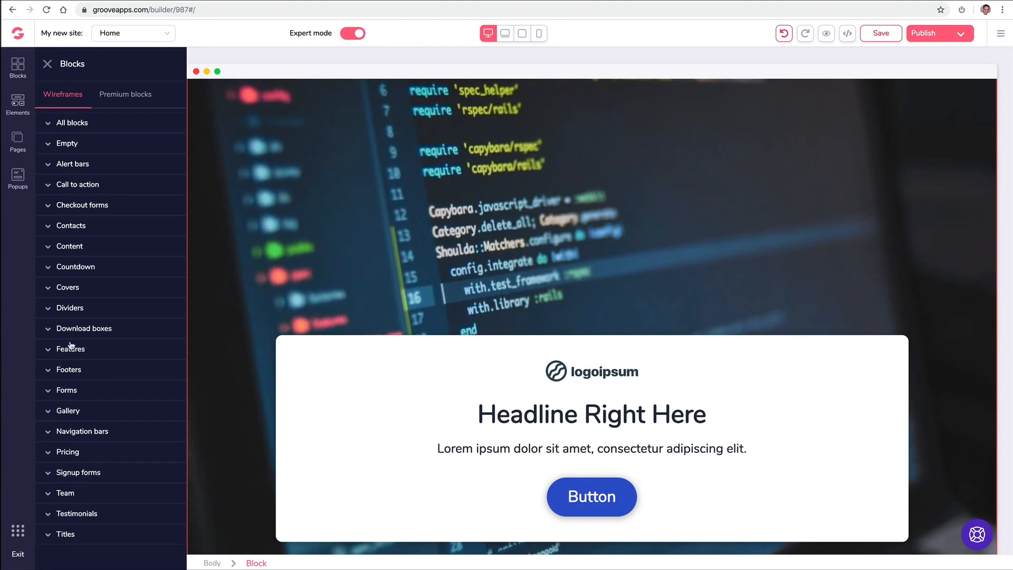
click(83, 372)
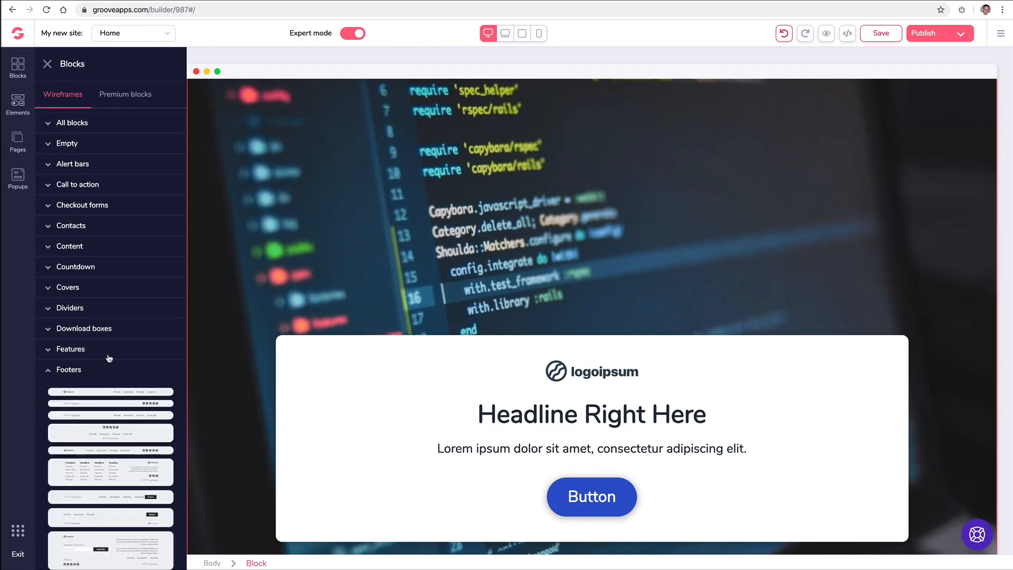
scroll(105, 359, down, 5)
scroll(108, 355, down, 1)
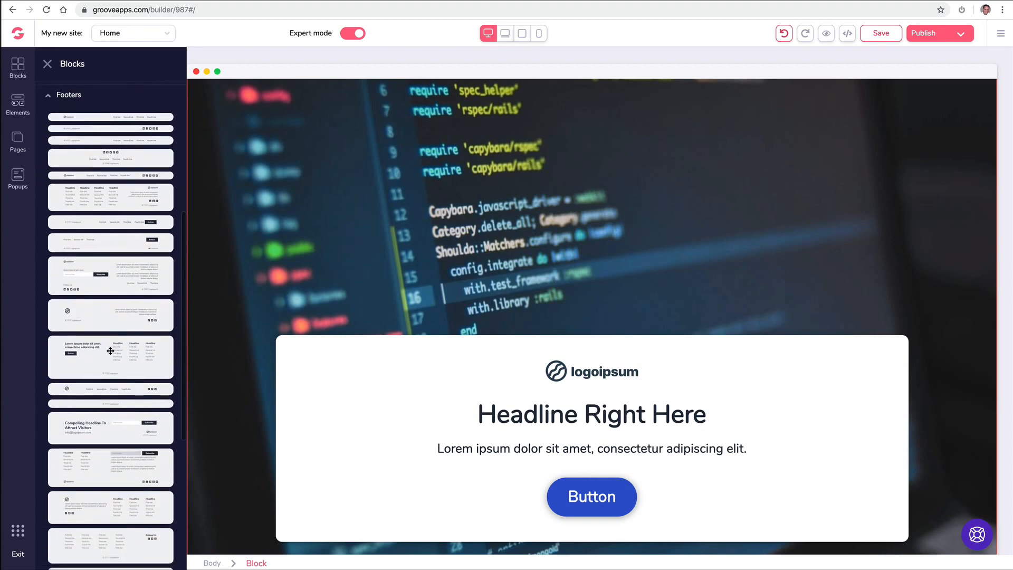
drag(127, 354, 359, 533)
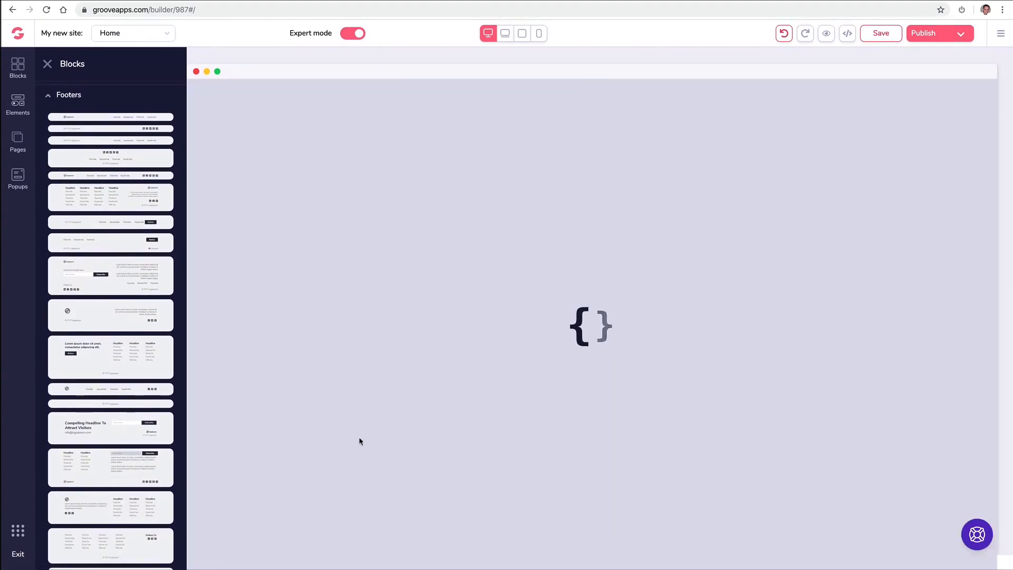
scroll(354, 374, down, 2)
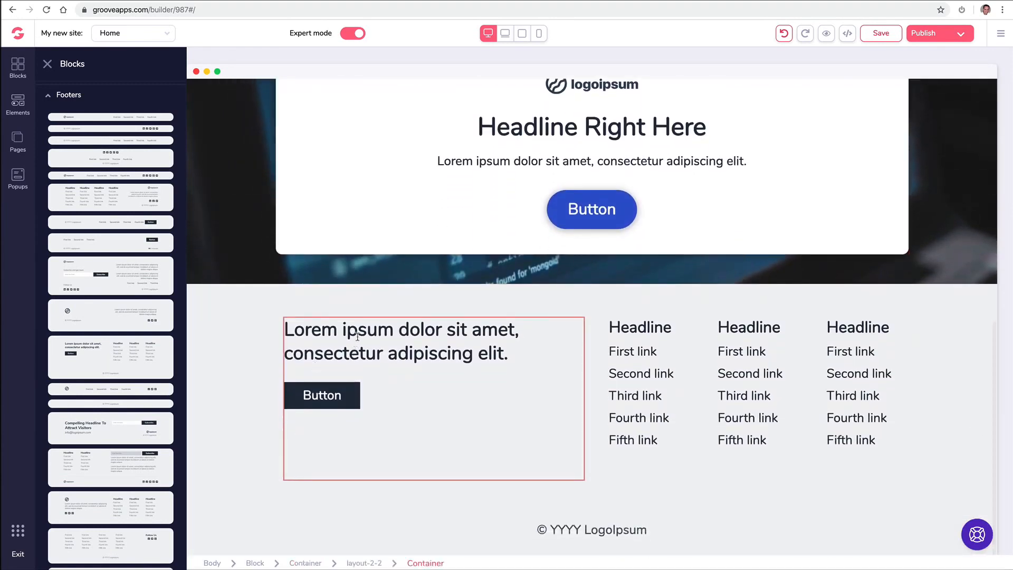
click(51, 96)
- Add the blue premium footer below the cover and delete the light footer
click(132, 95)
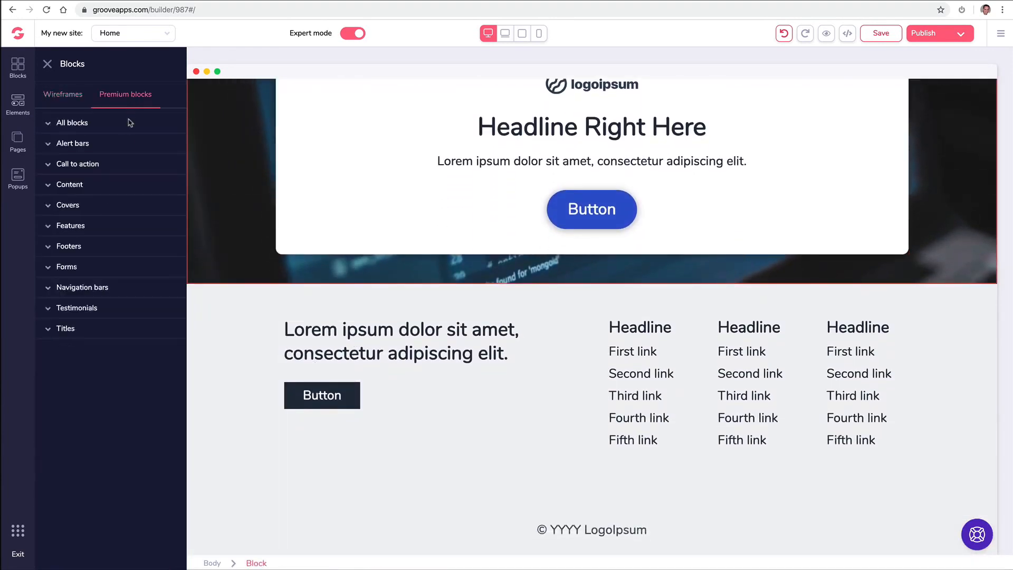
click(89, 228)
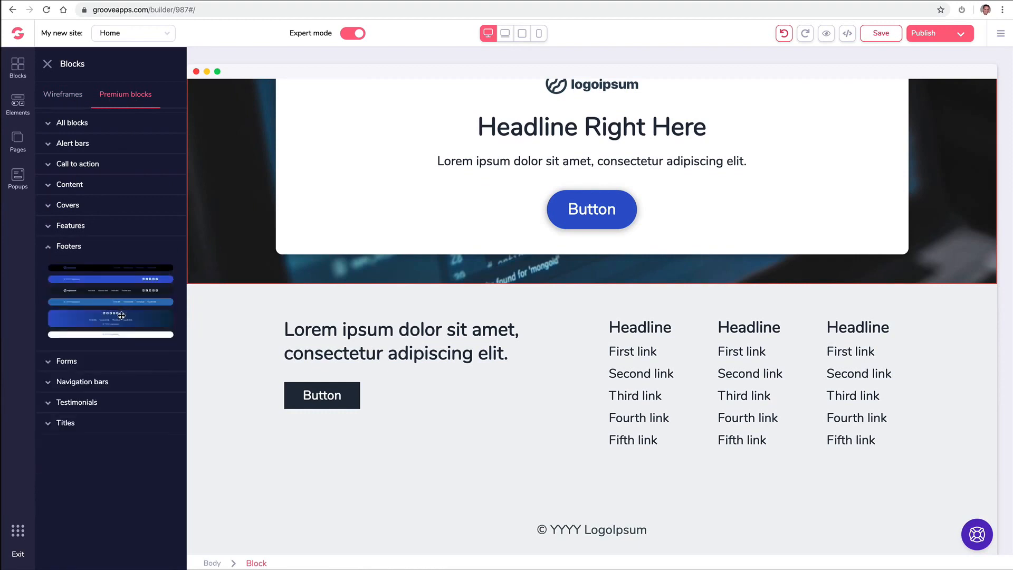
drag(121, 316, 464, 316)
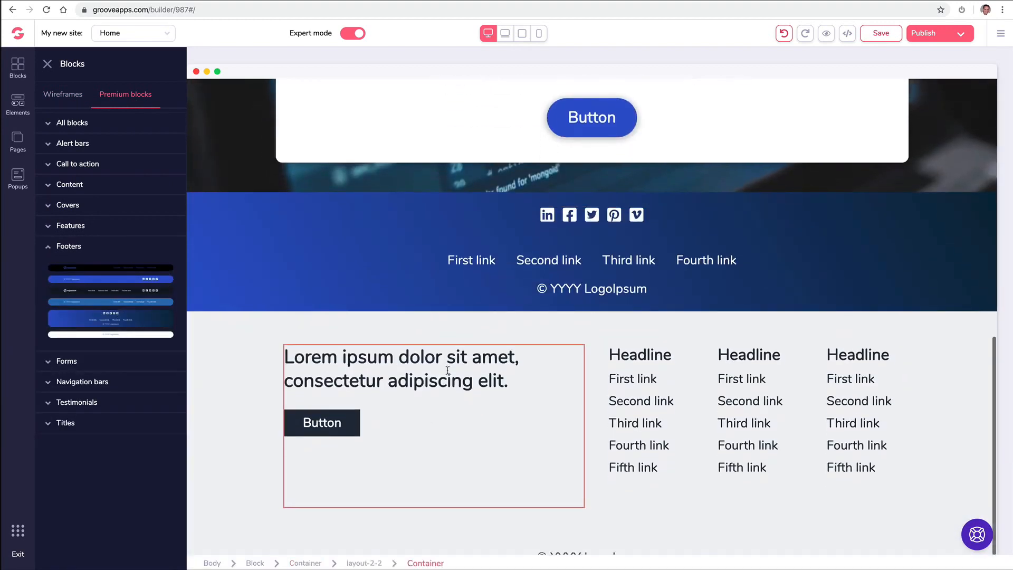
click(260, 356)
click(114, 296)
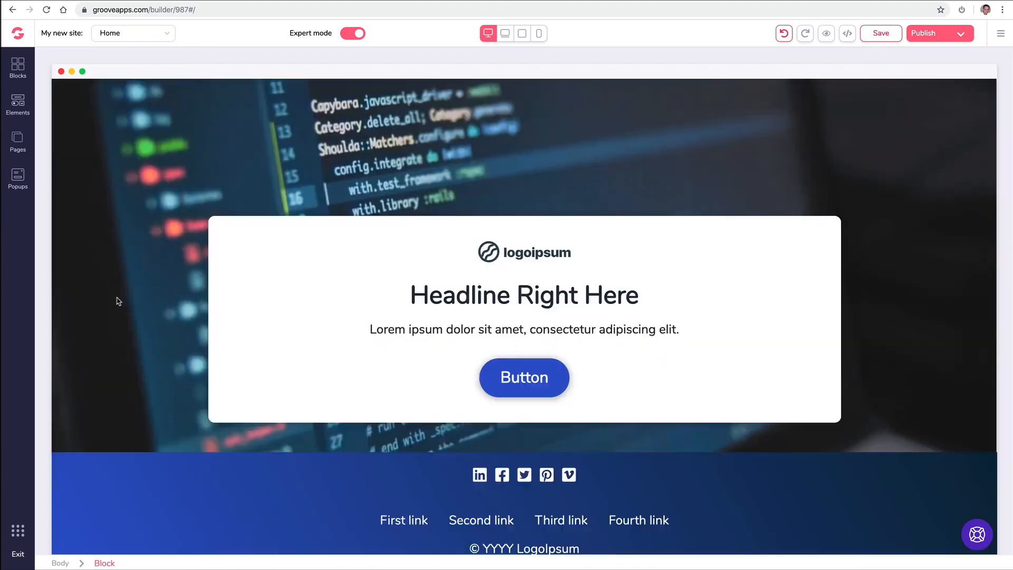
click(18, 68)
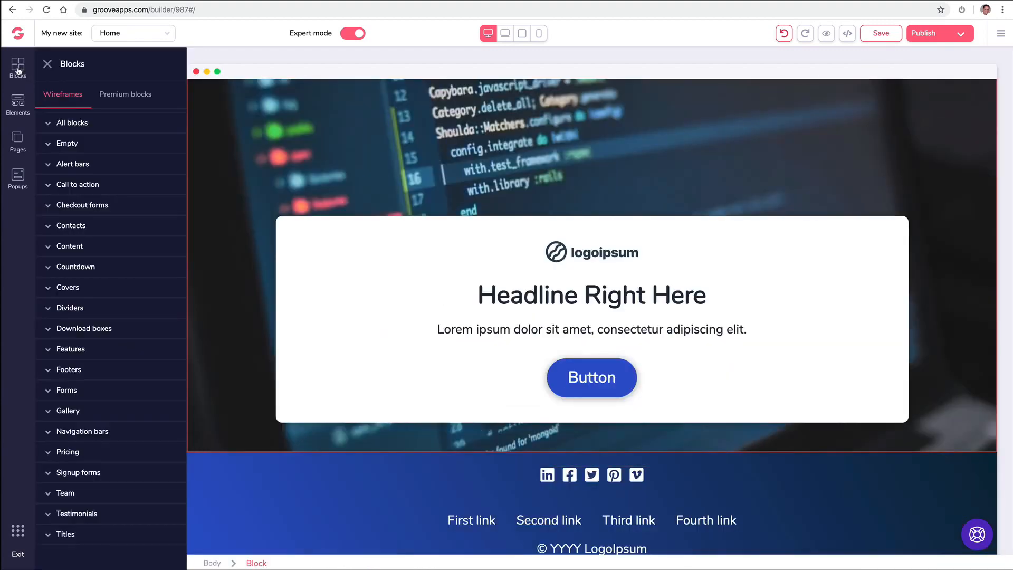
- Add an image-and-text call-to-action block below the cover
click(112, 188)
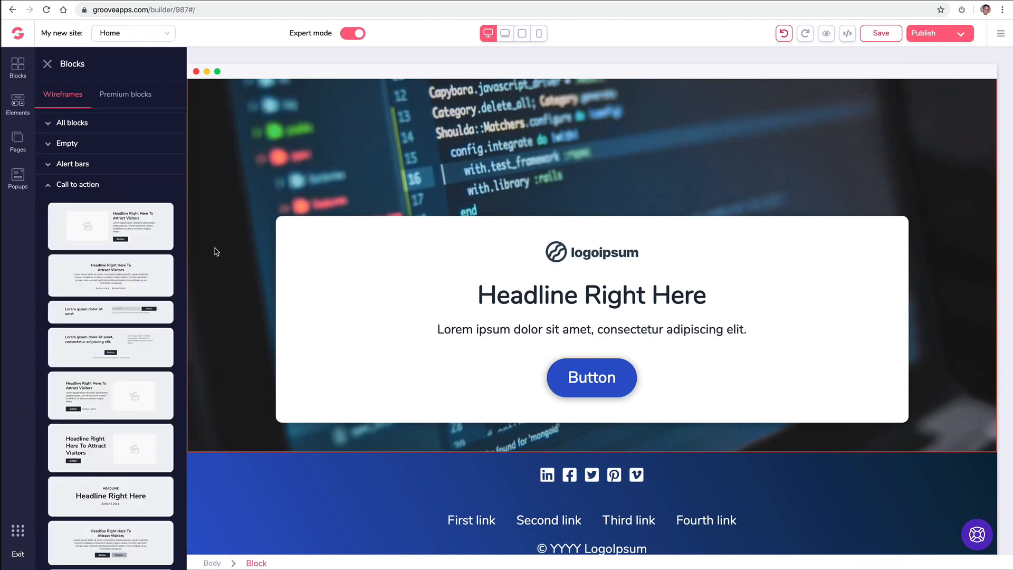
scroll(327, 338, up, 2)
scroll(327, 338, down, 2)
drag(132, 386, 475, 461)
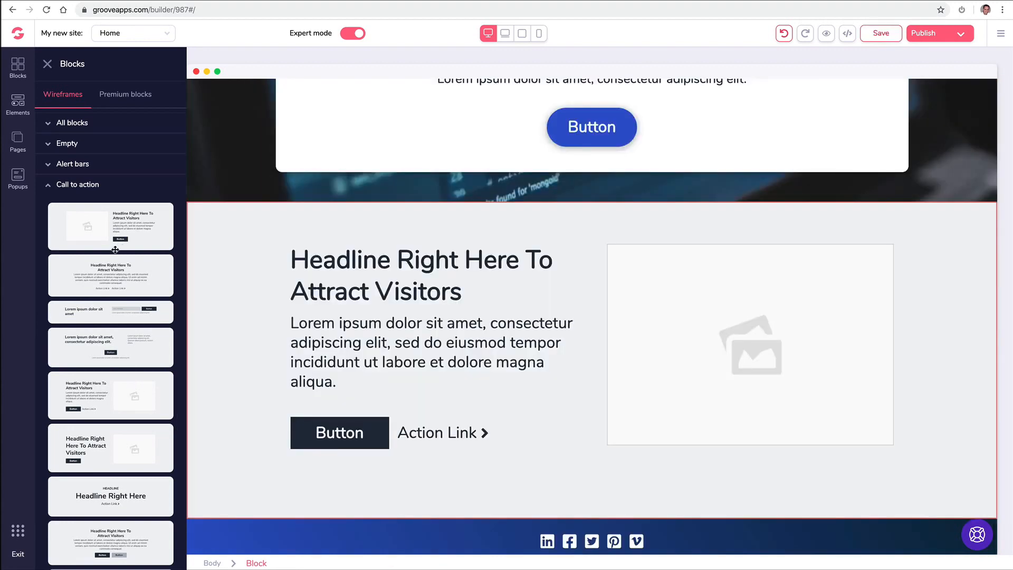
drag(196, 237, 391, 242)
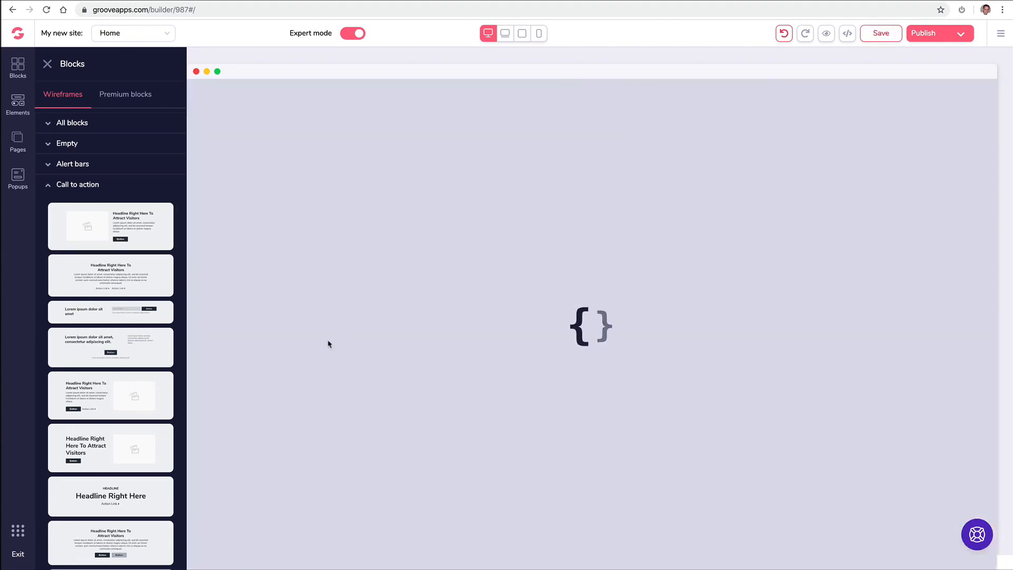
- Add a premium six-feature block below the hero
click(126, 94)
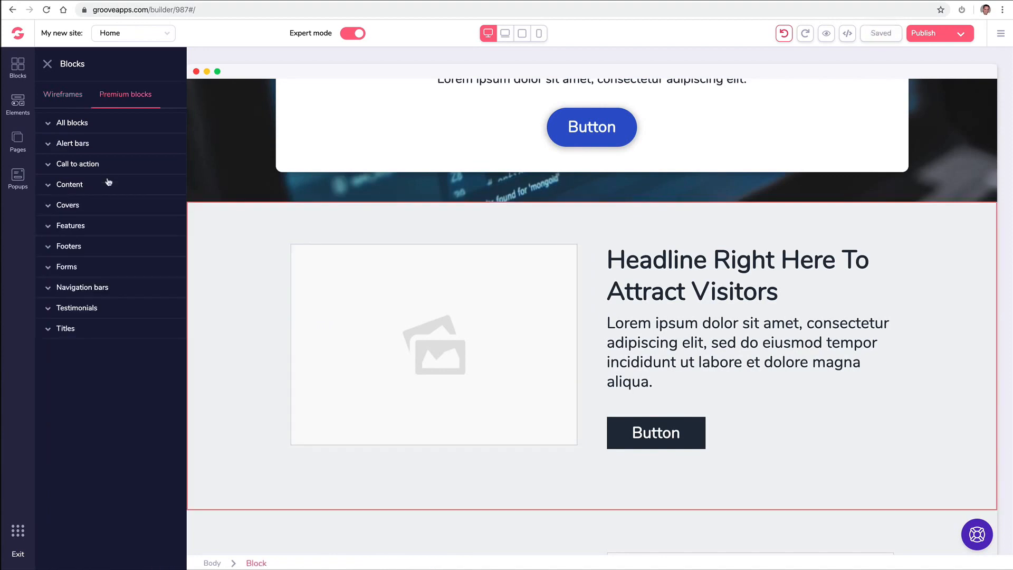
click(106, 226)
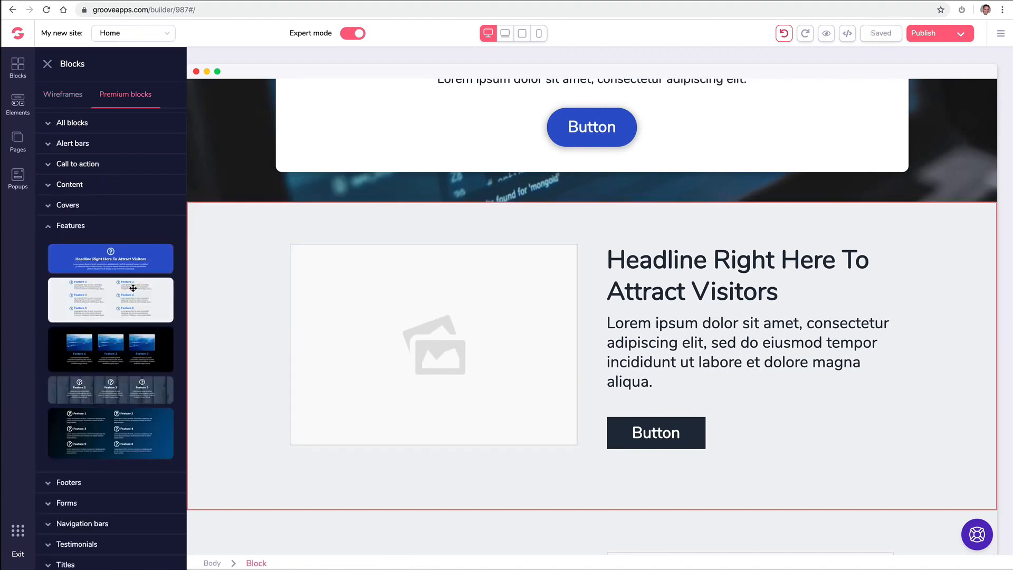
drag(133, 288, 581, 226)
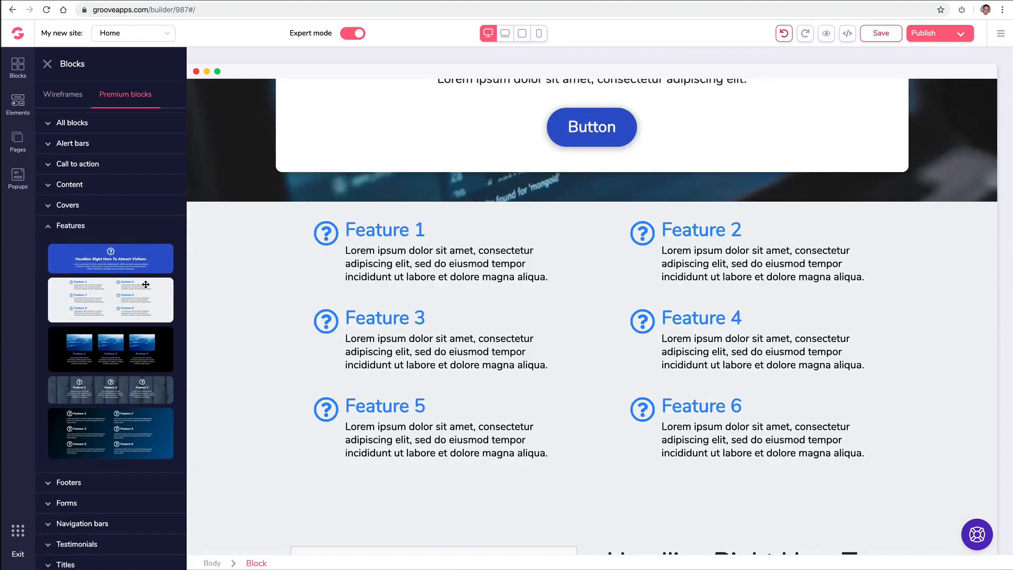
click(53, 228)
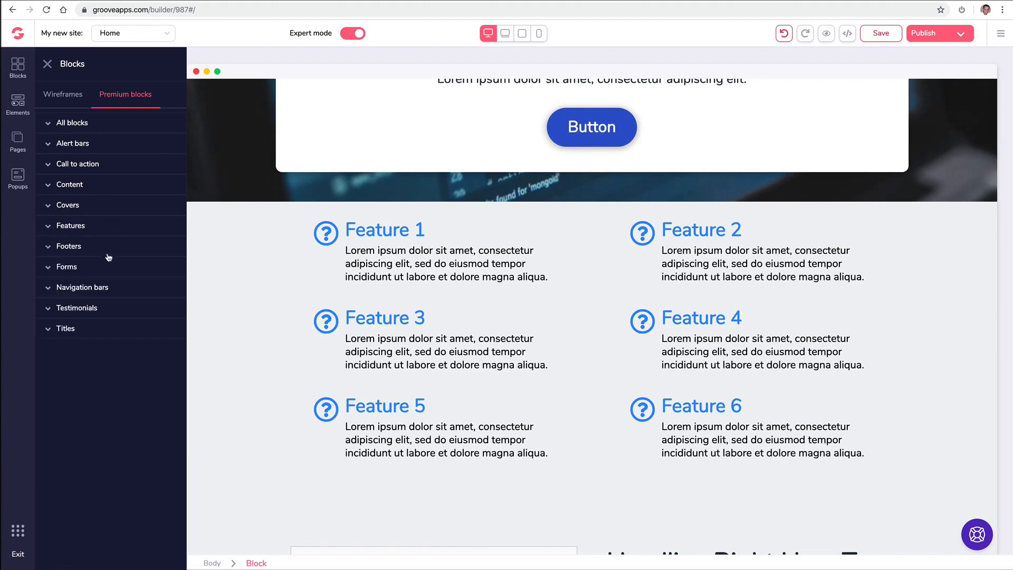
- Add the three-column and blue 'What people say' testimonial blocks above the features
click(73, 311)
scroll(137, 313, down, 1)
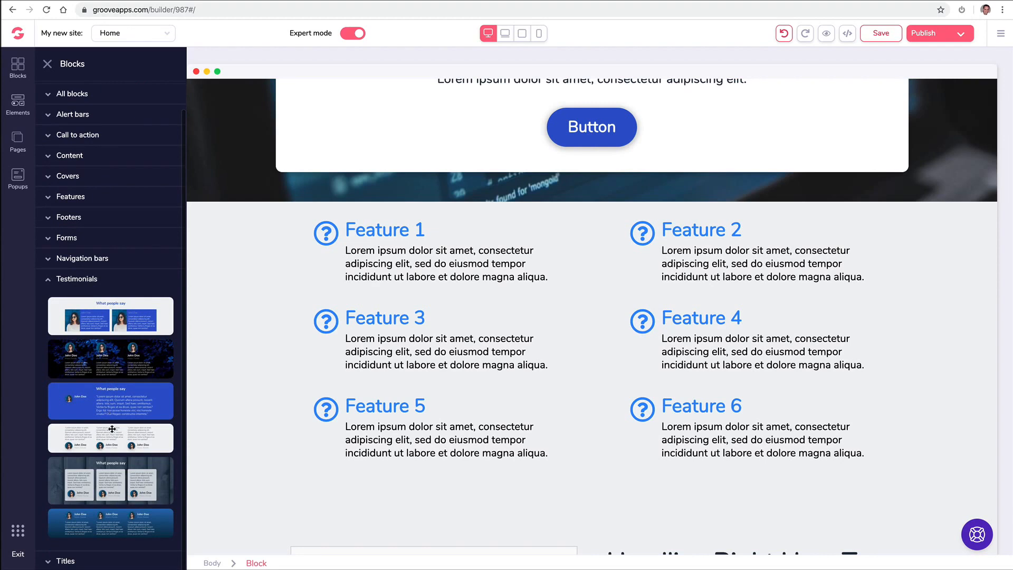
drag(113, 430, 568, 235)
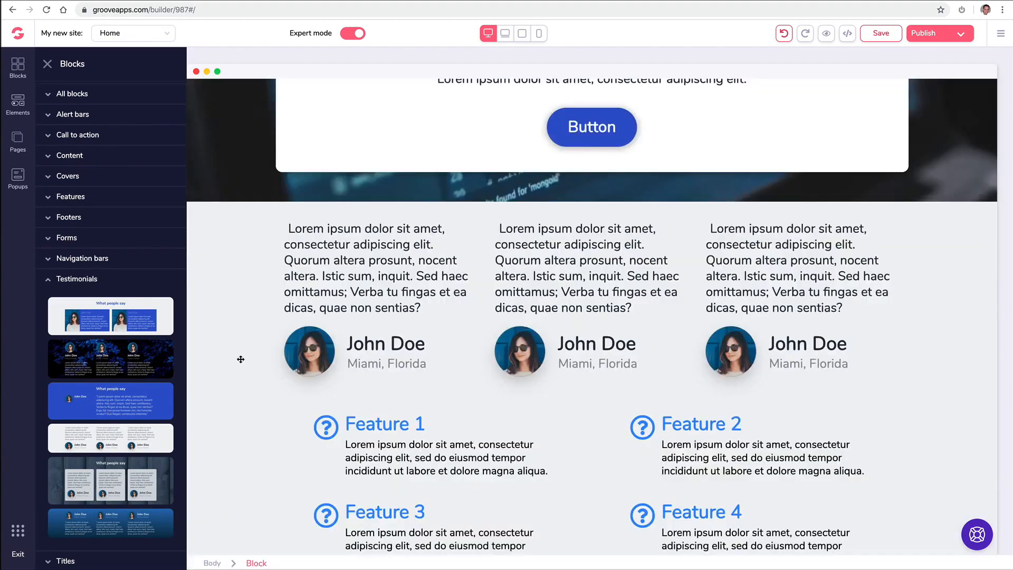
scroll(317, 372, up, 1)
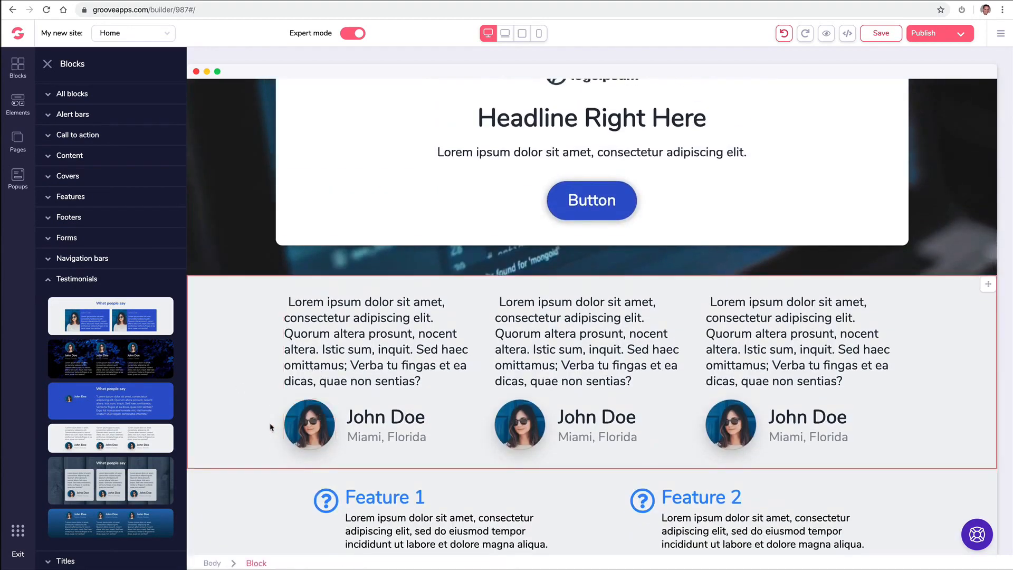
scroll(282, 420, down, 1)
scroll(281, 419, down, 1)
drag(132, 408, 436, 409)
scroll(68, 116, up, 1)
click(76, 97)
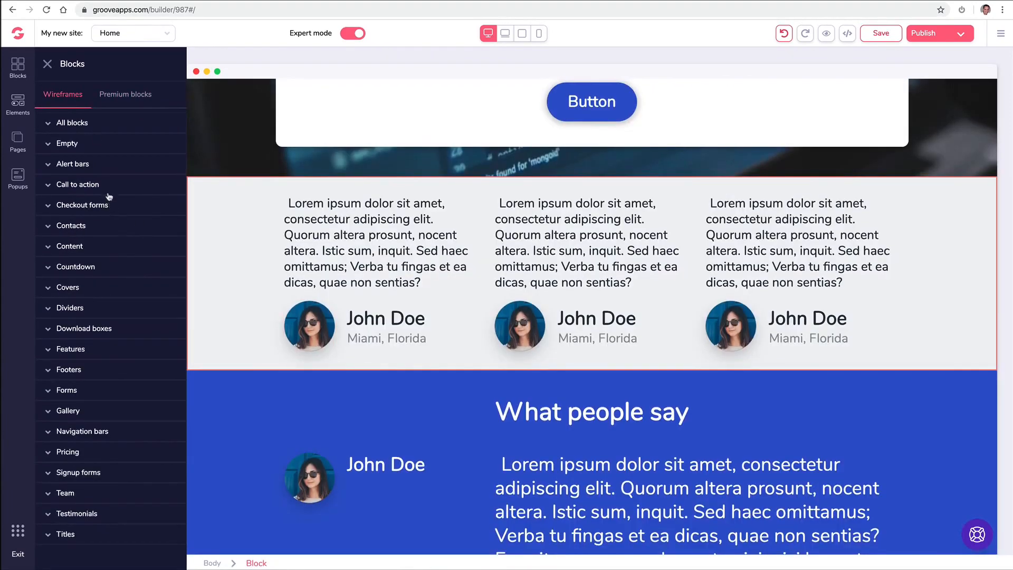
- Add the map-and-contact-form wireframe block below the hero
click(96, 228)
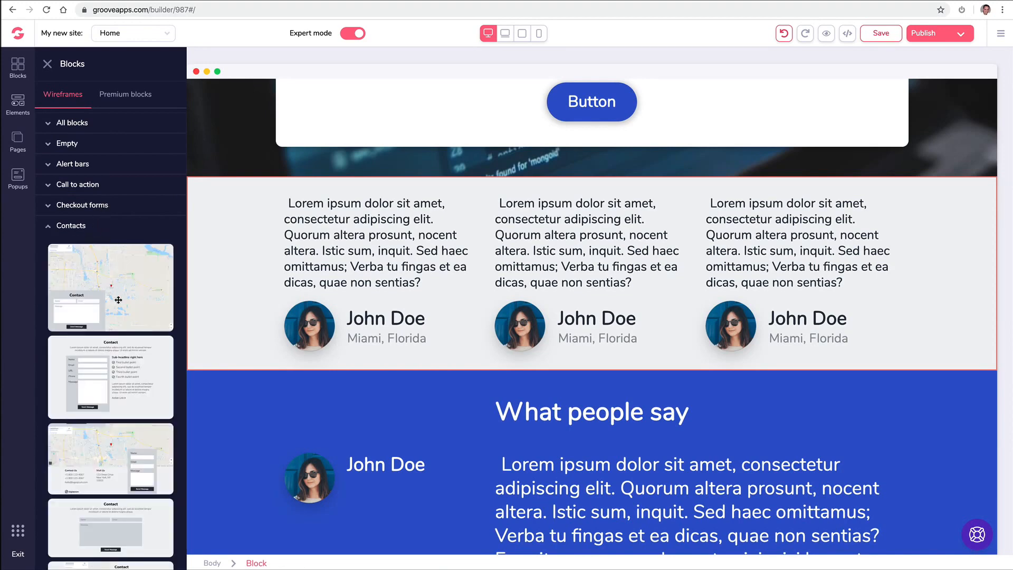
scroll(136, 352, down, 2)
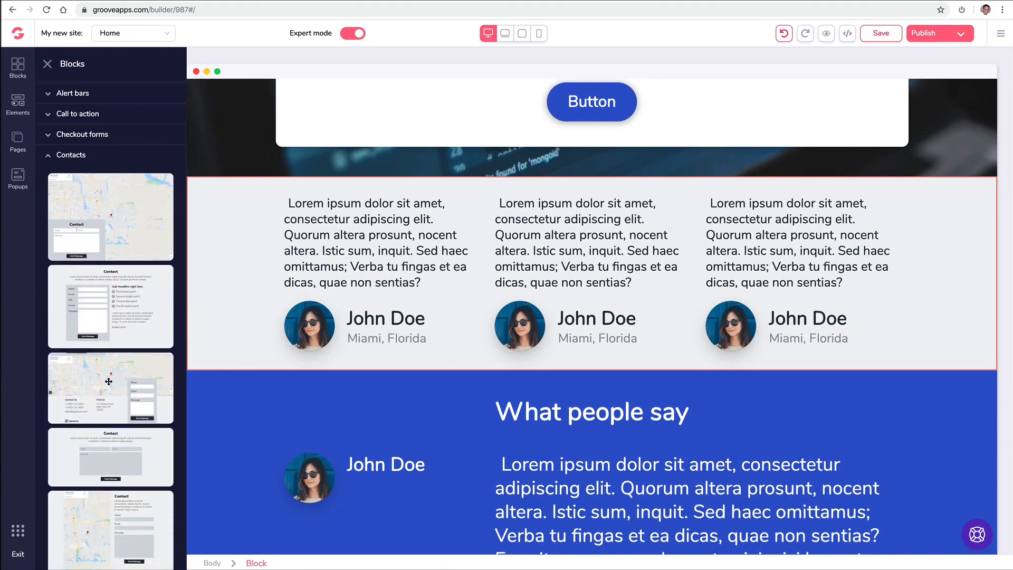
drag(108, 379, 457, 237)
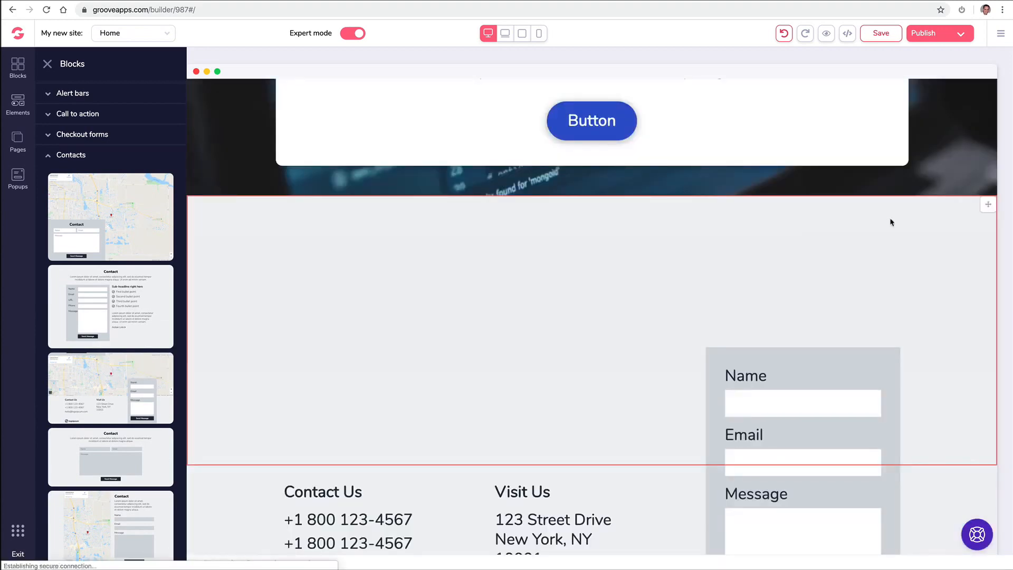
scroll(647, 296, down, 6)
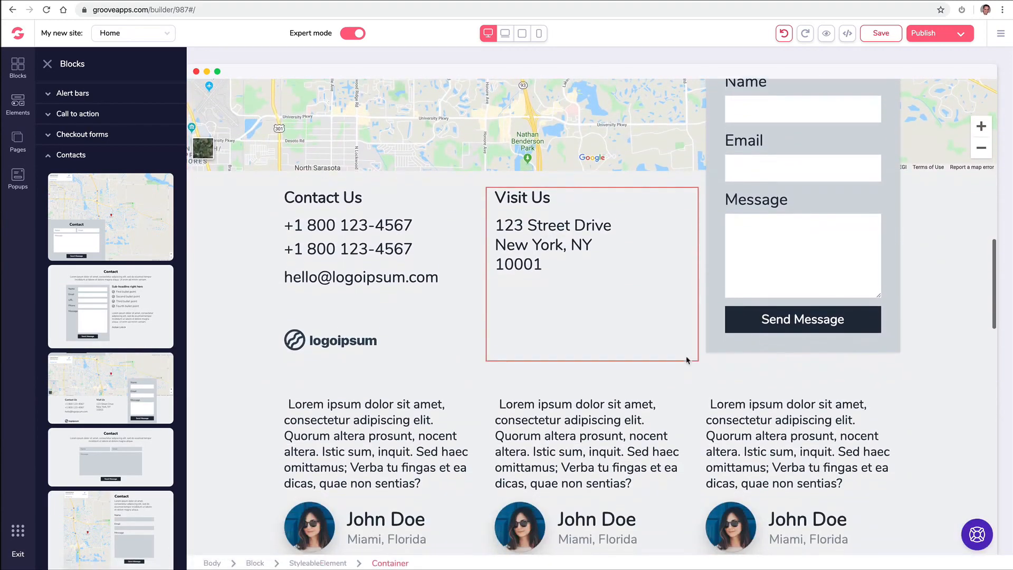
scroll(688, 359, up, 2)
scroll(687, 357, down, 8)
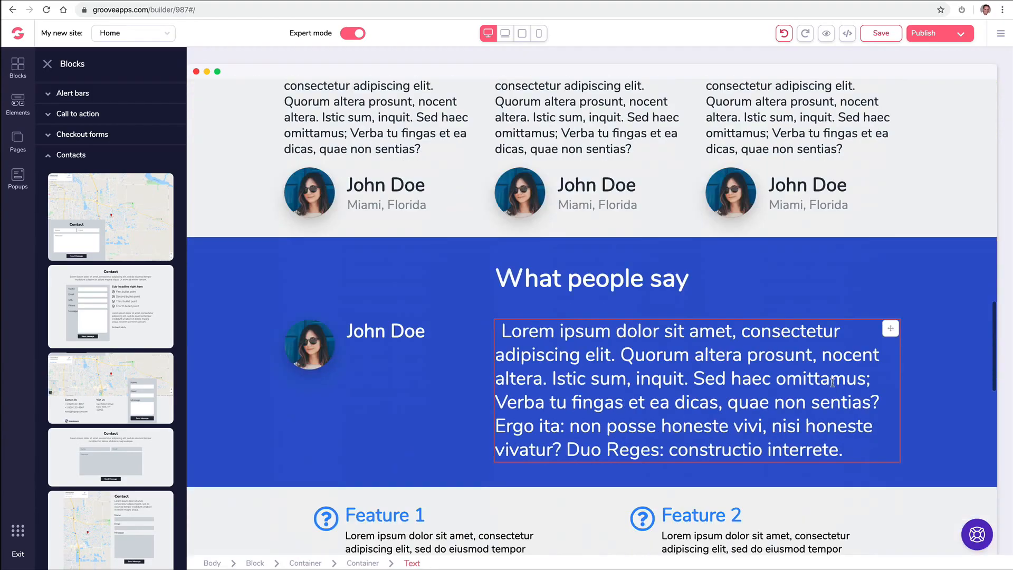
scroll(832, 383, down, 2)
drag(987, 160, 38, 226)
- Add the three-plan pricing block (Starter $27/mo, Pro $47/mo, Unlimited $97/mo)
click(18, 66)
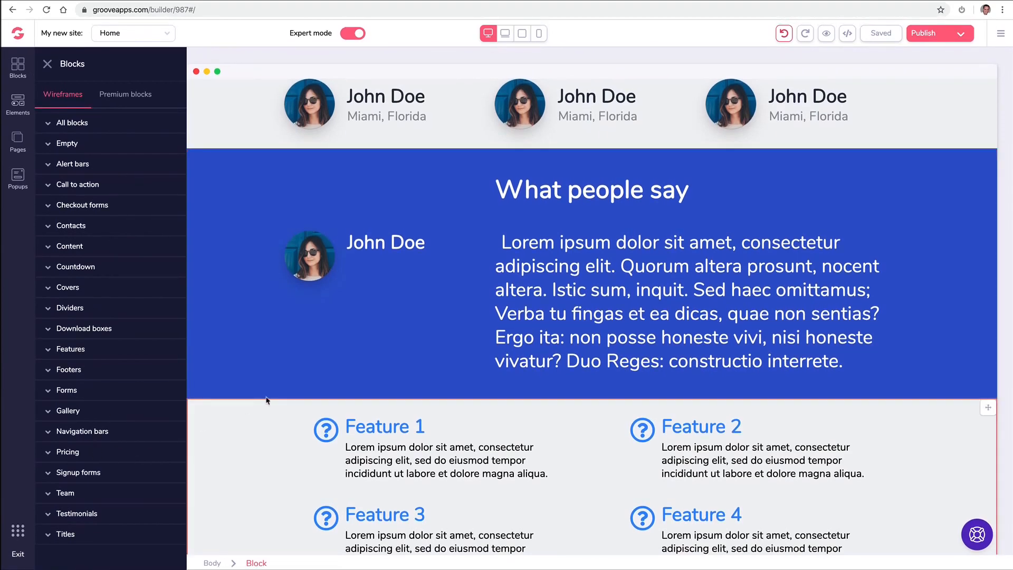
scroll(269, 400, down, 15)
scroll(271, 401, down, 3)
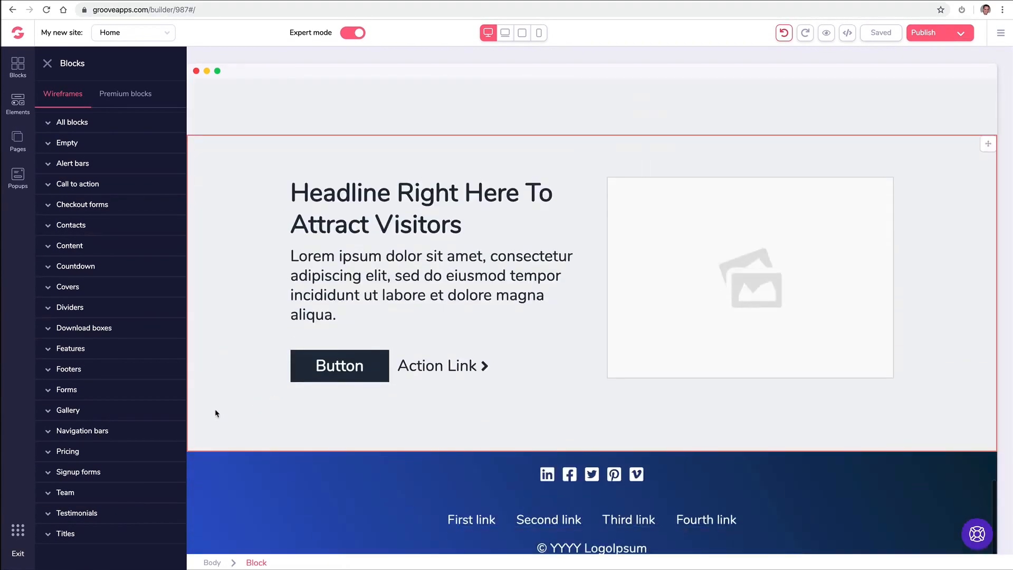
click(80, 452)
scroll(111, 401, down, 10)
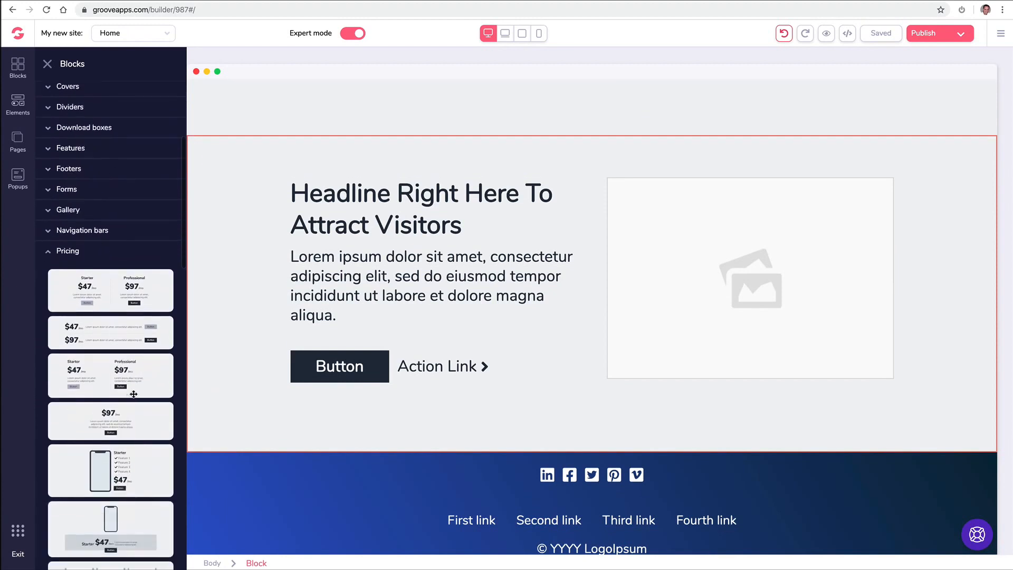
scroll(133, 382, down, 4)
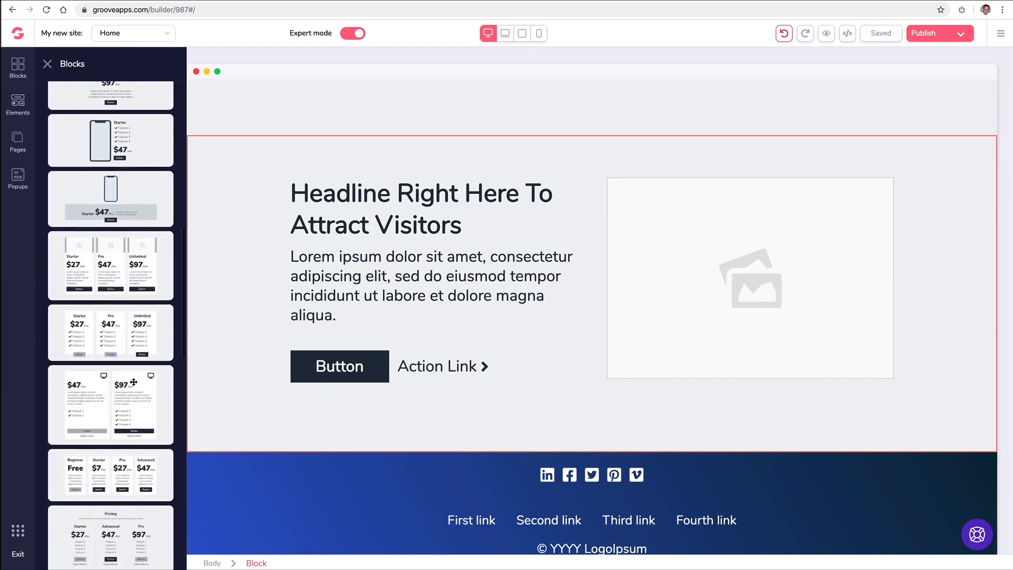
drag(117, 334, 522, 195)
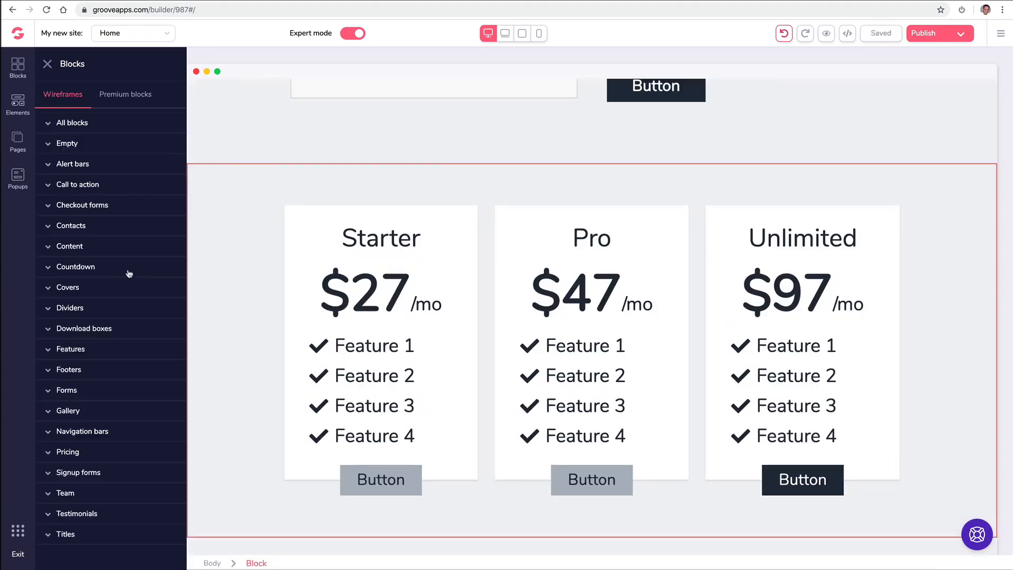
- Add a countdown timer block followed by a form block
click(102, 267)
scroll(117, 273, down, 4)
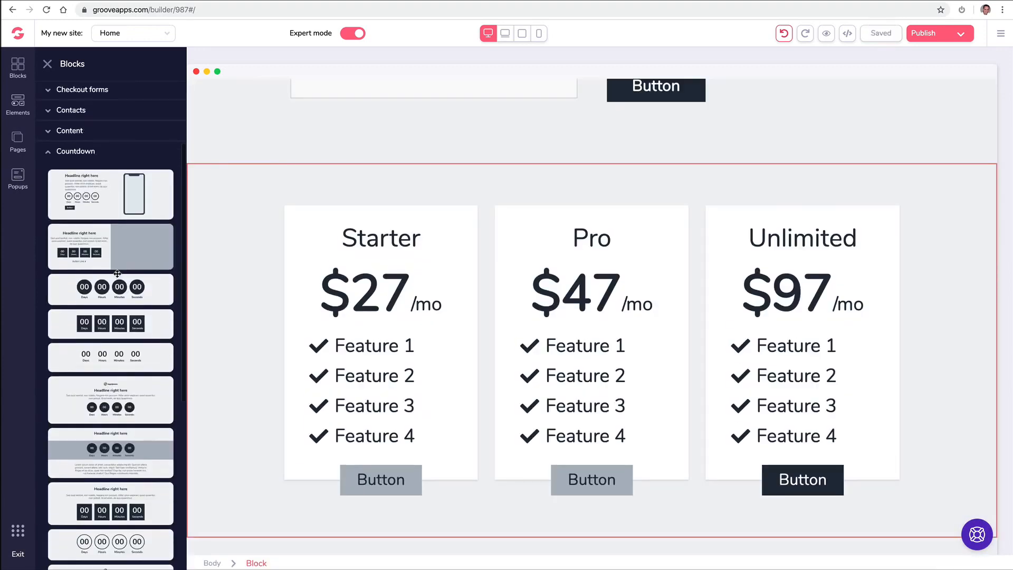
drag(117, 273, 477, 220)
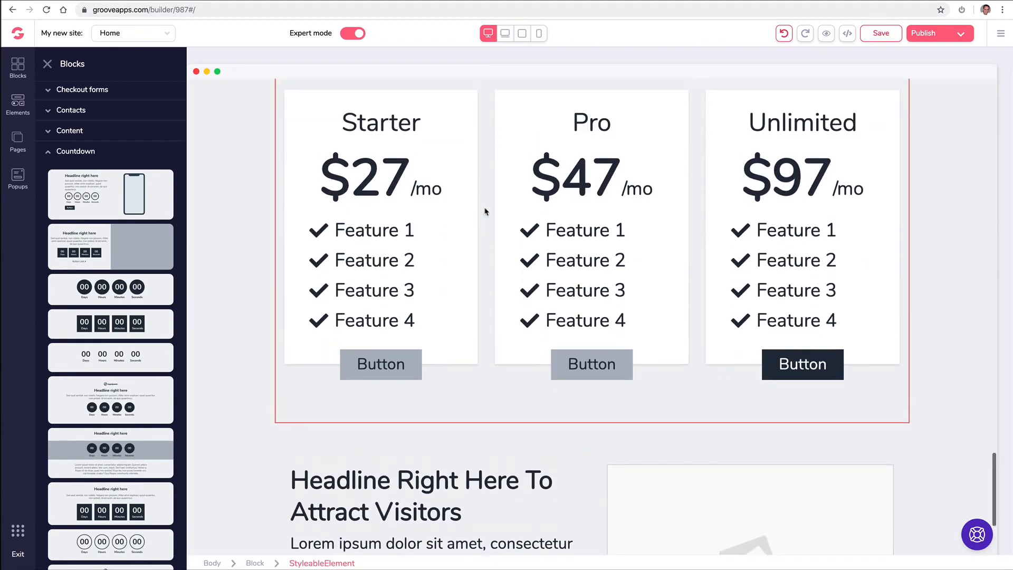
click(98, 391)
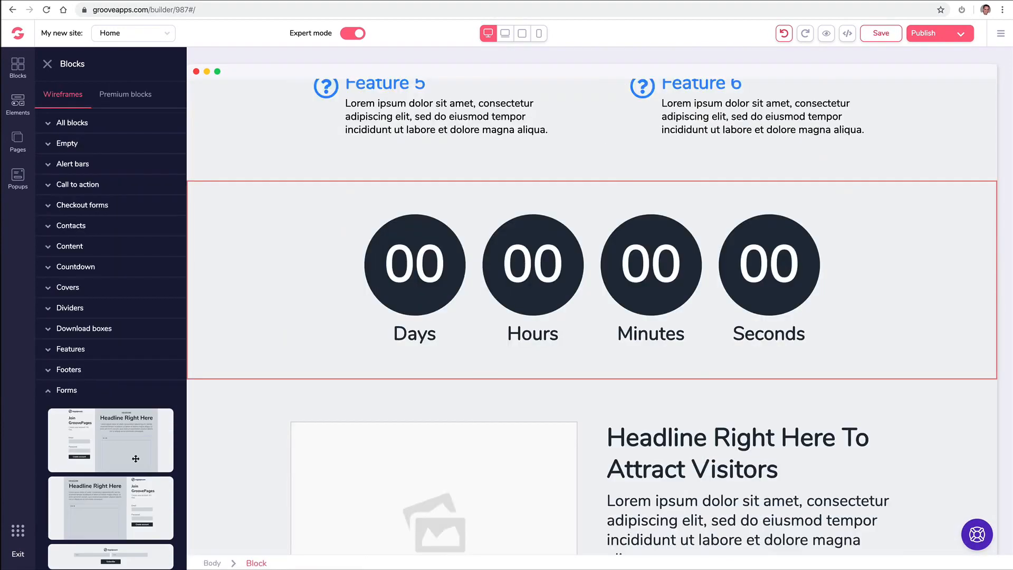
scroll(135, 458, down, 5)
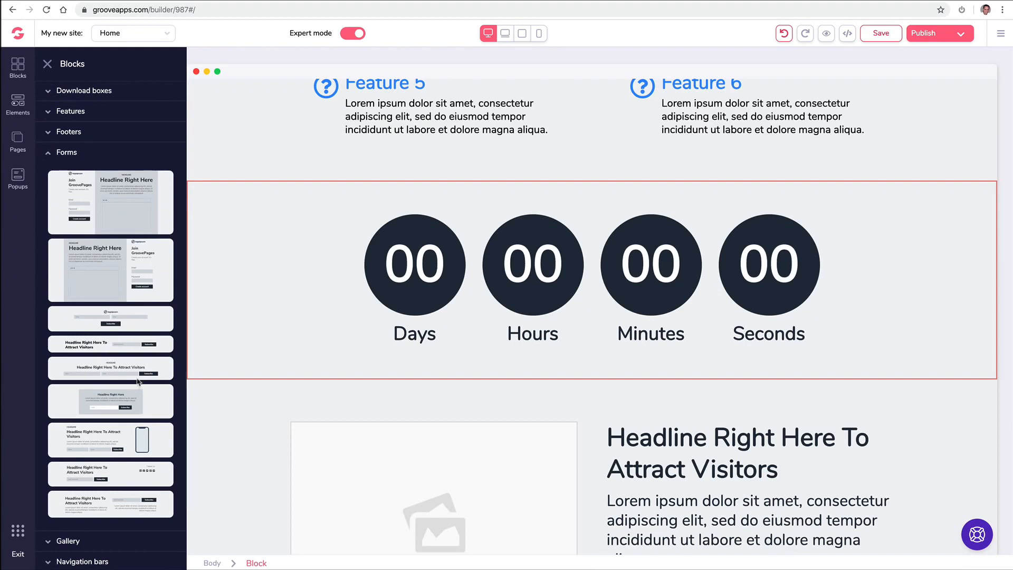
drag(143, 345, 606, 388)
- Add a team block near the bottom of the page
scroll(351, 318, down, 6)
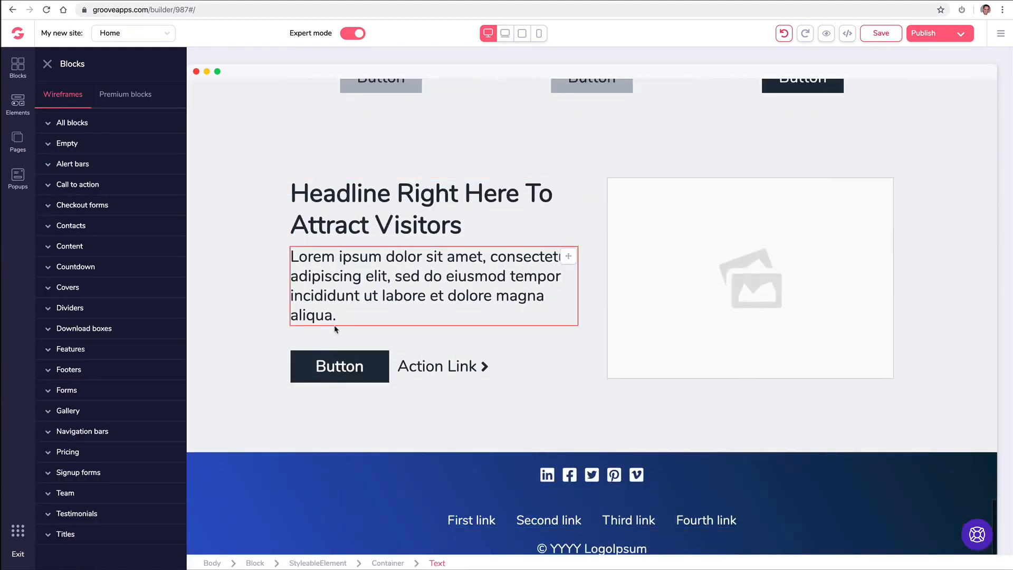
click(62, 495)
scroll(129, 432, down, 3)
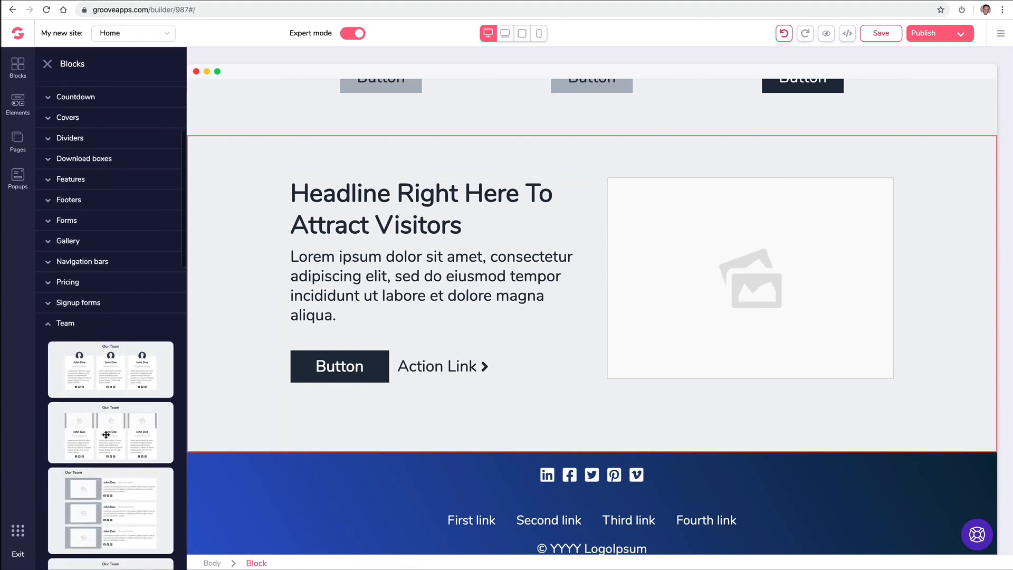
drag(117, 371, 560, 488)
scroll(876, 269, up, 15)
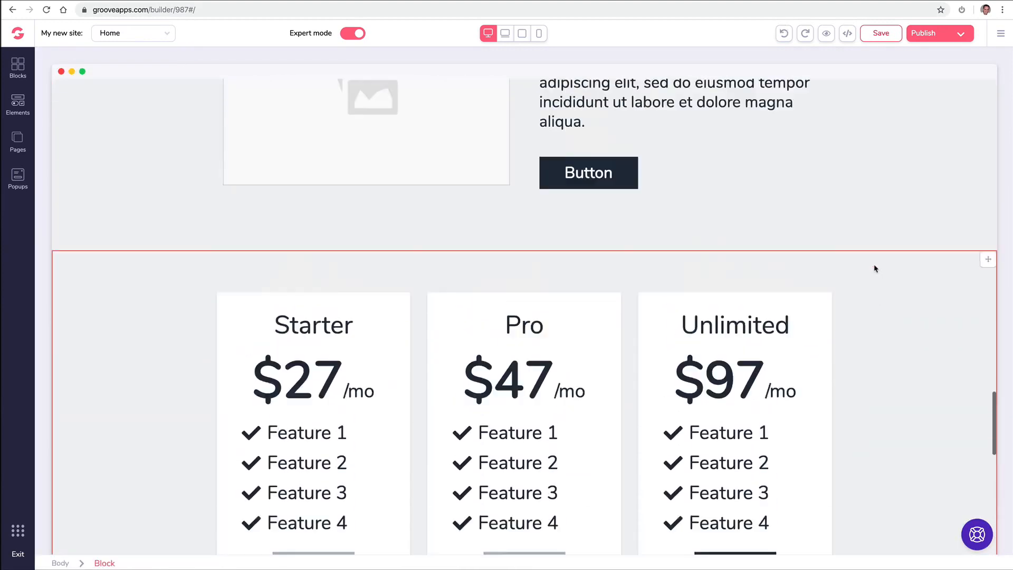
scroll(839, 259, up, 20)
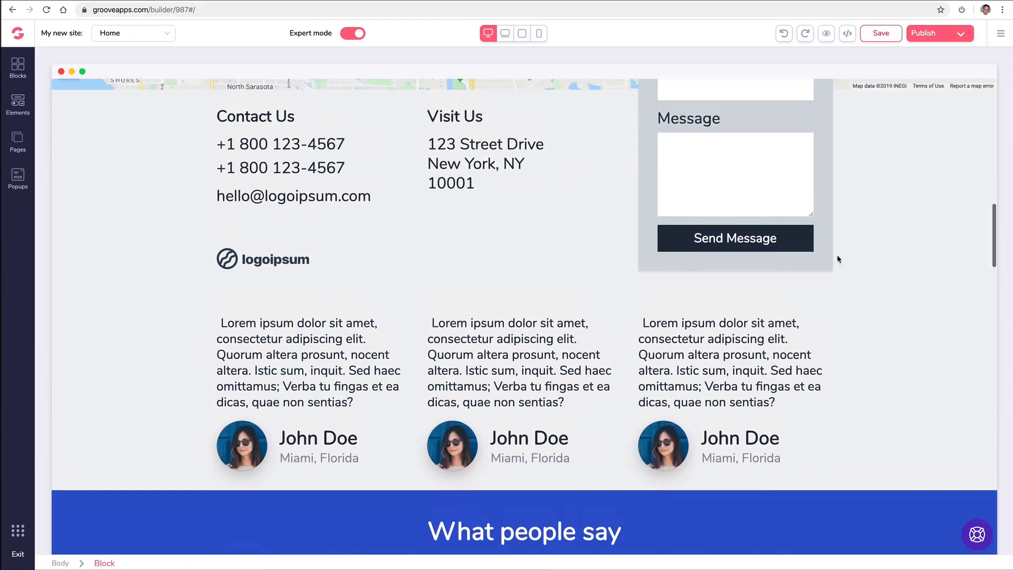
scroll(839, 259, up, 6)
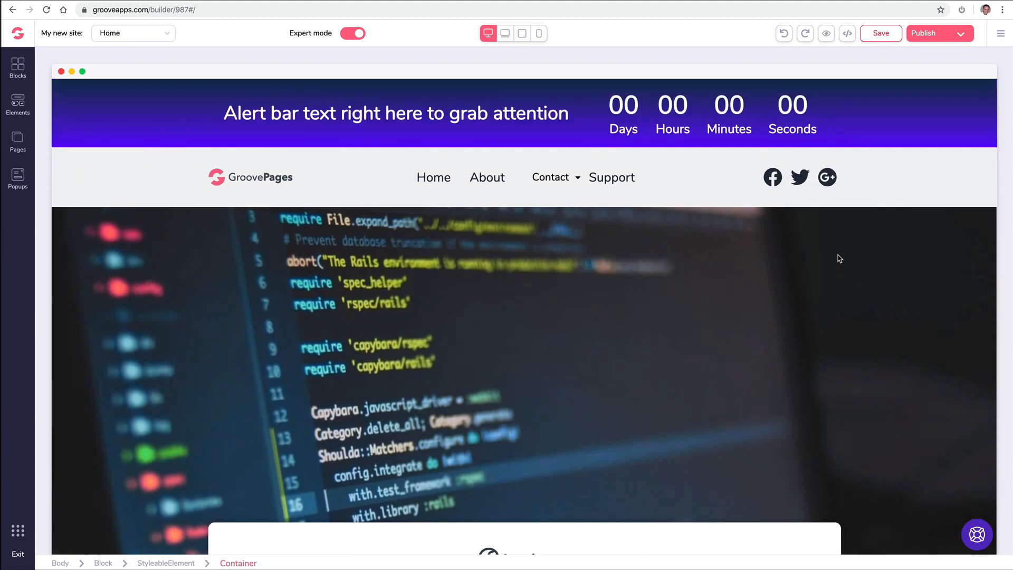
scroll(429, 174, down, 10)
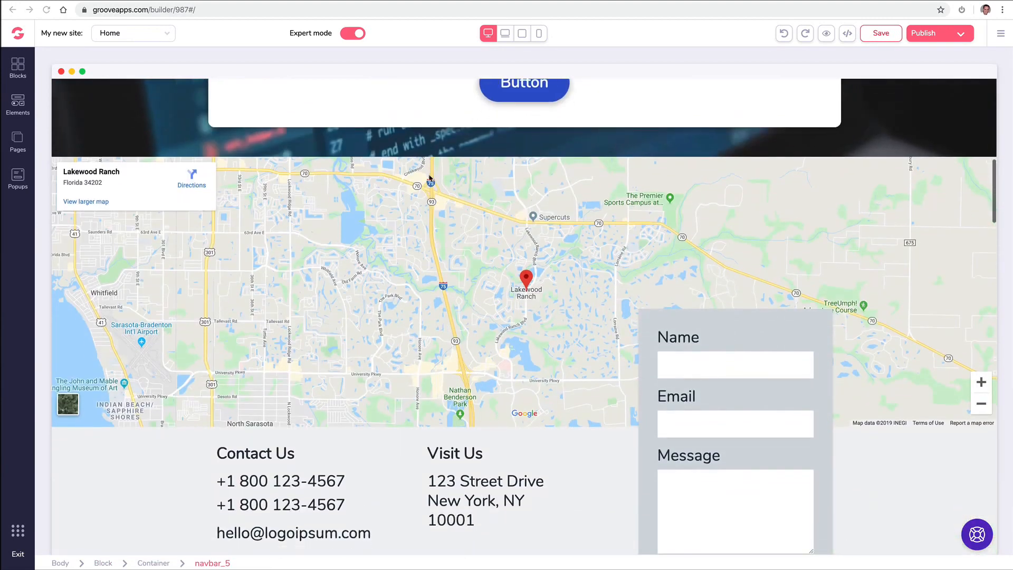
click(407, 213)
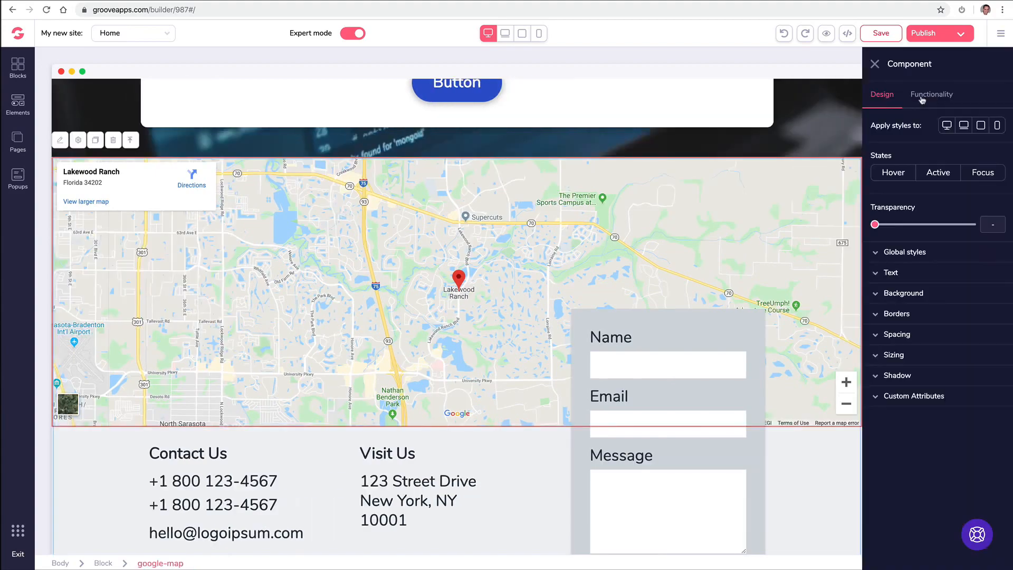
click(932, 96)
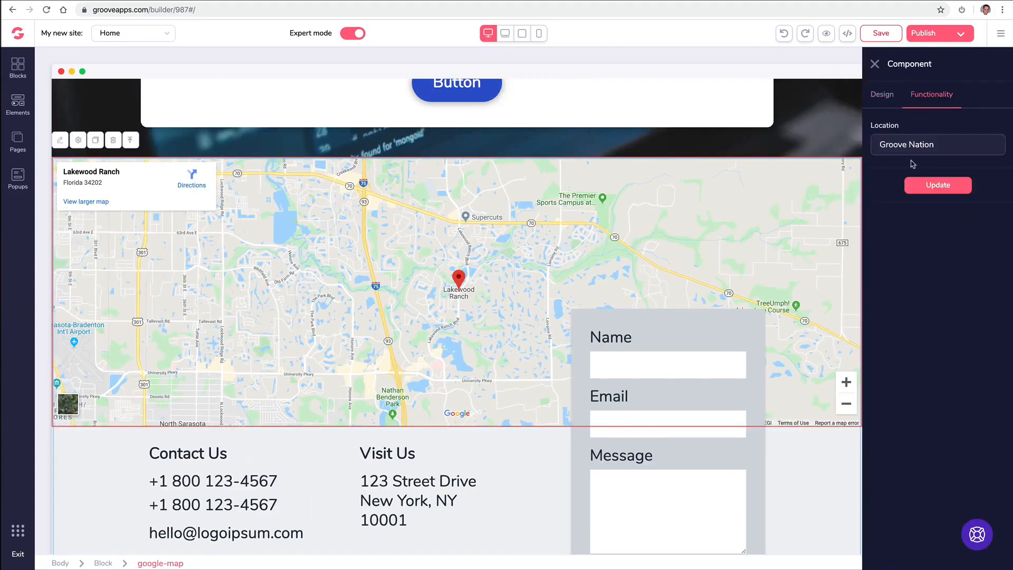
triple_click(905, 149)
text(877)
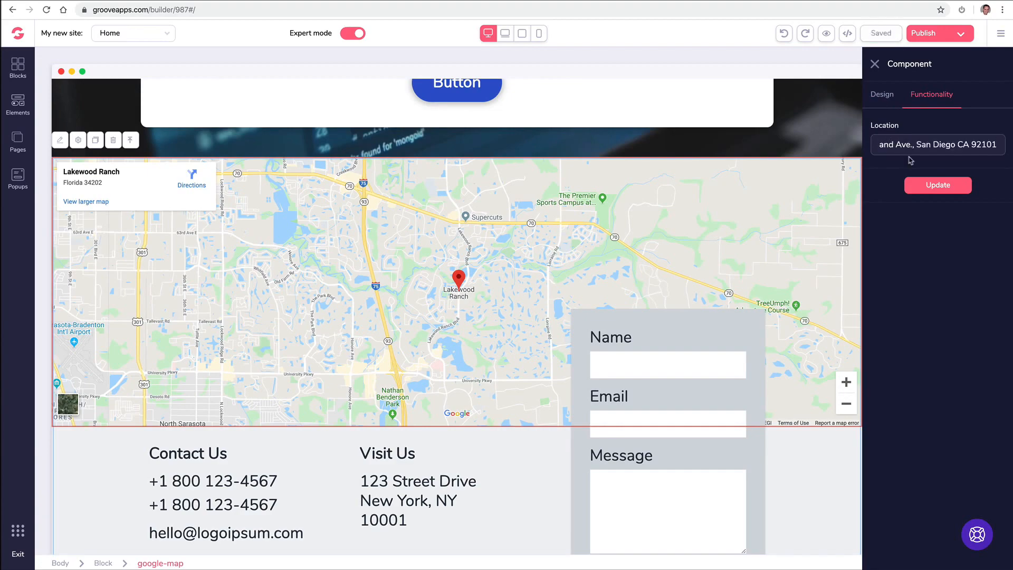
click(924, 186)
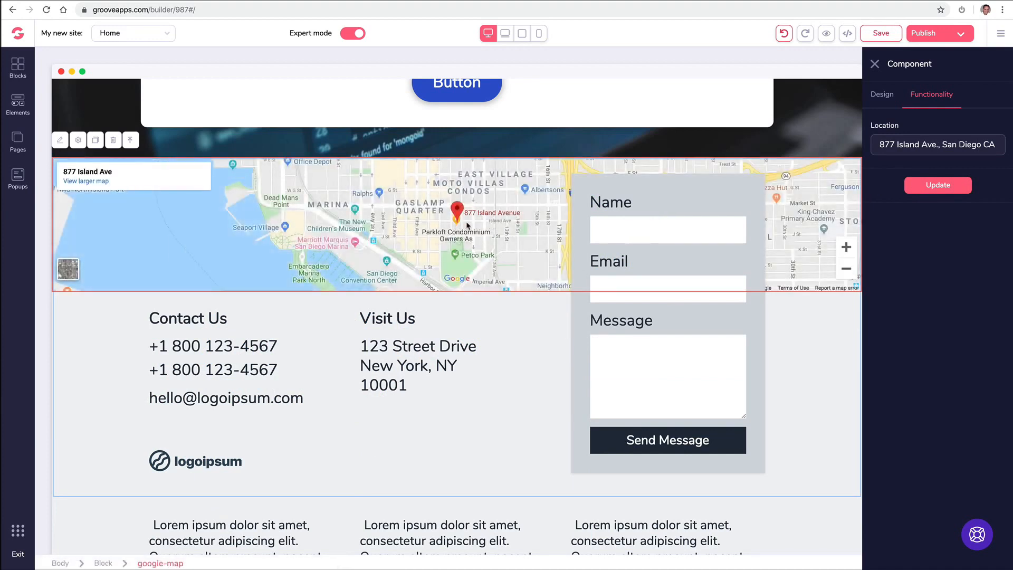
click(875, 64)
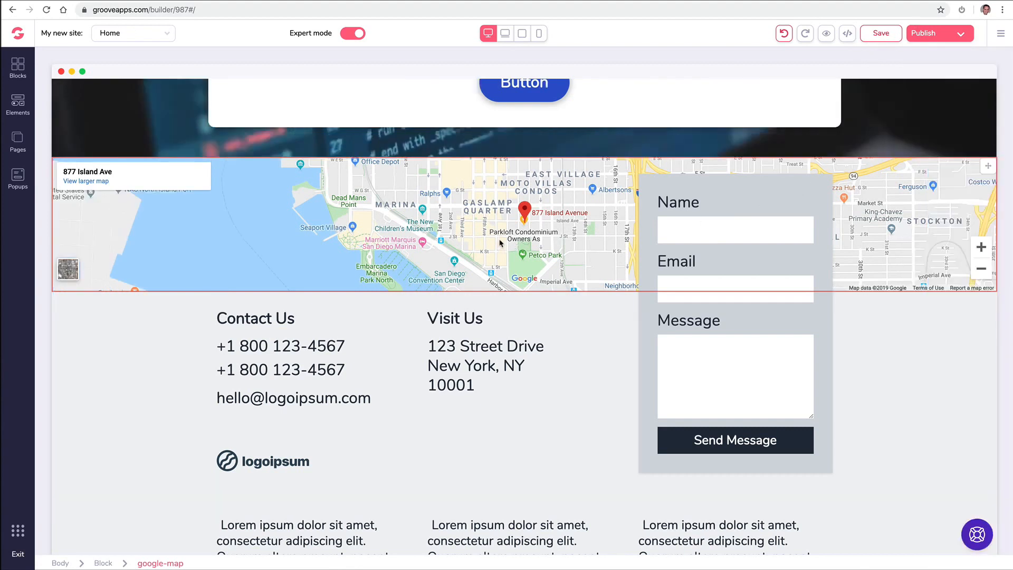
- Set the three-card testimonial row's background colour to white
scroll(486, 258, down, 9)
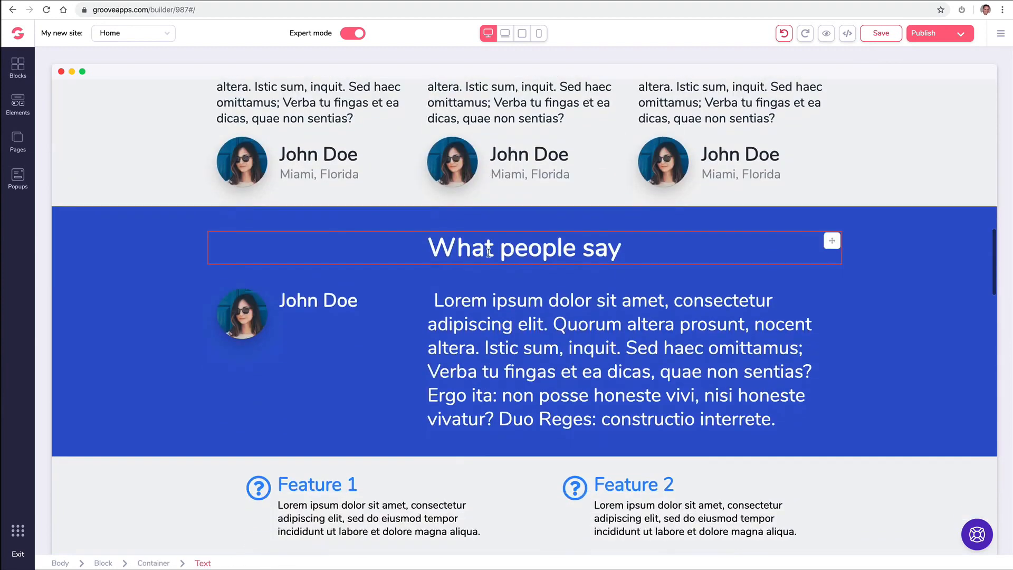
scroll(489, 256, up, 3)
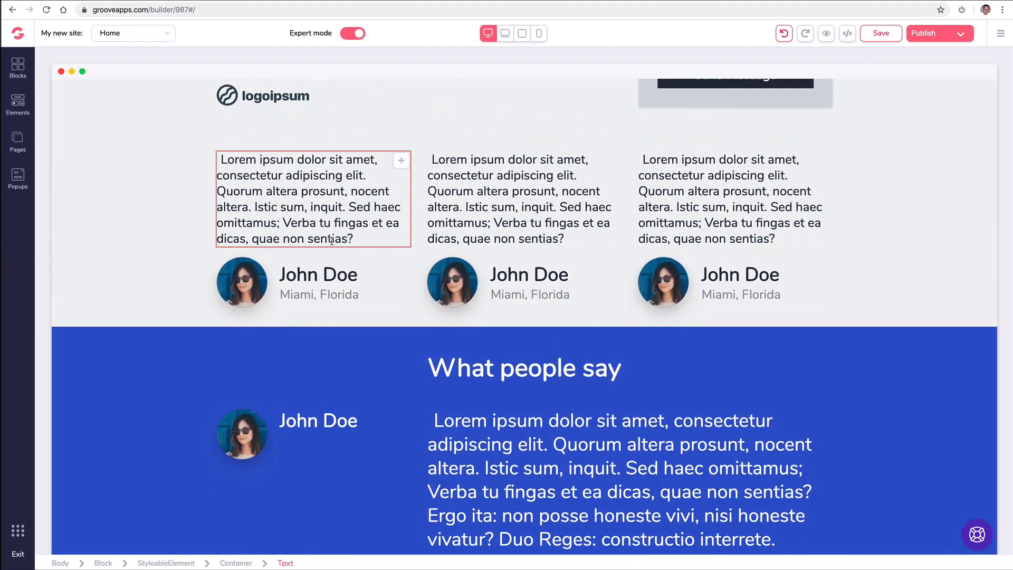
scroll(199, 275, down, 2)
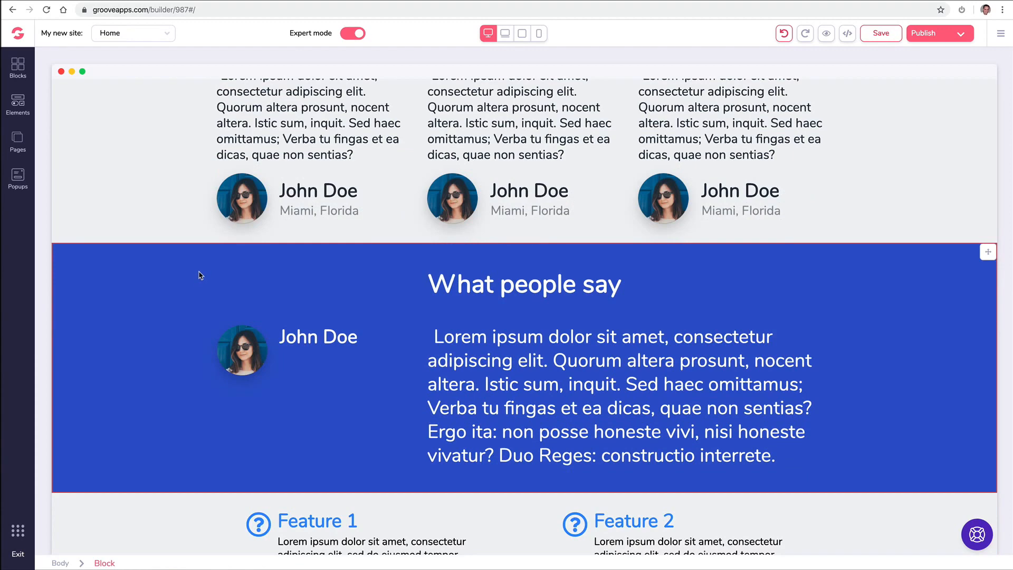
scroll(200, 275, up, 4)
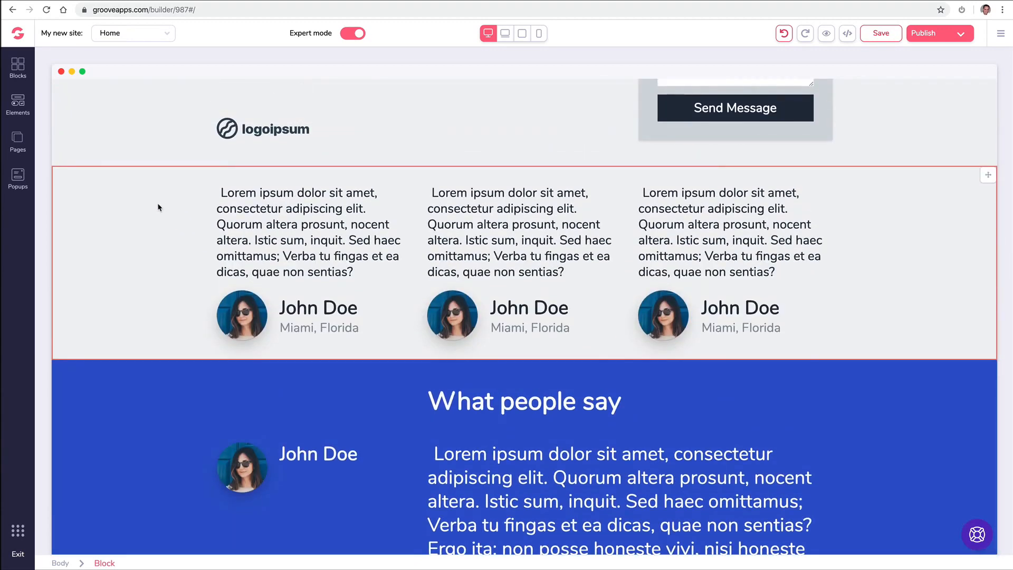
click(161, 209)
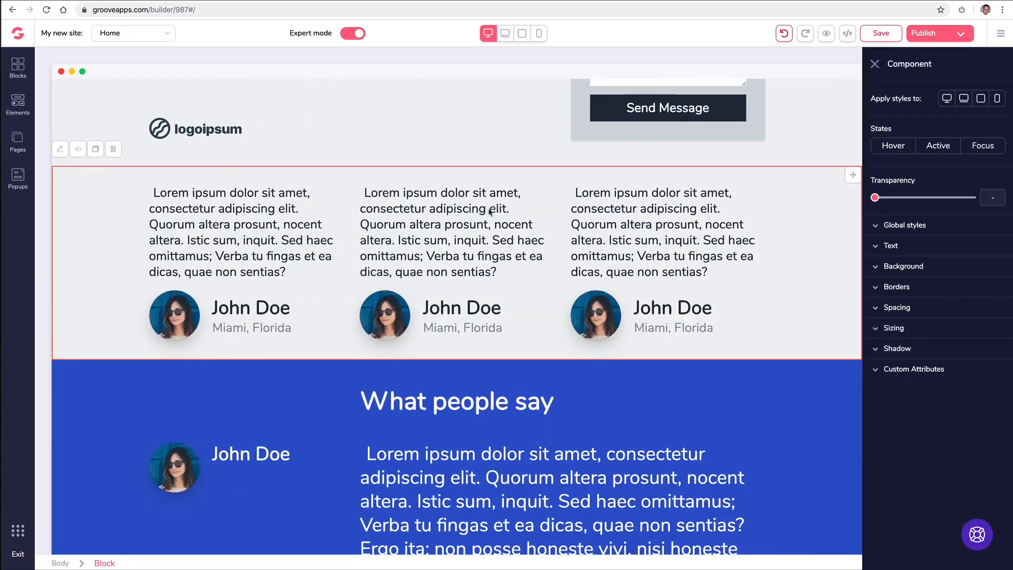
click(876, 268)
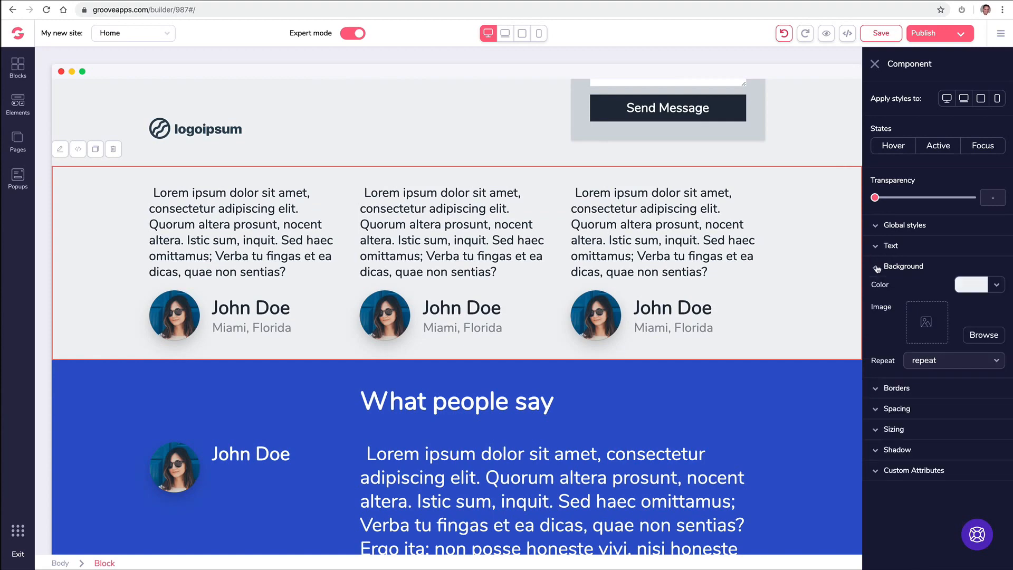
click(997, 285)
click(931, 355)
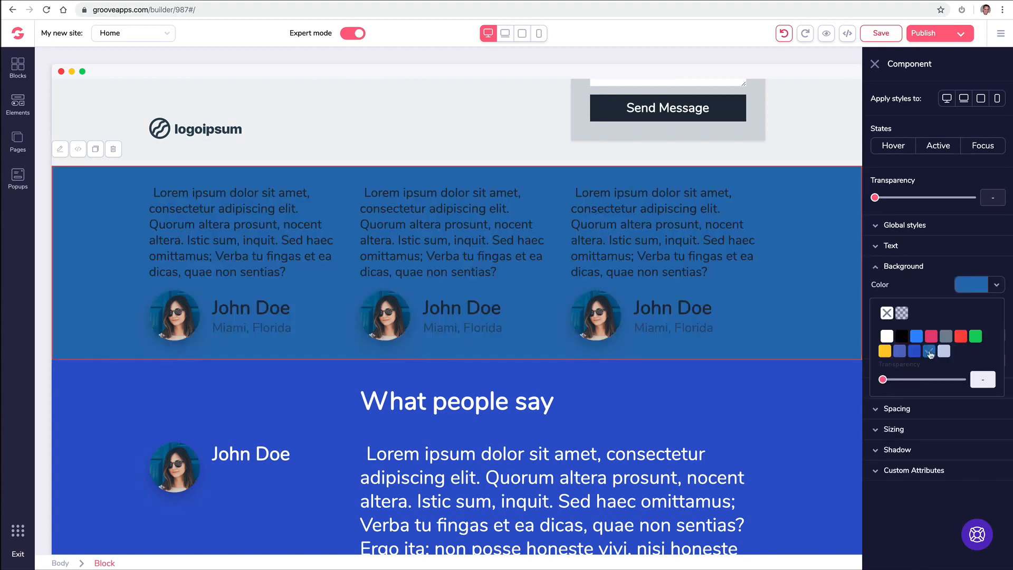
click(915, 351)
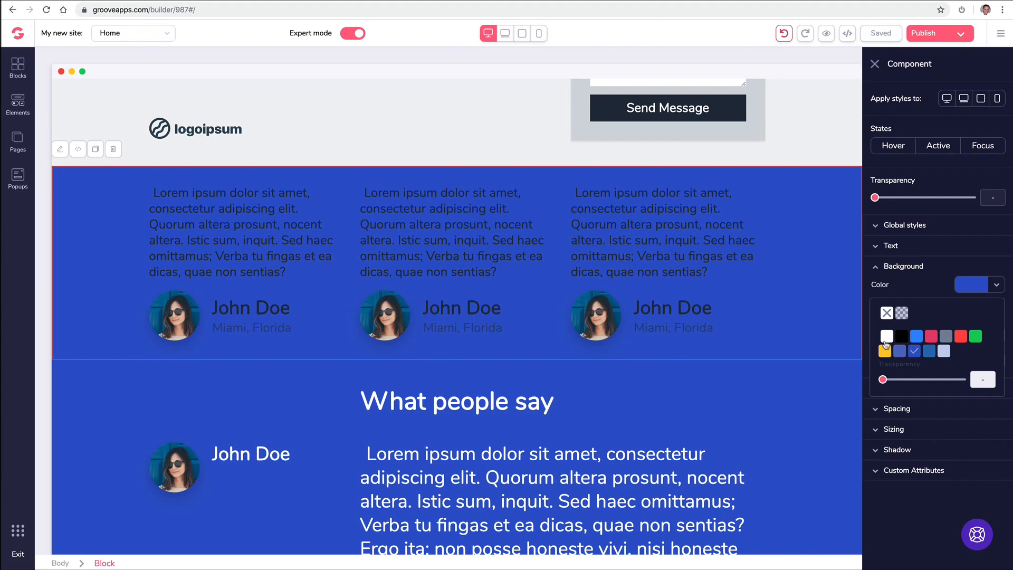
click(887, 337)
- Give the 'What people say' section a dark red background and close the style panel
click(467, 385)
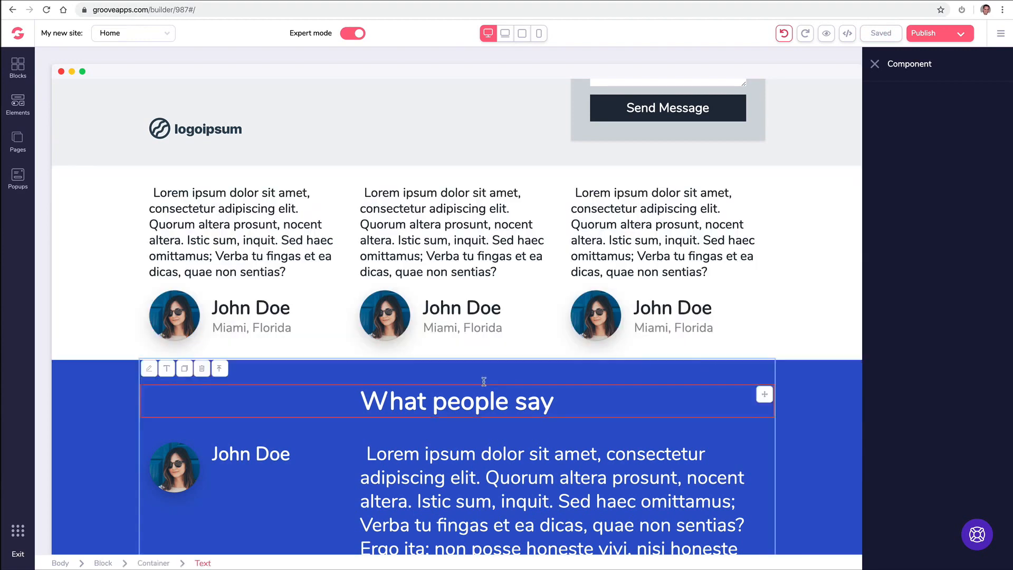
click(117, 382)
scroll(117, 382, down, 2)
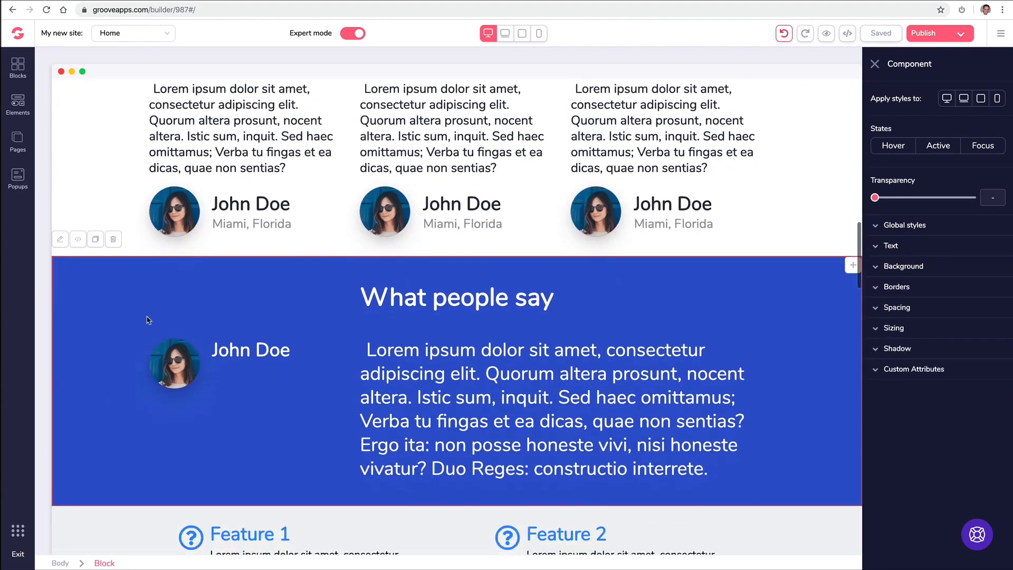
click(921, 269)
click(996, 287)
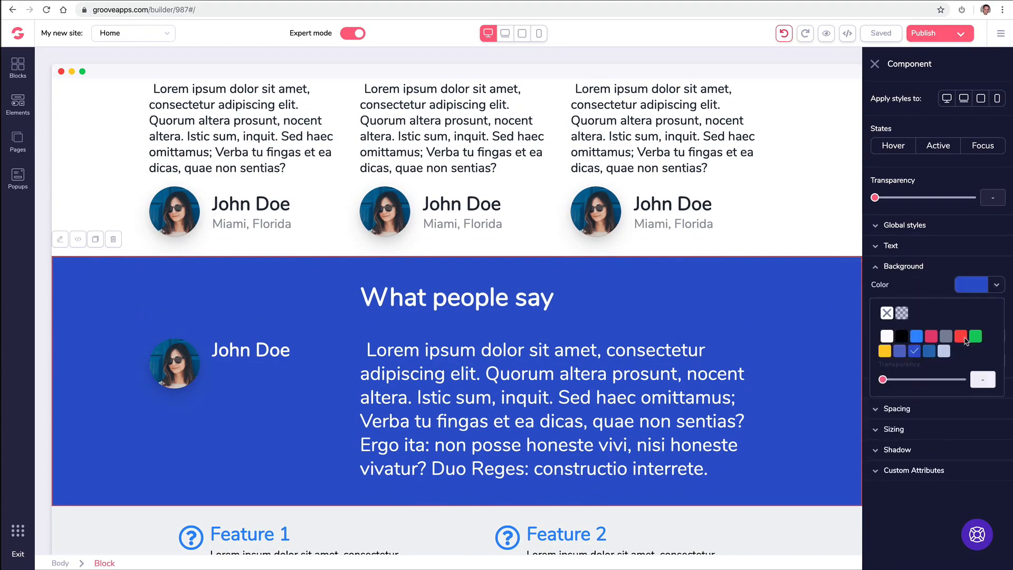
mouse_move(966, 341)
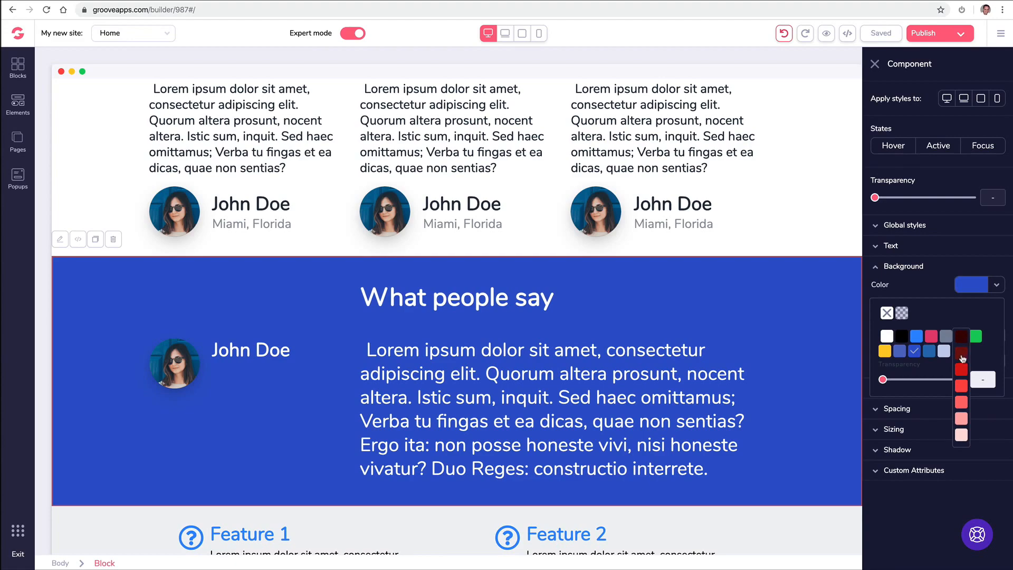
click(962, 354)
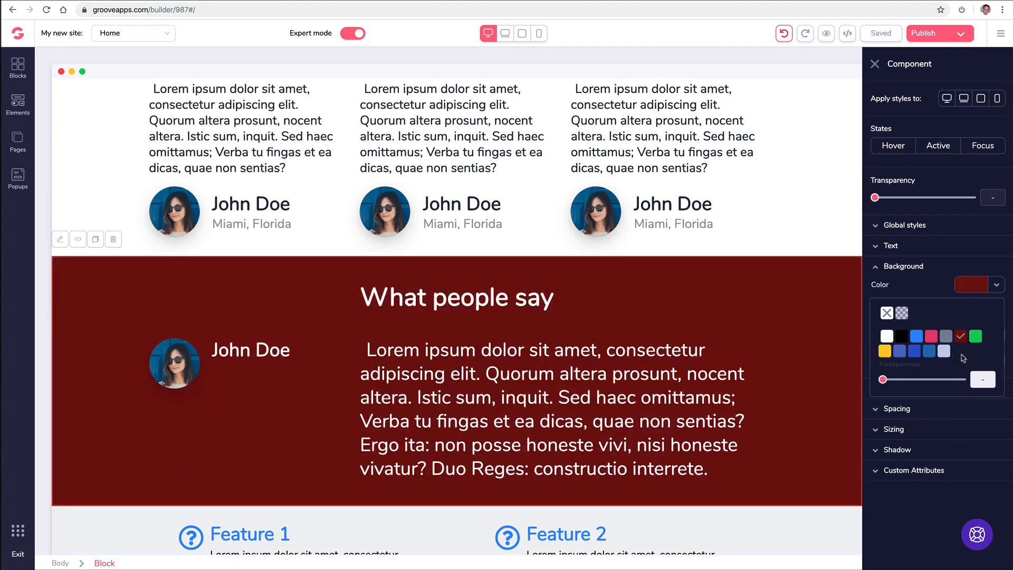
click(875, 65)
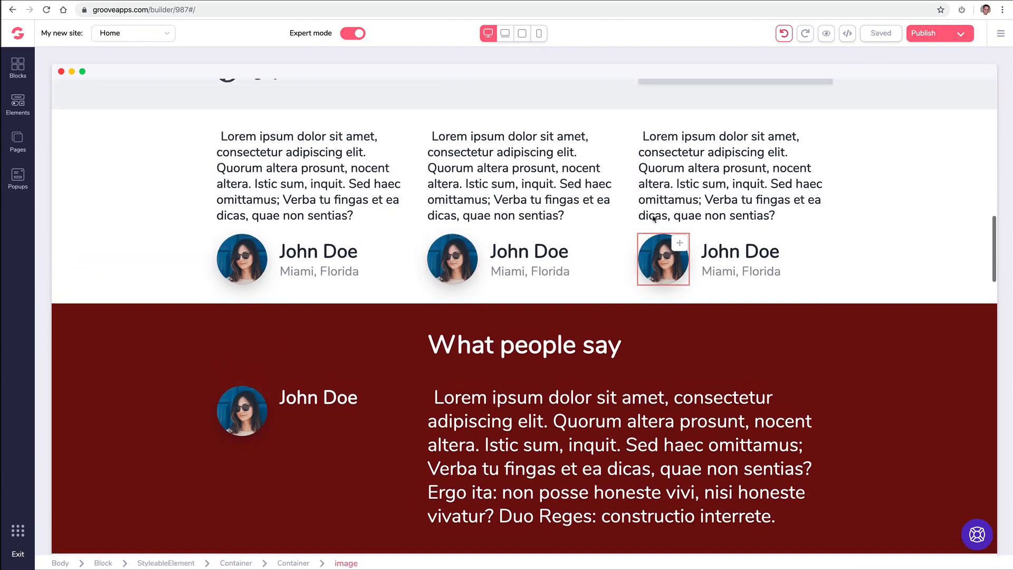
scroll(655, 219, up, 2)
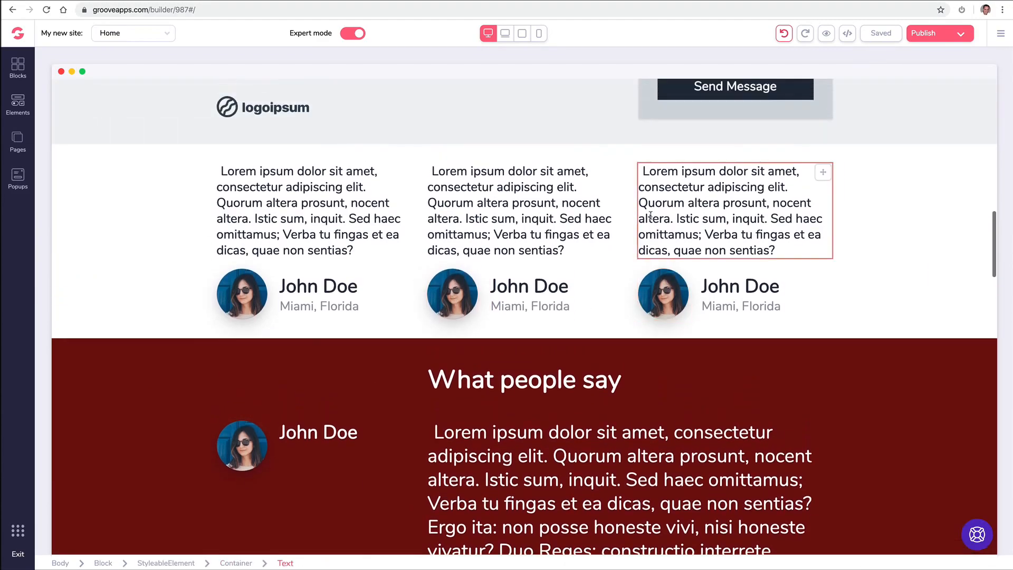
click(530, 256)
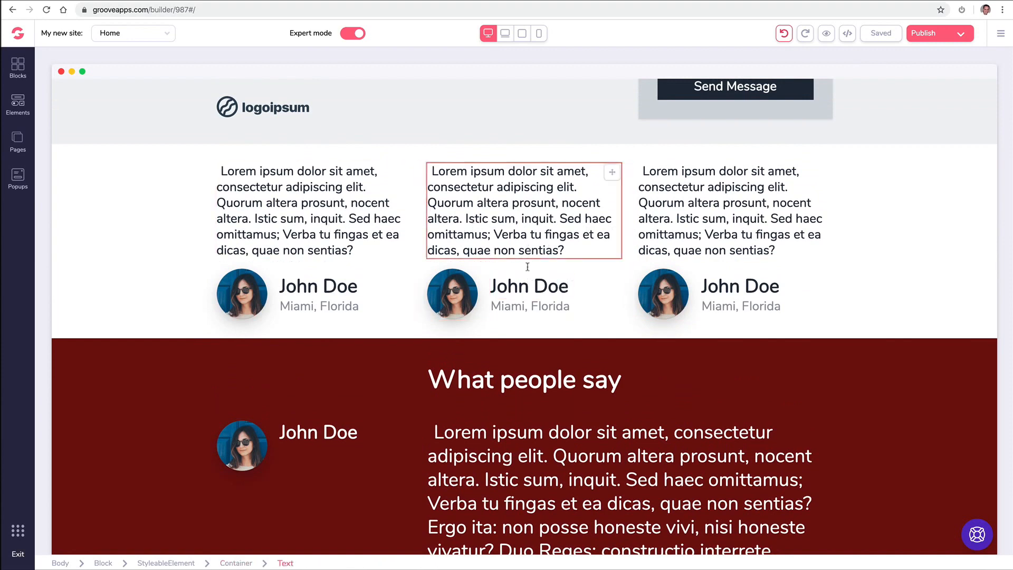
click(535, 305)
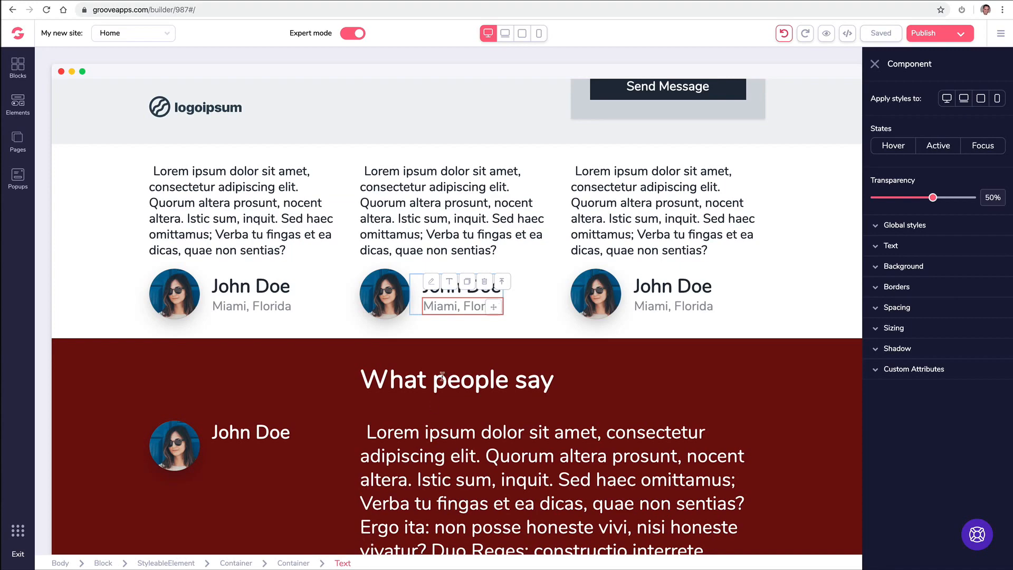
click(505, 286)
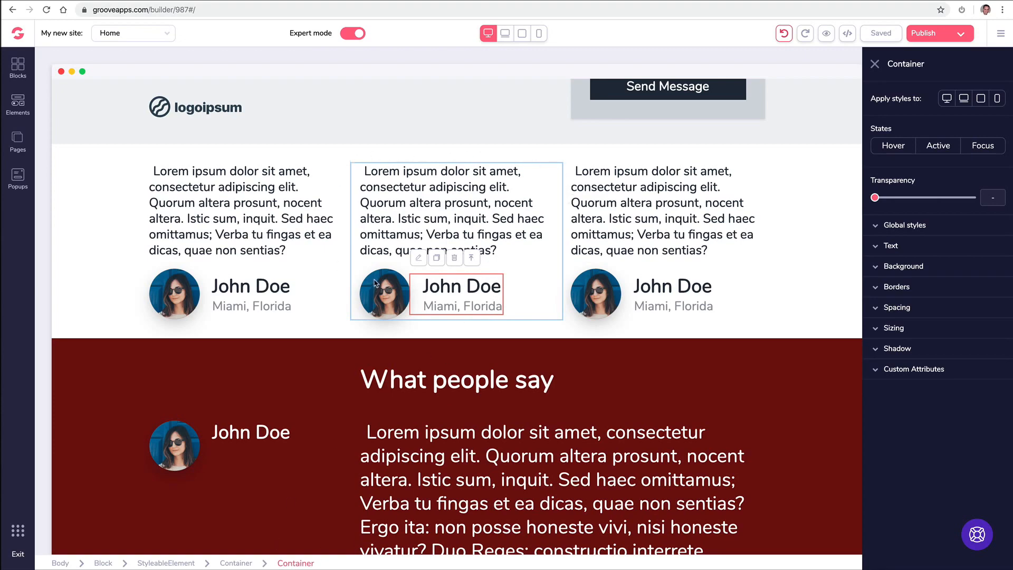
click(473, 262)
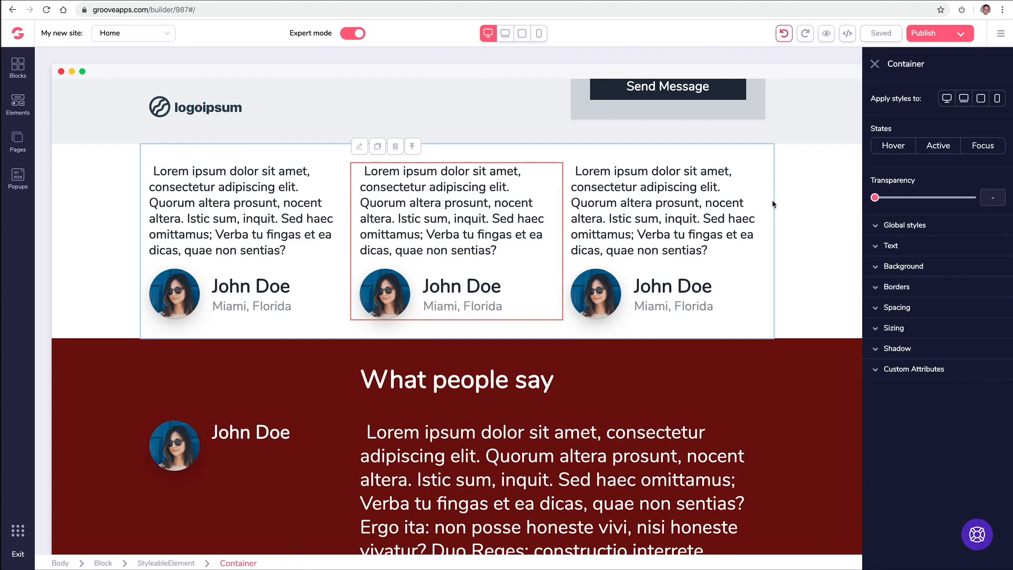
click(415, 157)
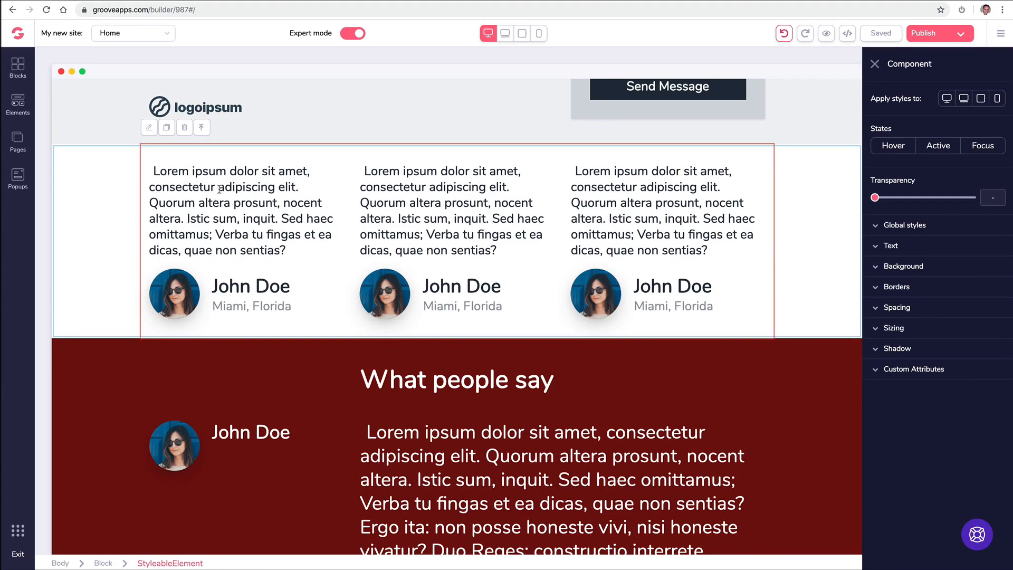
click(876, 266)
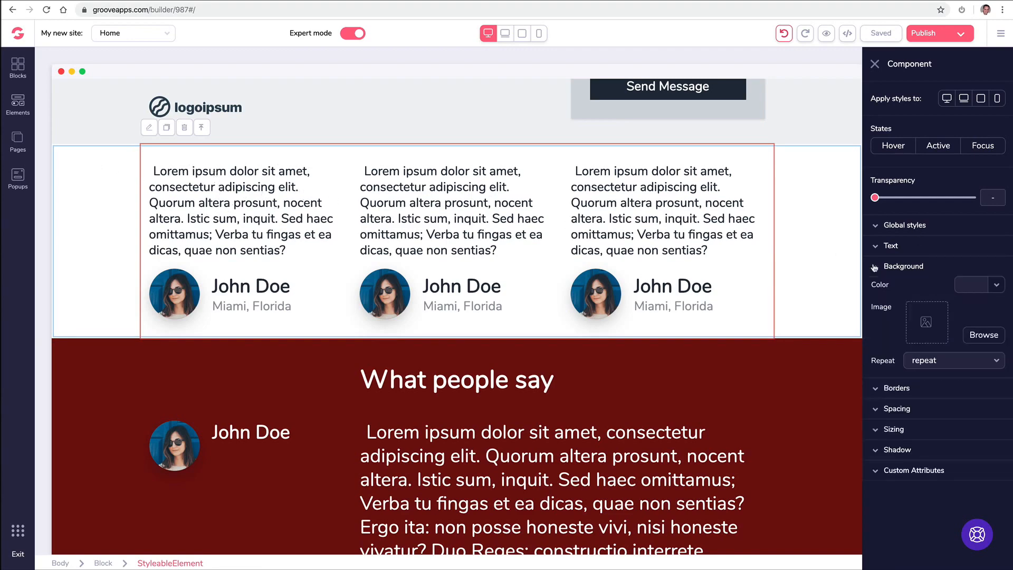
click(977, 285)
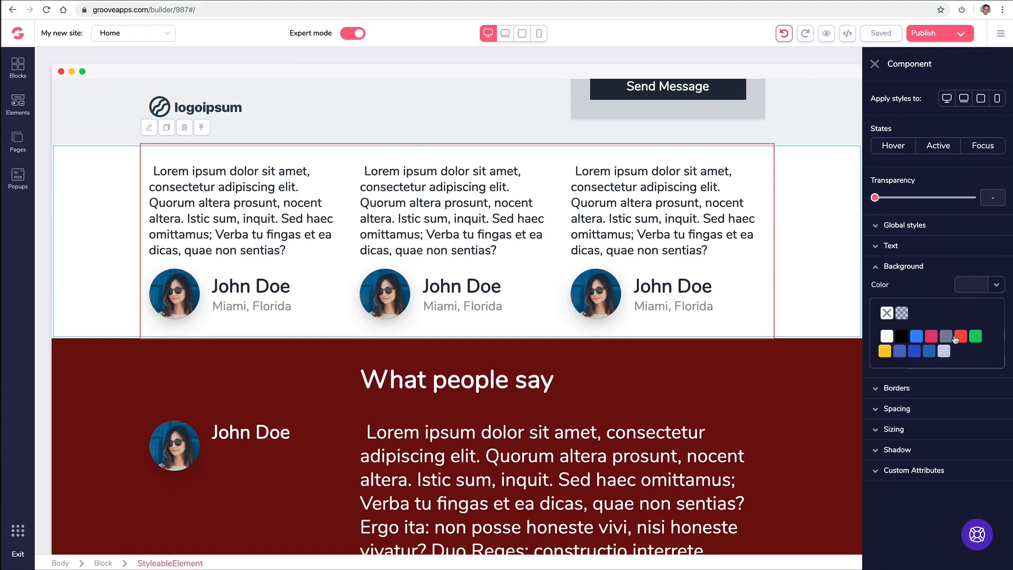
mouse_move(961, 338)
click(961, 356)
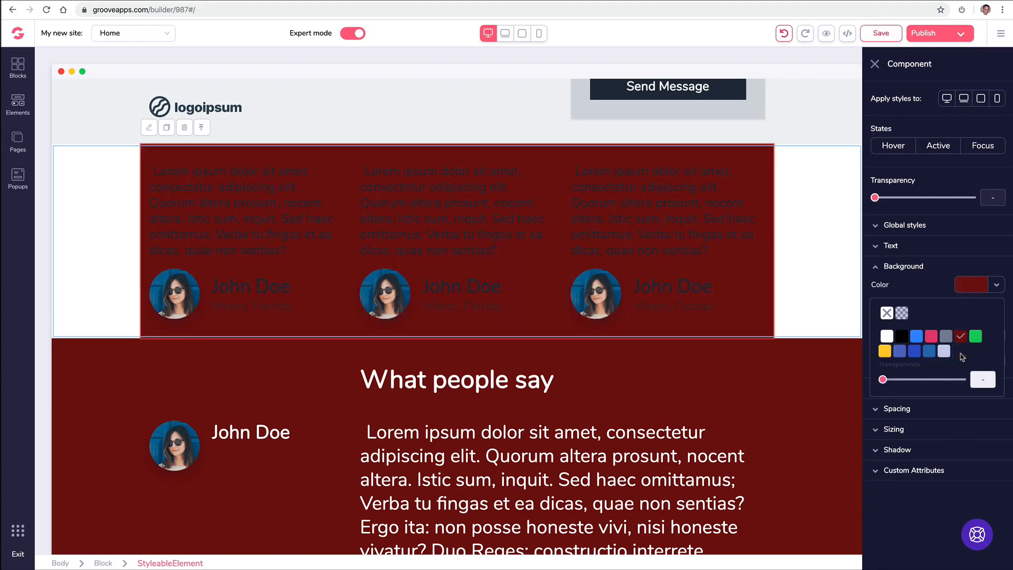
click(887, 313)
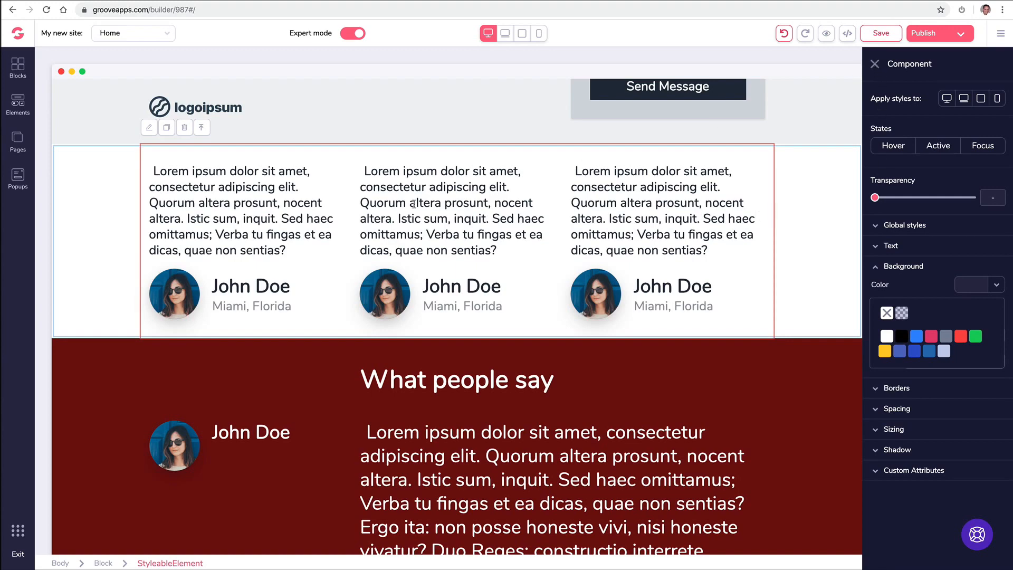
click(208, 129)
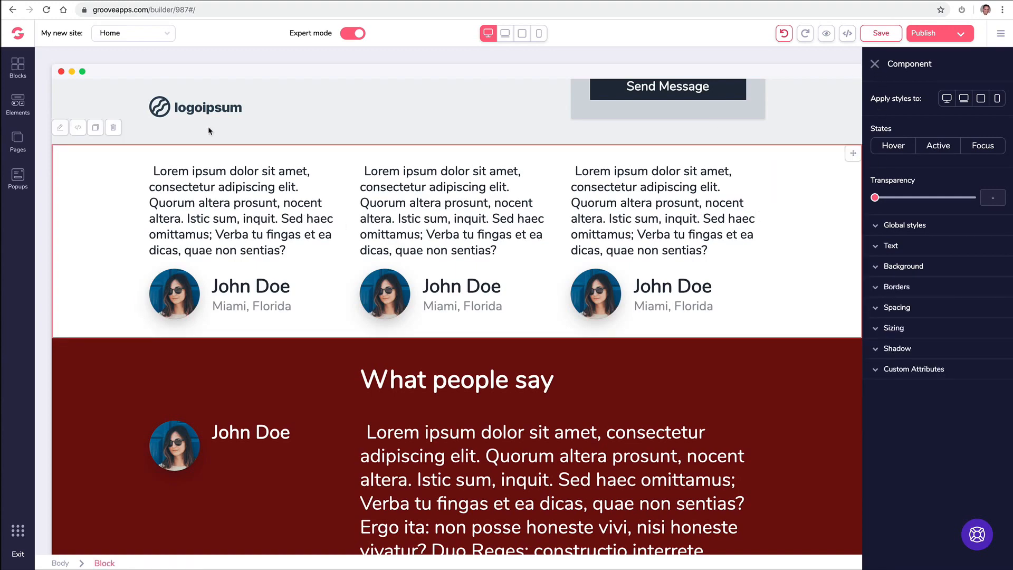
click(875, 64)
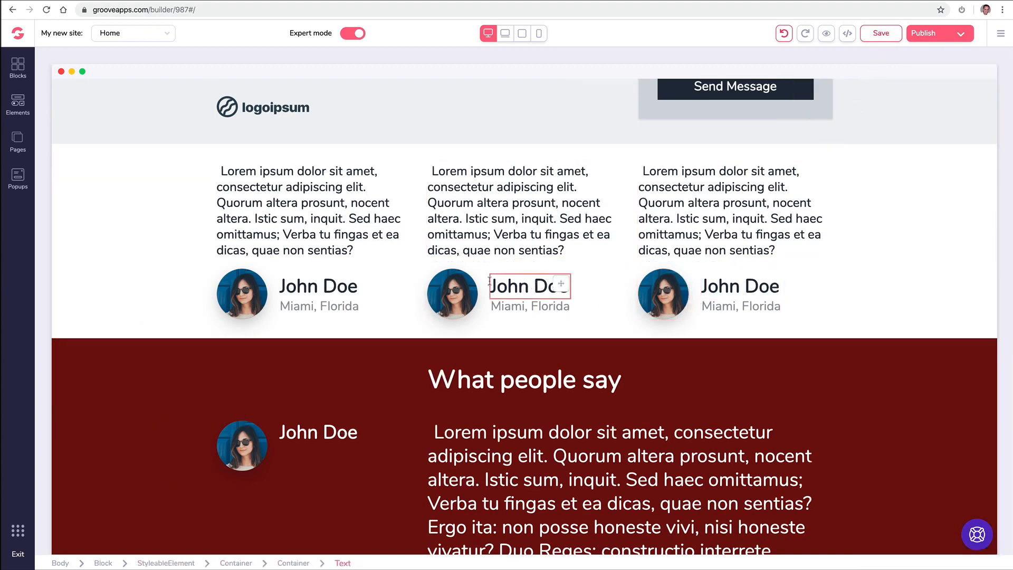
click(522, 304)
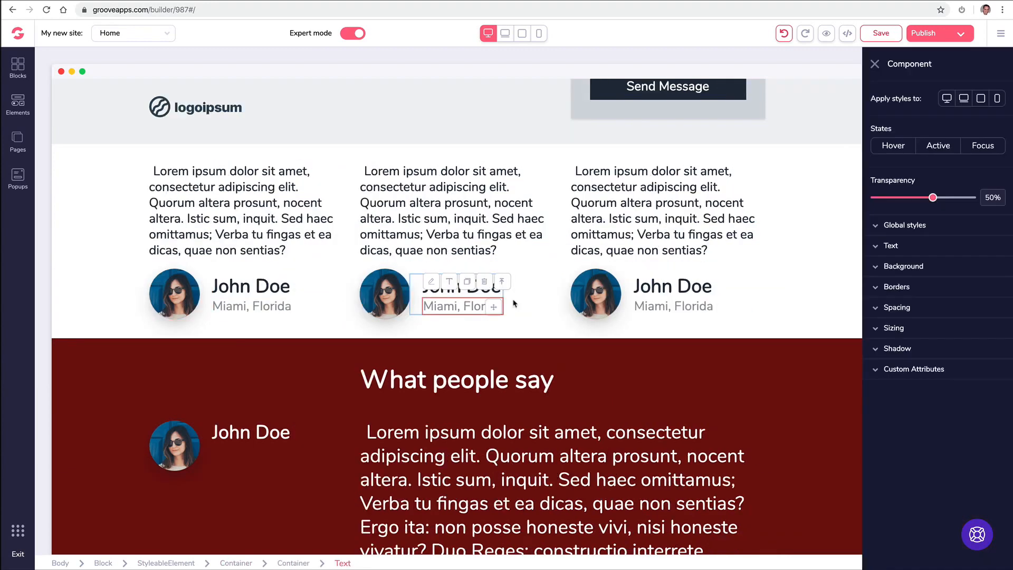
click(502, 282)
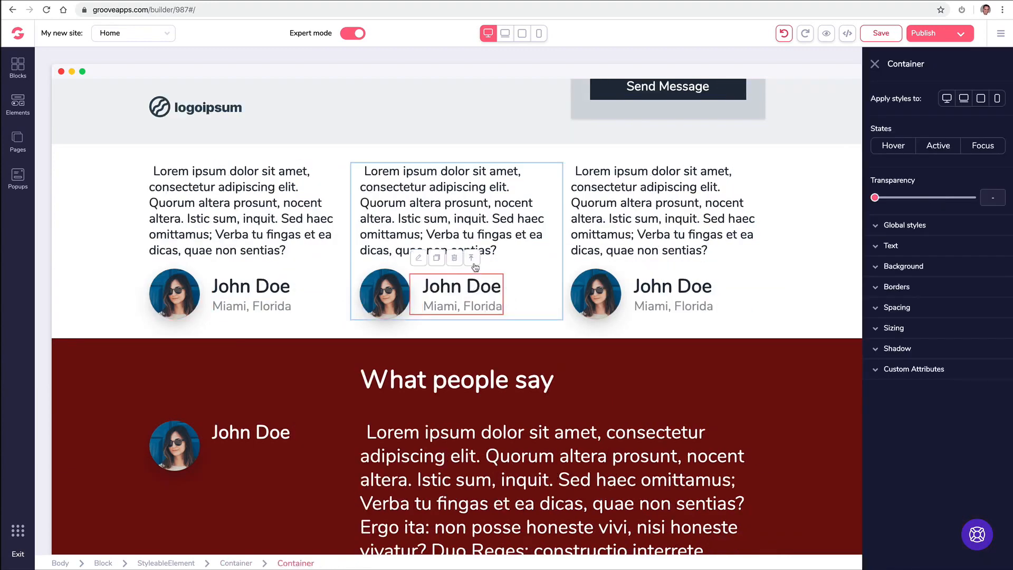
click(601, 244)
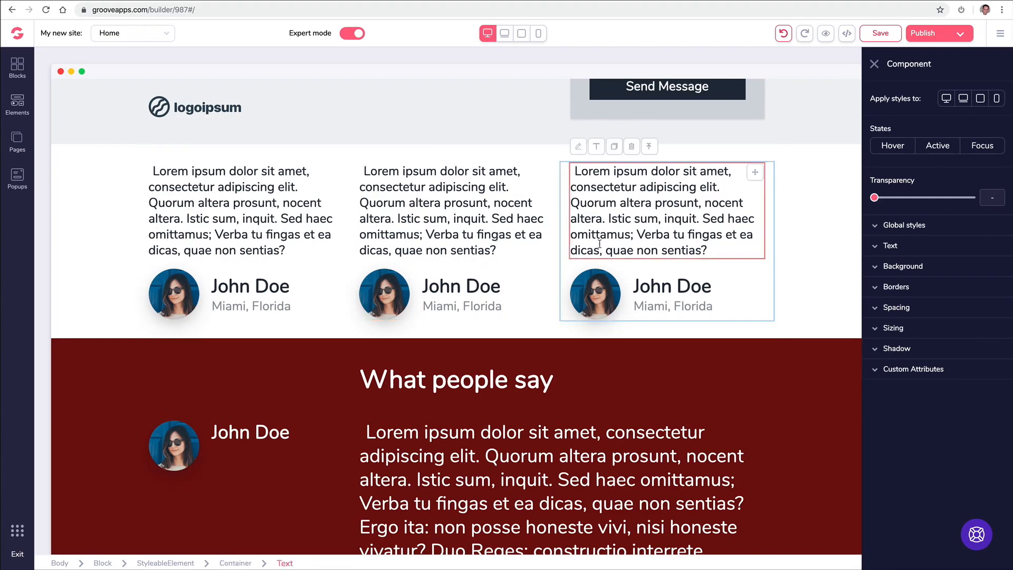
click(874, 64)
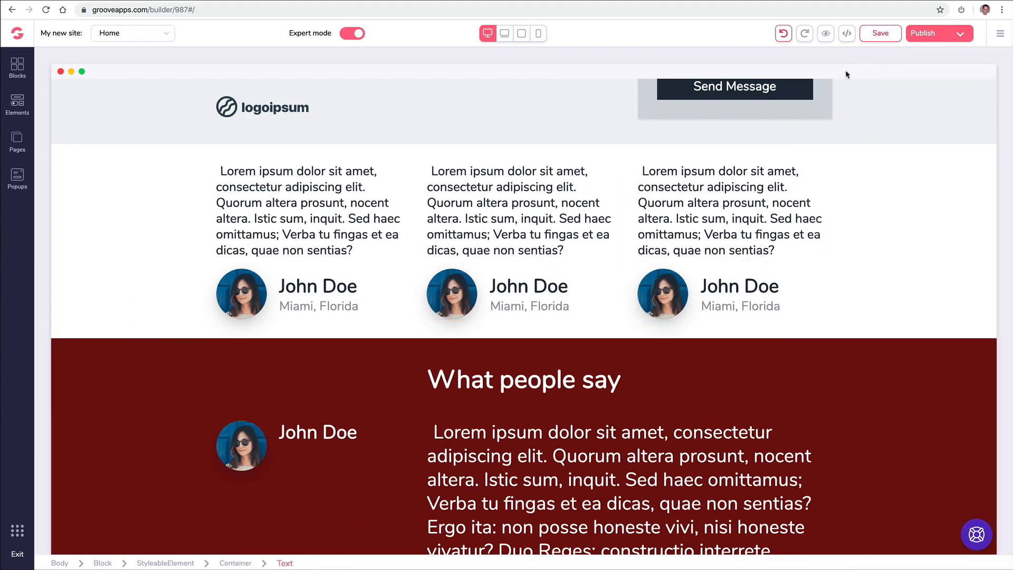
scroll(479, 246, down, 4)
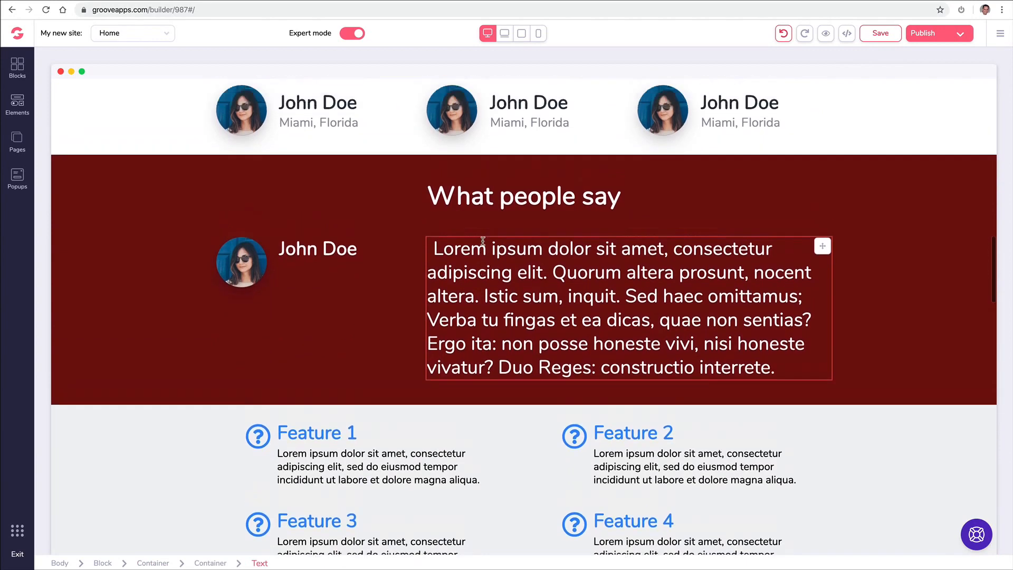
scroll(460, 278, up, 1)
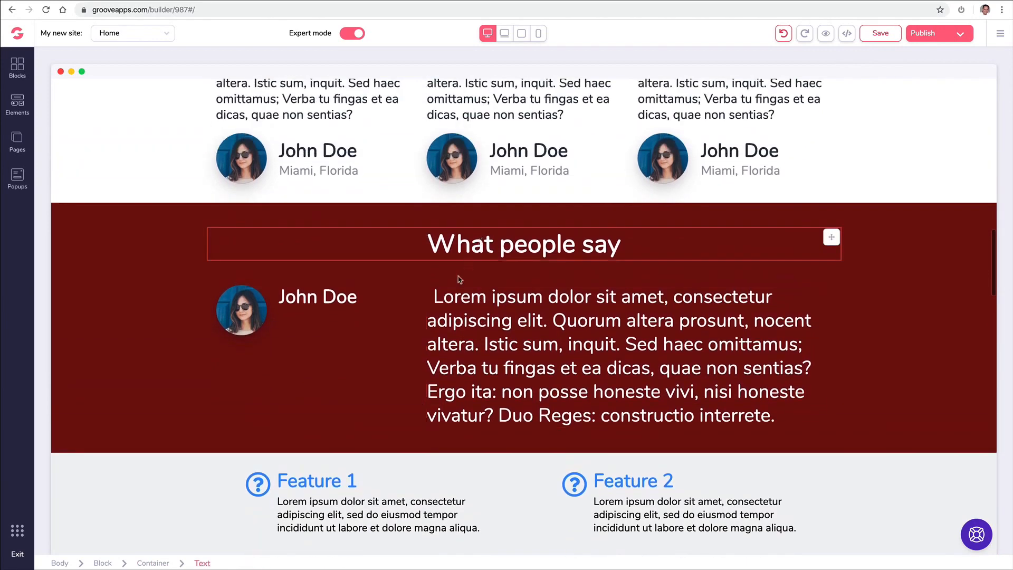
- Replace the 'What people say' avatar with the man-in-a-suit portrait from the Image Library
click(247, 311)
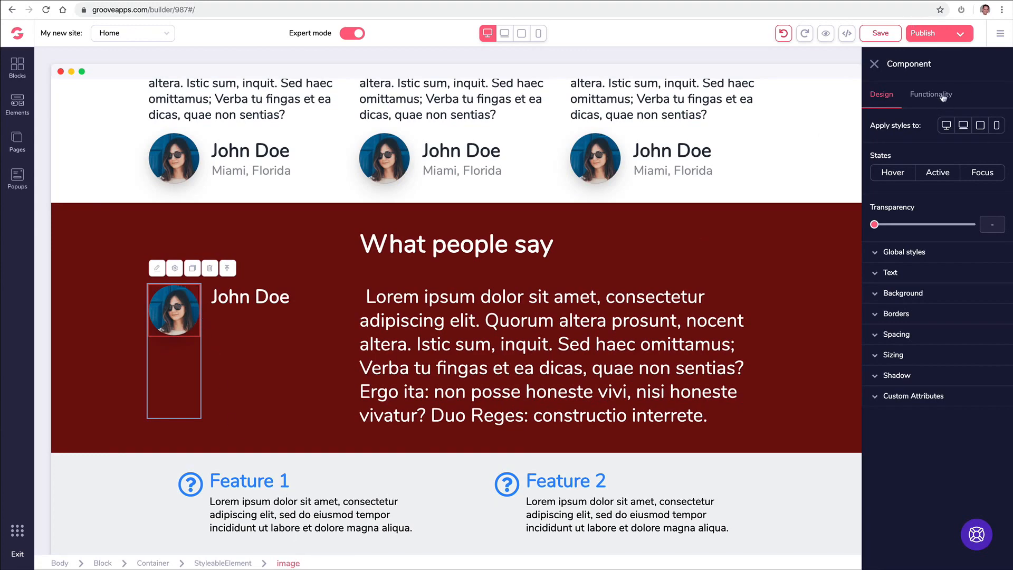
click(942, 95)
click(976, 155)
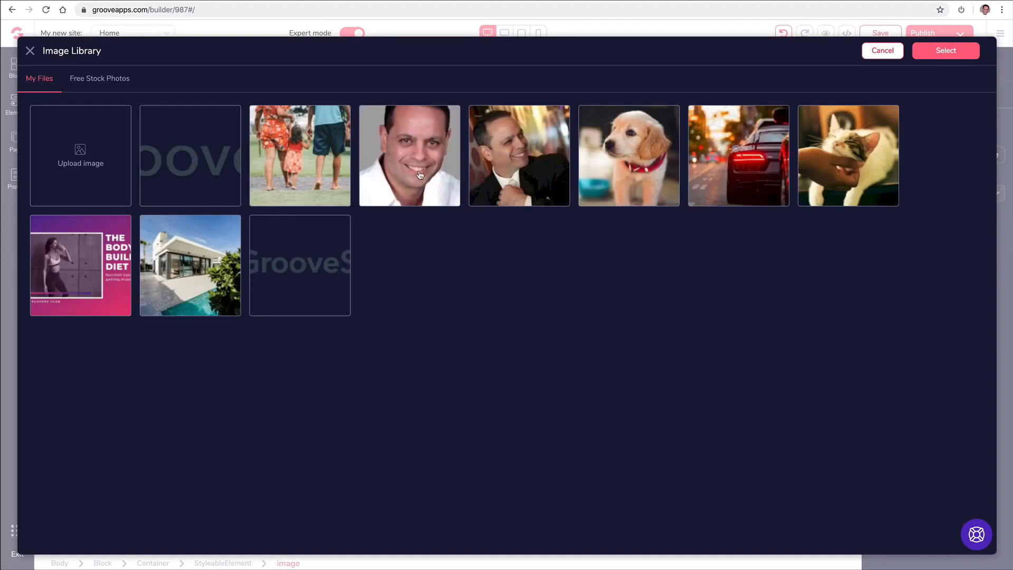
click(500, 162)
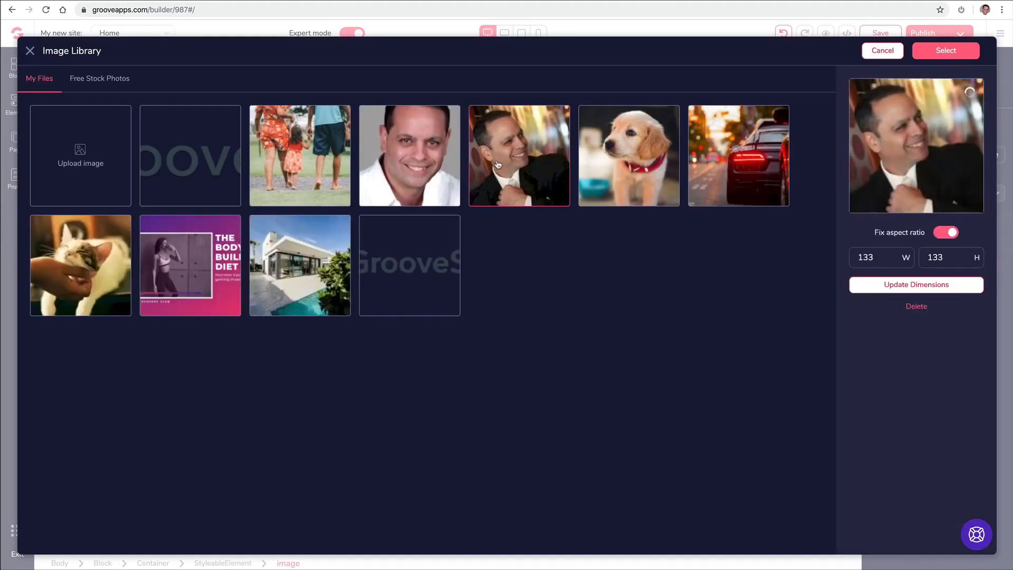
click(935, 51)
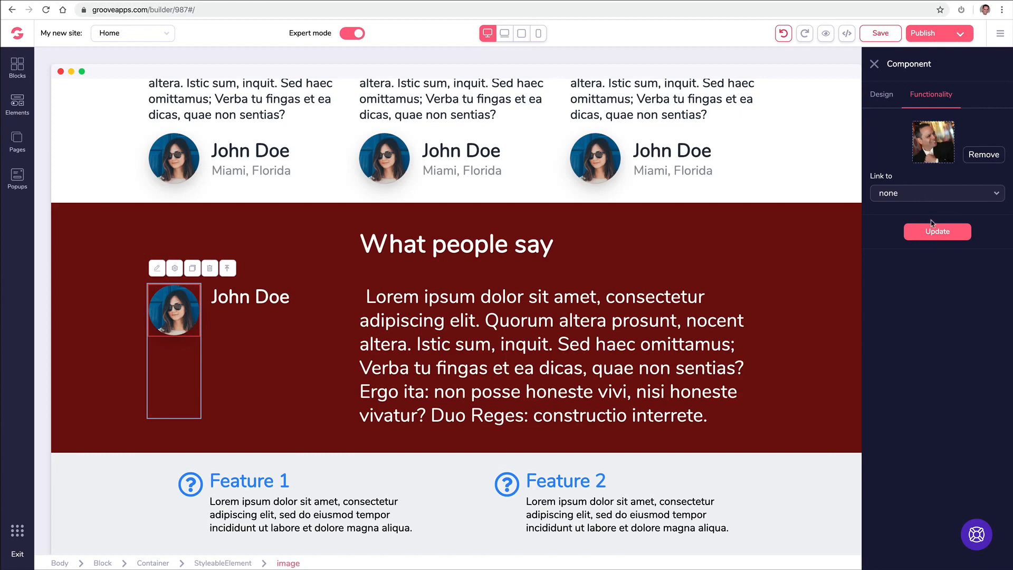
click(937, 235)
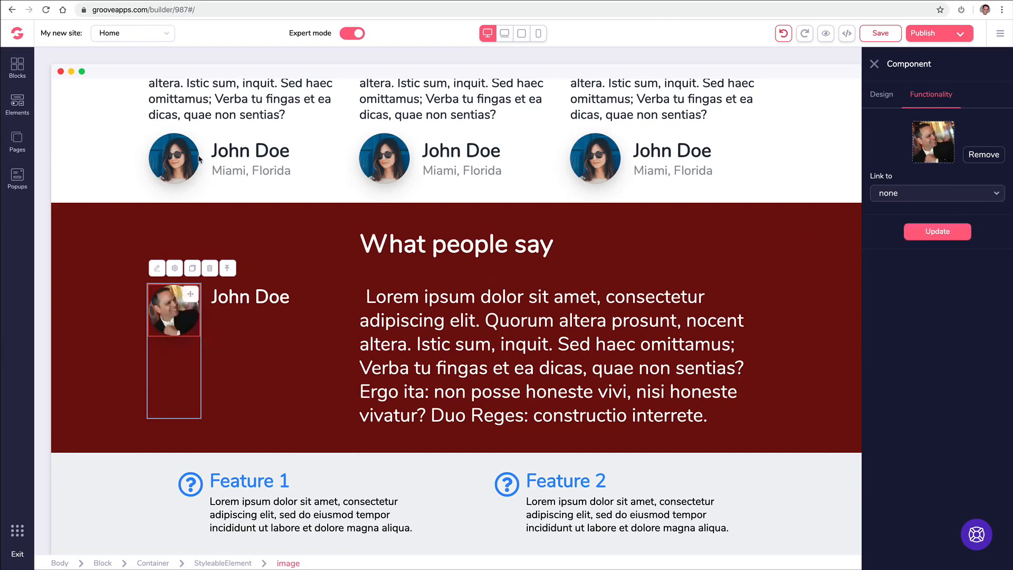
click(185, 159)
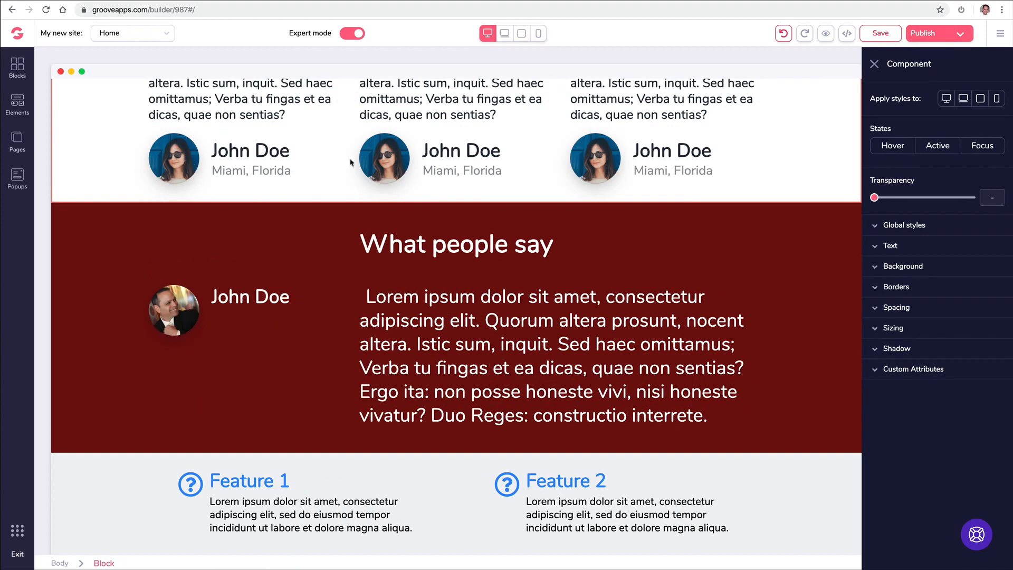
- Replace the middle card's avatar with the smiling man in a white shirt
click(381, 161)
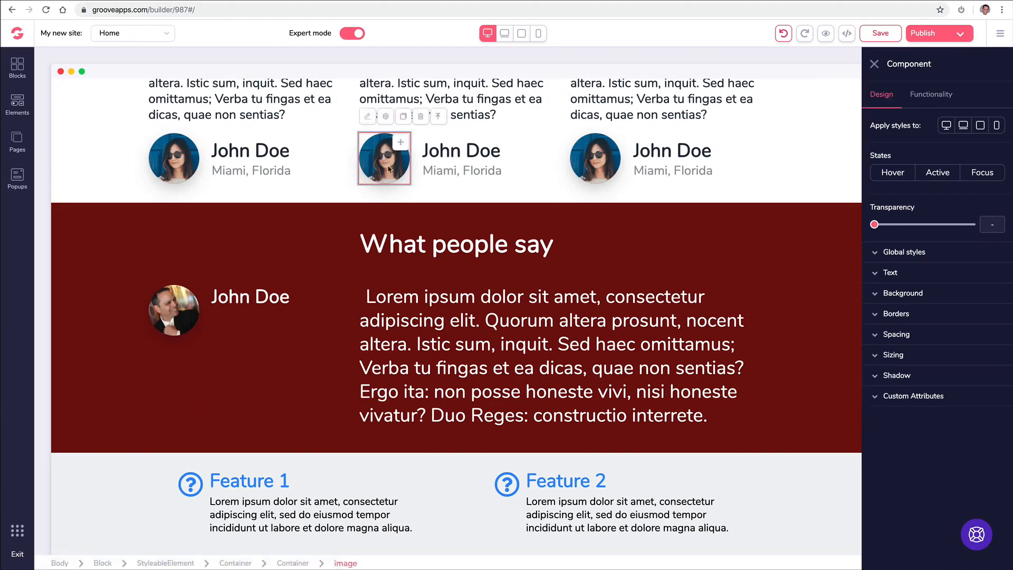
click(931, 93)
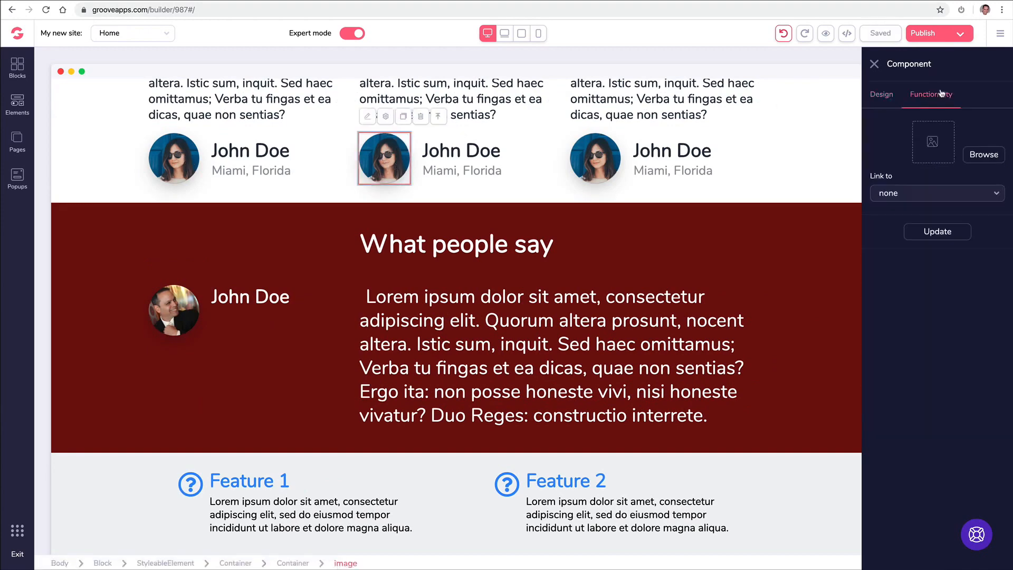
click(985, 155)
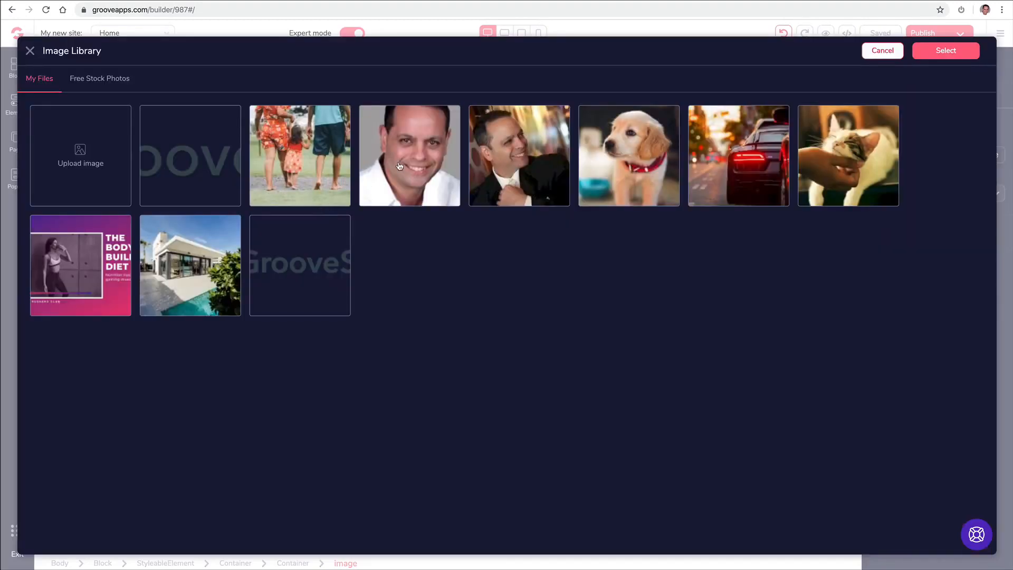
click(399, 167)
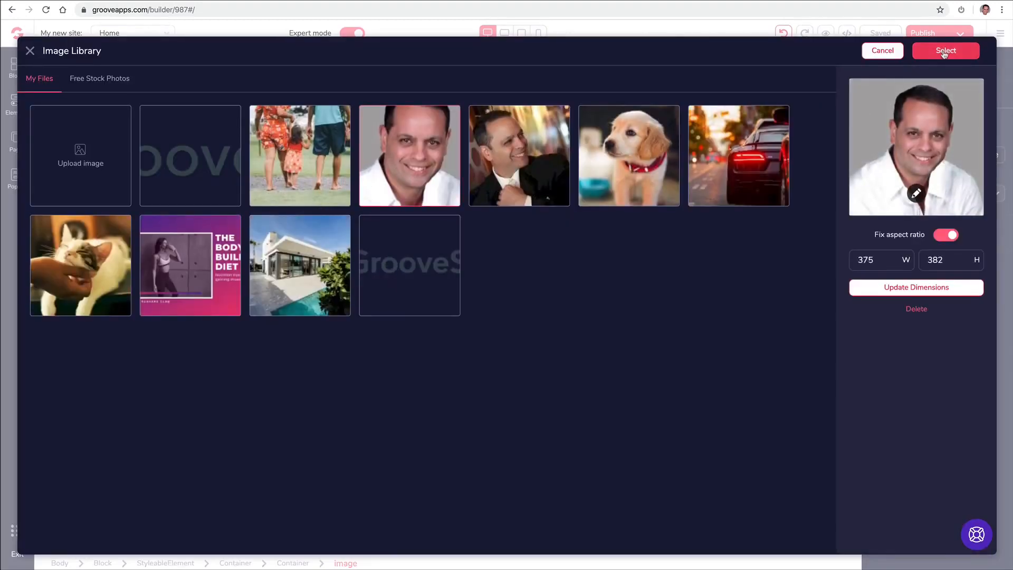
click(945, 50)
click(932, 235)
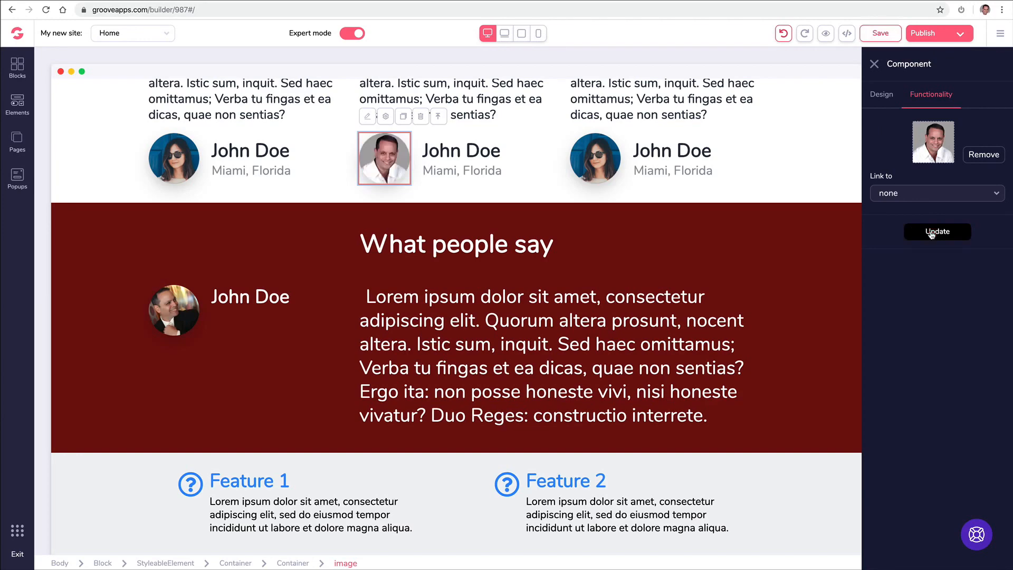
click(531, 169)
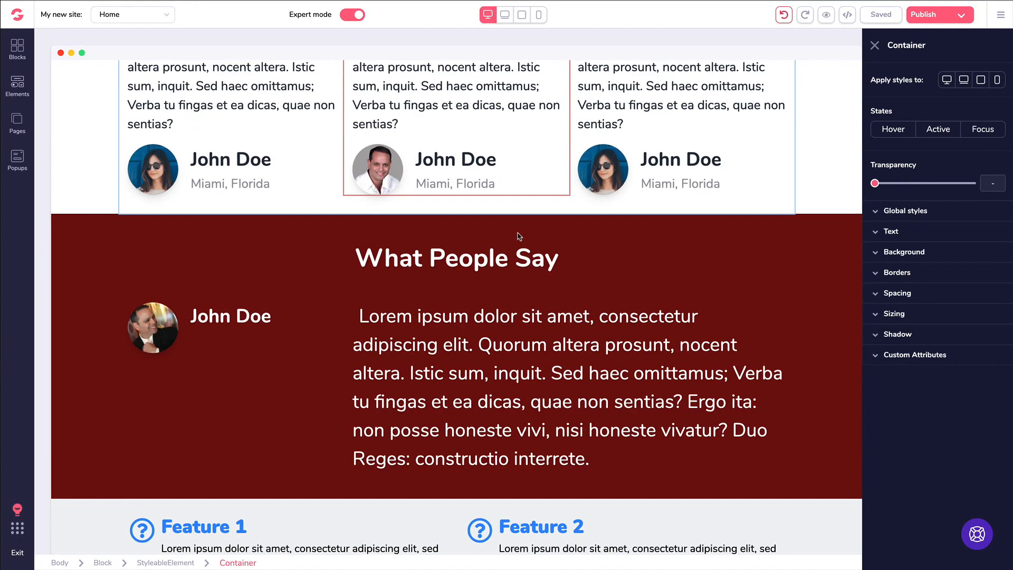
scroll(517, 237, up, 8)
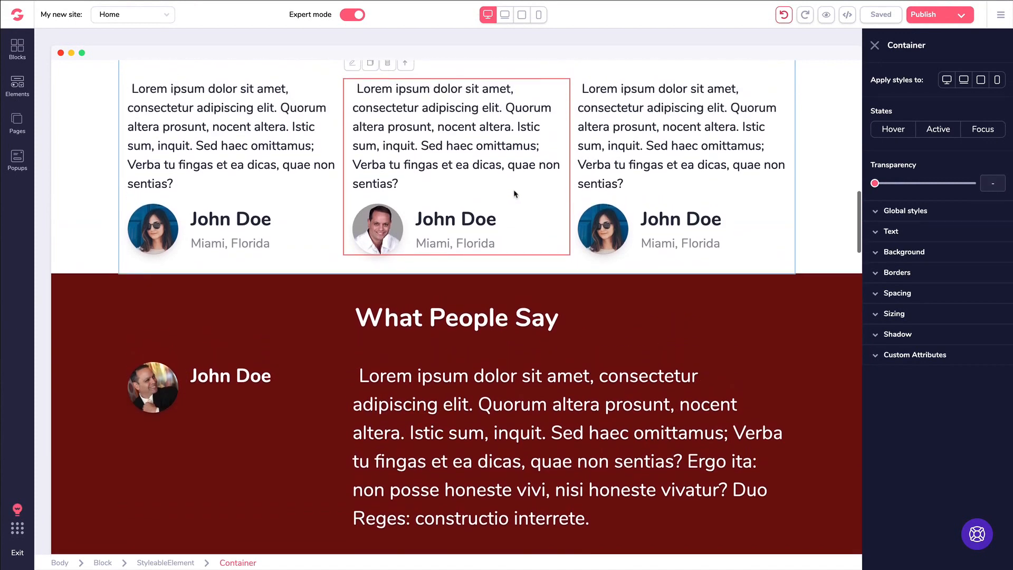
scroll(515, 194, up, 10)
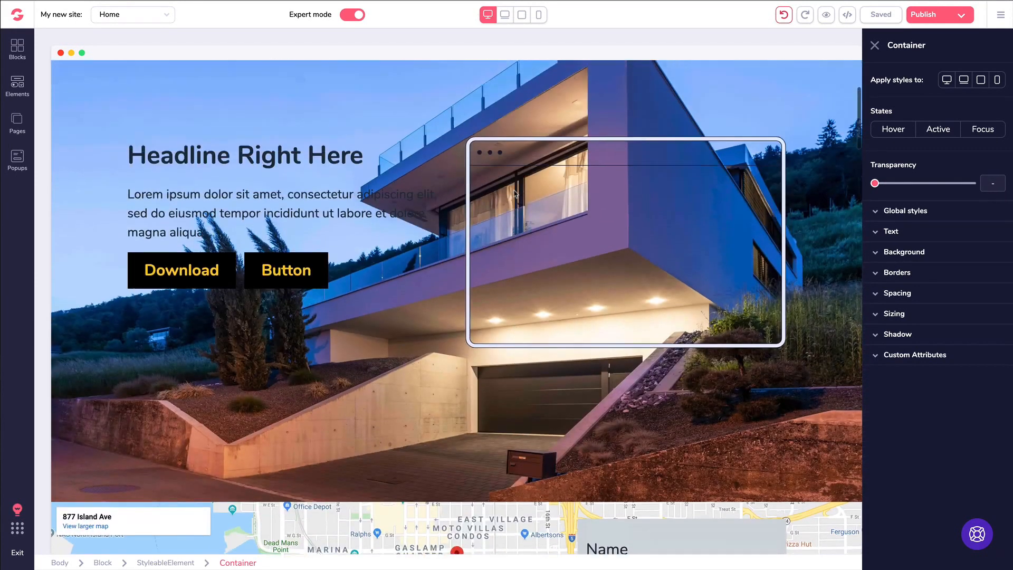
scroll(495, 165, down, 9)
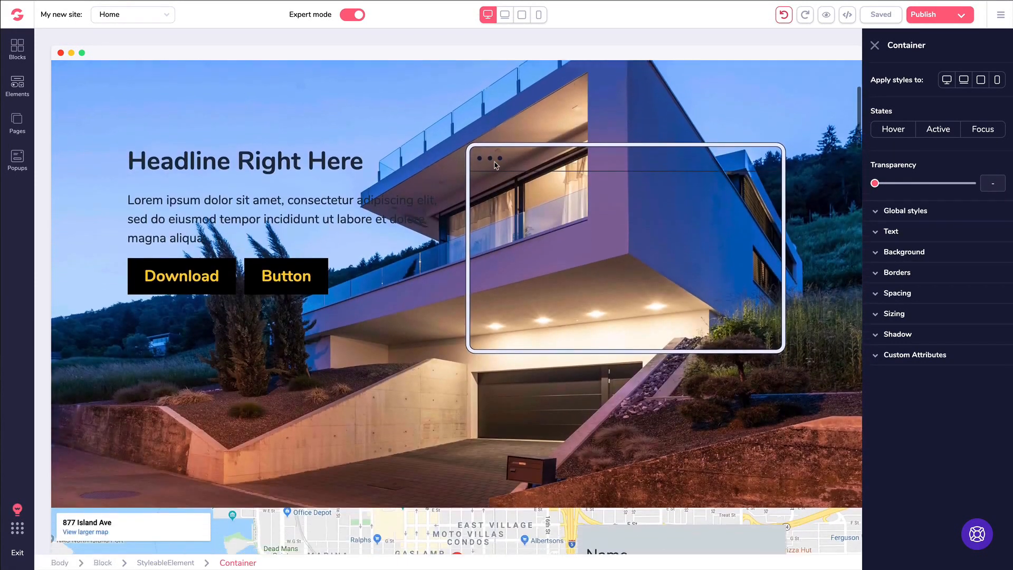
scroll(495, 165, down, 8)
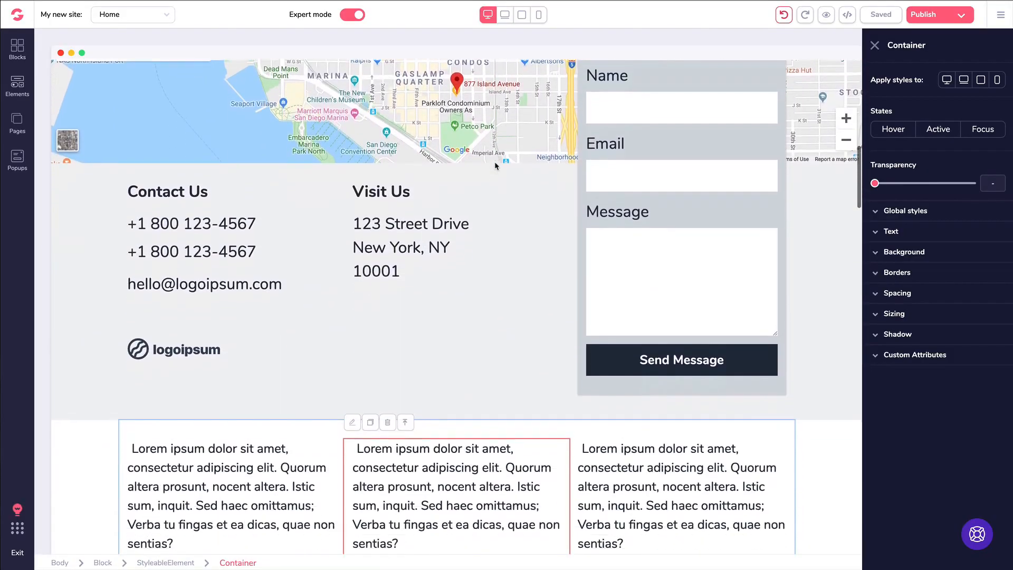
scroll(495, 165, down, 5)
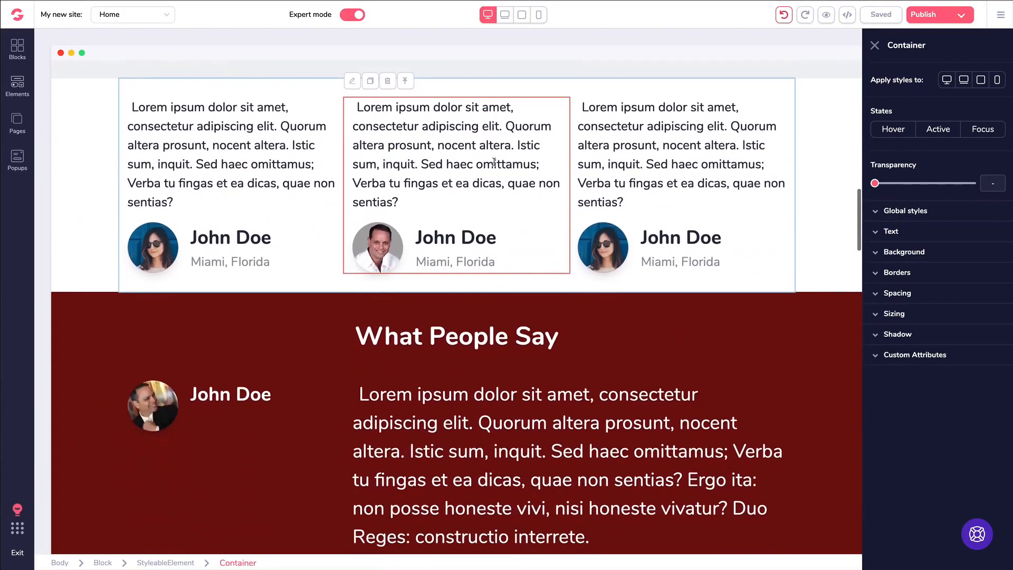
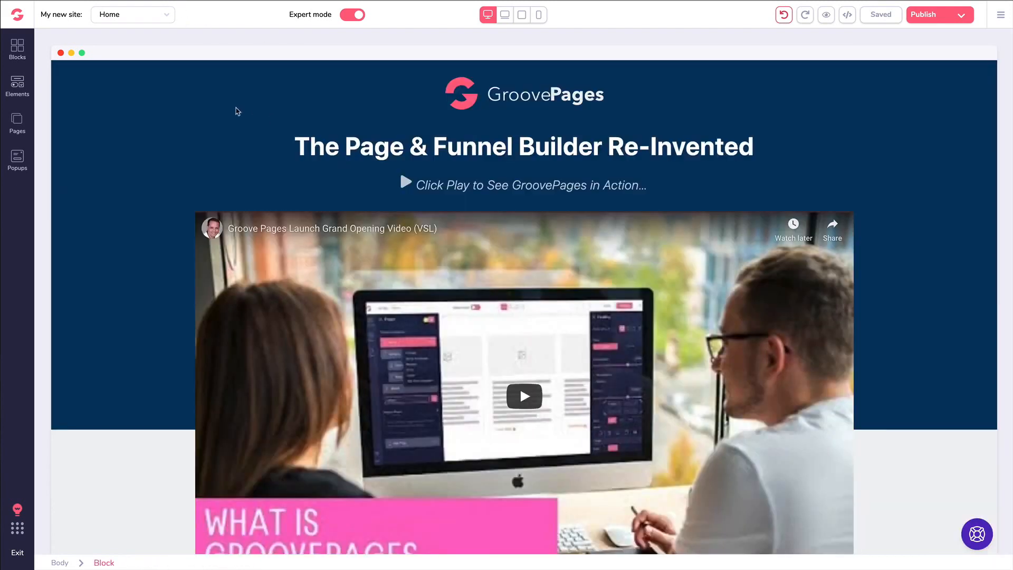
- Scroll down the page and nudge the Grand Opening Bonuses headline slightly
scroll(239, 109, down, 2)
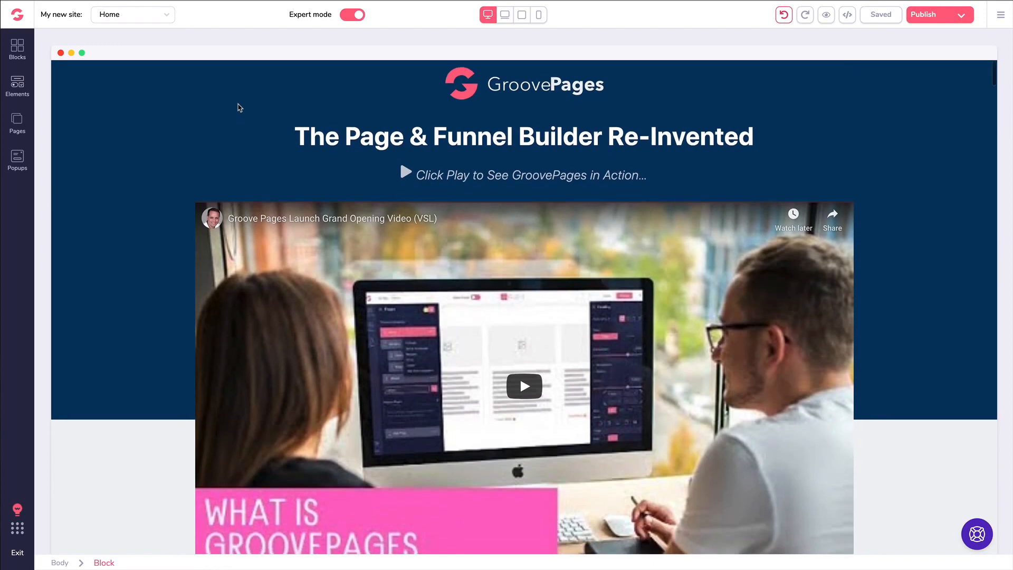
scroll(225, 110, down, 4)
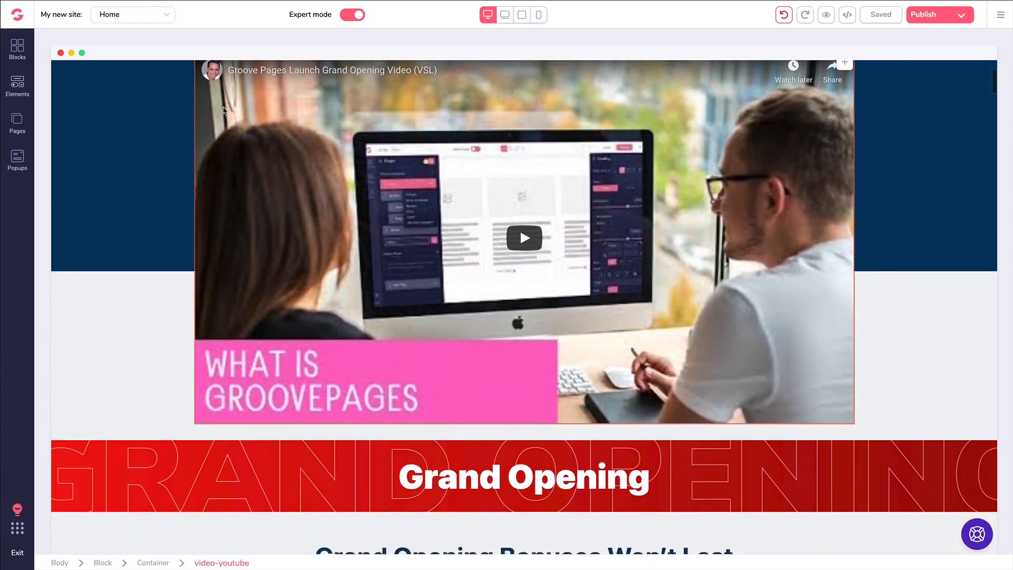
scroll(213, 112, down, 5)
scroll(212, 112, down, 17)
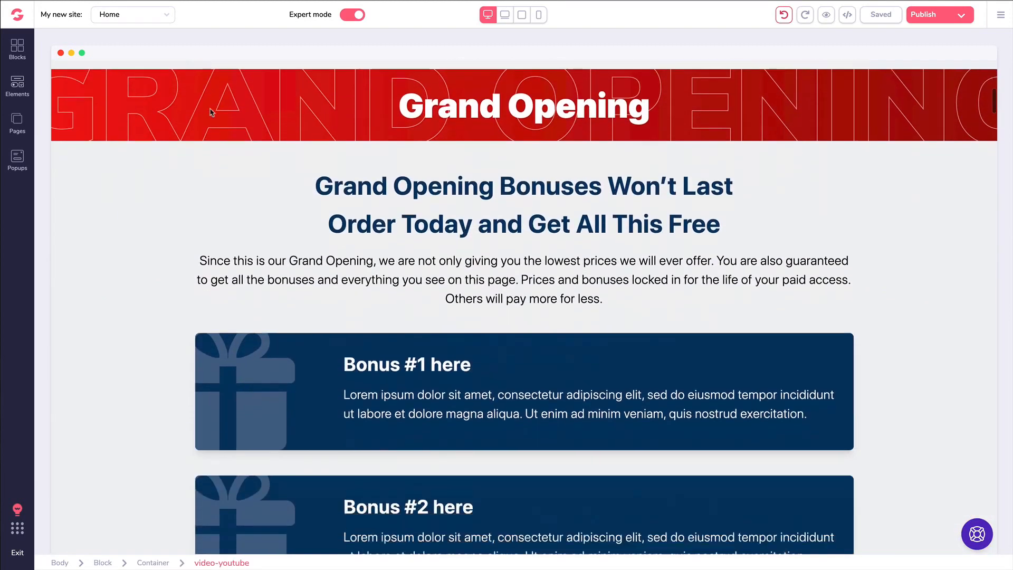
scroll(151, 132, down, 16)
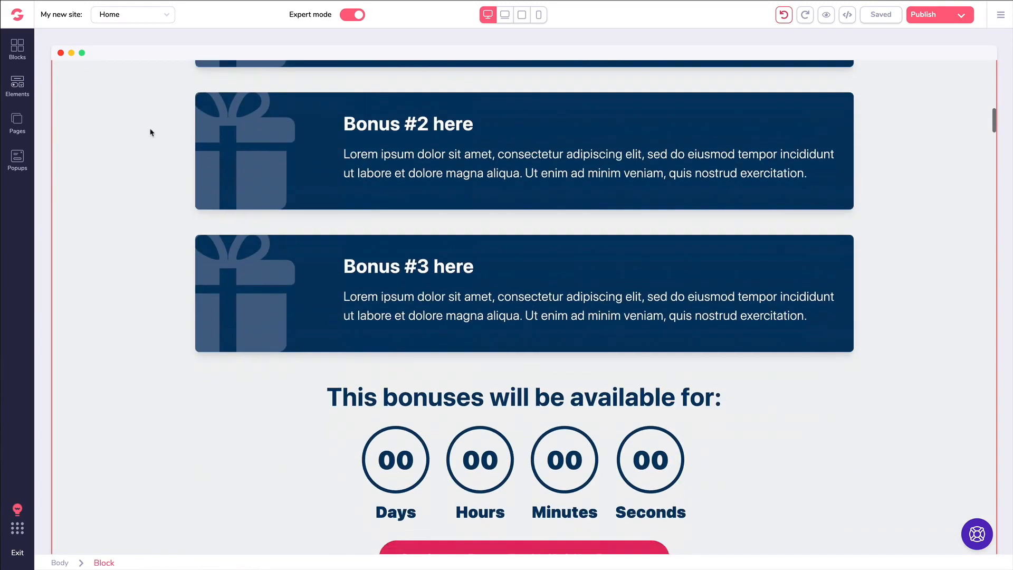
scroll(153, 132, down, 20)
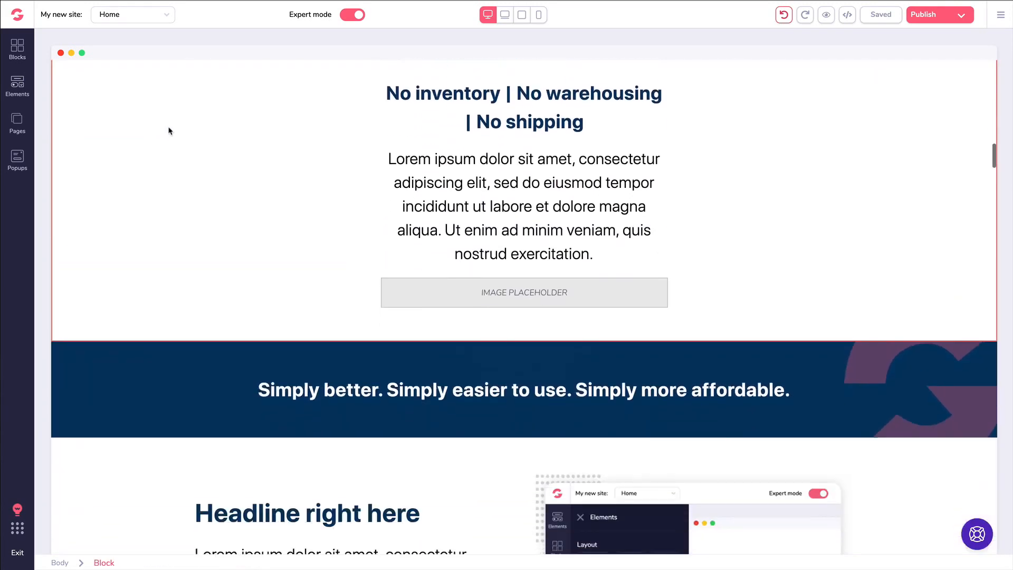
scroll(174, 130, down, 20)
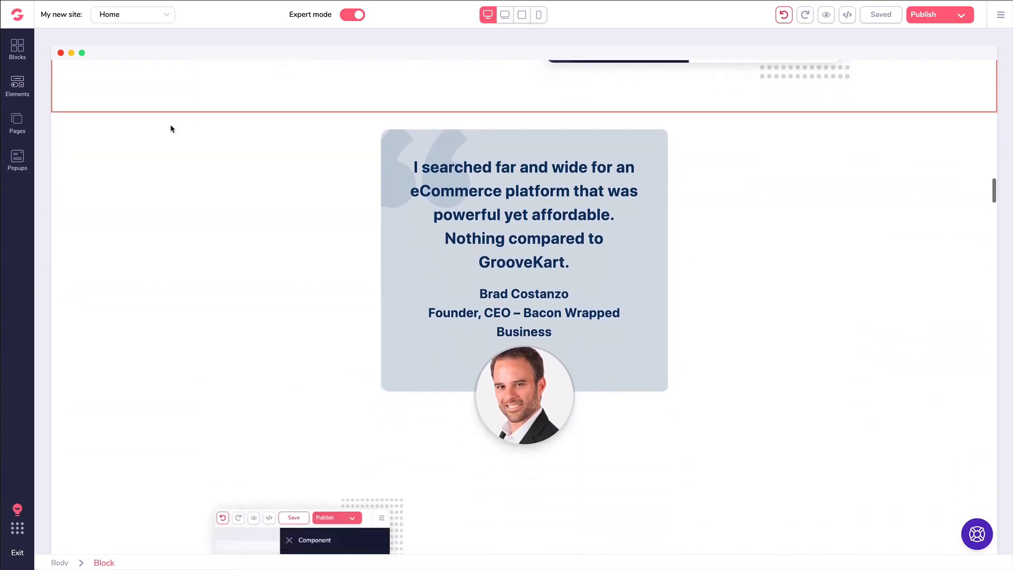
scroll(181, 131, down, 20)
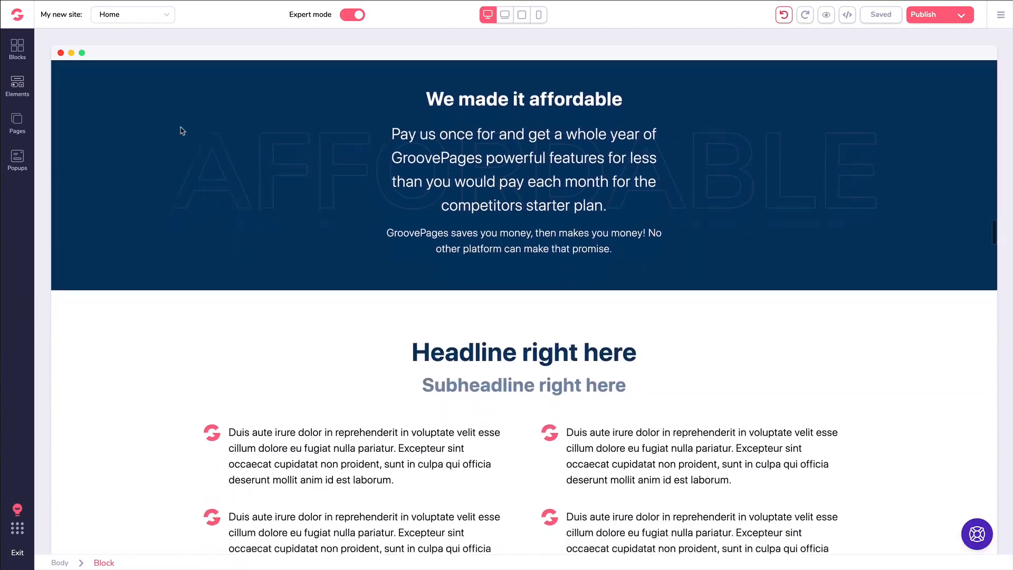
scroll(183, 132, down, 20)
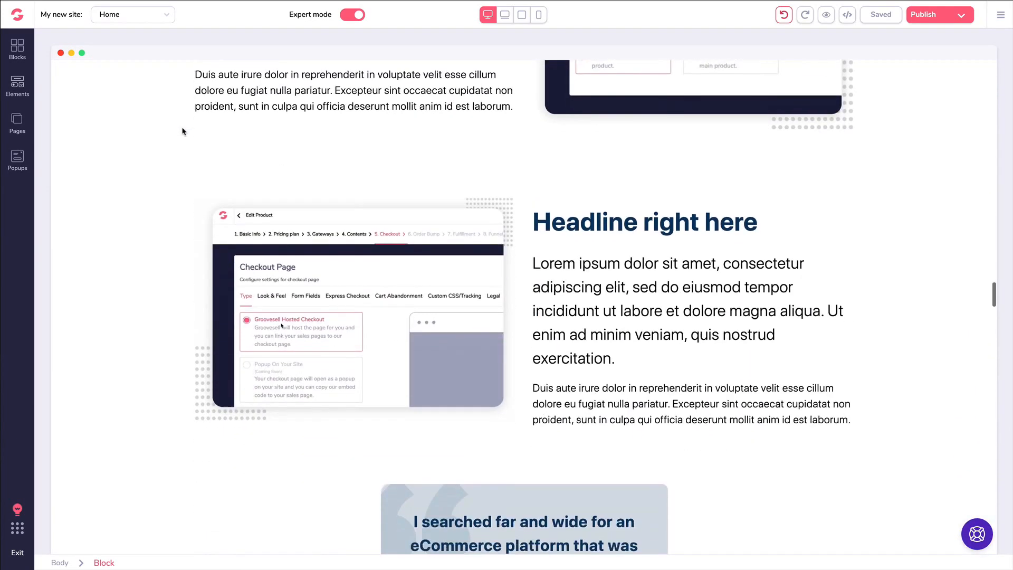
scroll(185, 139, down, 20)
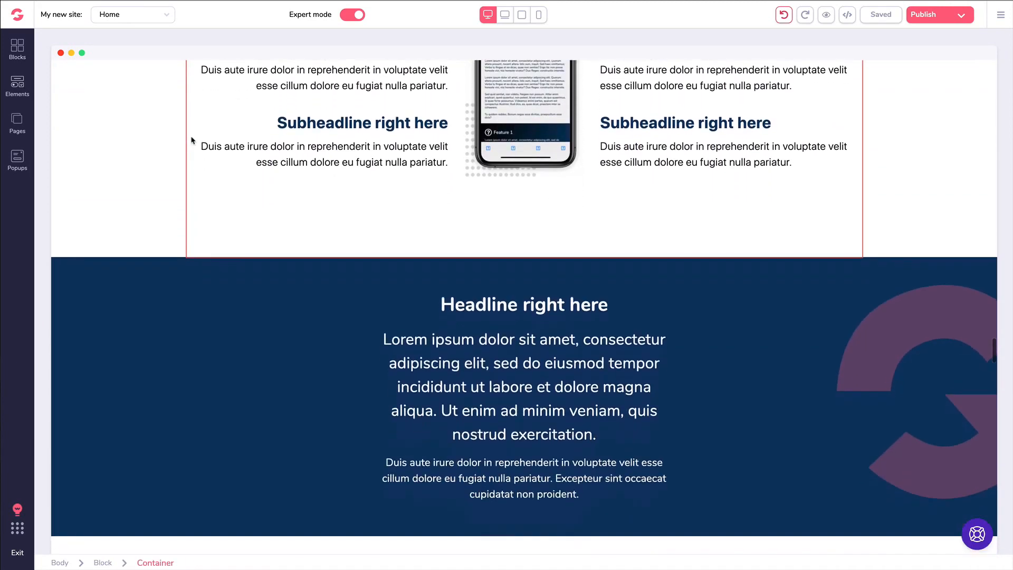
scroll(505, 166, down, 6)
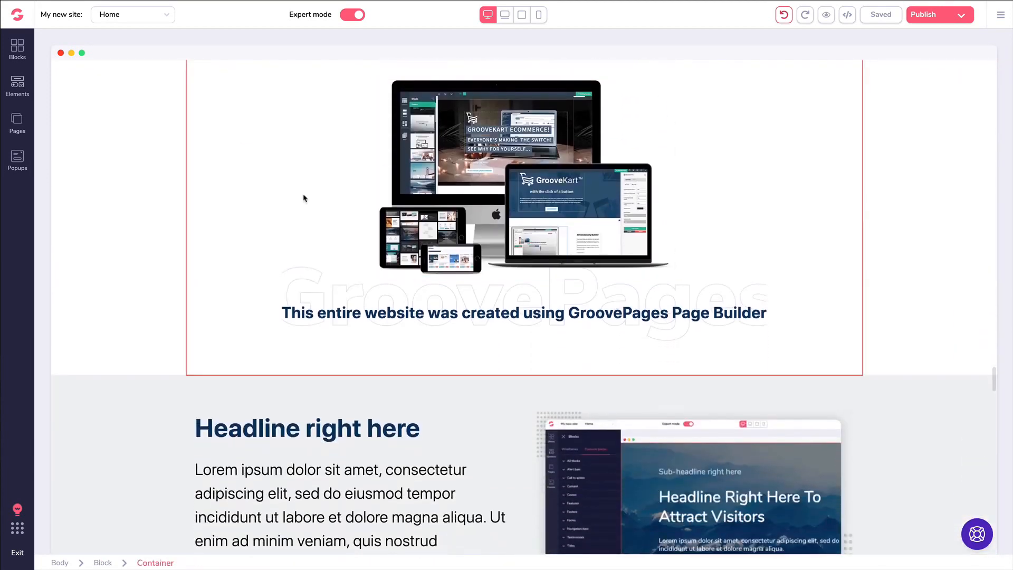
scroll(296, 185, down, 20)
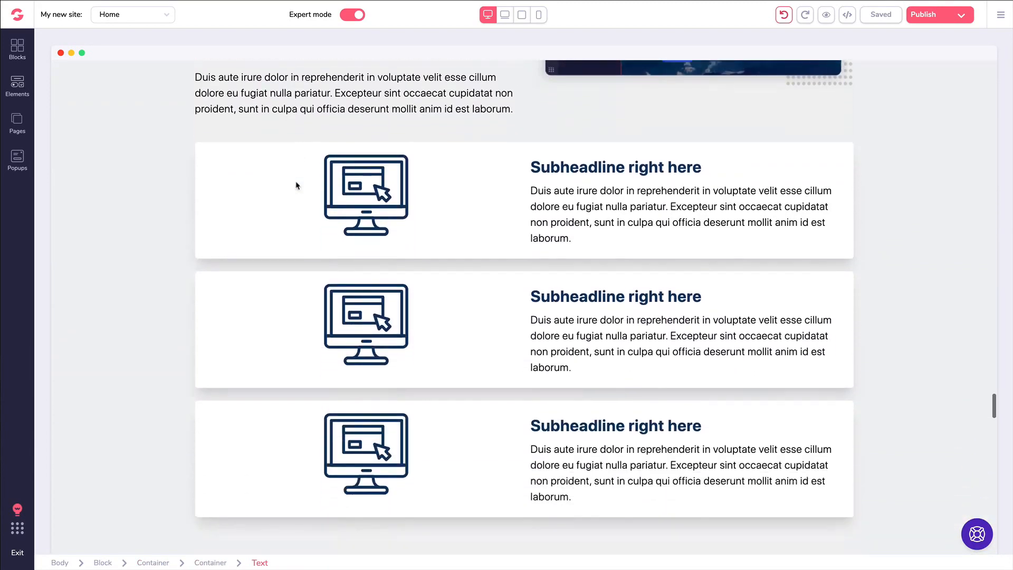
scroll(296, 185, down, 11)
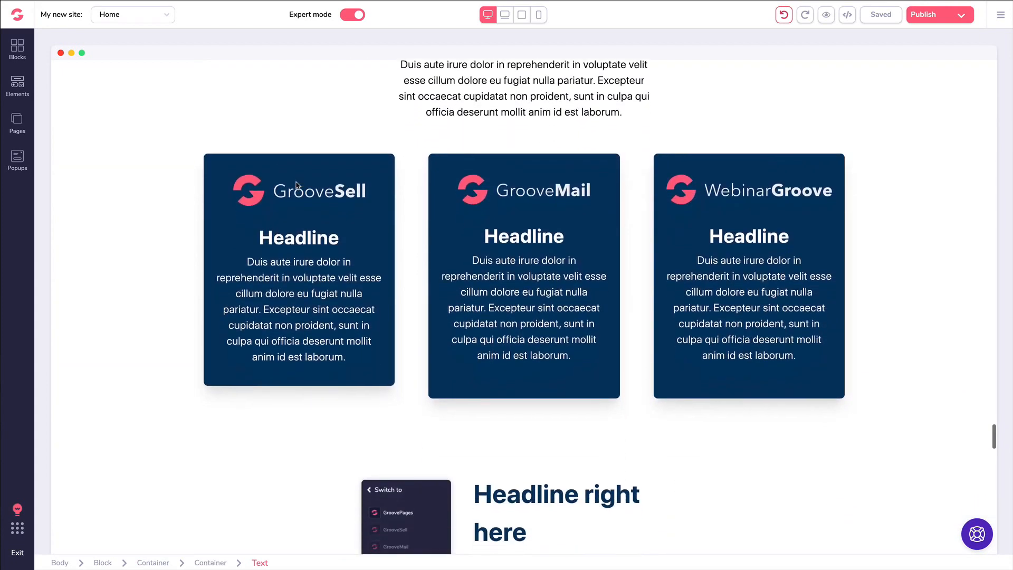
scroll(296, 185, down, 20)
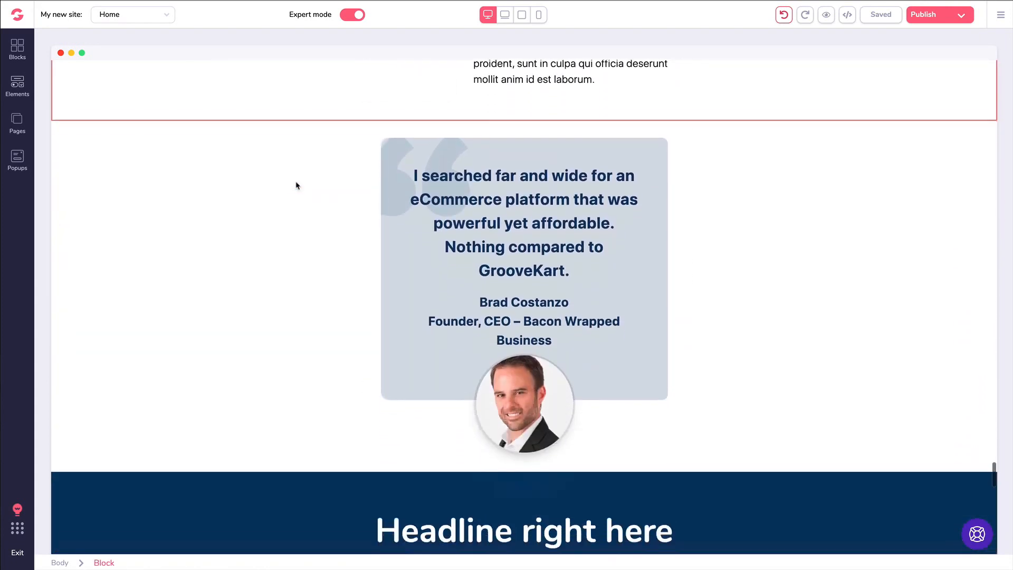
scroll(296, 186, down, 20)
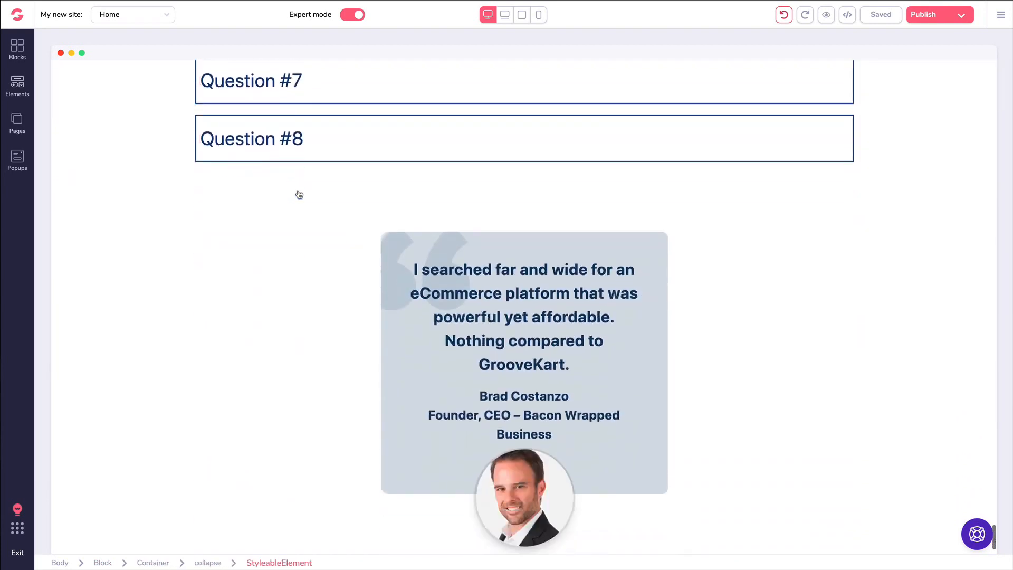
scroll(300, 195, down, 5)
scroll(299, 193, up, 20)
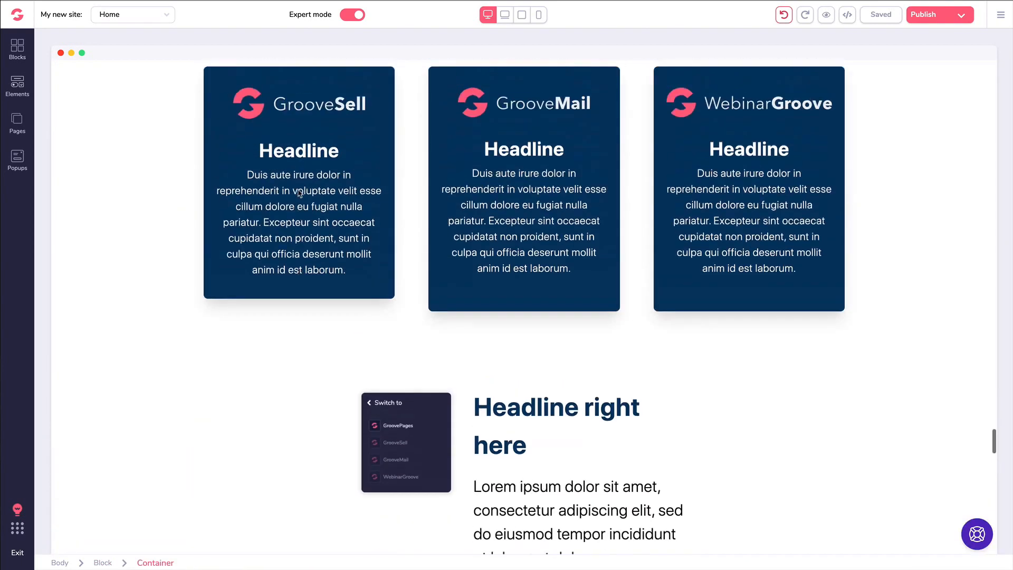
scroll(299, 193, up, 20)
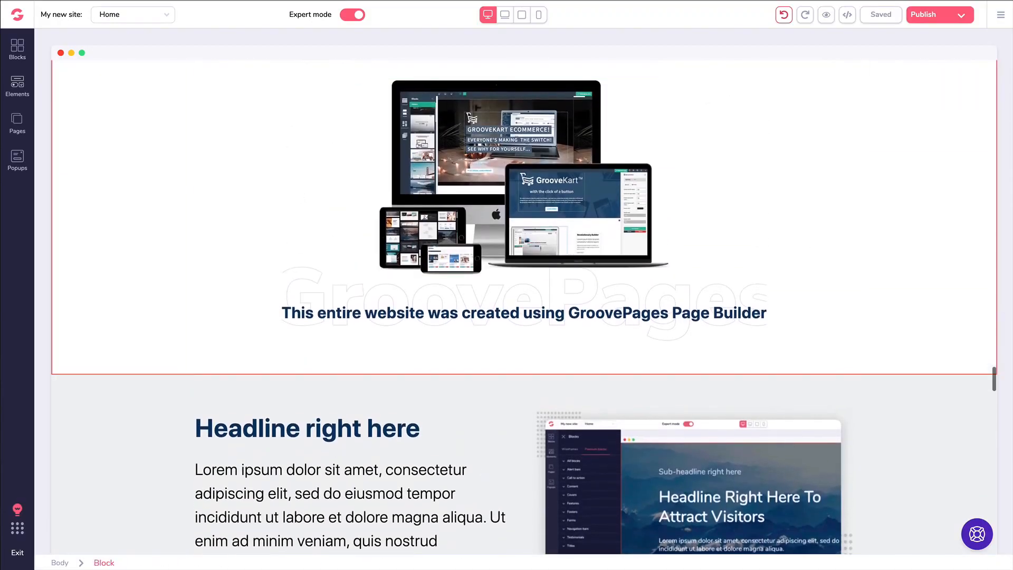
scroll(1003, 232, up, 10)
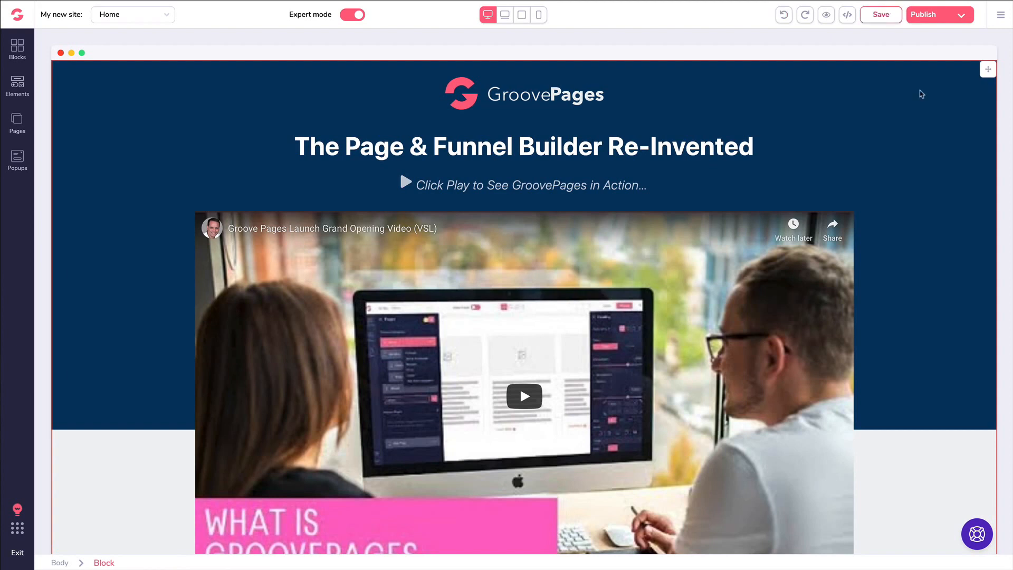
scroll(922, 94, down, 10)
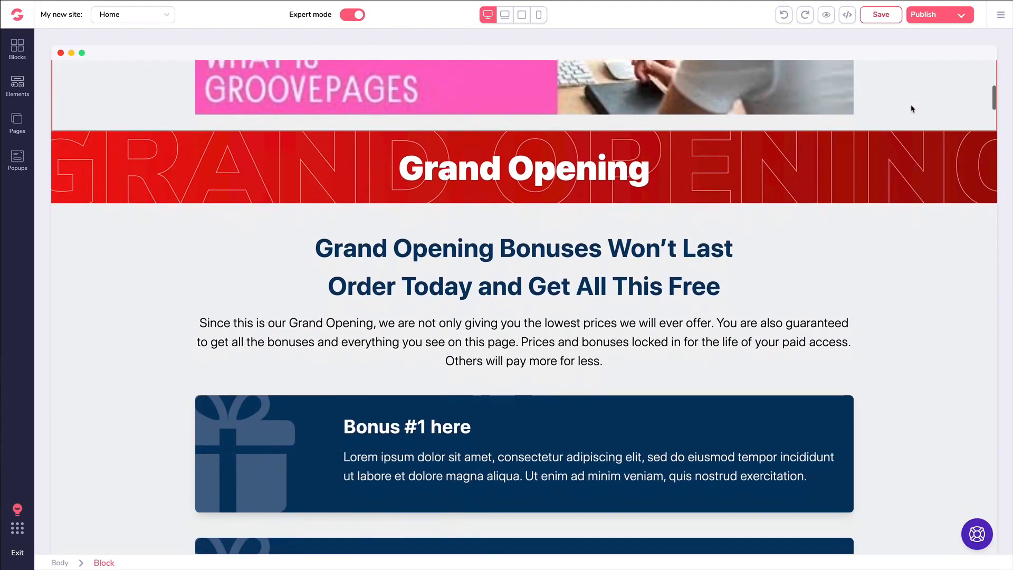
scroll(887, 118, down, 2)
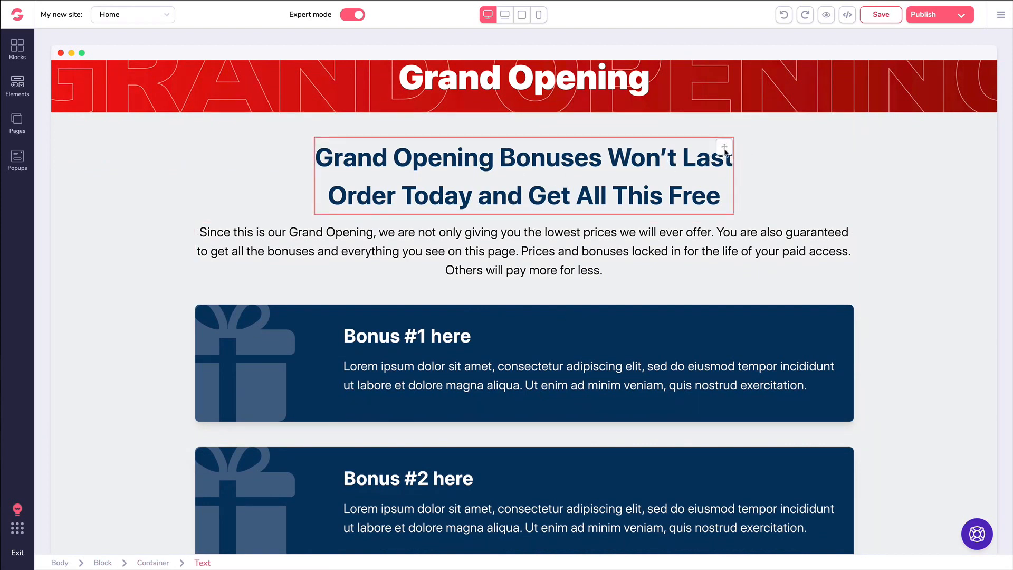
mouse_move(726, 152)
mouse_down()
mouse_move(720, 249)
mouse_move(724, 149)
mouse_up()
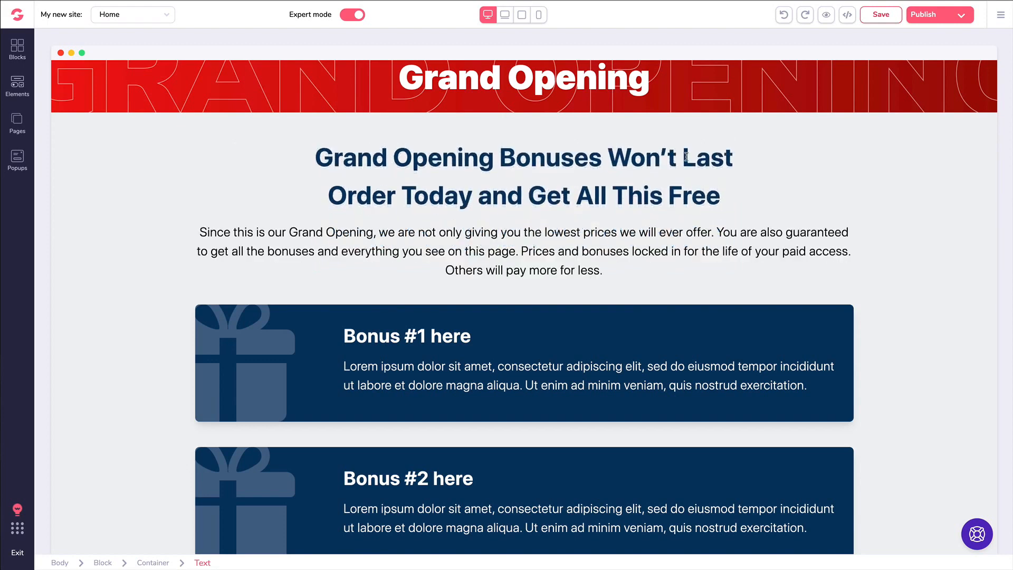
- In the hero block, duplicate the GroovePages logo and then delete the copy
scroll(686, 157, up, 5)
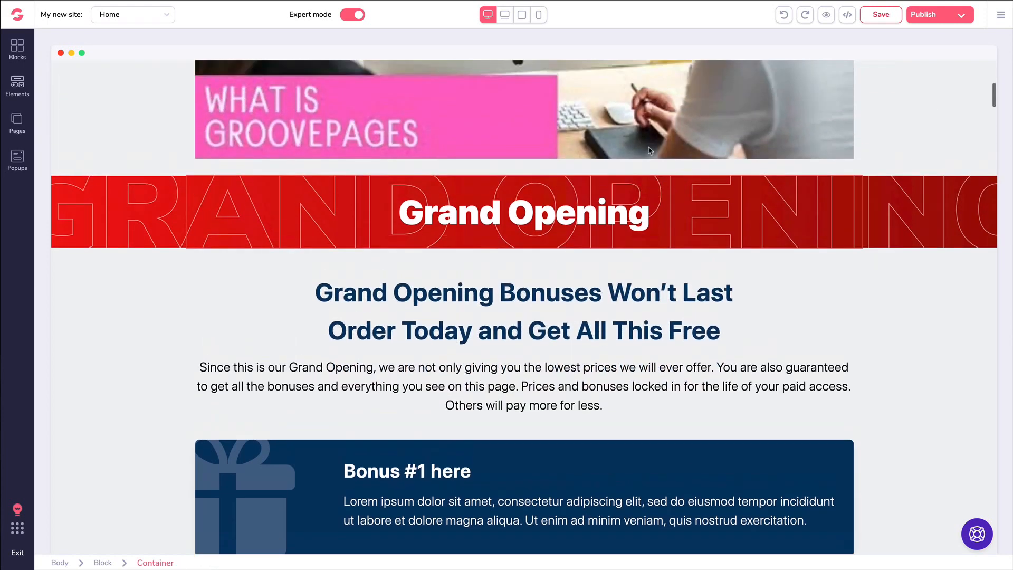
scroll(650, 151, up, 10)
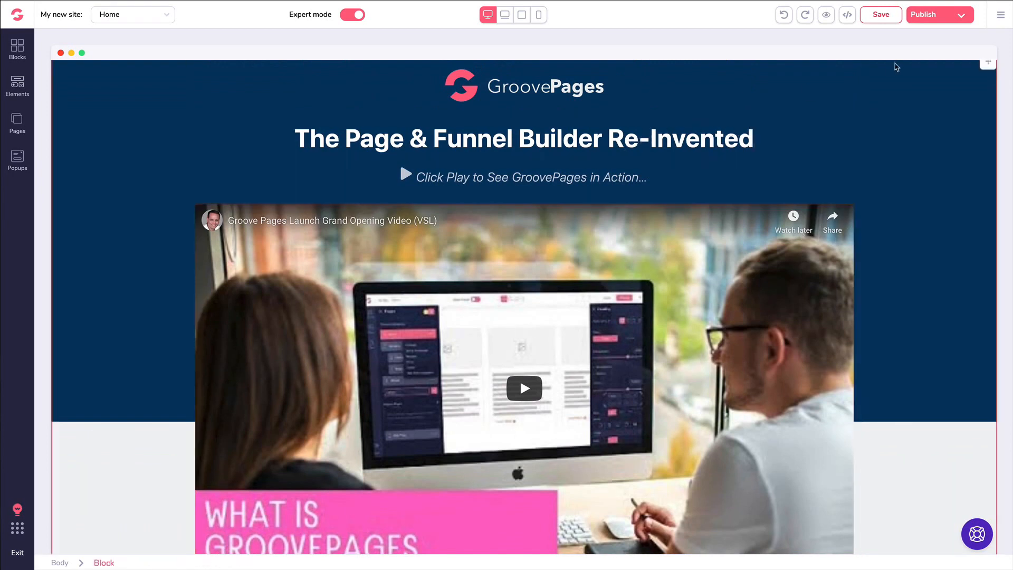
click(894, 98)
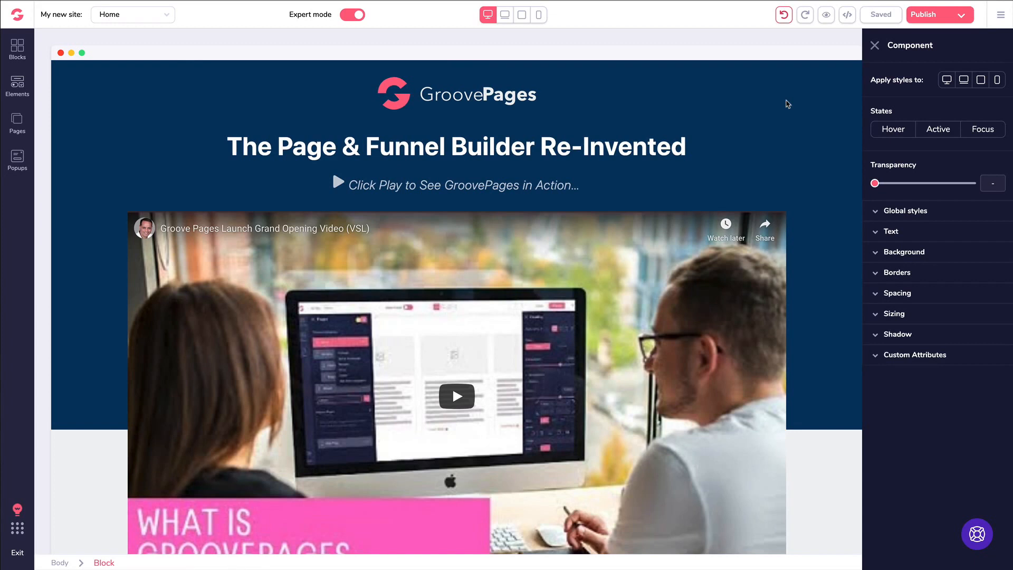
click(422, 98)
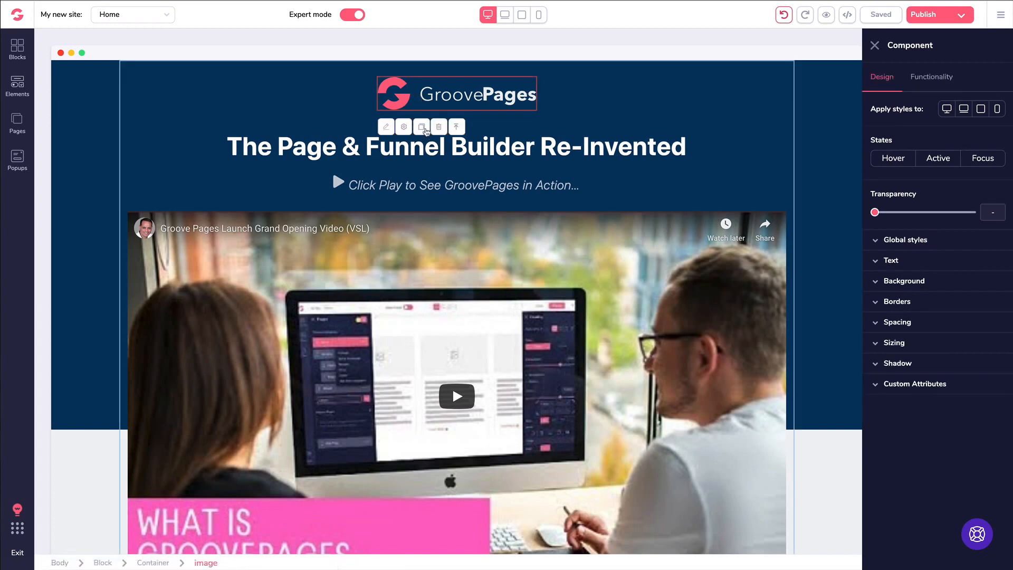
click(422, 128)
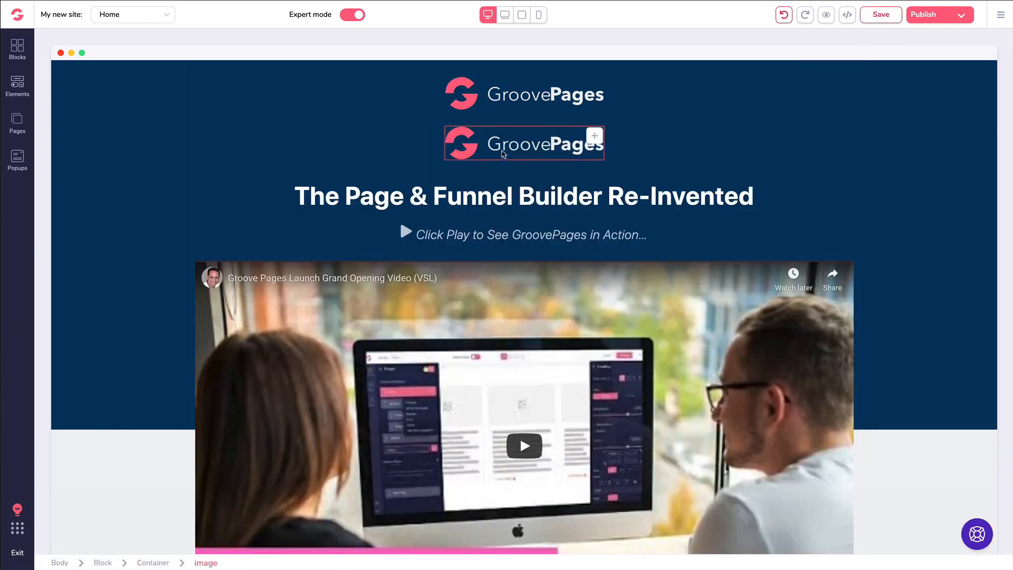
click(476, 139)
click(438, 110)
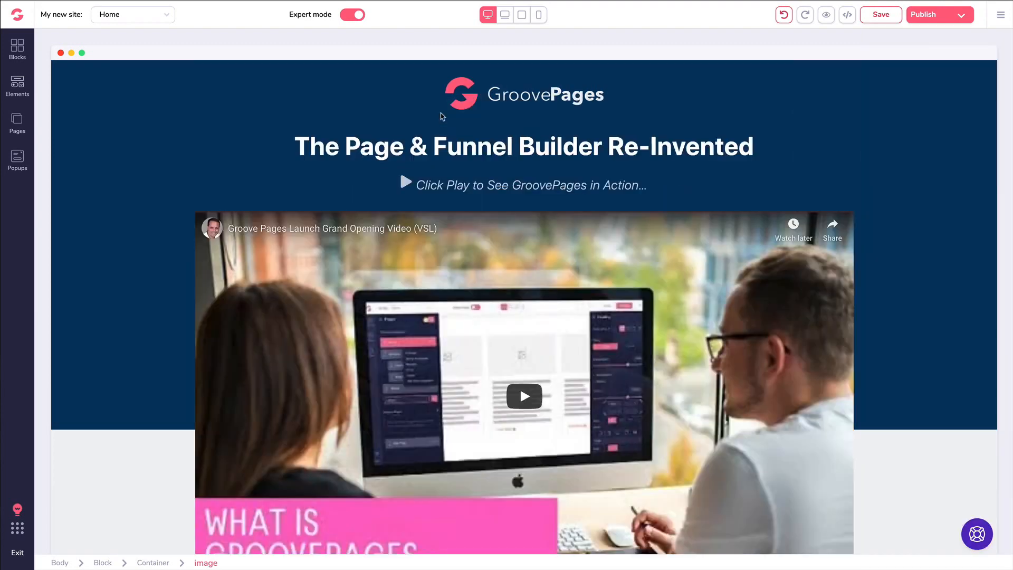
- Duplicate the Bonus #3 card, then delete the duplicate
scroll(507, 174, down, 7)
scroll(508, 183, down, 8)
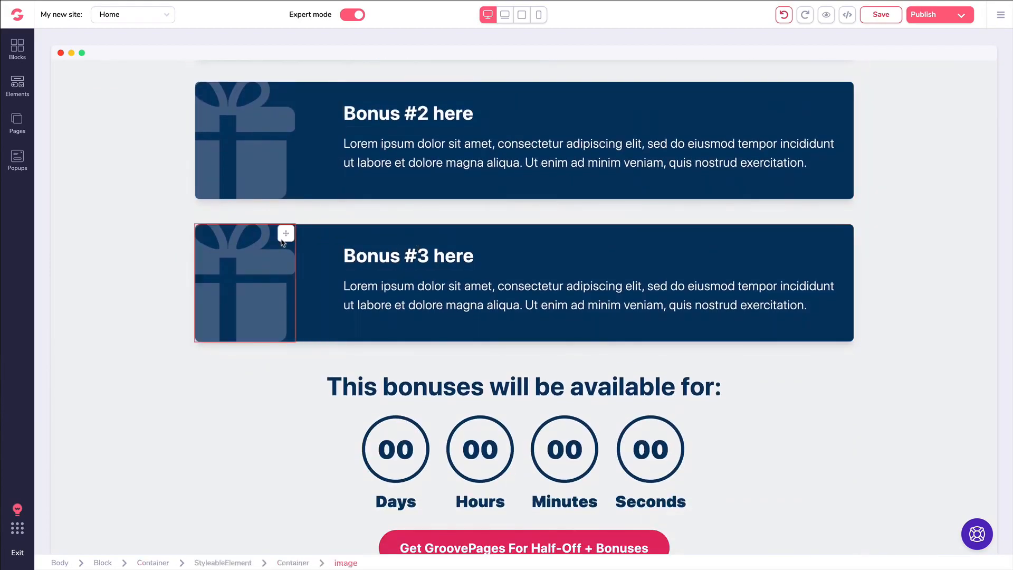
click(409, 281)
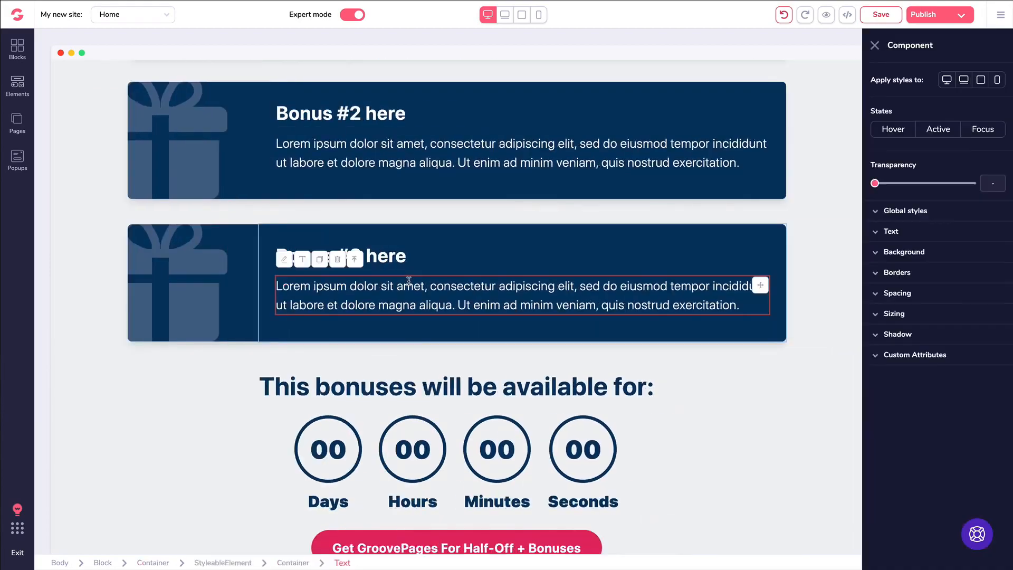
click(350, 255)
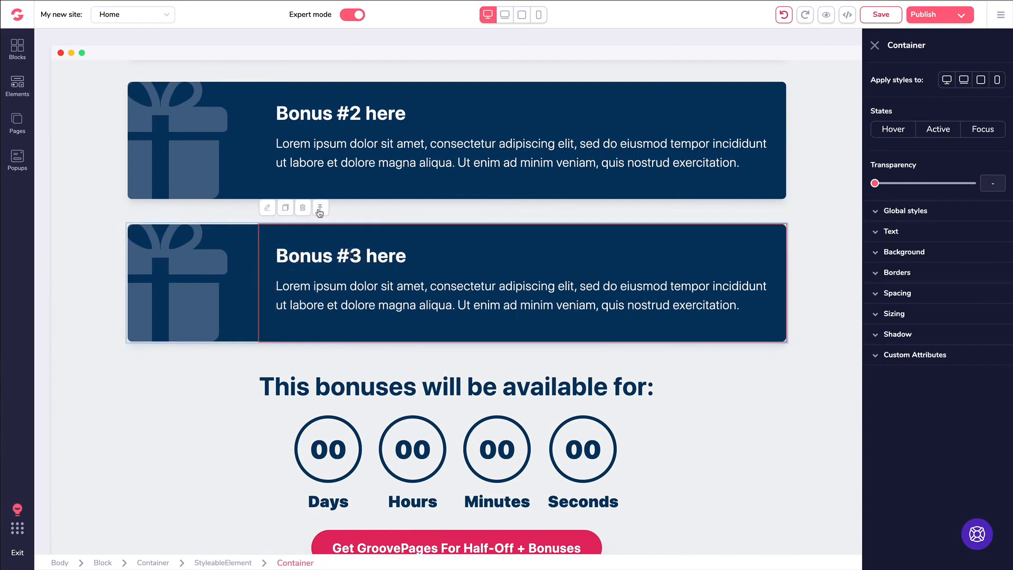
click(320, 210)
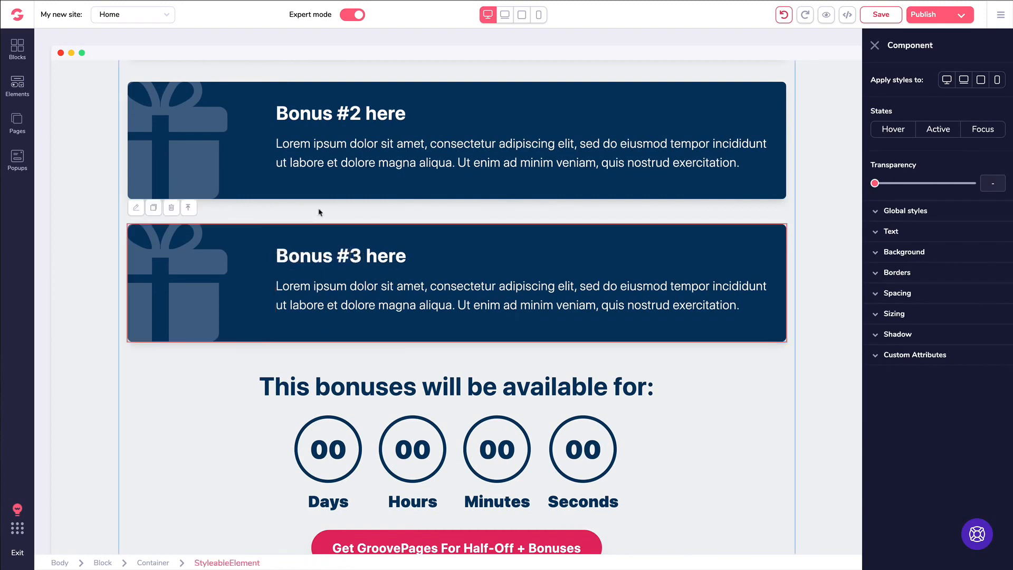
click(154, 208)
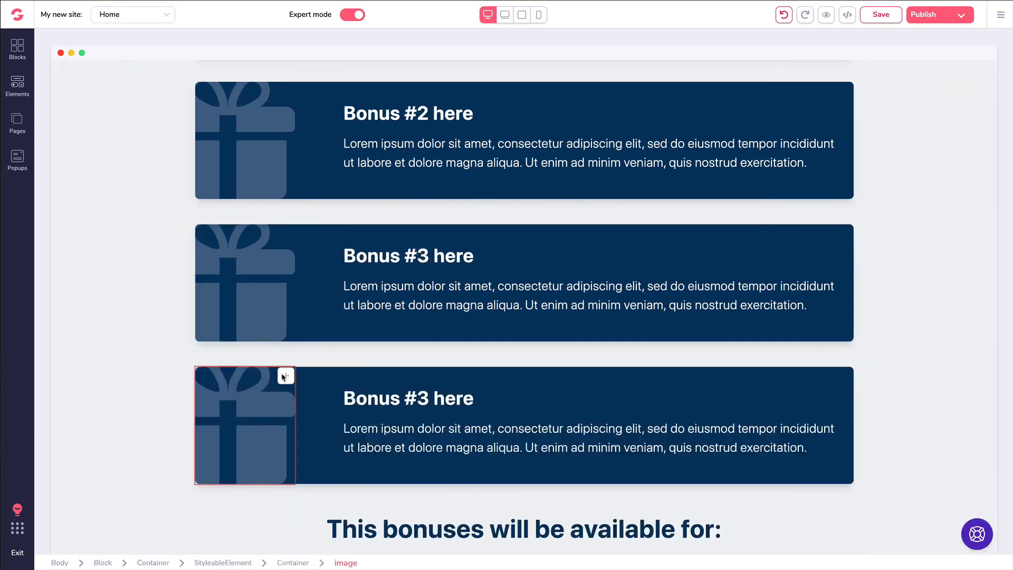
click(338, 386)
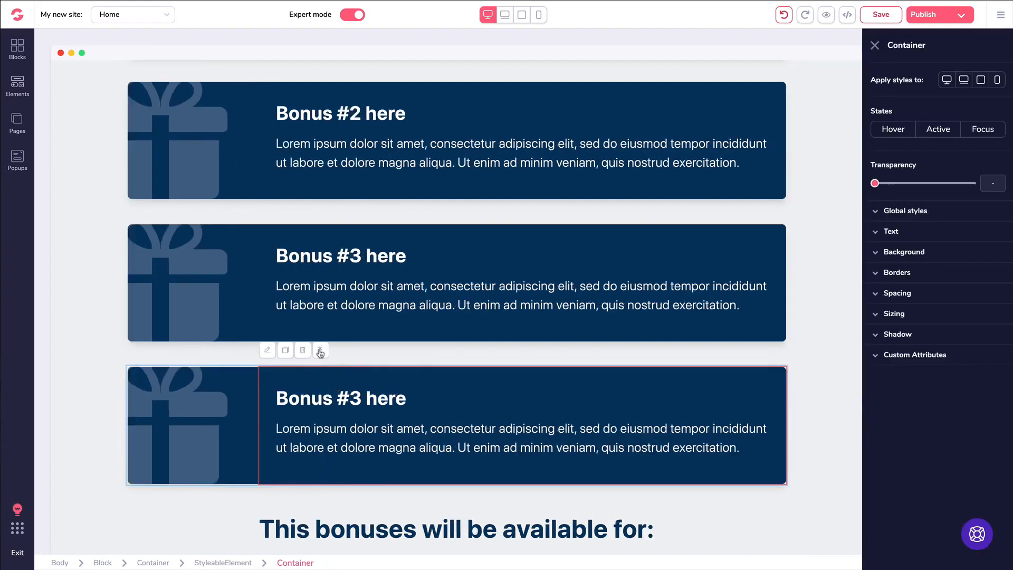
click(320, 351)
click(171, 350)
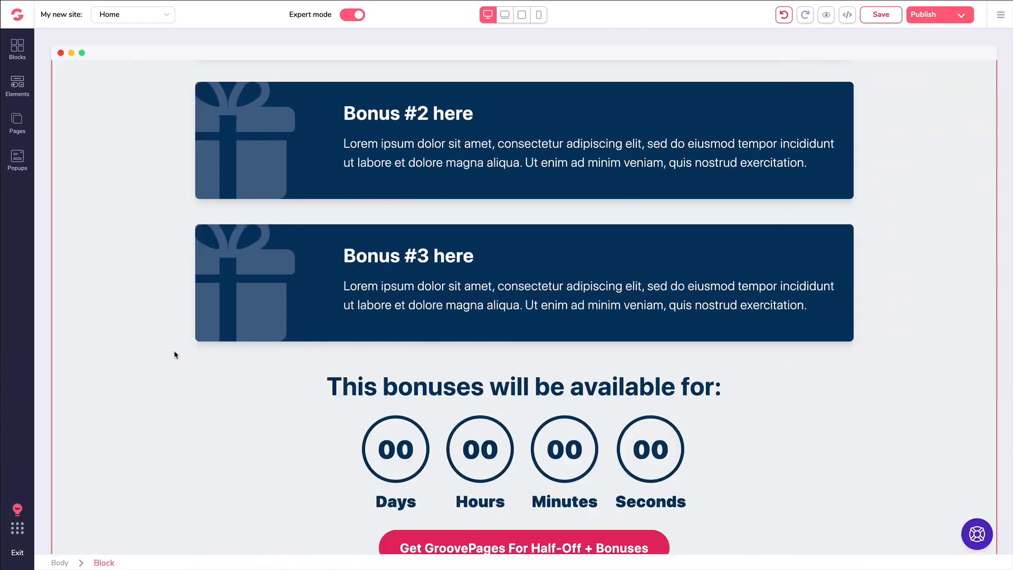
- Duplicate the headline section with the screenshot image, then delete the copied section
scroll(355, 262, down, 12)
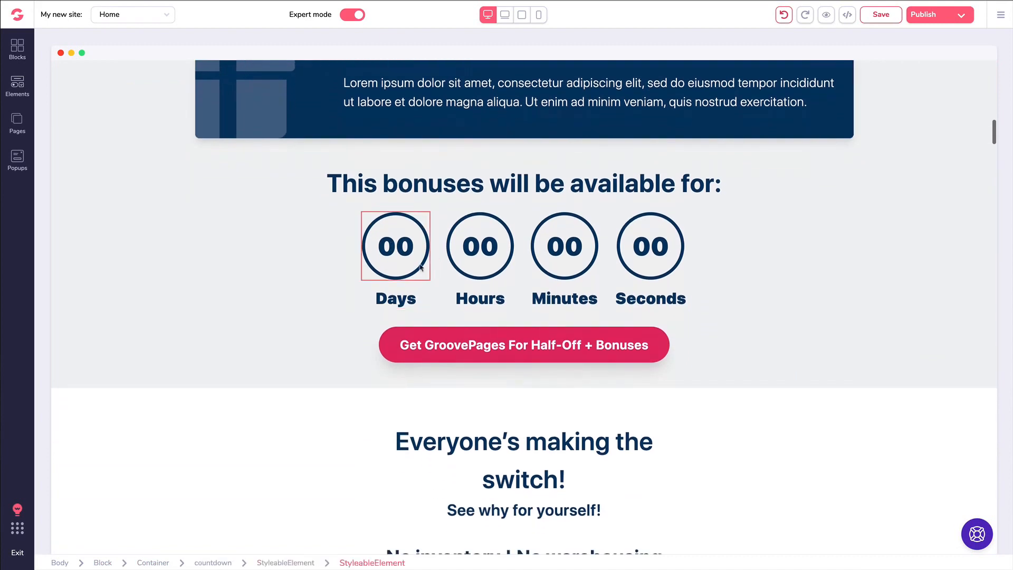
scroll(437, 279, down, 5)
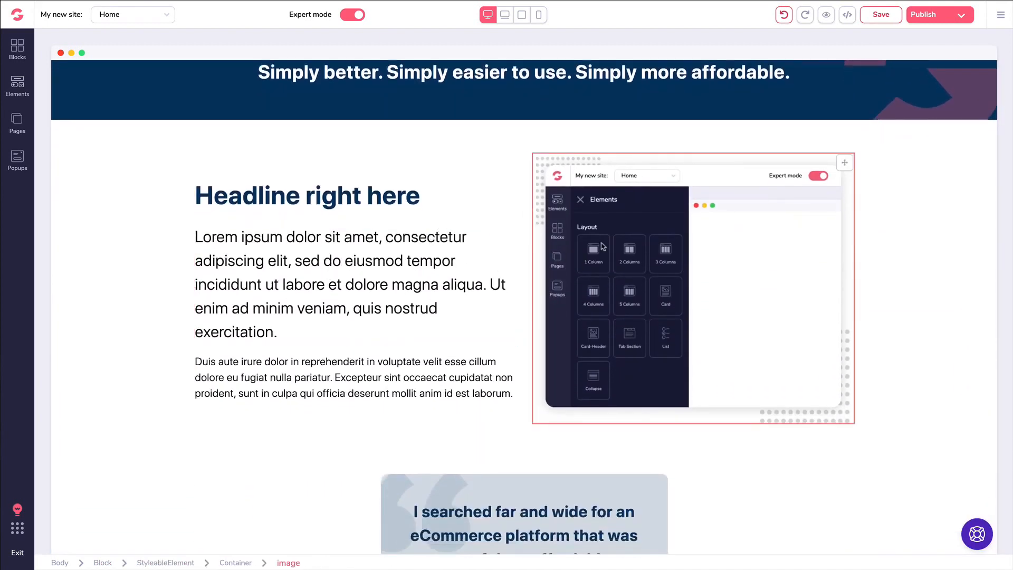
click(603, 246)
click(206, 180)
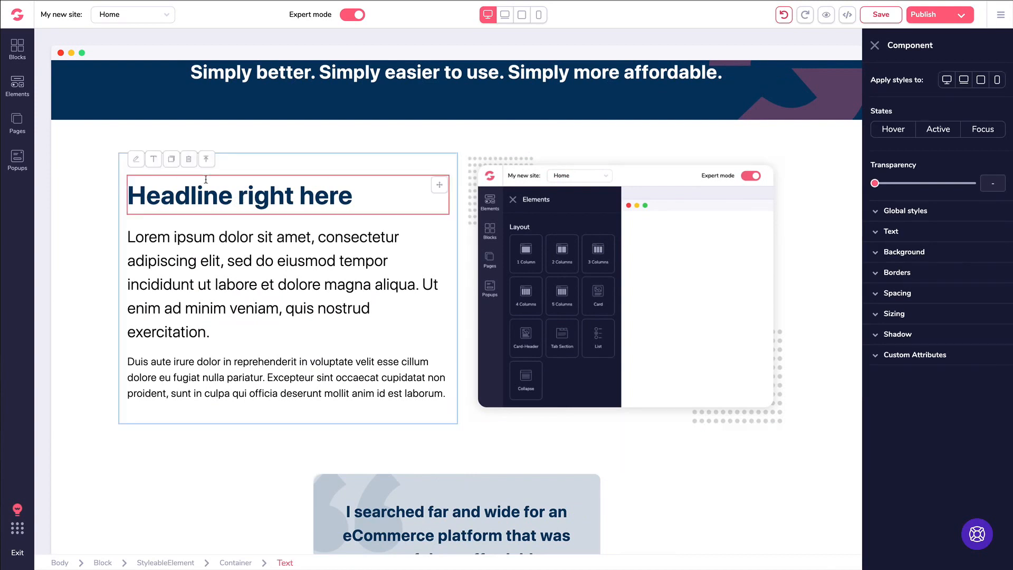
scroll(253, 284, down, 1)
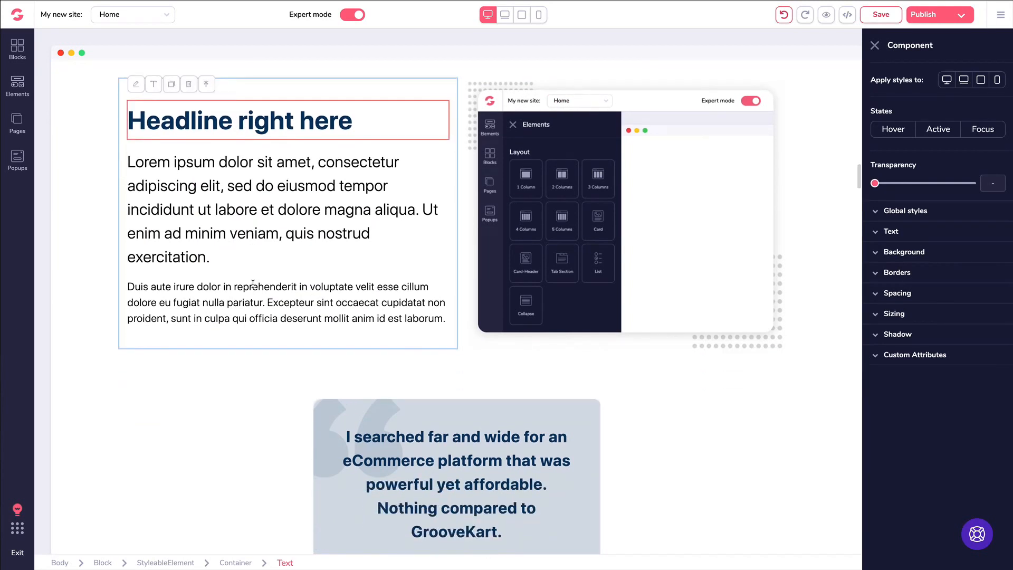
scroll(95, 227, up, 2)
click(91, 210)
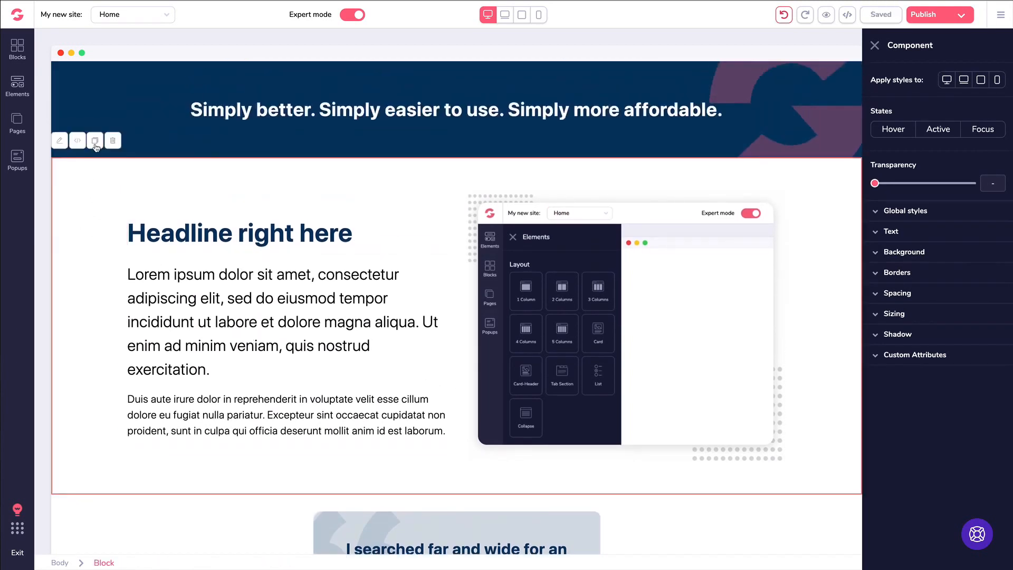
click(95, 141)
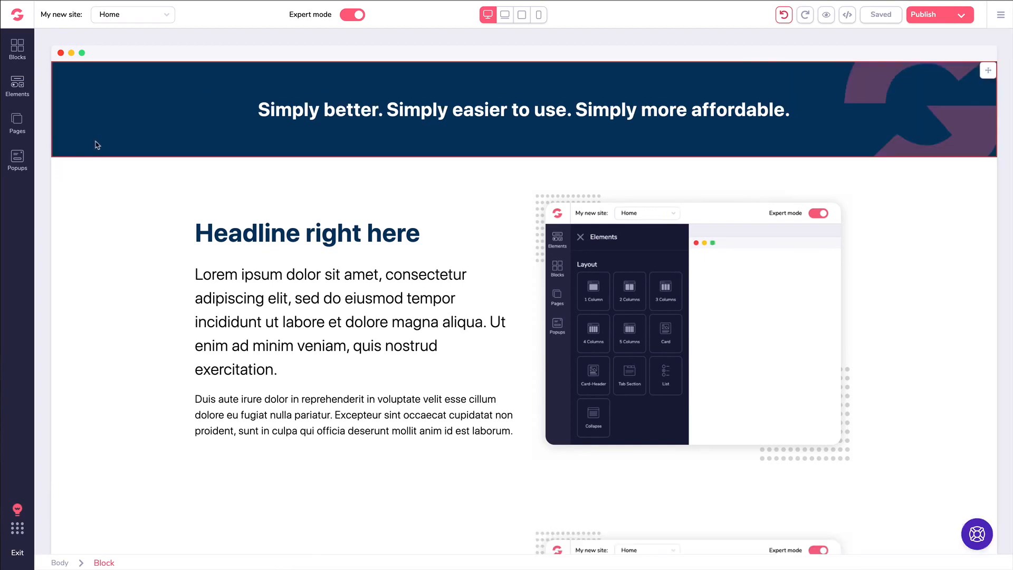
scroll(123, 165, down, 5)
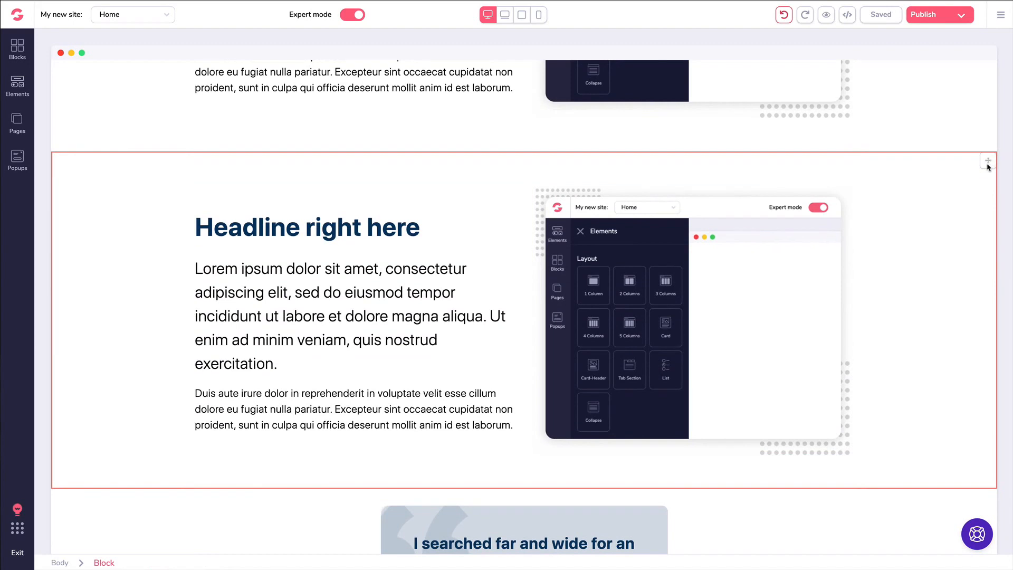
click(102, 182)
click(114, 143)
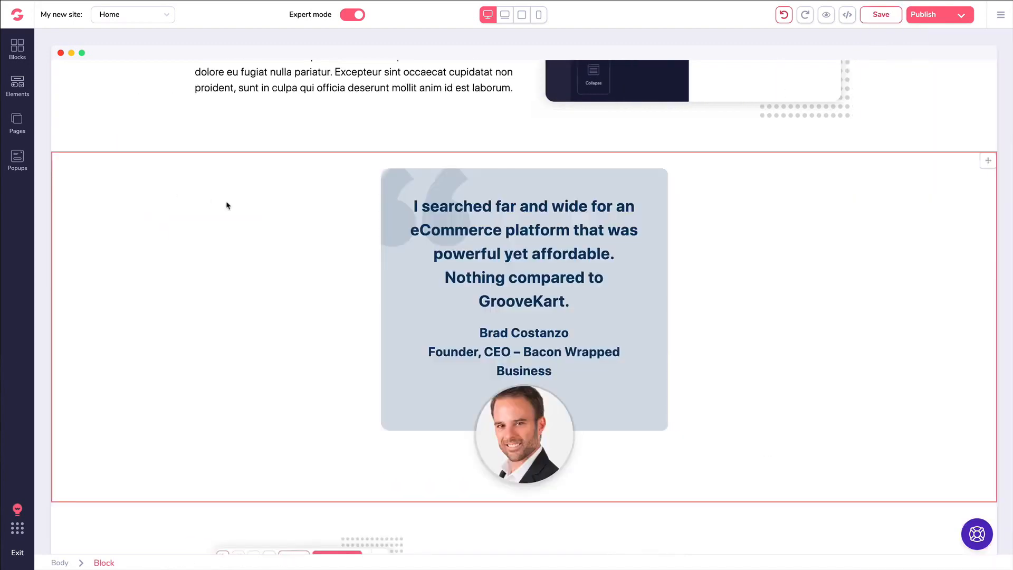
scroll(228, 205, up, 15)
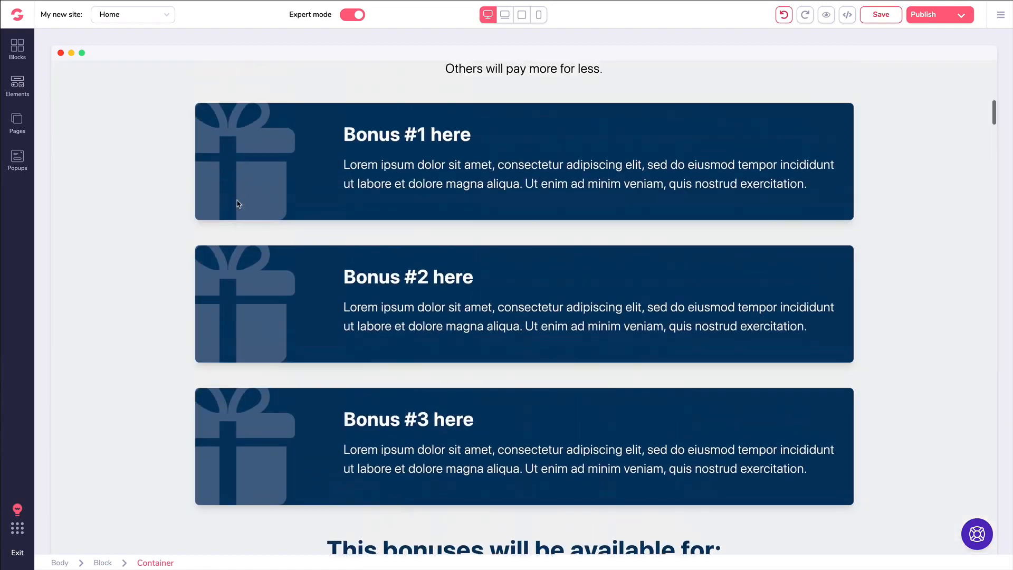
scroll(237, 204, up, 12)
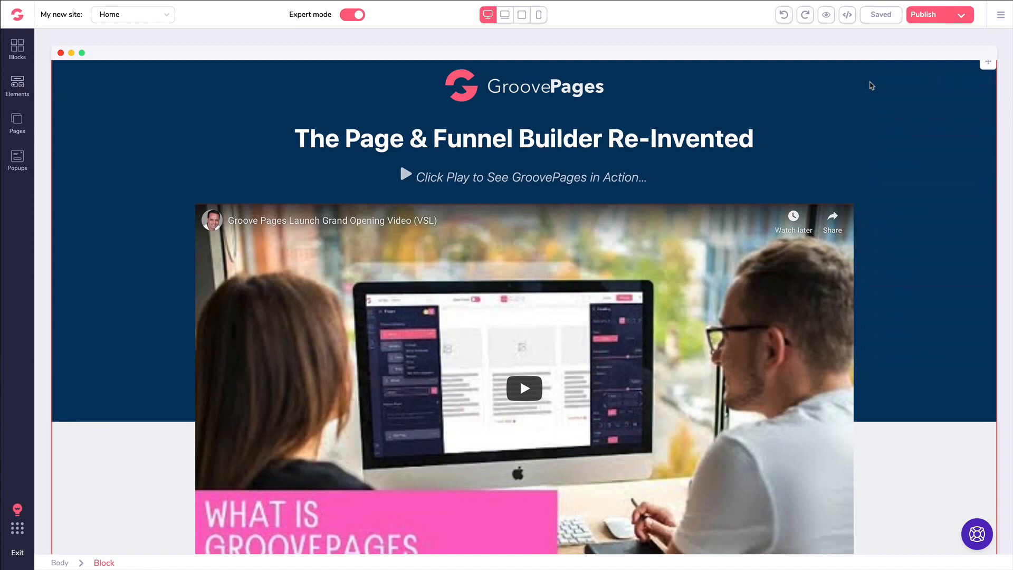
- Edit the hero headline inline, browsing colour and size options and picking the titillium-web font
click(408, 137)
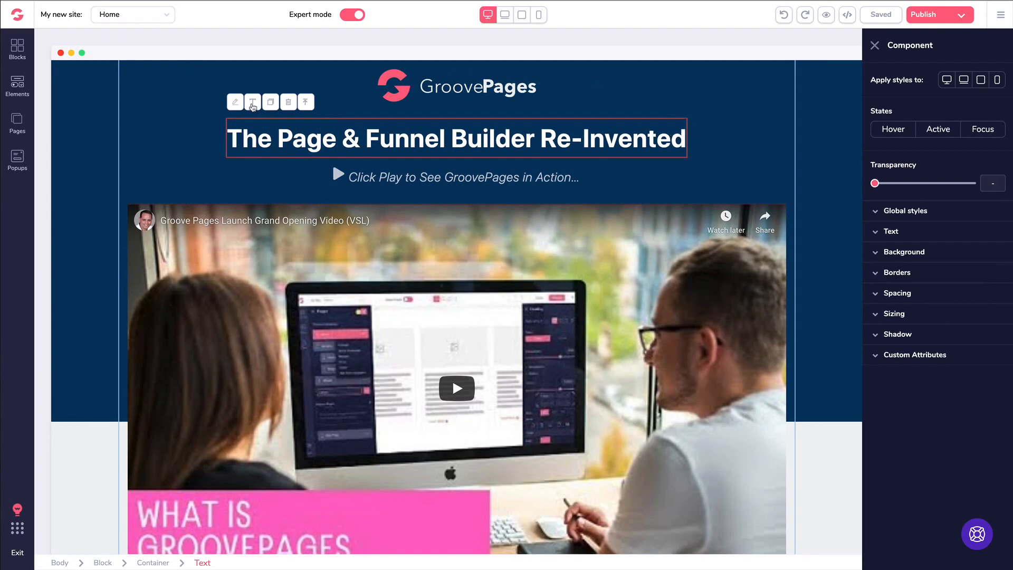
click(251, 104)
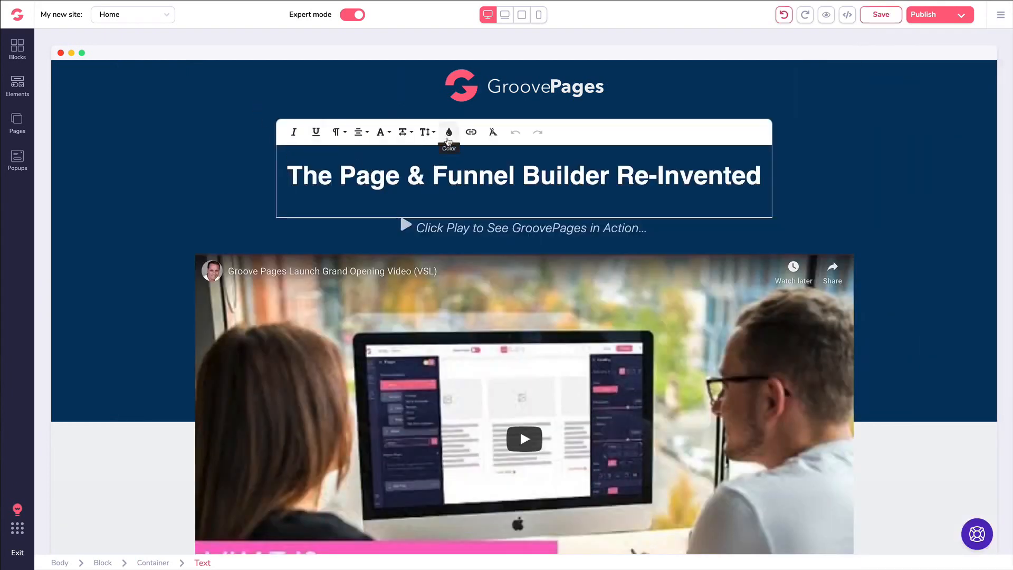
click(449, 132)
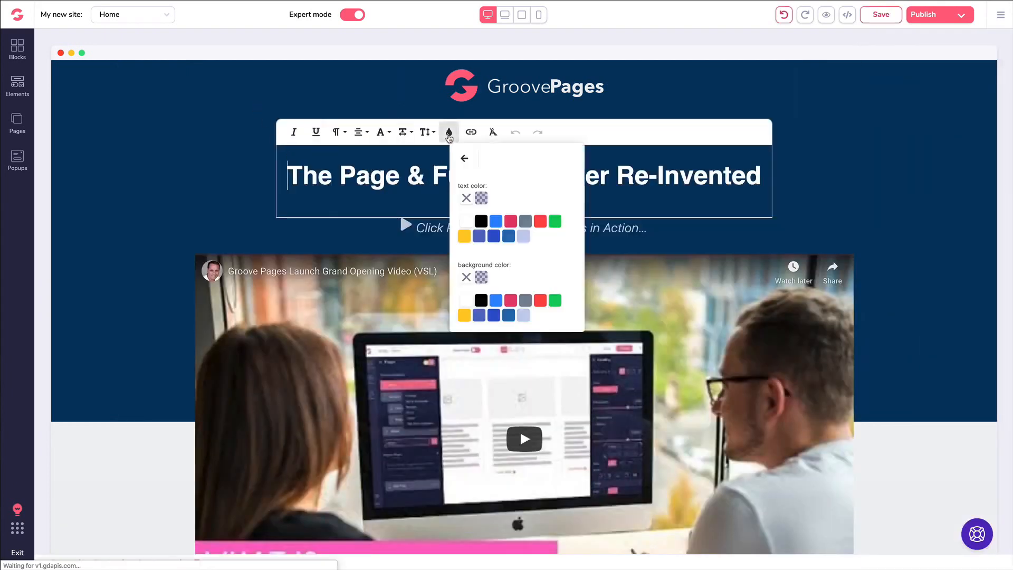
click(464, 159)
click(429, 132)
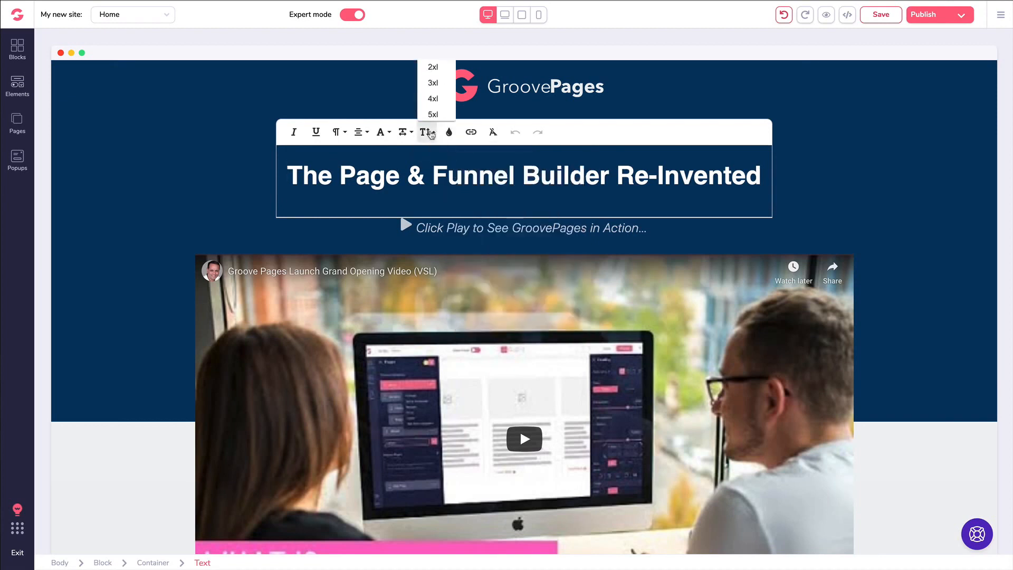
click(429, 133)
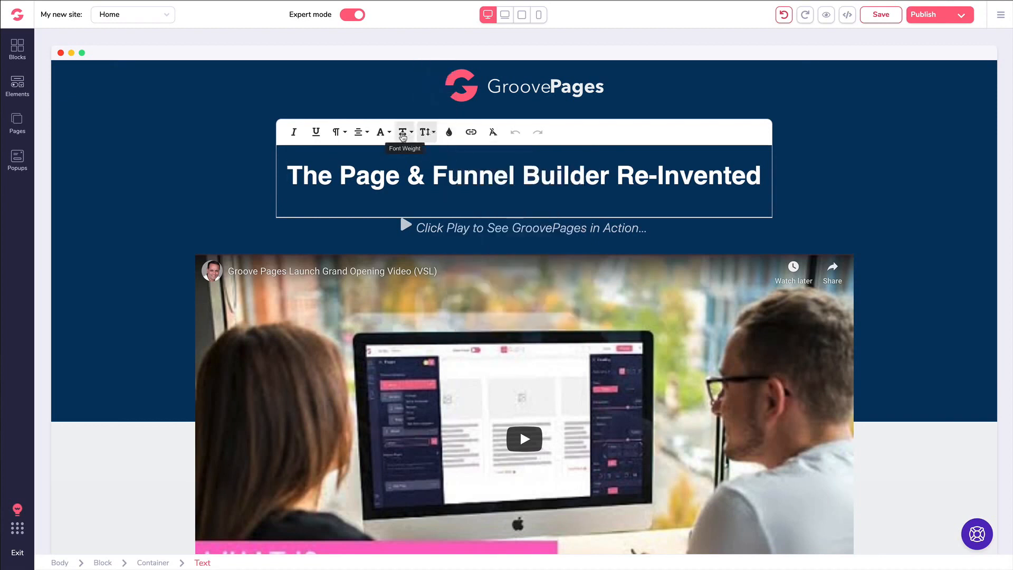
click(380, 132)
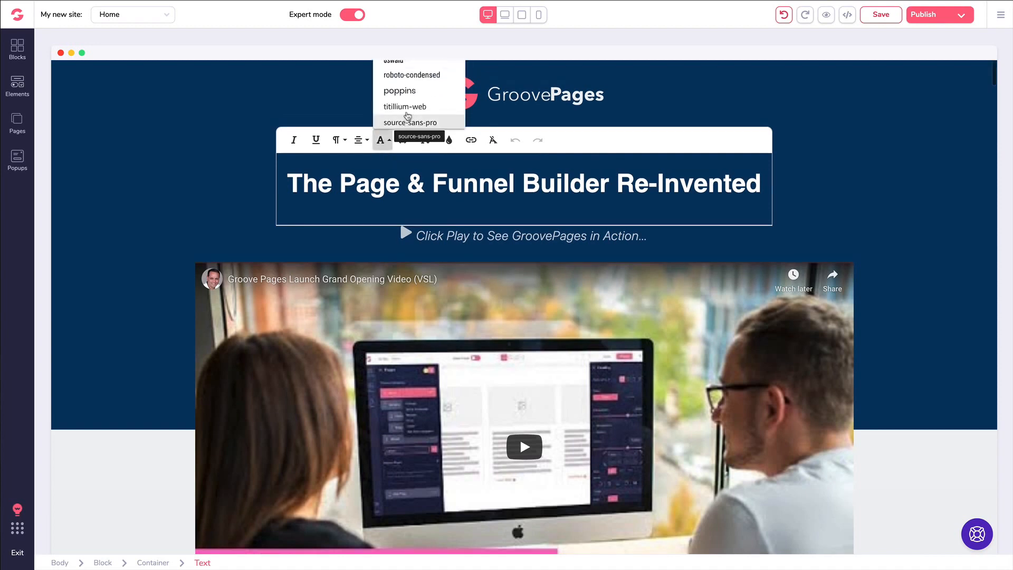
scroll(407, 115, down, 2)
scroll(406, 116, up, 2)
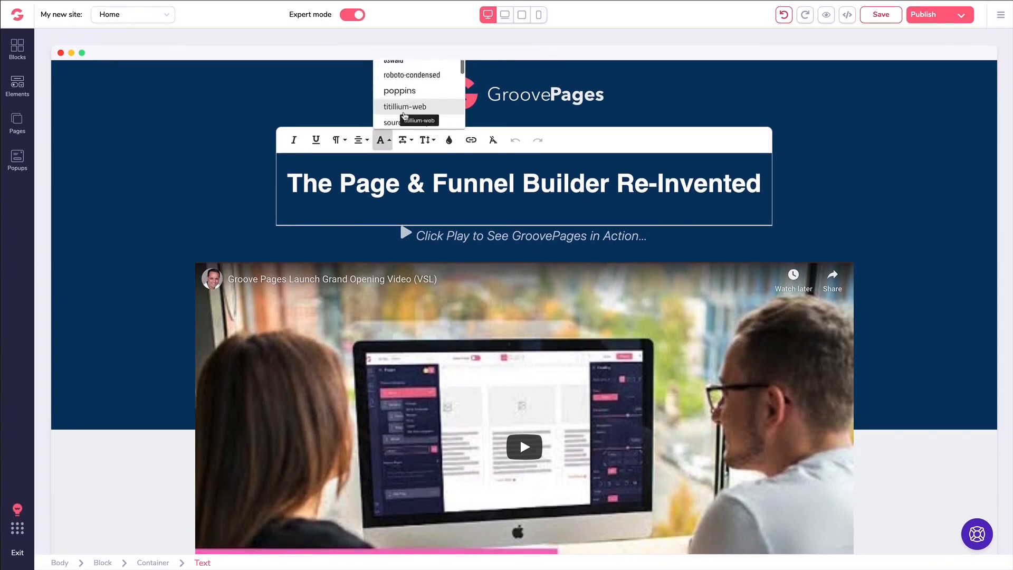
click(404, 111)
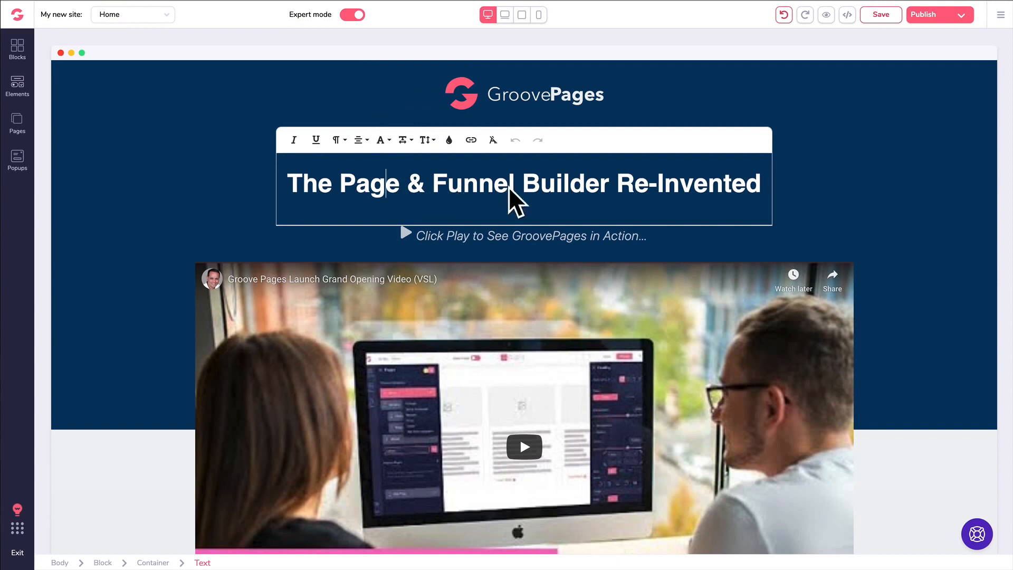
- Replace 'Funnel' with 'World', then undo so the headline reads 'The Page & Funnel Builder Re-Invented'
drag(517, 186, 436, 186)
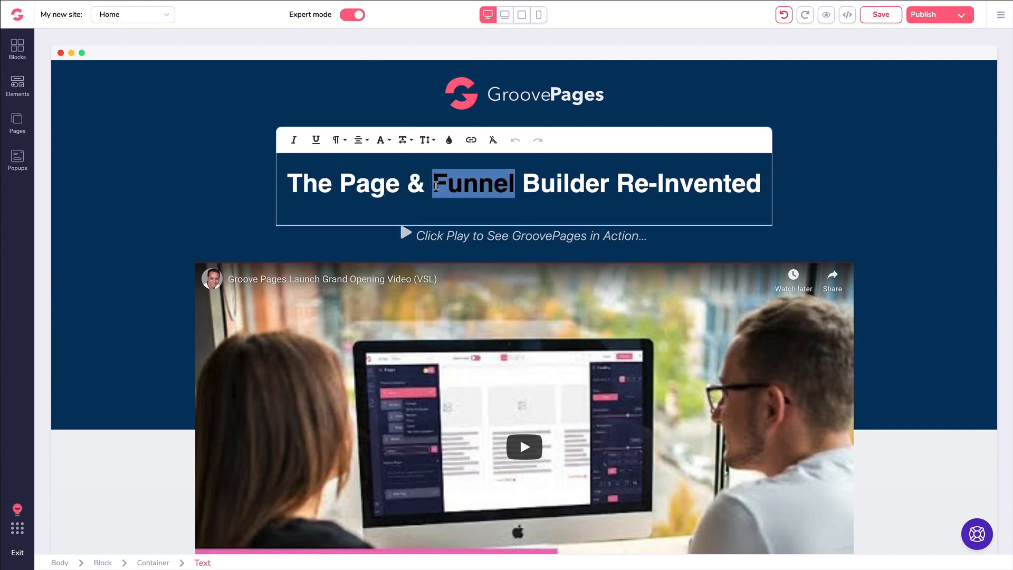
text(Hellow)
key(BackSpace)
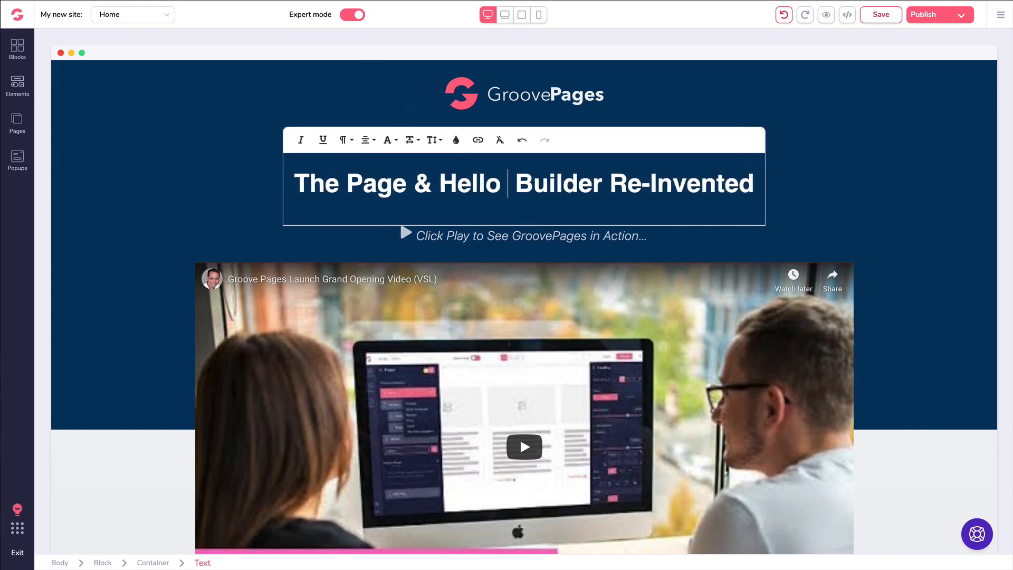
text(World)
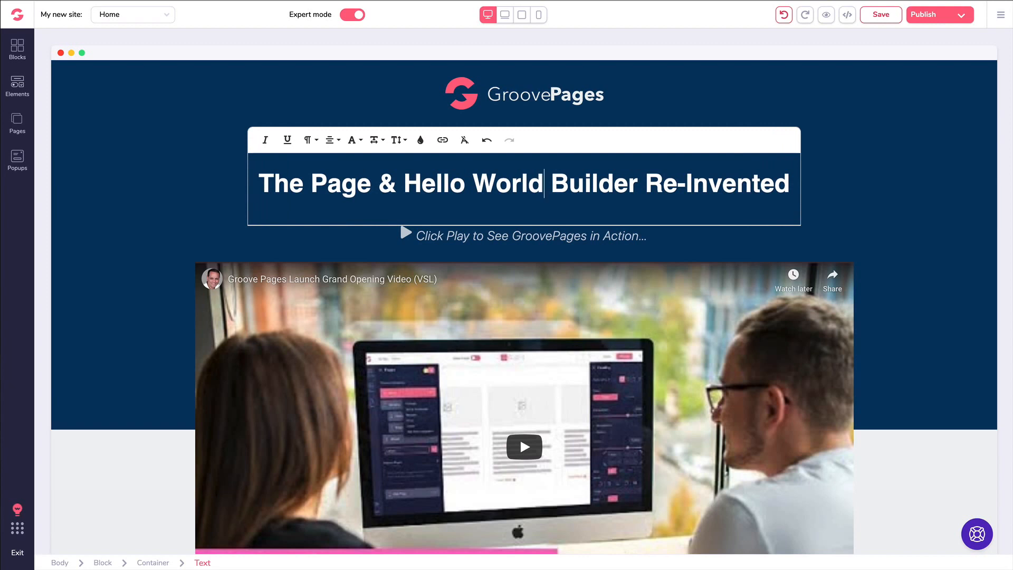
key(ctrl+z)
key(ctrl+z)
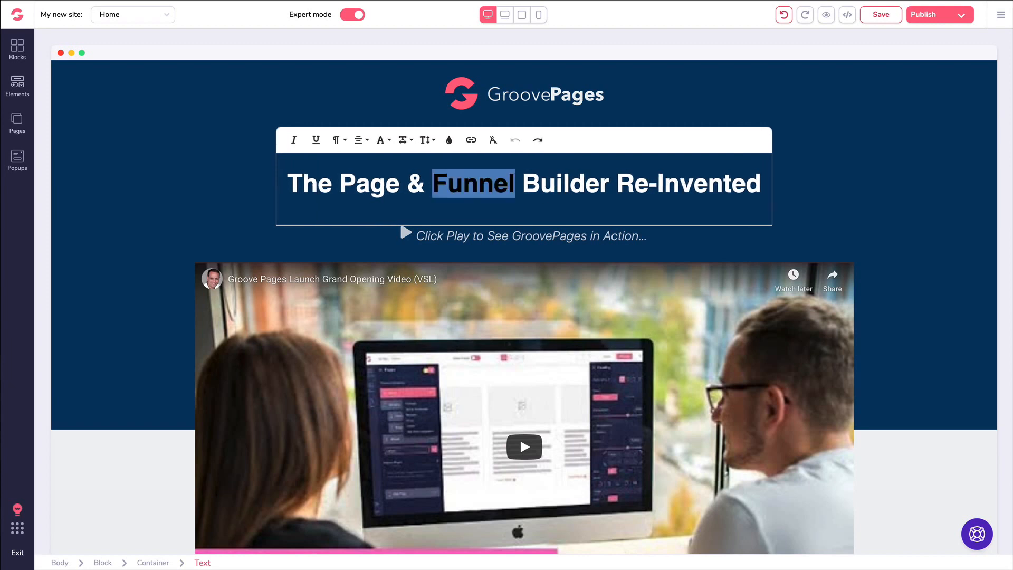
click(541, 183)
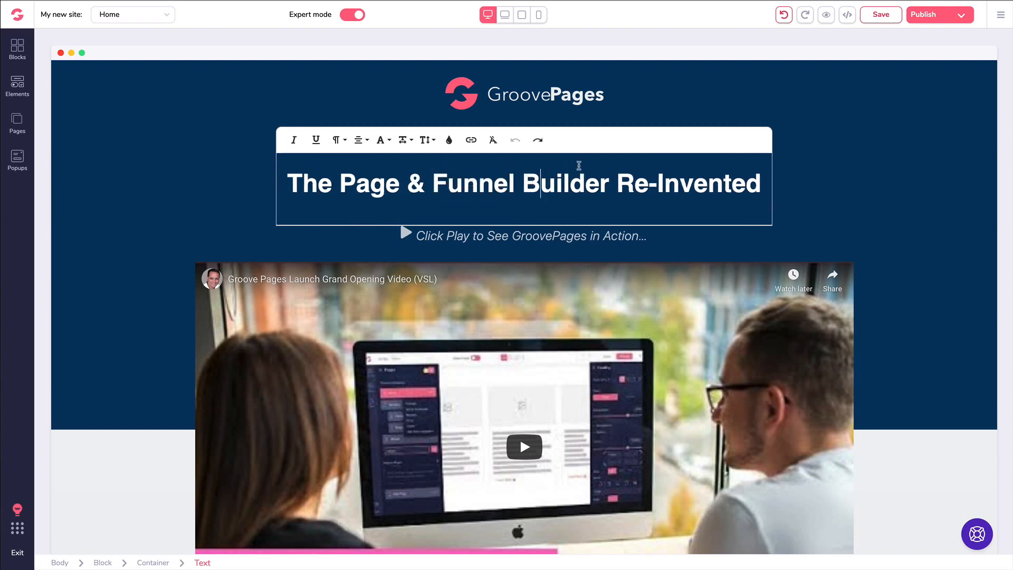
click(232, 161)
click(351, 148)
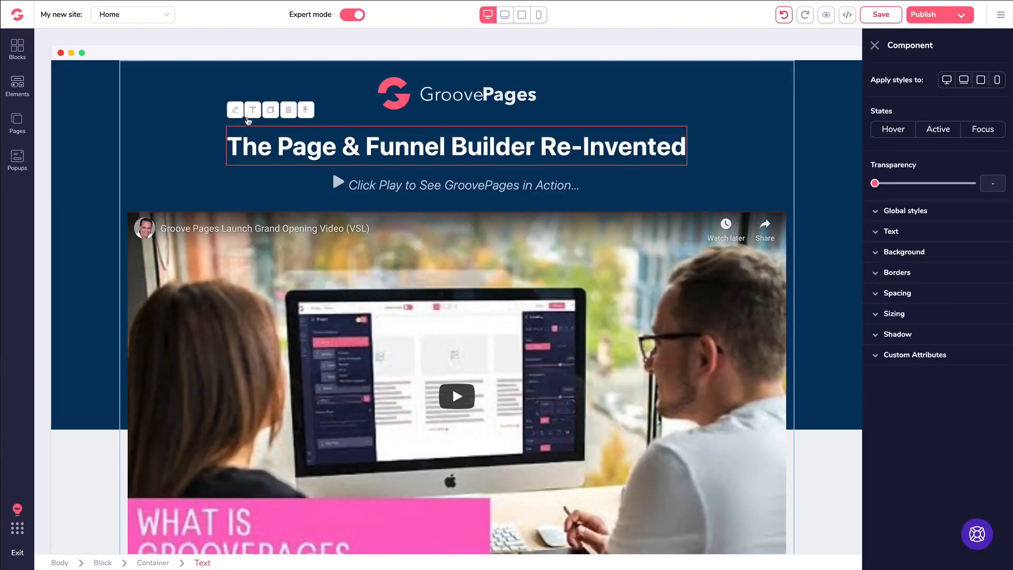
click(879, 232)
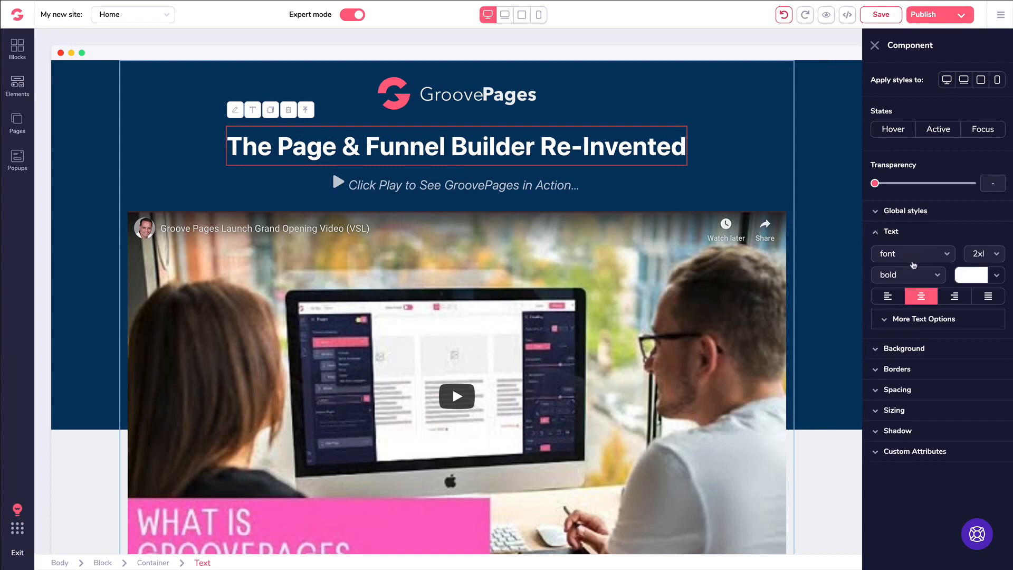
click(912, 259)
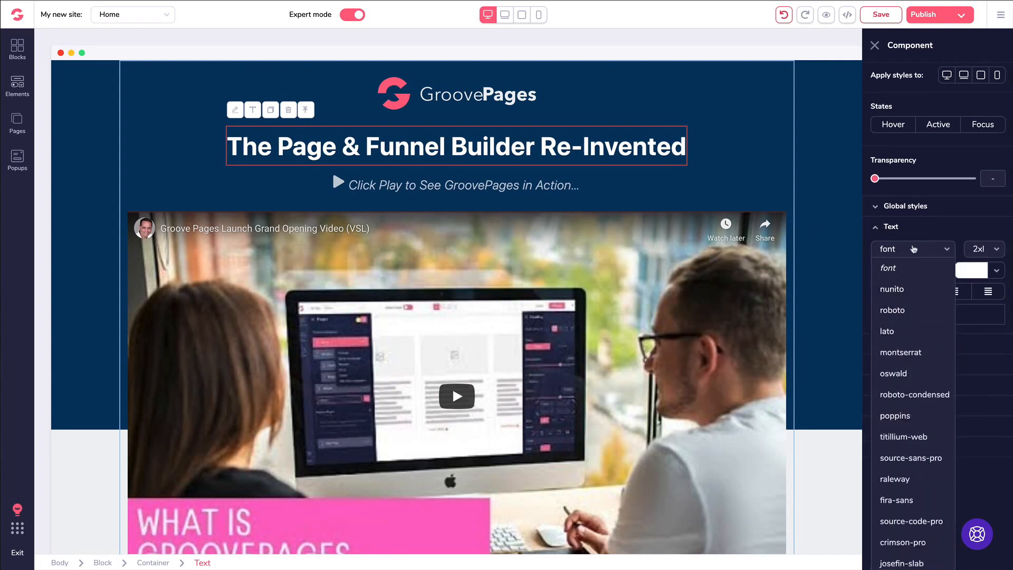
click(920, 232)
click(911, 236)
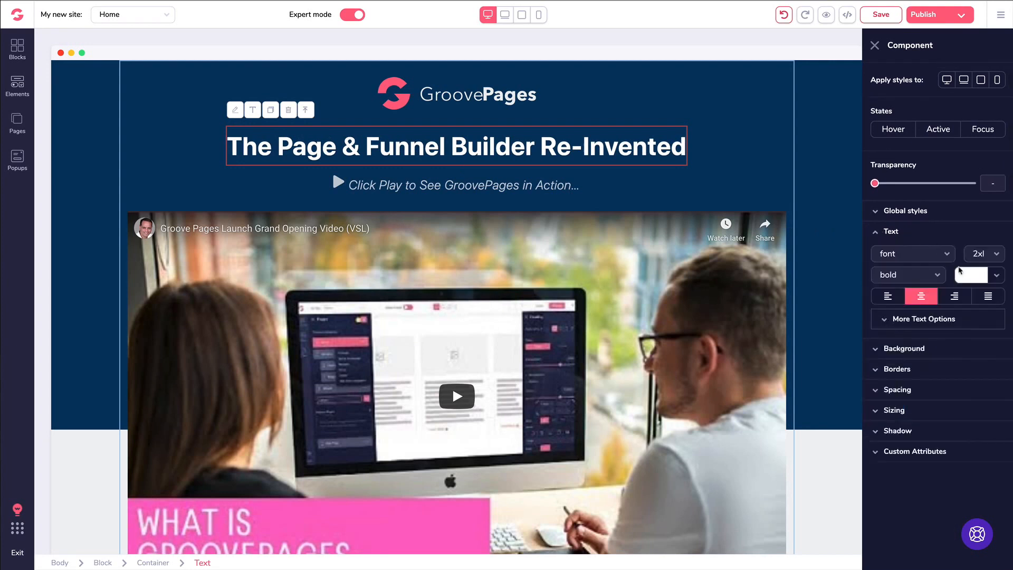
click(964, 273)
mouse_move(920, 339)
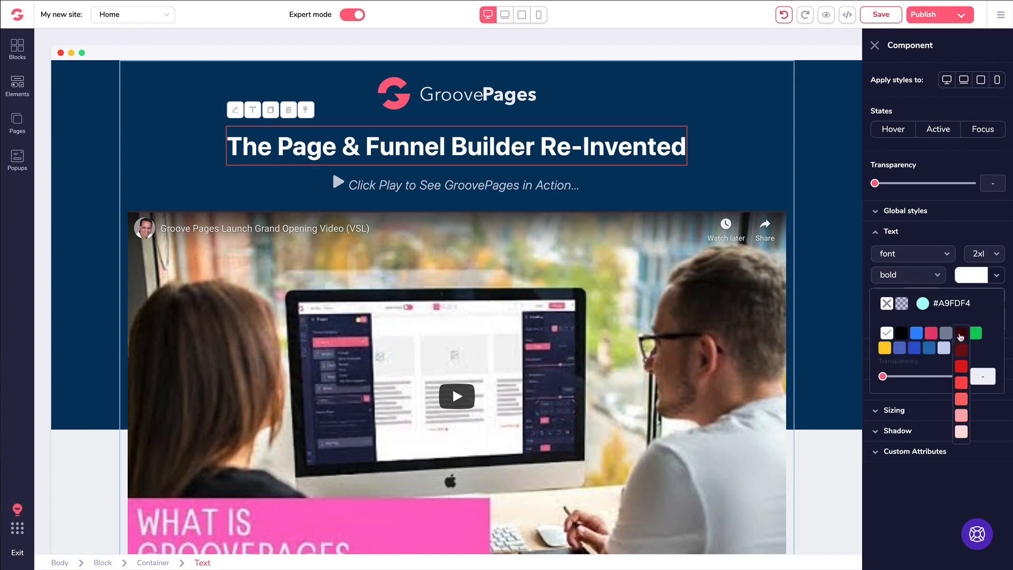
click(961, 334)
click(968, 279)
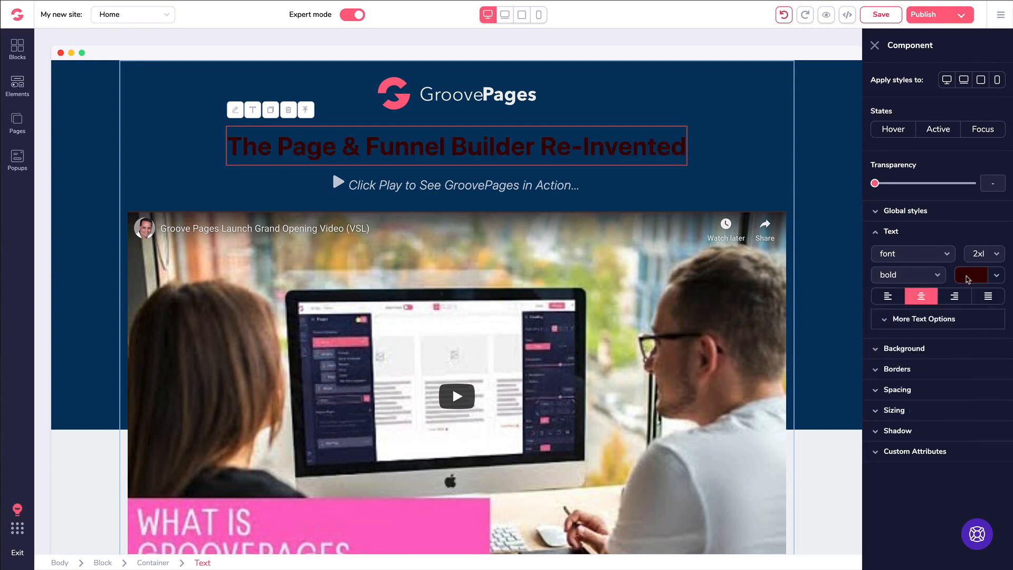
click(784, 15)
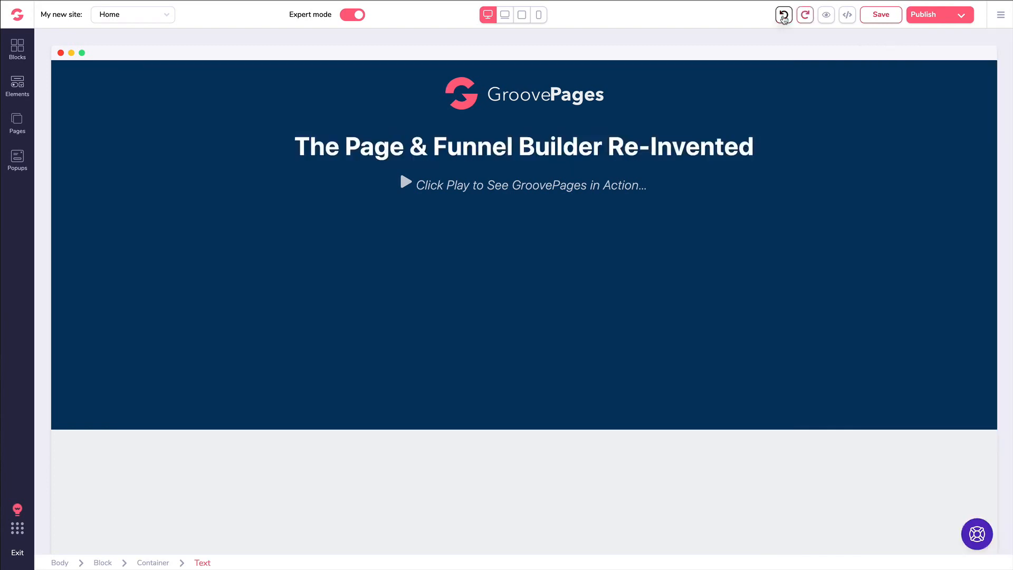
click(551, 148)
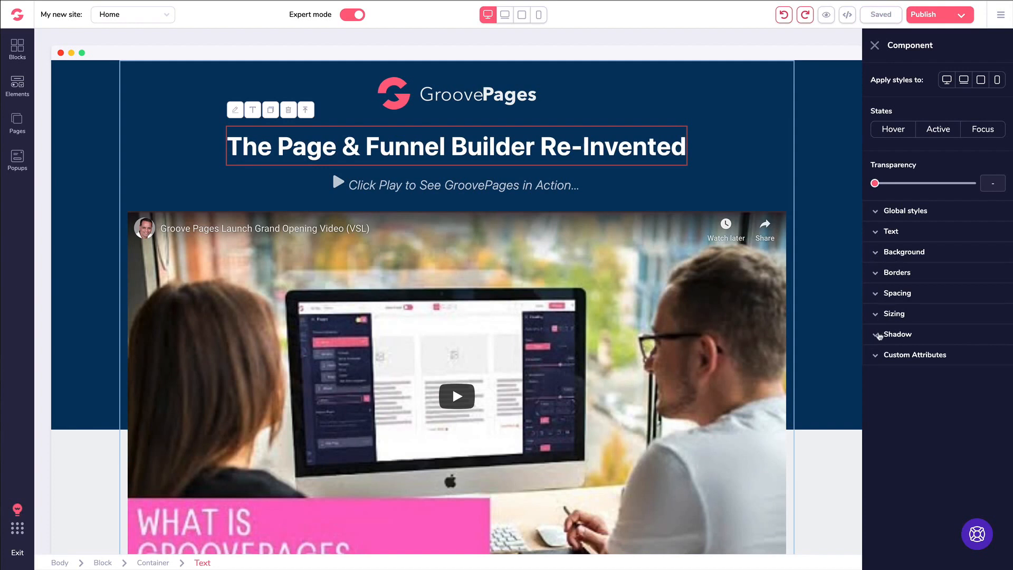
click(875, 232)
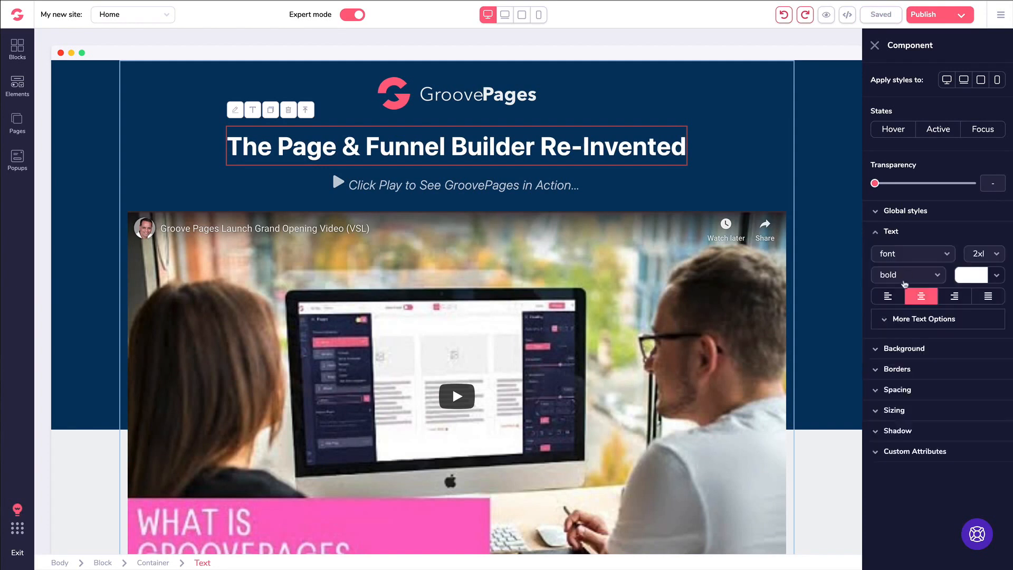
click(889, 298)
click(920, 297)
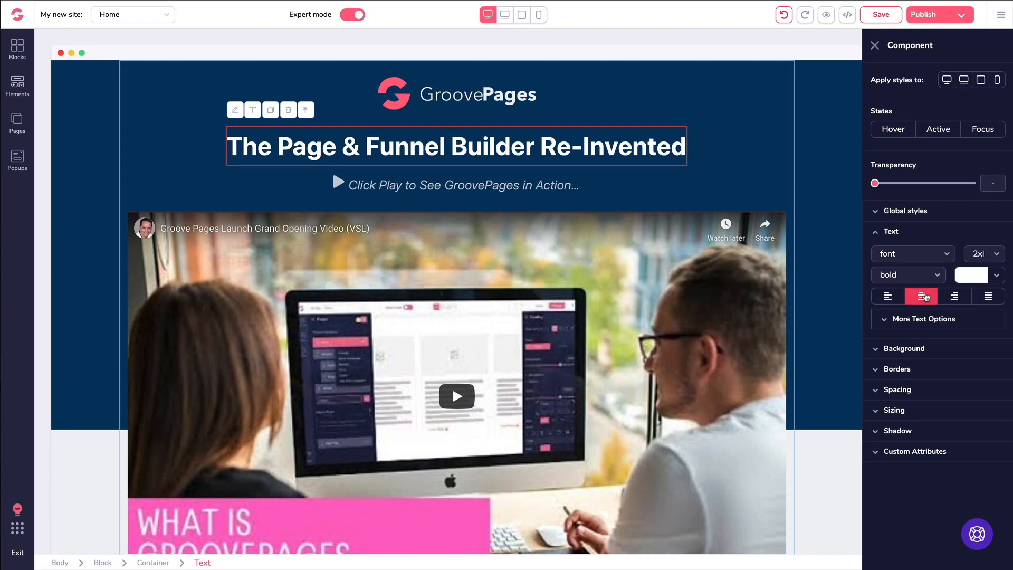
click(876, 233)
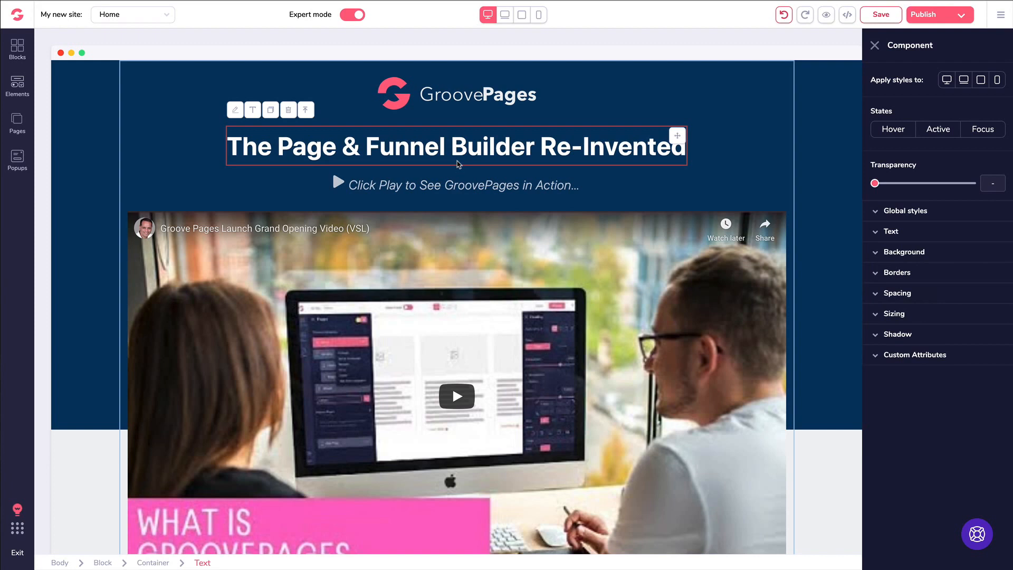
scroll(380, 233, down, 10)
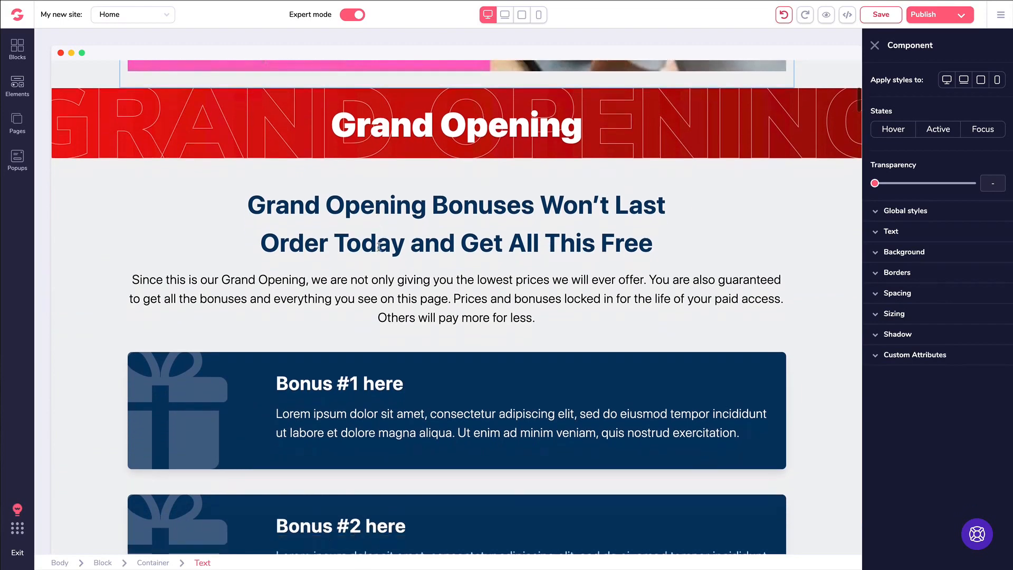
scroll(379, 246, down, 2)
click(358, 191)
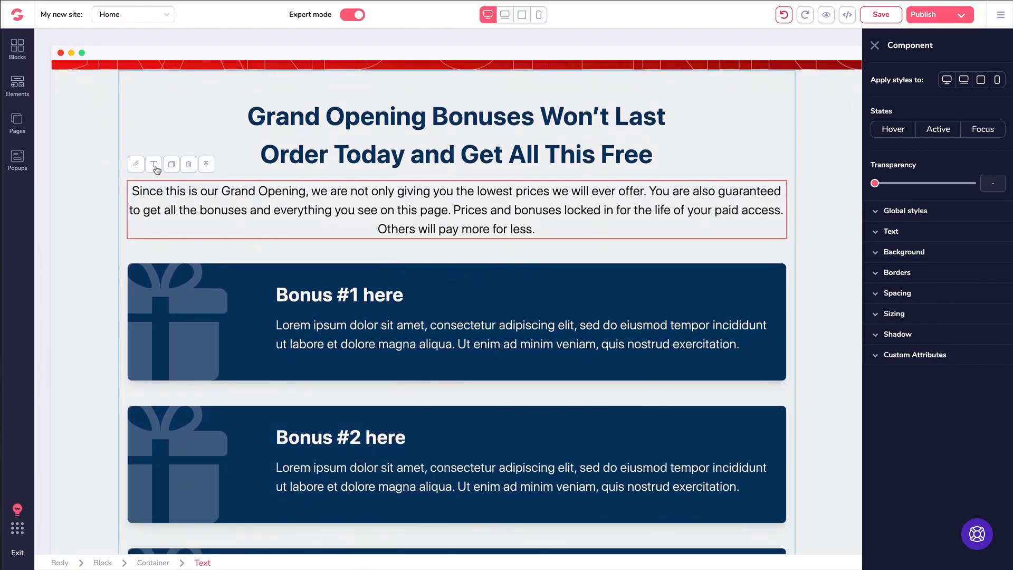
click(155, 166)
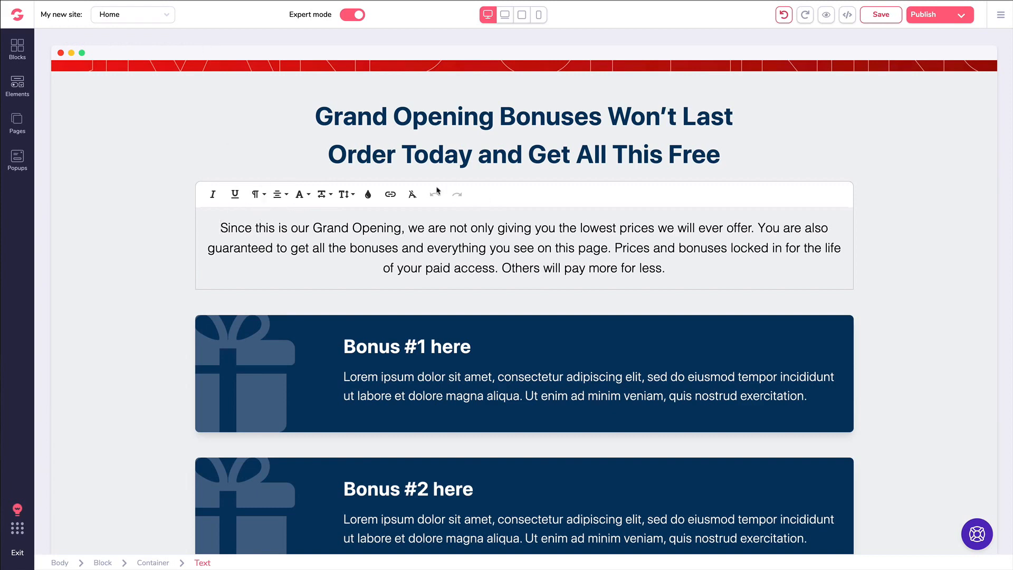
click(158, 181)
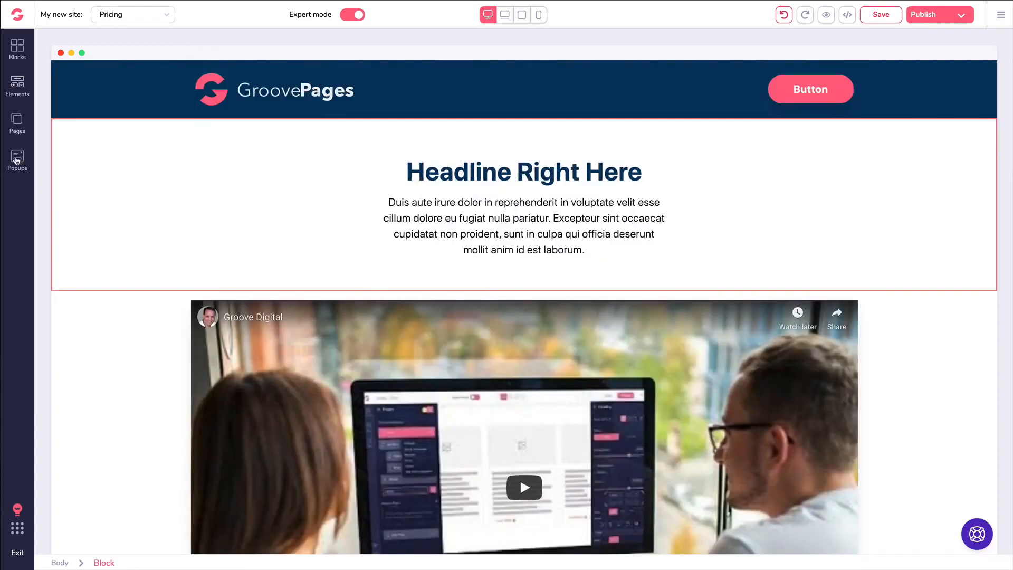
- Start a new popup set to type Exit, shown on every visit
click(18, 159)
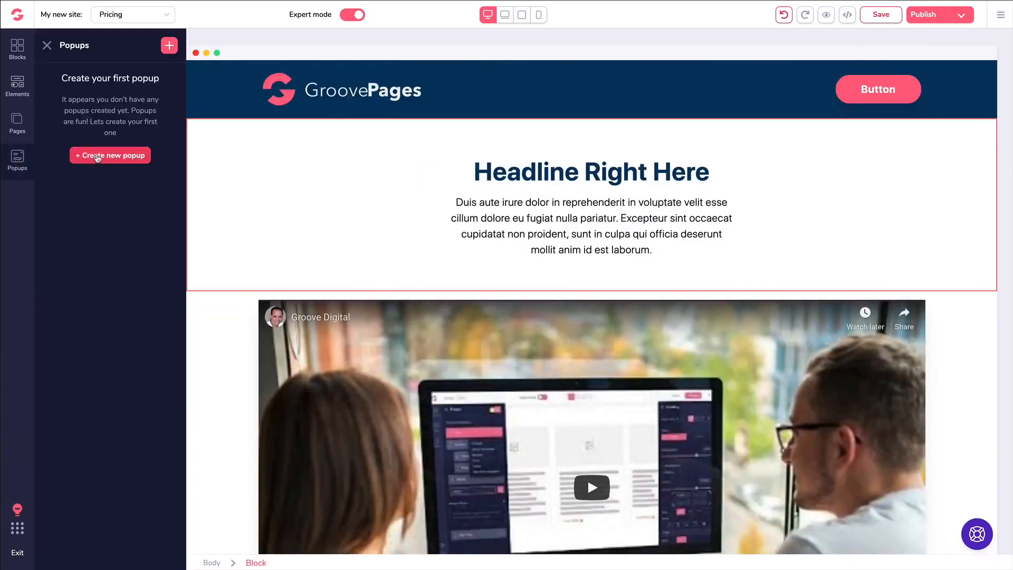
click(97, 156)
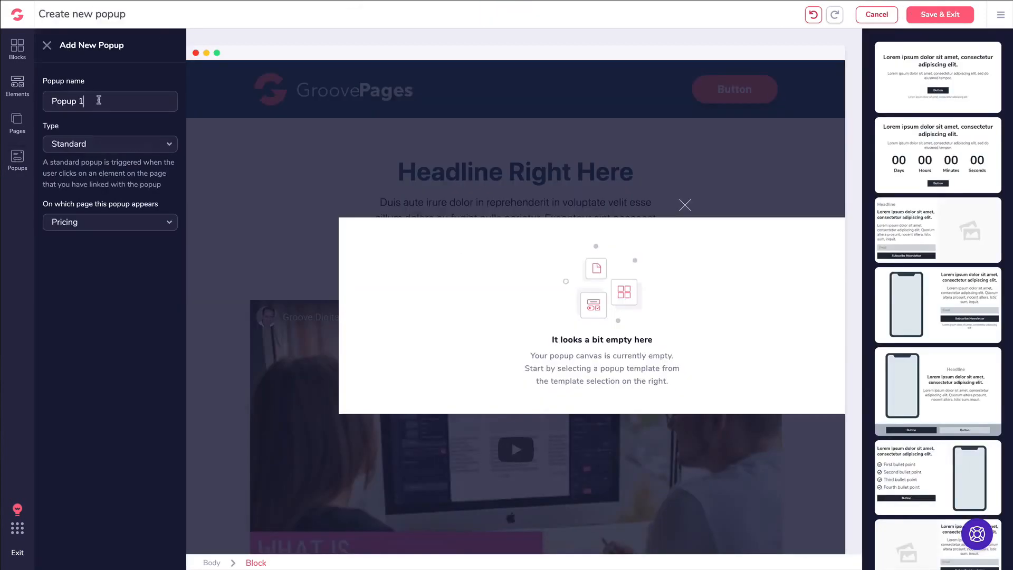
click(96, 146)
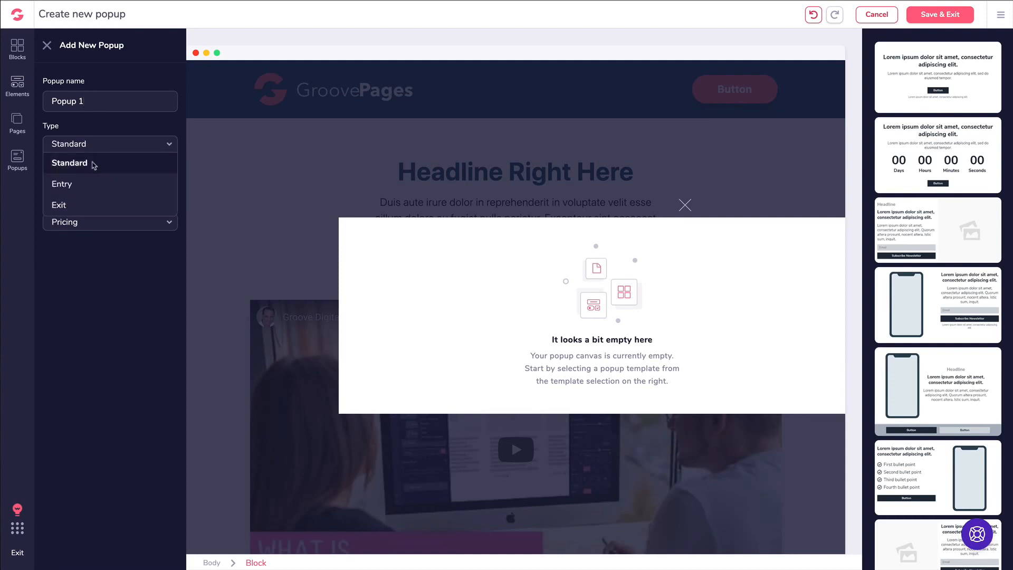
click(84, 189)
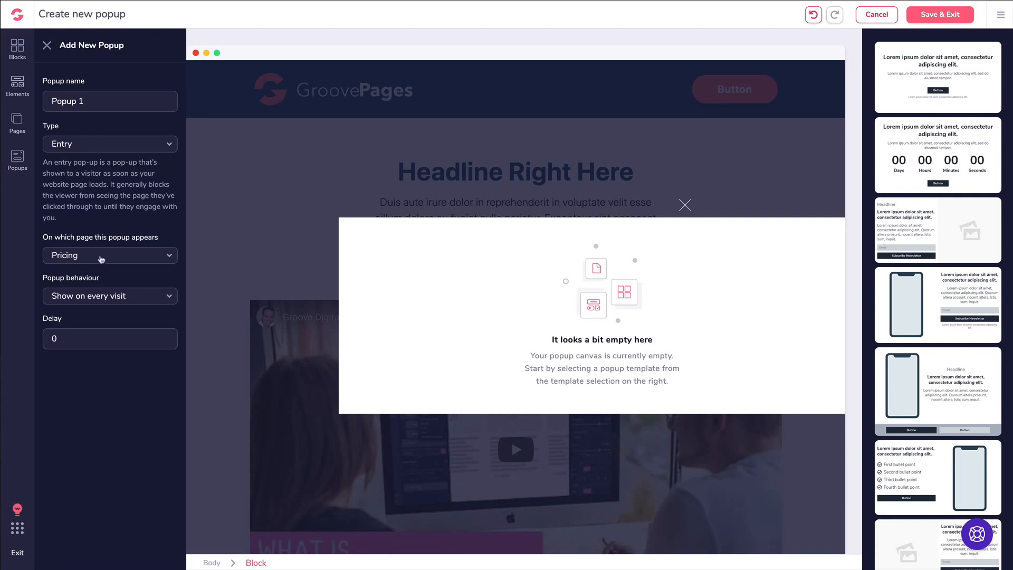
click(100, 297)
click(100, 298)
click(78, 145)
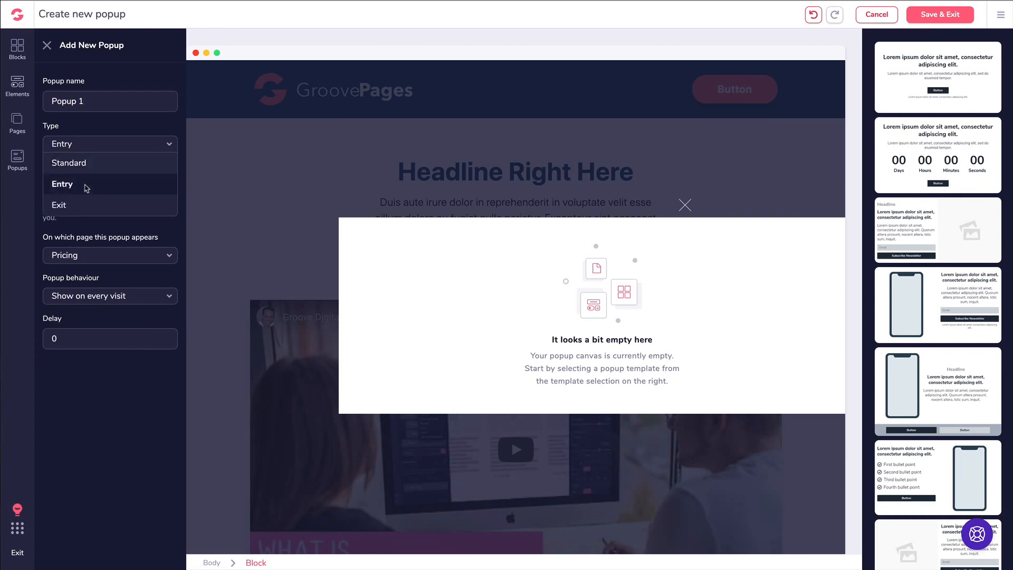
click(81, 203)
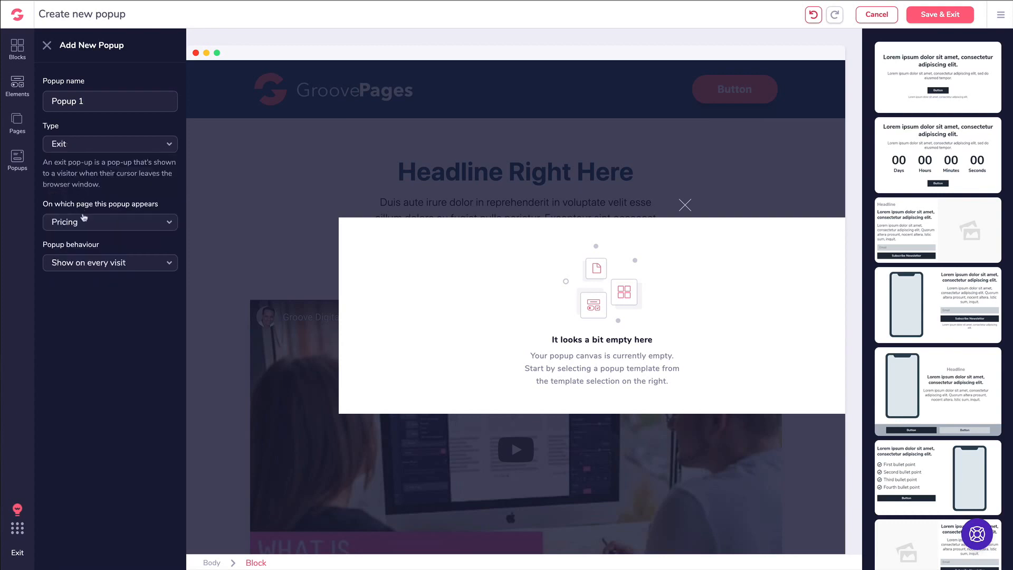
click(92, 262)
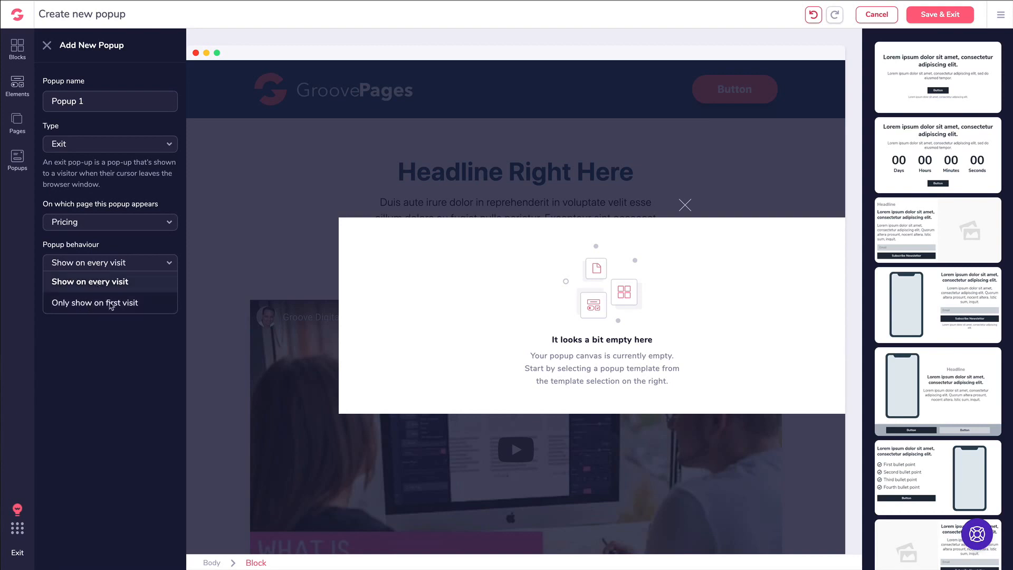
click(92, 284)
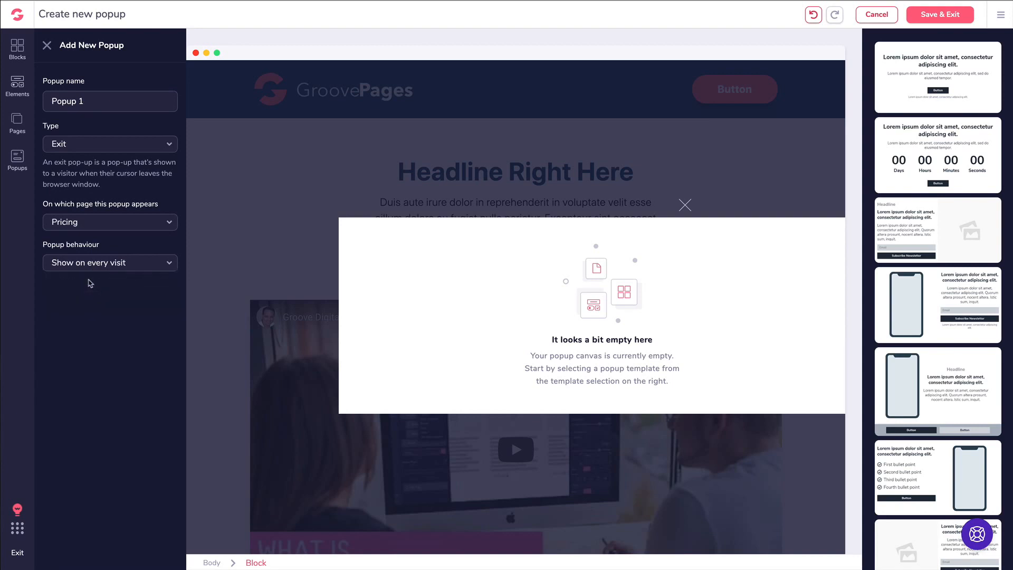
- Name the popup 'Exit Pop Demo', apply the countdown template, and save it
triple_click(99, 100)
text(Exit Pop Demo)
click(914, 155)
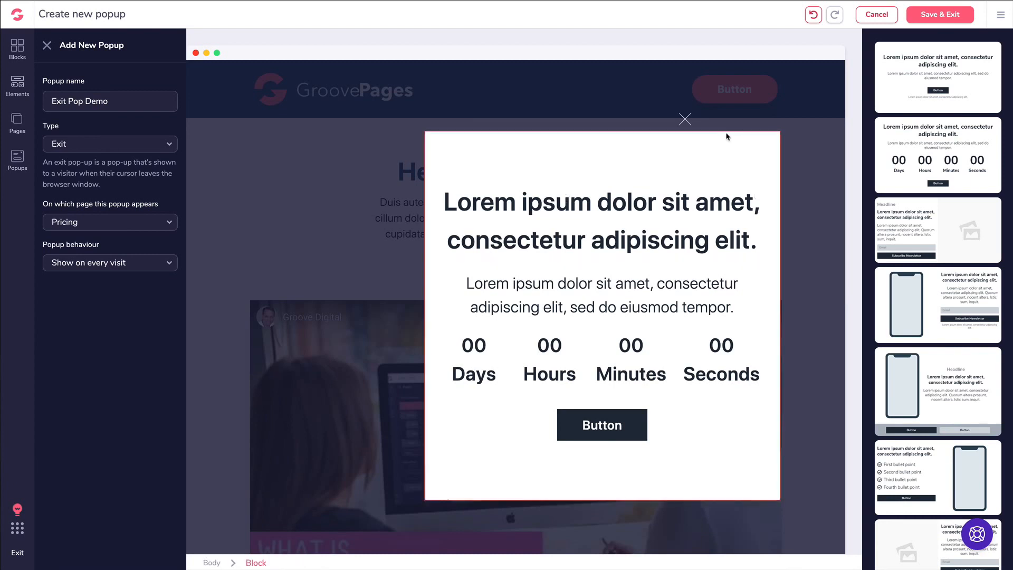
click(961, 22)
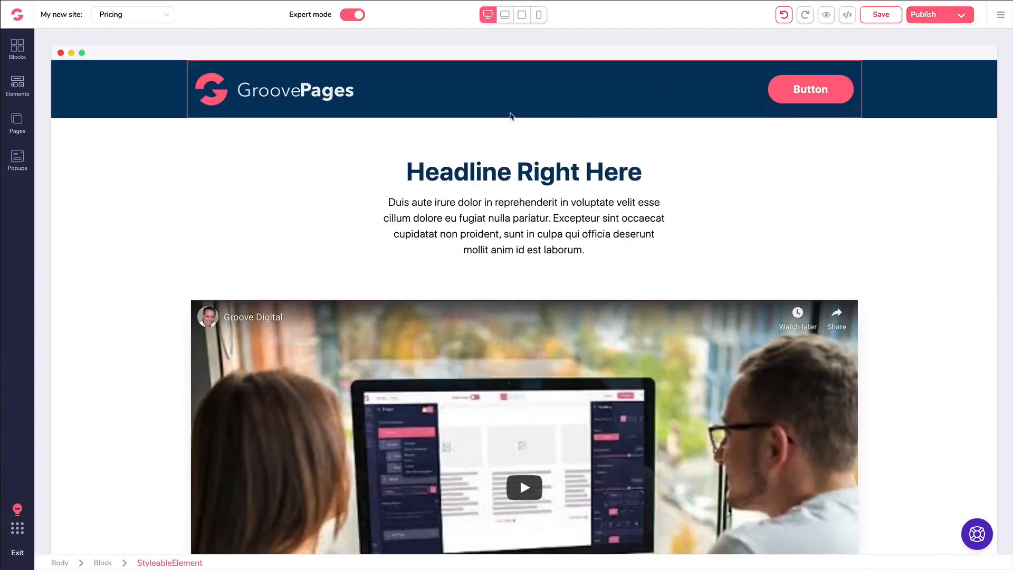
- Create a standard popup named 'Button Popup' from the headline-and-button template and save it
click(18, 157)
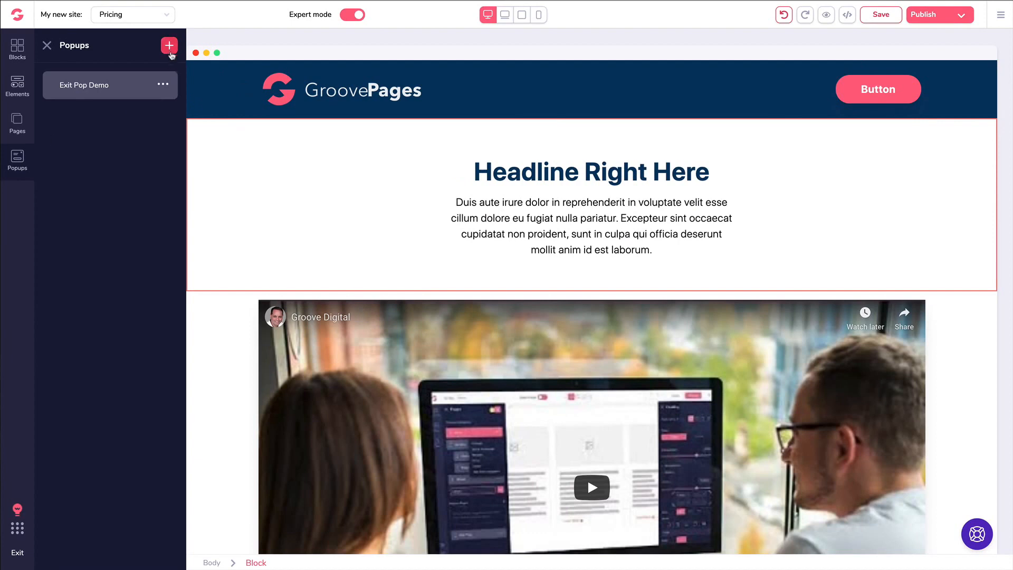
click(169, 45)
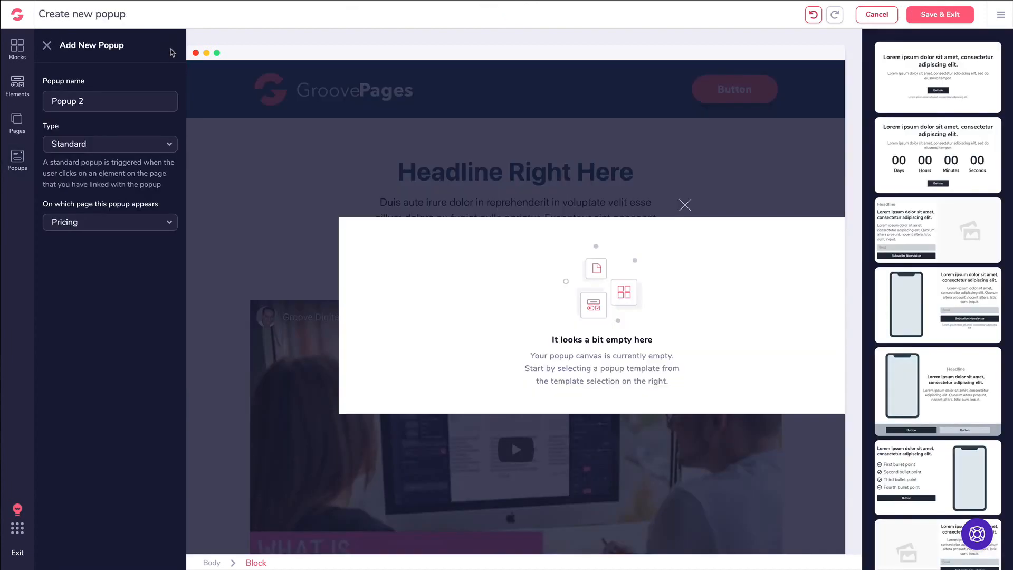
triple_click(108, 101)
text(Button)
click(66, 101)
key(BackSpace)
text(y)
key(BackSpace)
text(tton)
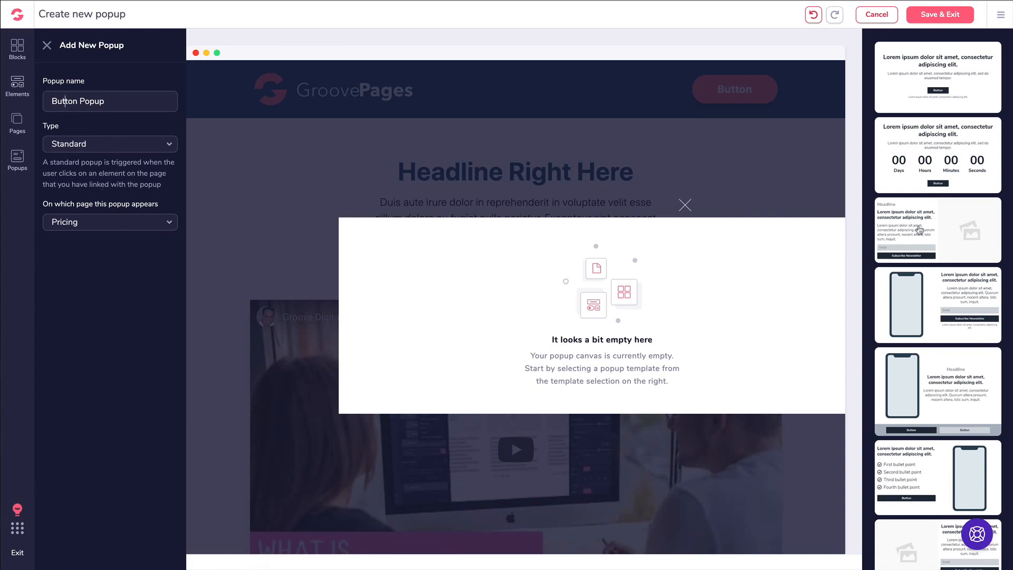
click(937, 94)
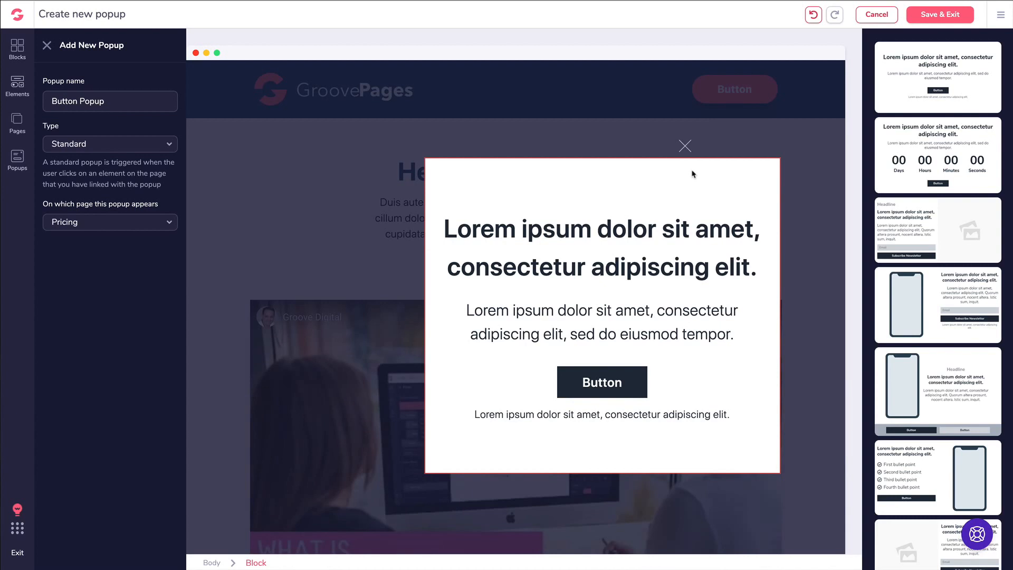
click(941, 14)
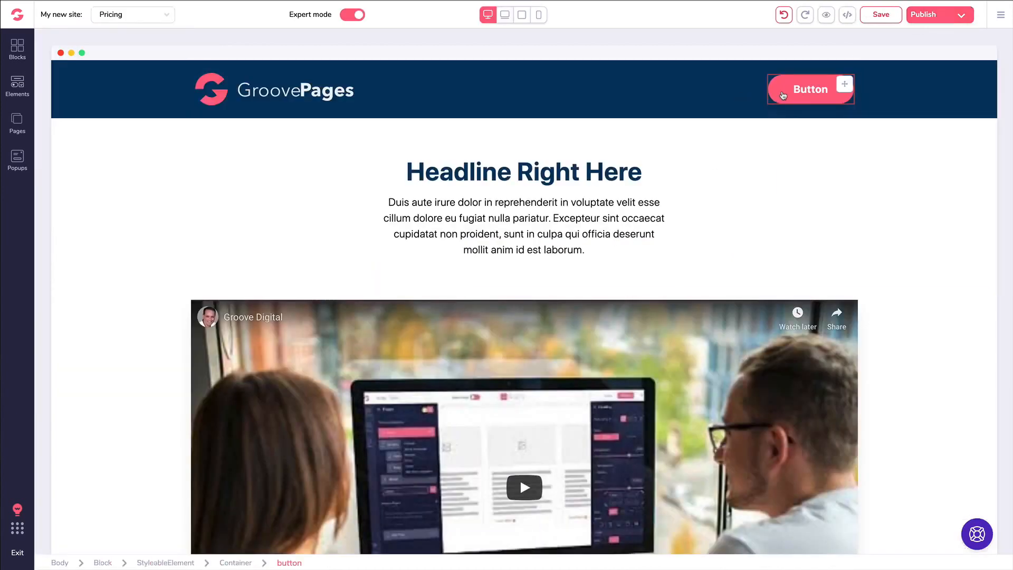
- Relabel the Pricing header button 'Download Now', link it to Button Popup, and save the page
click(840, 88)
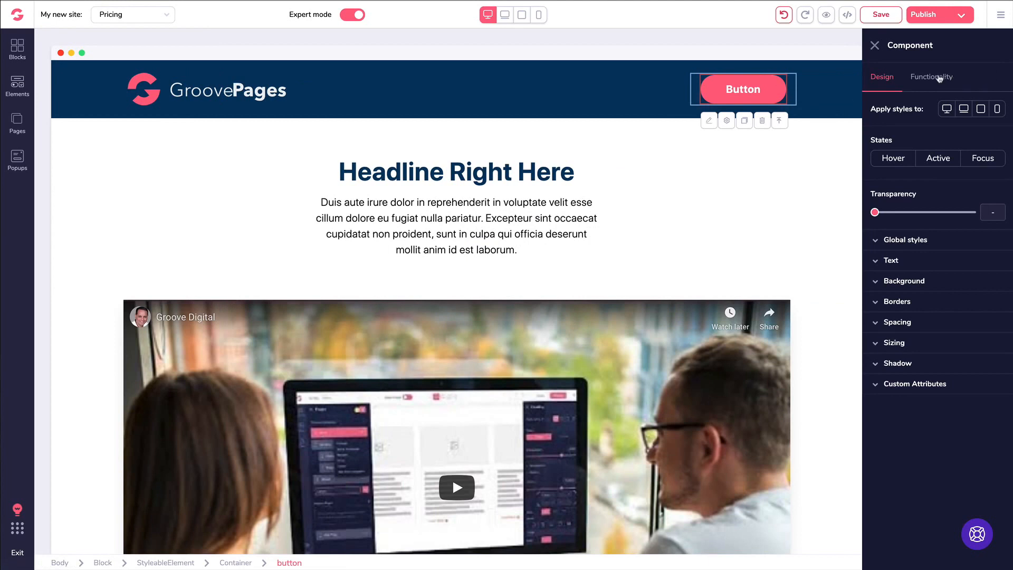
click(939, 78)
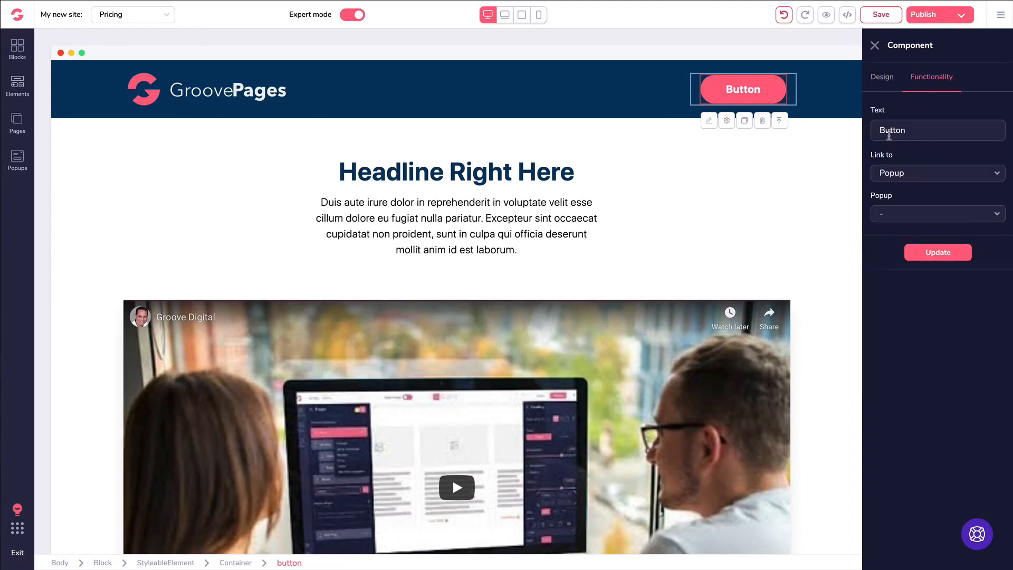
double_click(912, 132)
text(Download Now)
click(894, 173)
click(882, 276)
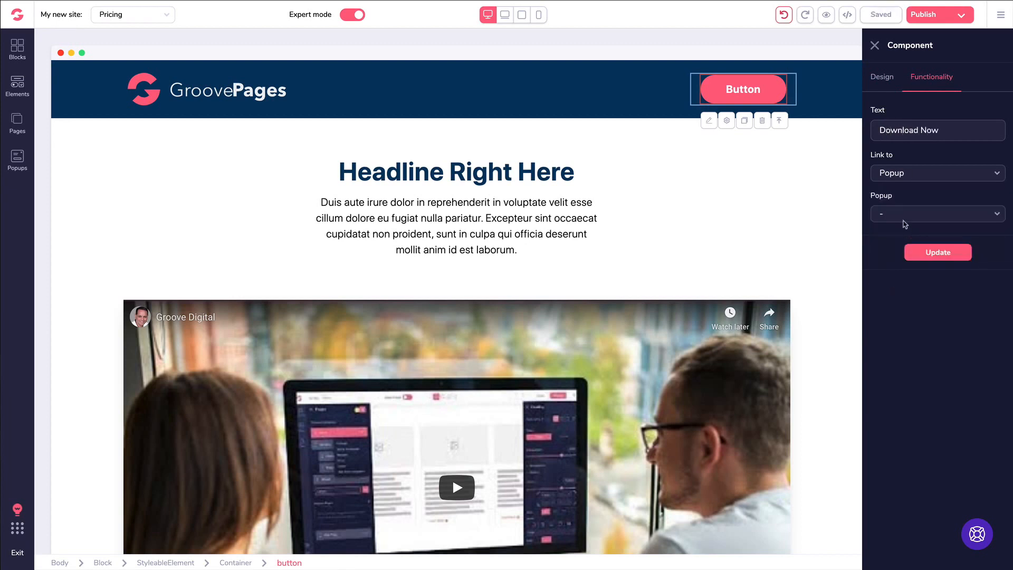
click(896, 215)
click(897, 233)
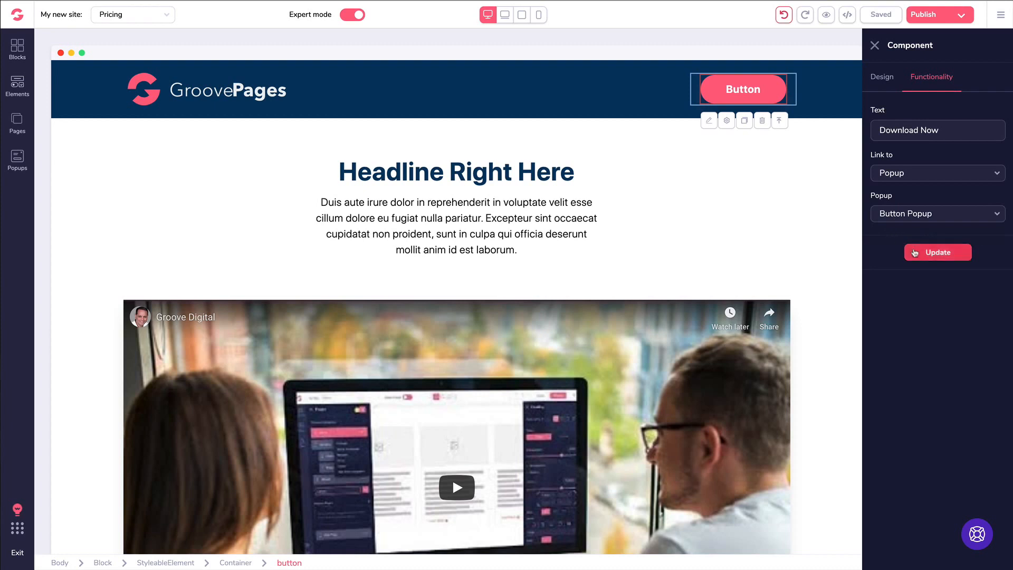
click(935, 253)
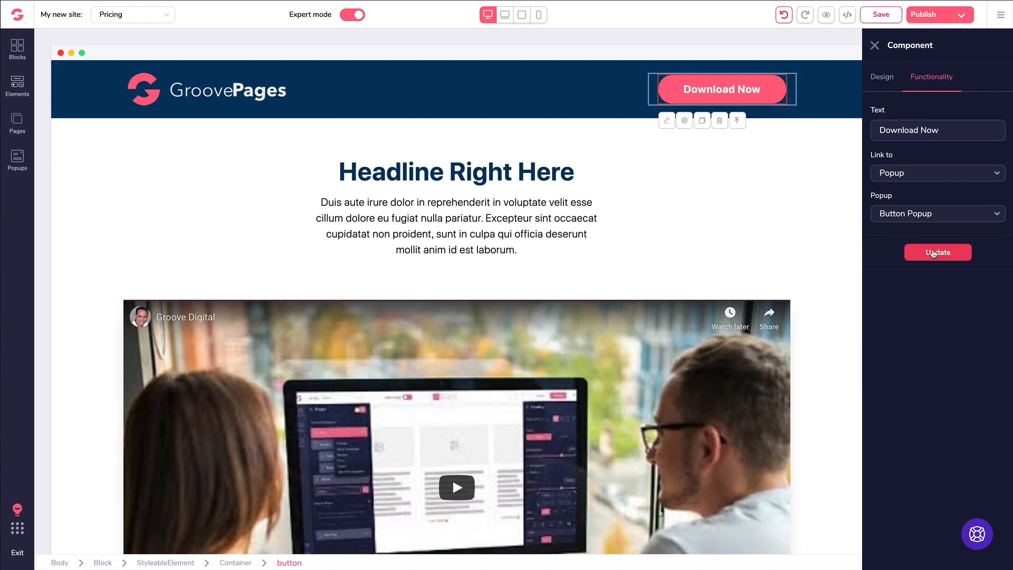
click(873, 15)
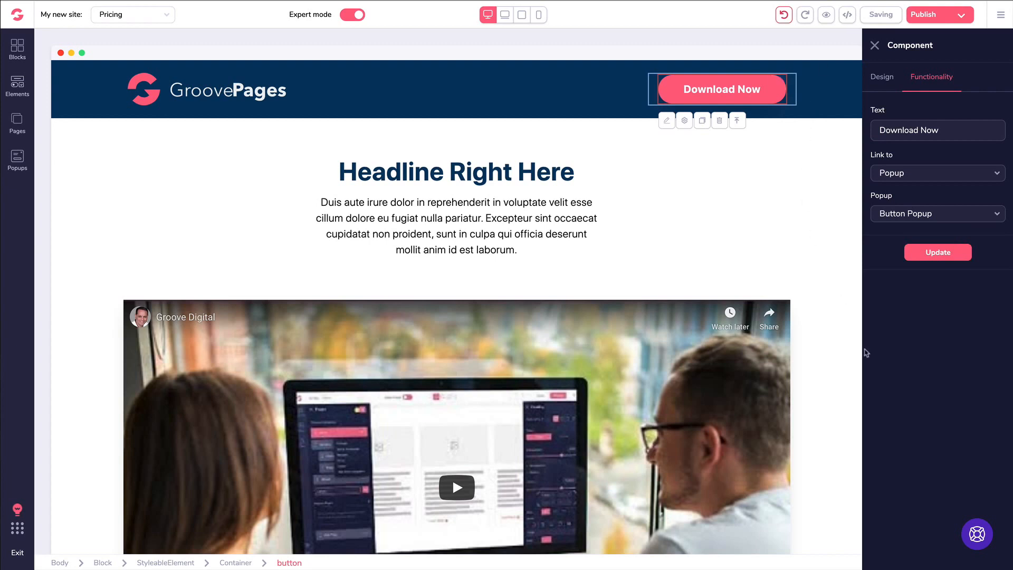
click(826, 16)
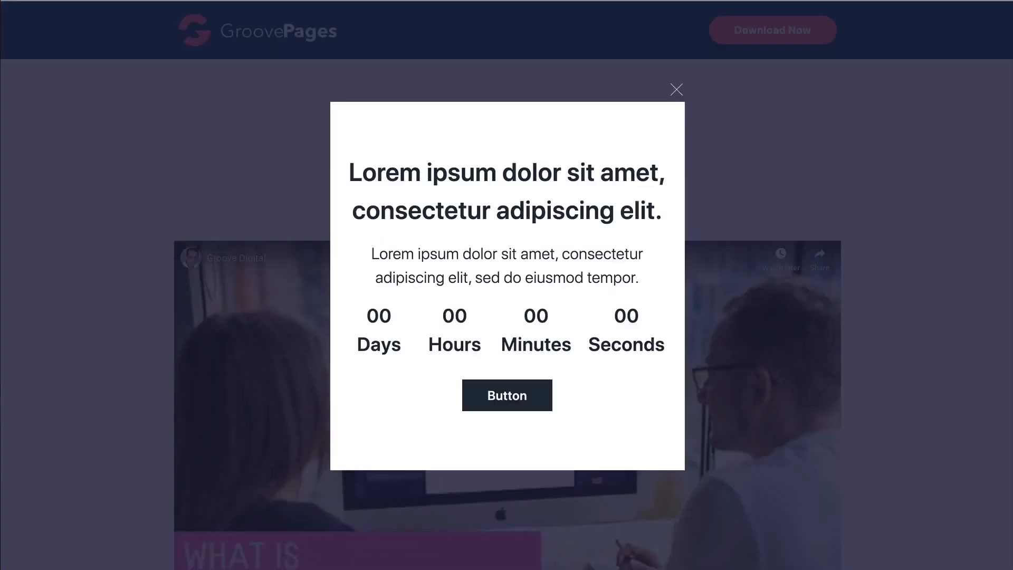
- In the preview, dismiss the countdown popup and confirm Download Now opens the Button Popup
click(677, 91)
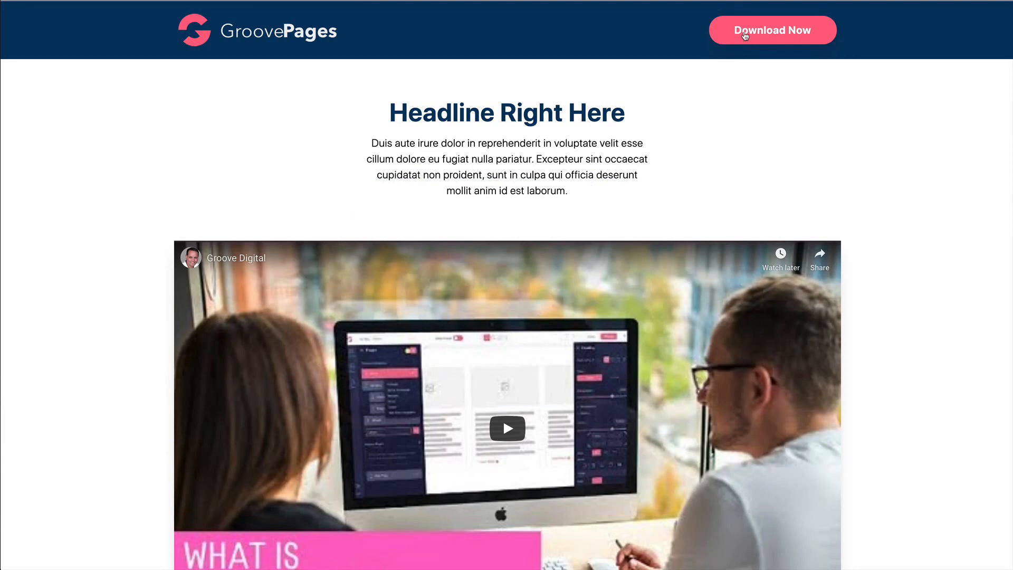
click(745, 33)
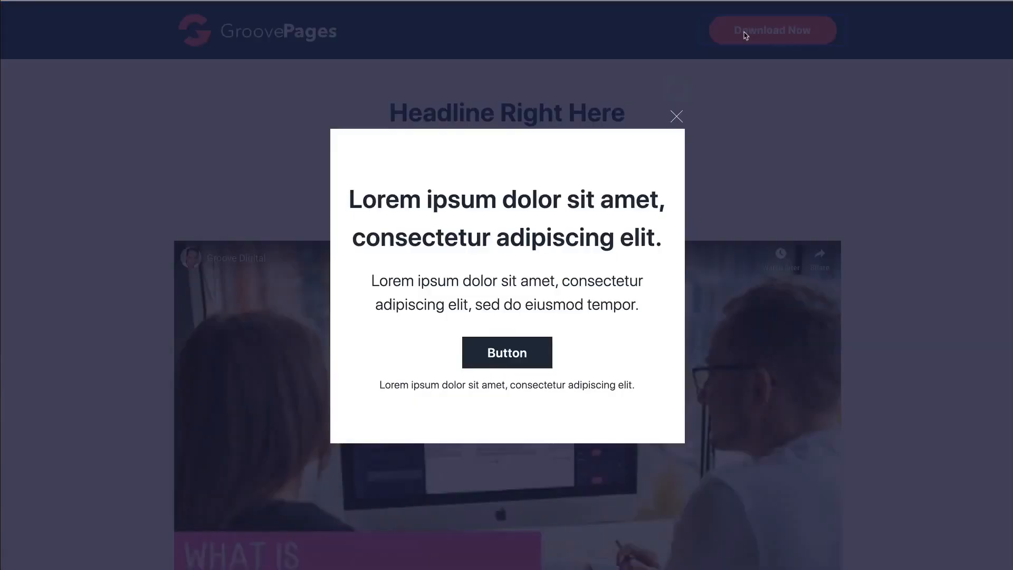
click(676, 118)
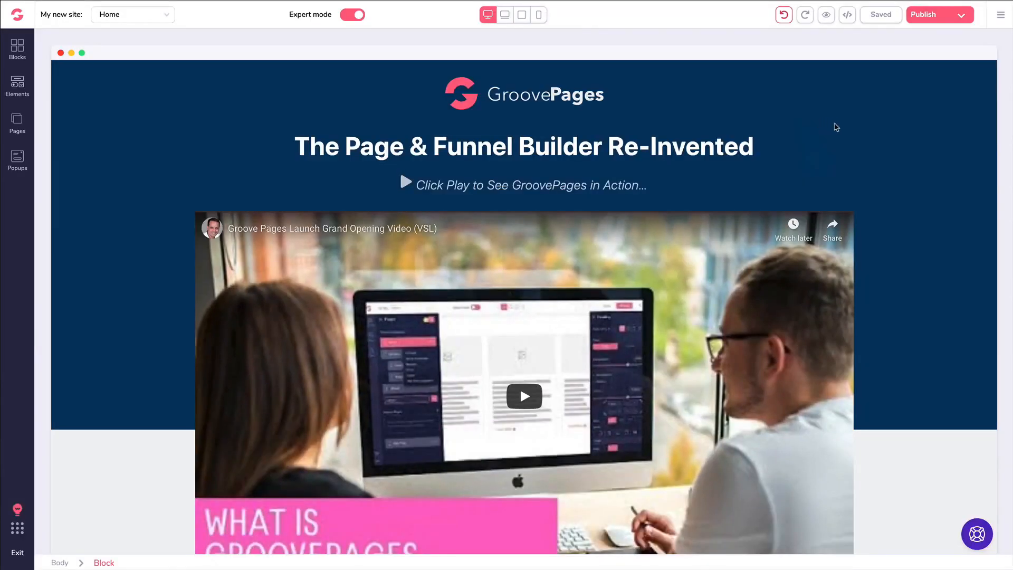
- Select the Everyone's making the switch! section and try light blue and several grey backgrounds
scroll(835, 127, down, 9)
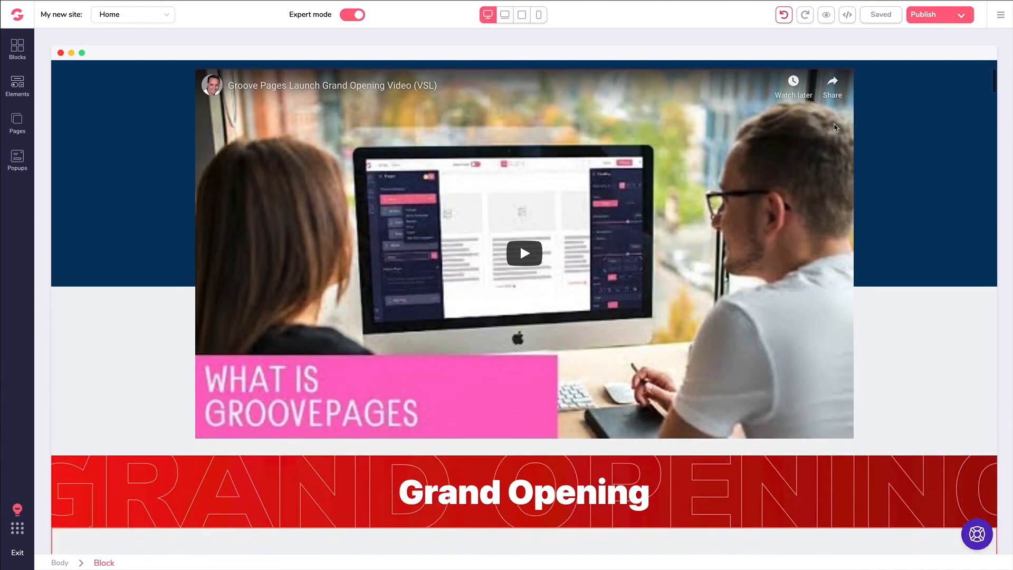
scroll(825, 139, down, 12)
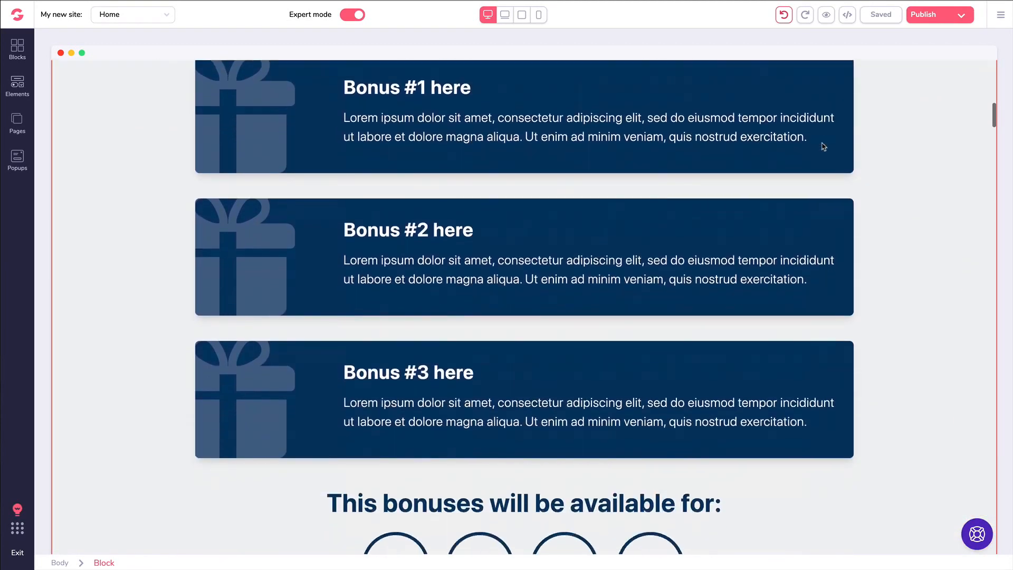
scroll(819, 156, down, 5)
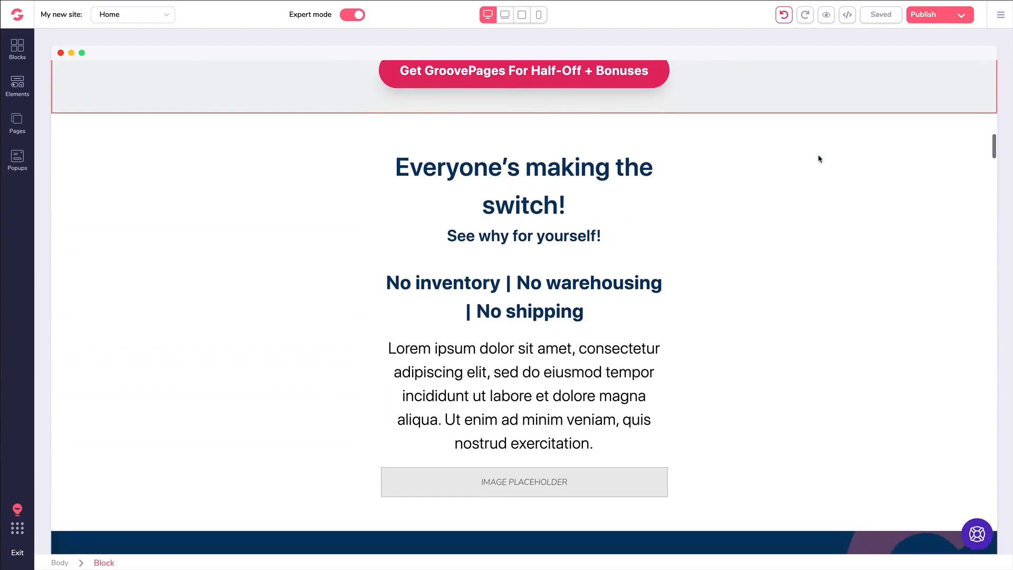
click(160, 189)
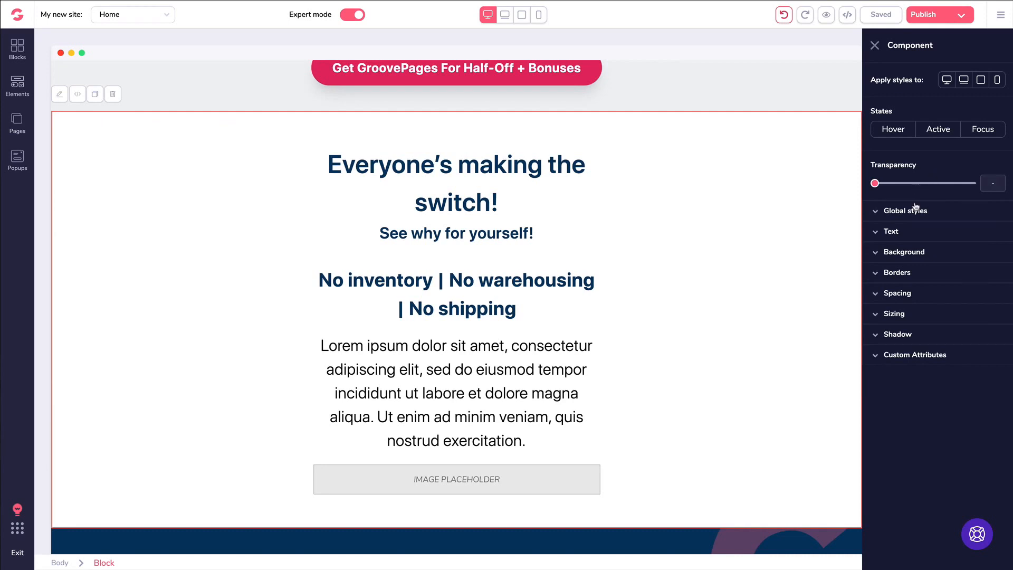
click(882, 252)
mouse_move(911, 330)
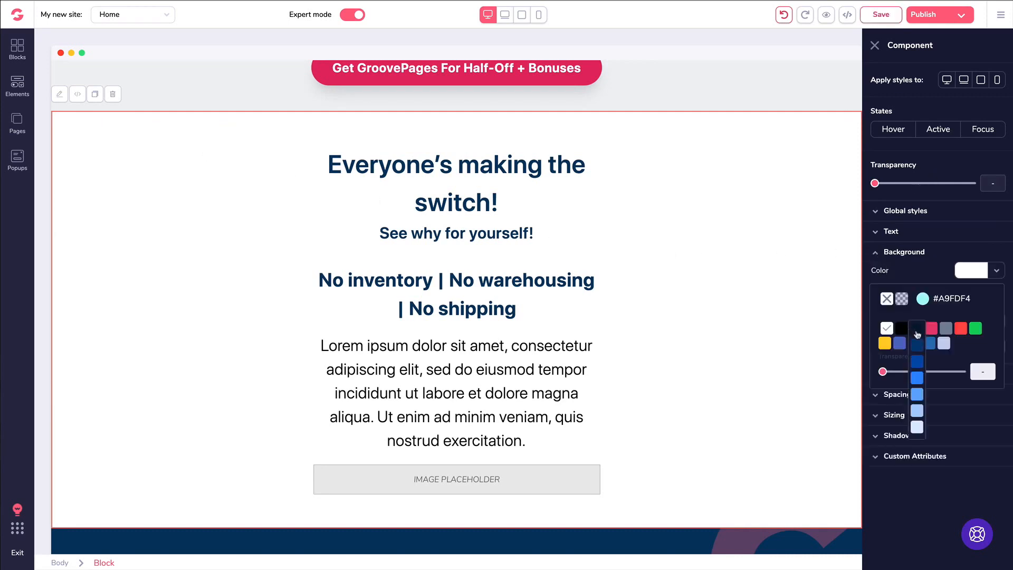
click(918, 412)
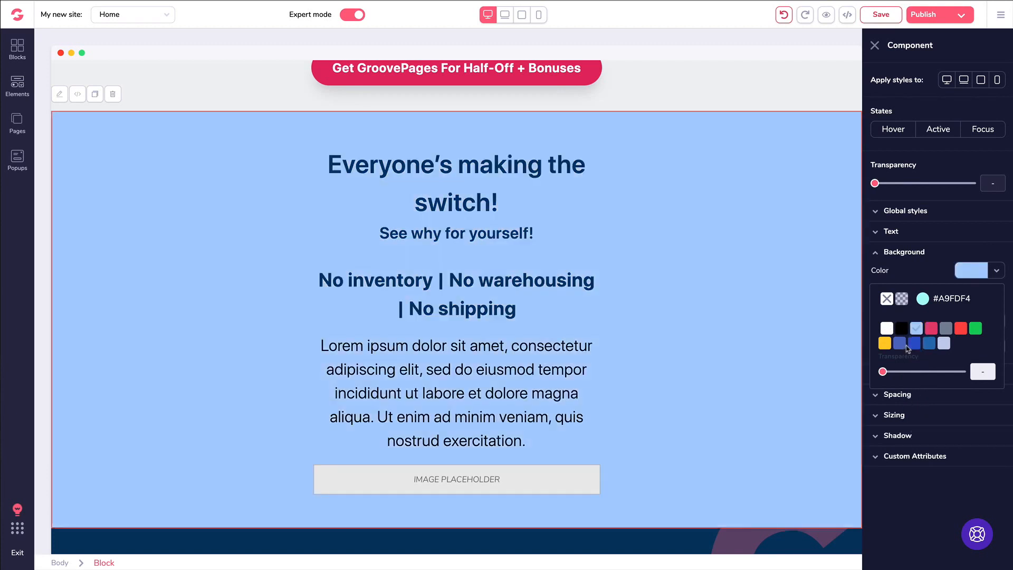
mouse_move(947, 333)
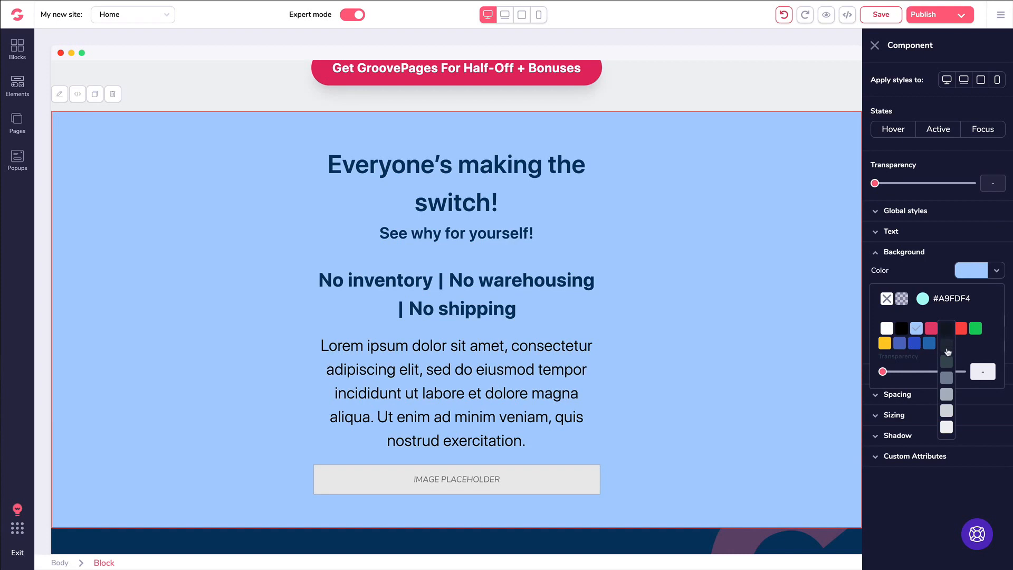
click(948, 395)
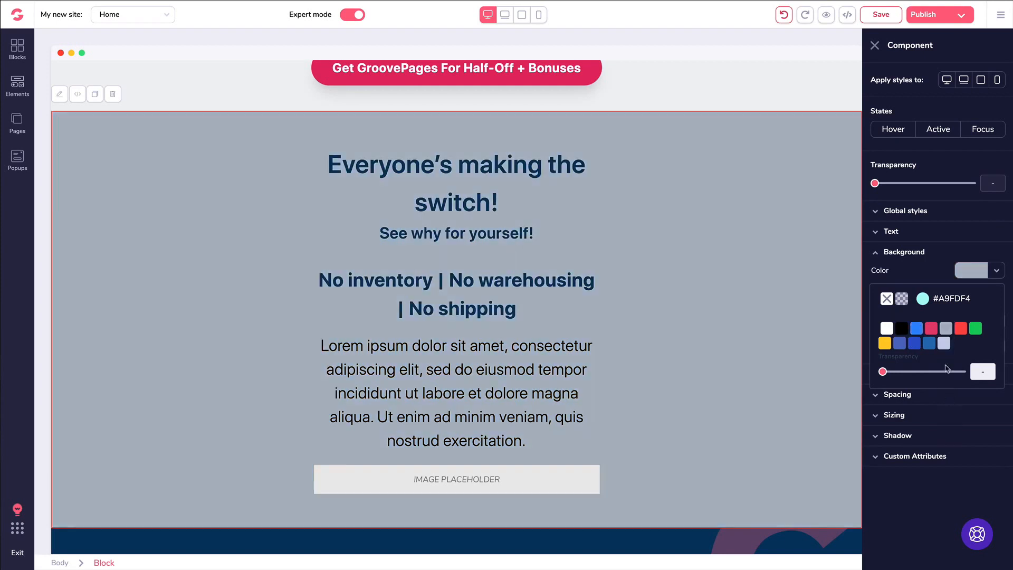
click(946, 329)
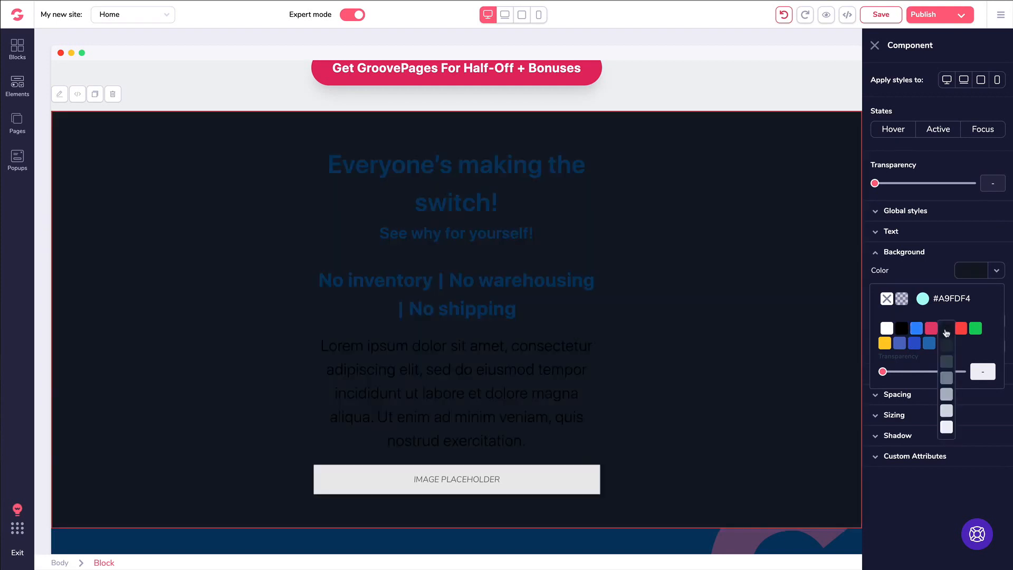
click(947, 426)
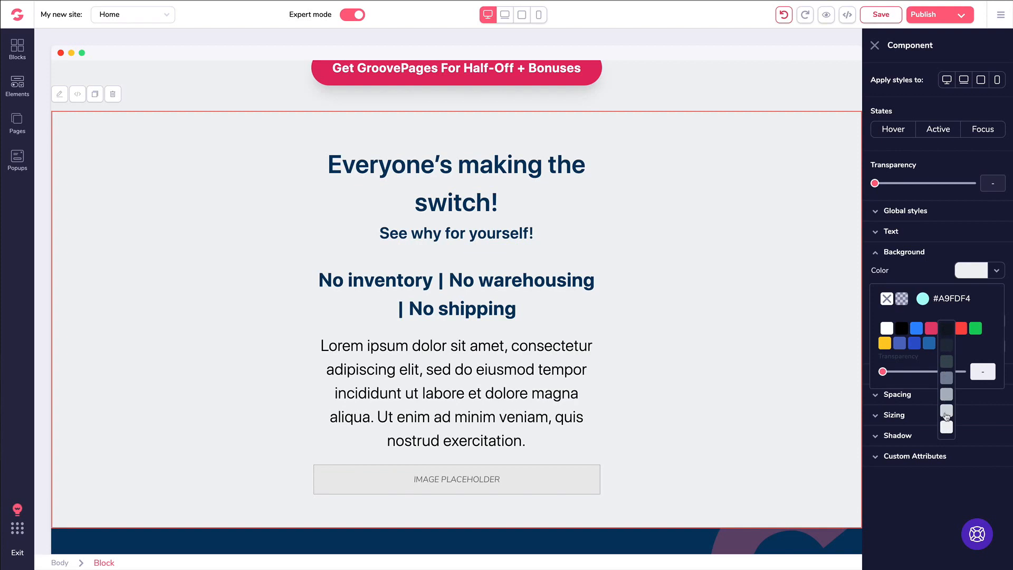
click(947, 411)
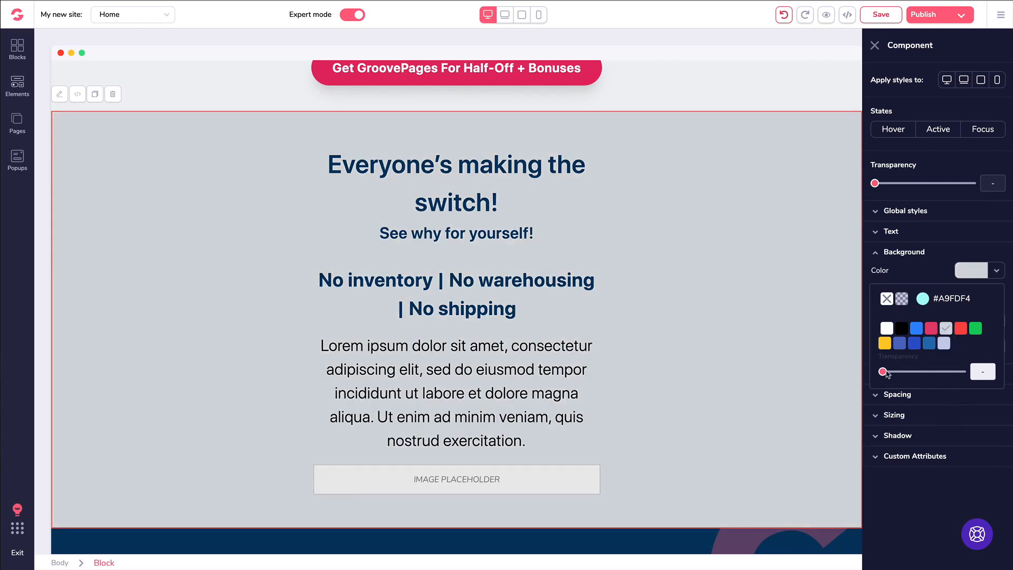
- Test transparency and teal #A9FDF4, then remove the section's background colour entirely
mouse_move(884, 374)
mouse_down()
mouse_move(923, 371)
mouse_move(881, 373)
mouse_up()
click(923, 300)
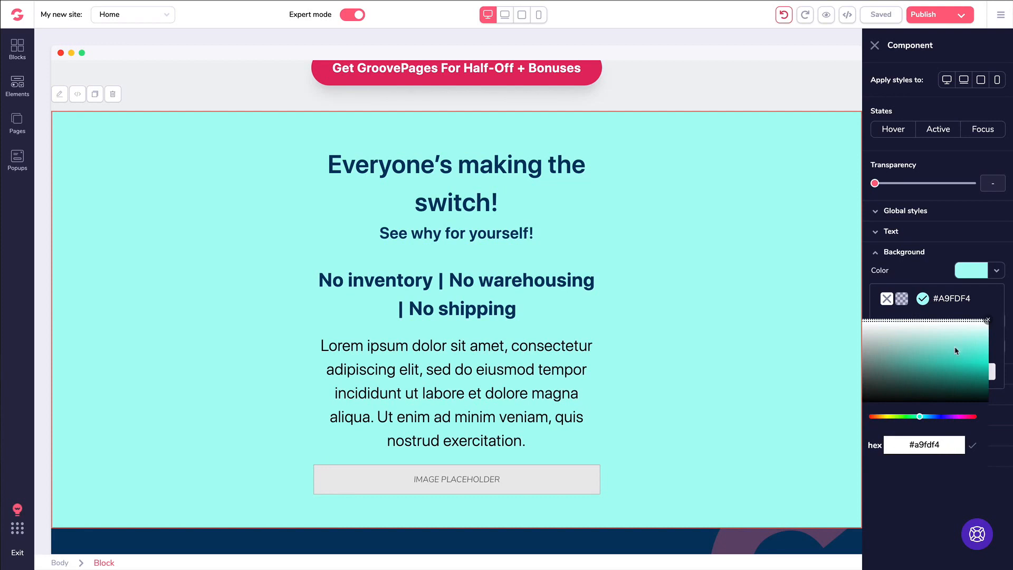
click(887, 298)
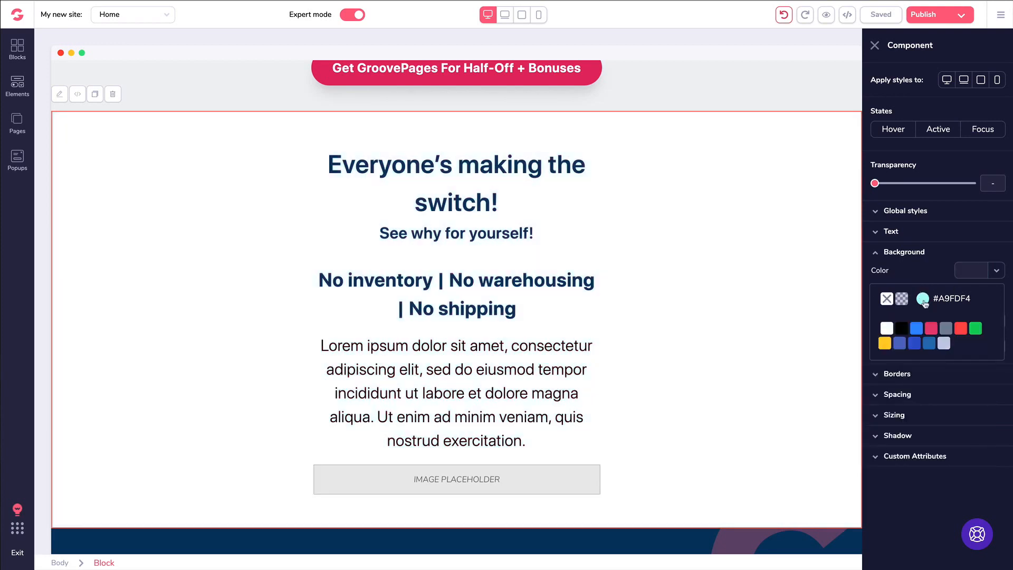
click(944, 256)
click(944, 256)
click(959, 255)
click(959, 255)
click(898, 275)
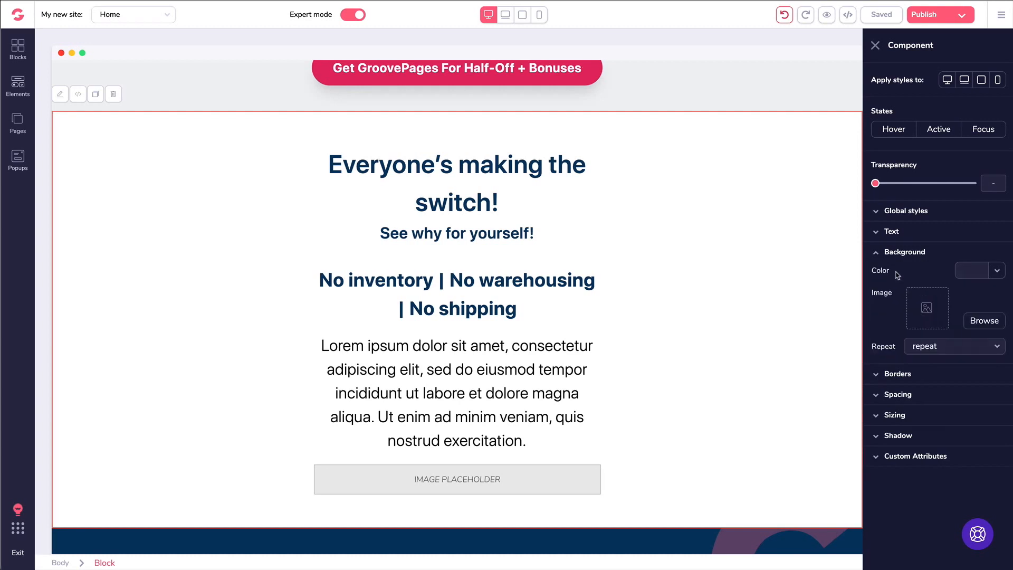
- Search free stock photos for background and apply the wooden-board image with green leaves
click(978, 323)
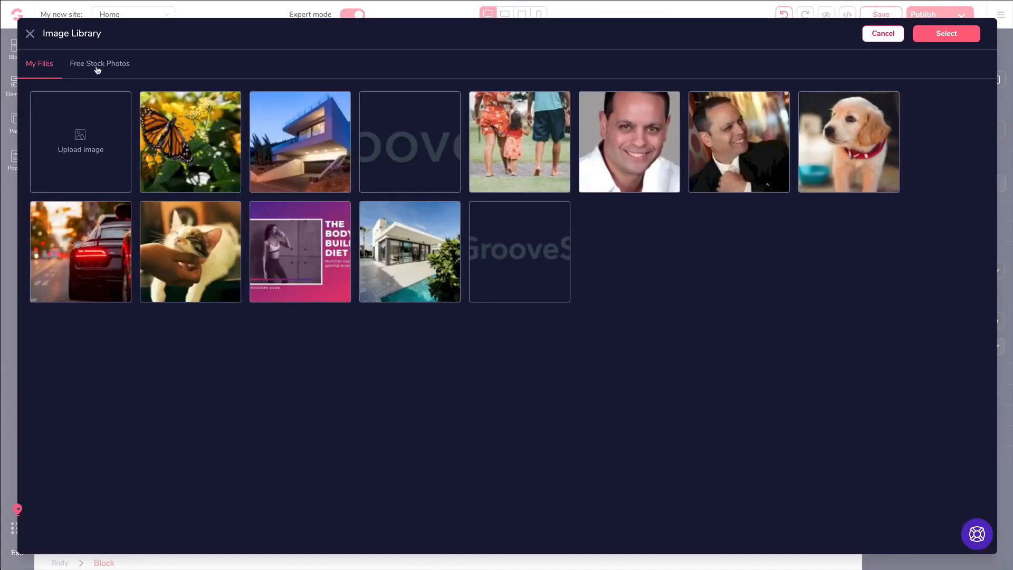
click(98, 64)
click(121, 102)
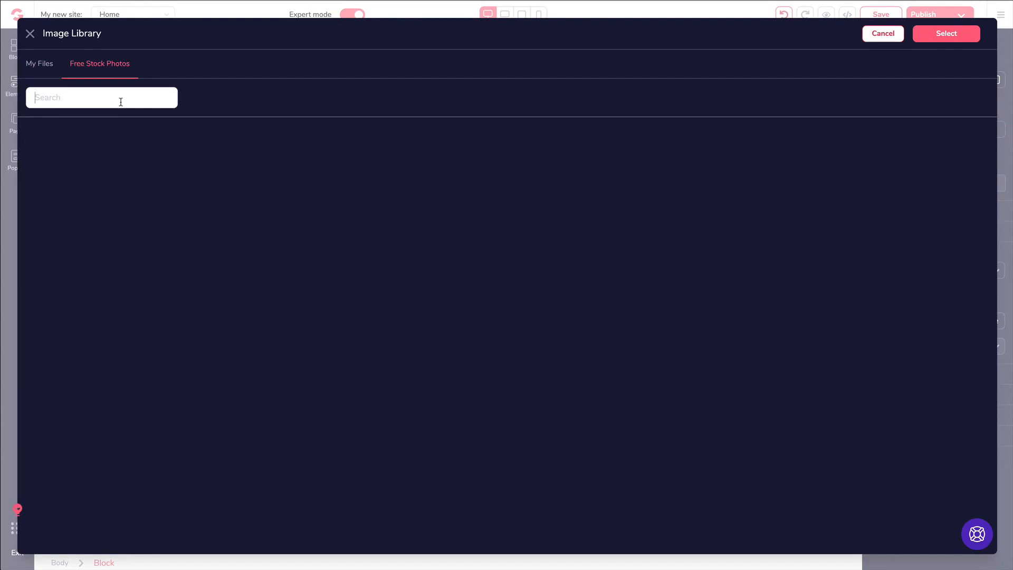
text(background)
key(Return)
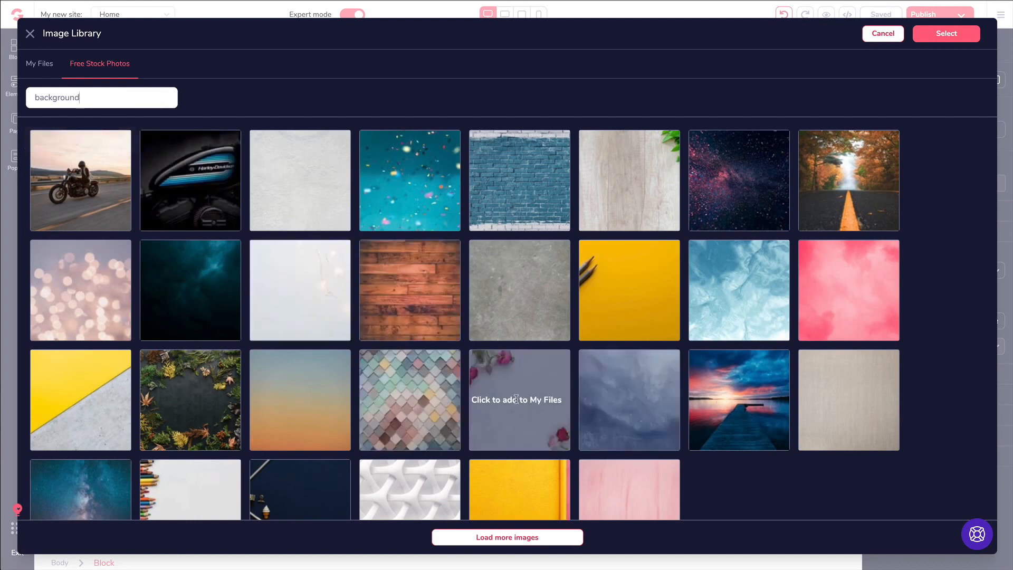
click(616, 180)
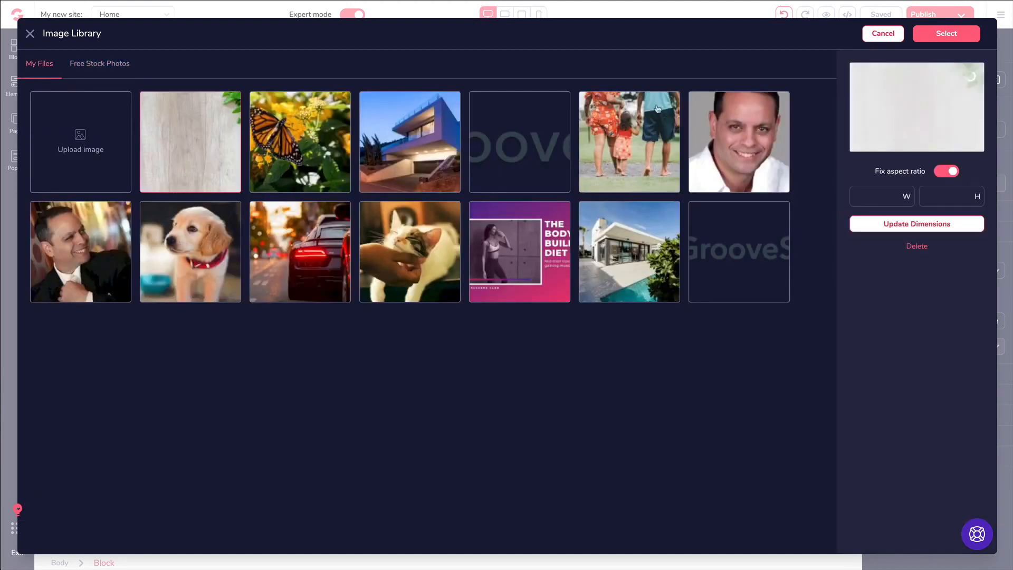
click(941, 36)
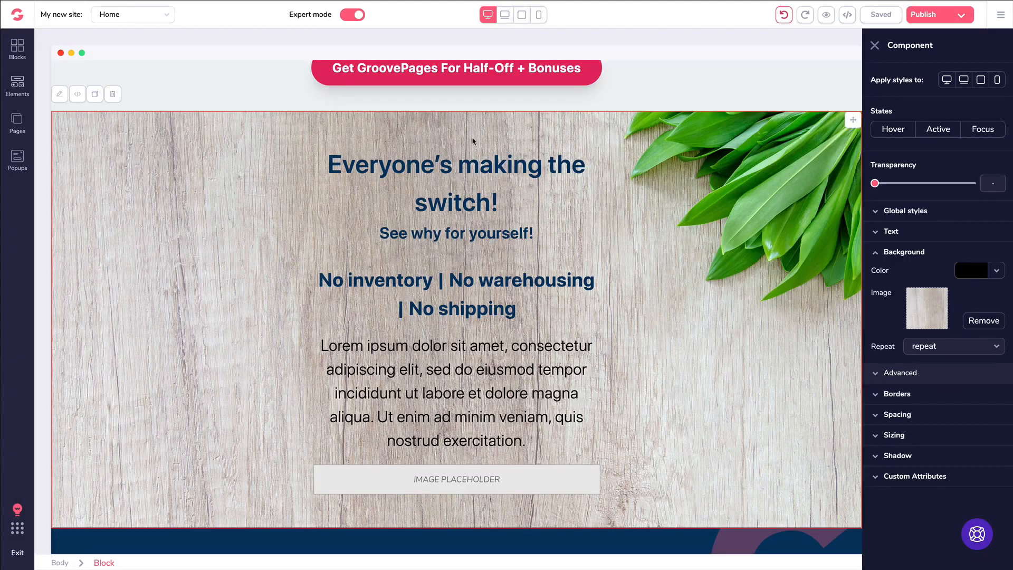
scroll(681, 195, down, 1)
scroll(678, 196, up, 1)
scroll(673, 200, down, 1)
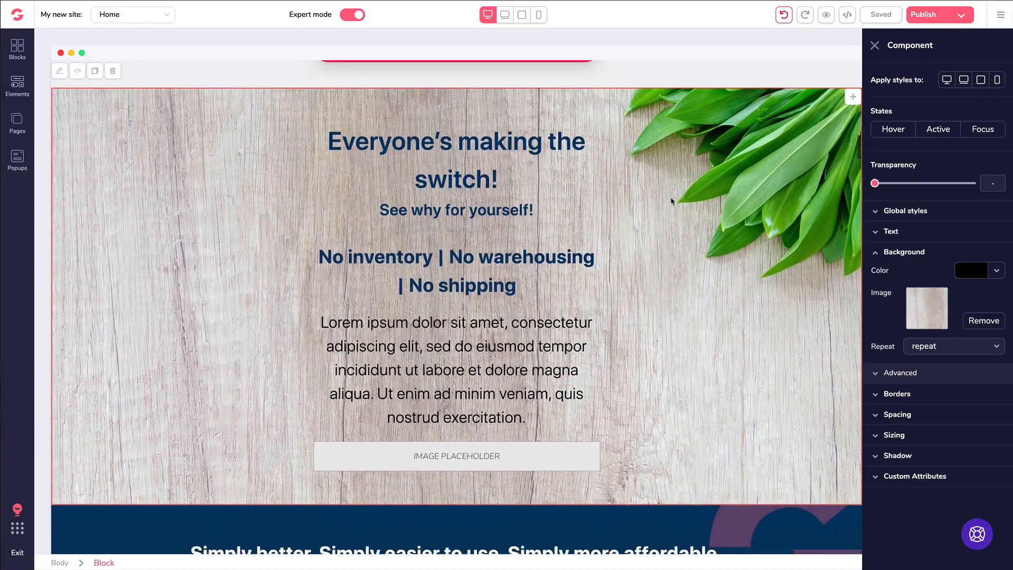
scroll(662, 222, down, 1)
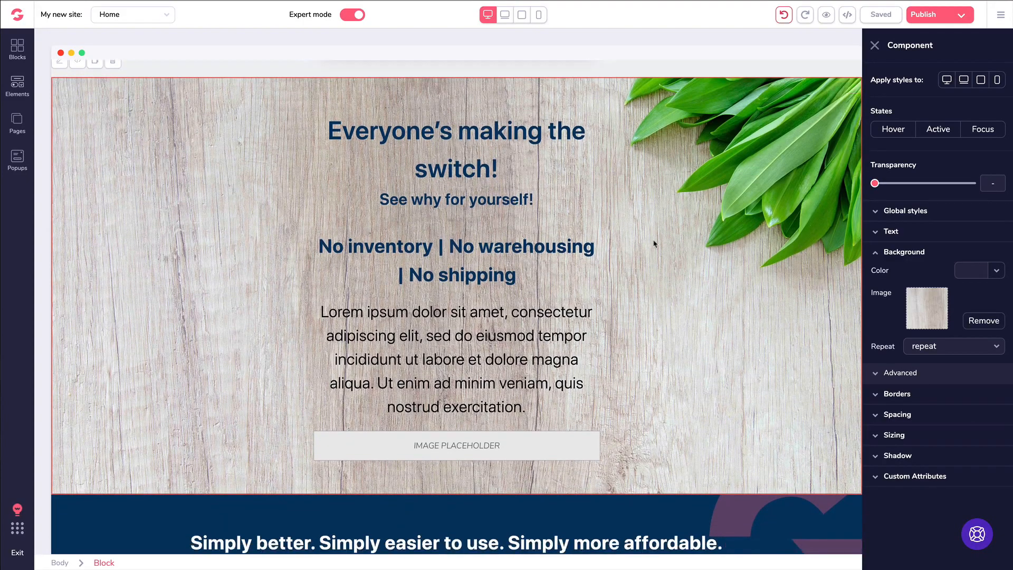
scroll(654, 244, up, 7)
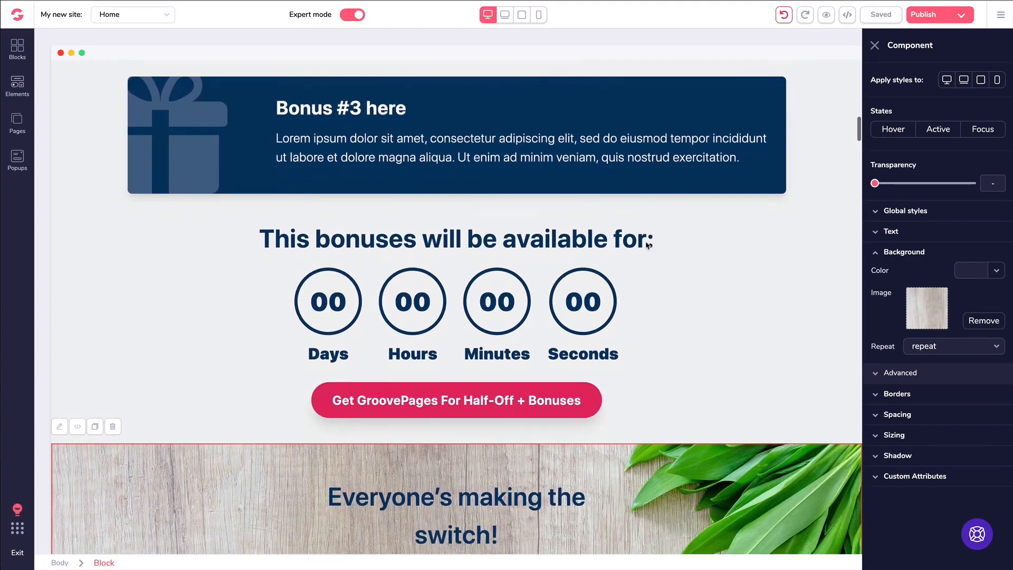
- Browse the Countdown category in the block library, including the premium collection
click(17, 49)
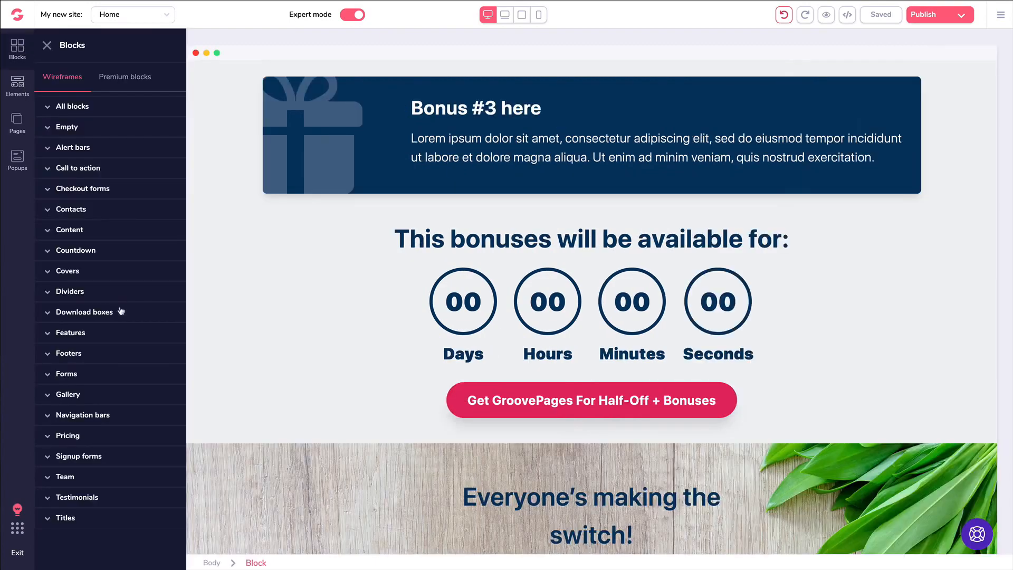
click(75, 253)
scroll(103, 284, down, 6)
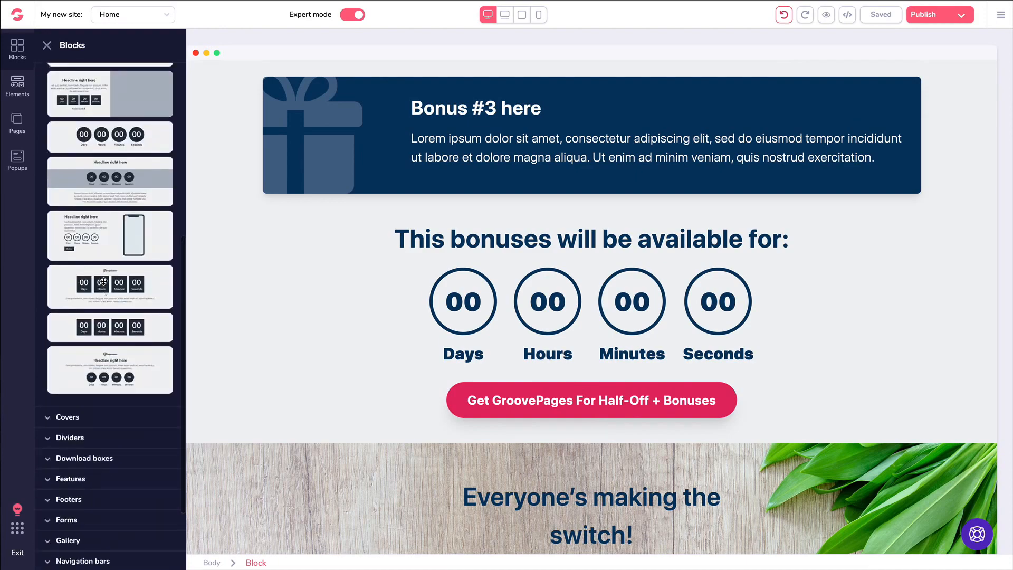
scroll(103, 284, up, 5)
scroll(104, 284, up, 2)
click(129, 77)
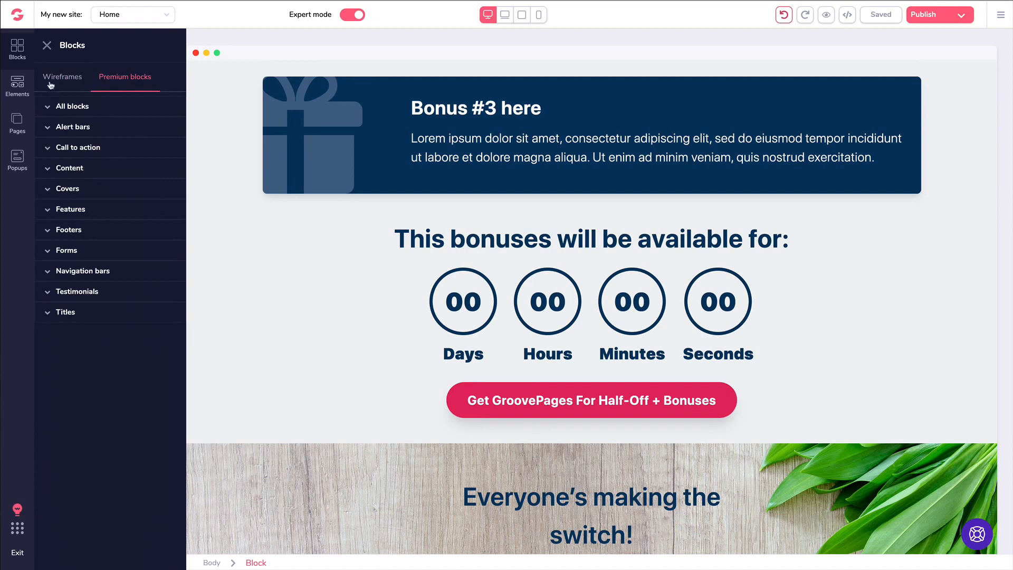
- Drag a Countdown element from Elements above the 'This bonuses will be available for:' heading
click(17, 83)
scroll(84, 151, down, 5)
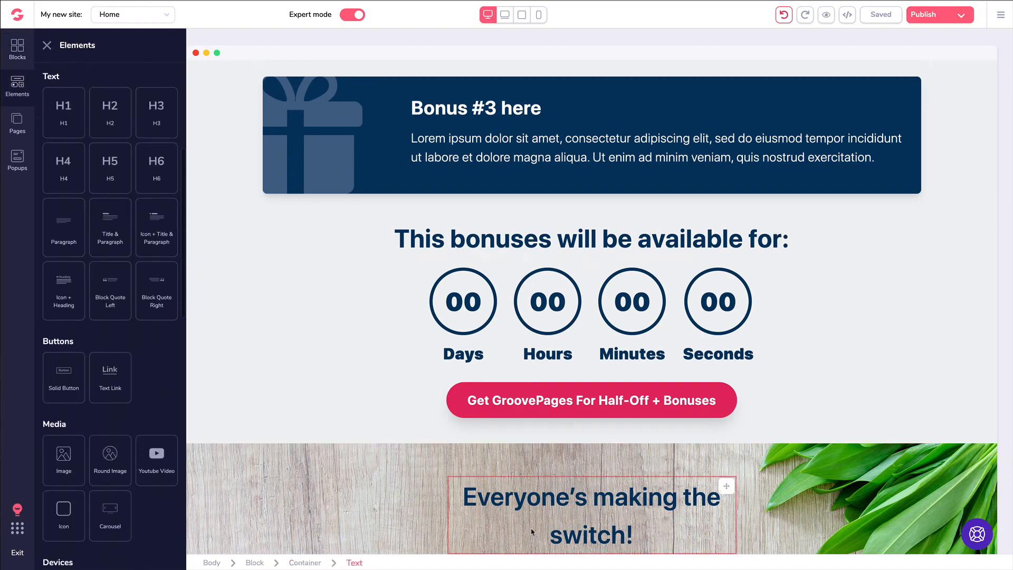
scroll(94, 290, down, 1)
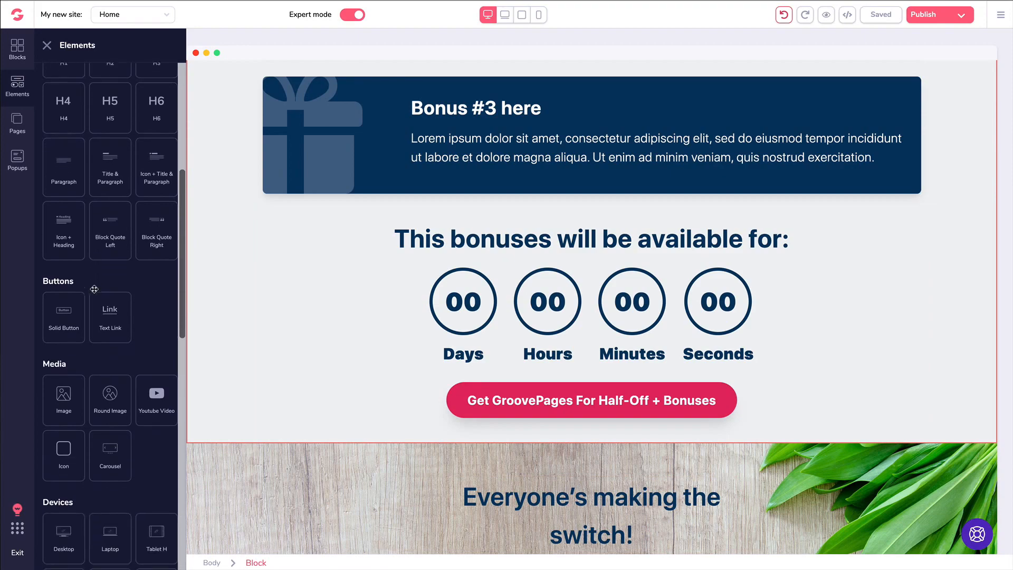
scroll(95, 289, down, 6)
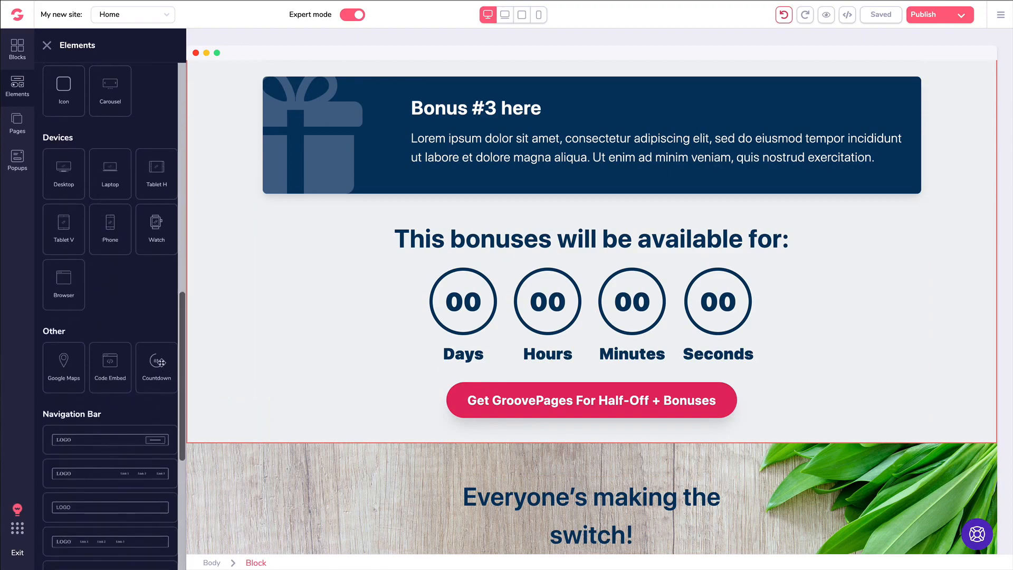
drag(157, 362, 460, 276)
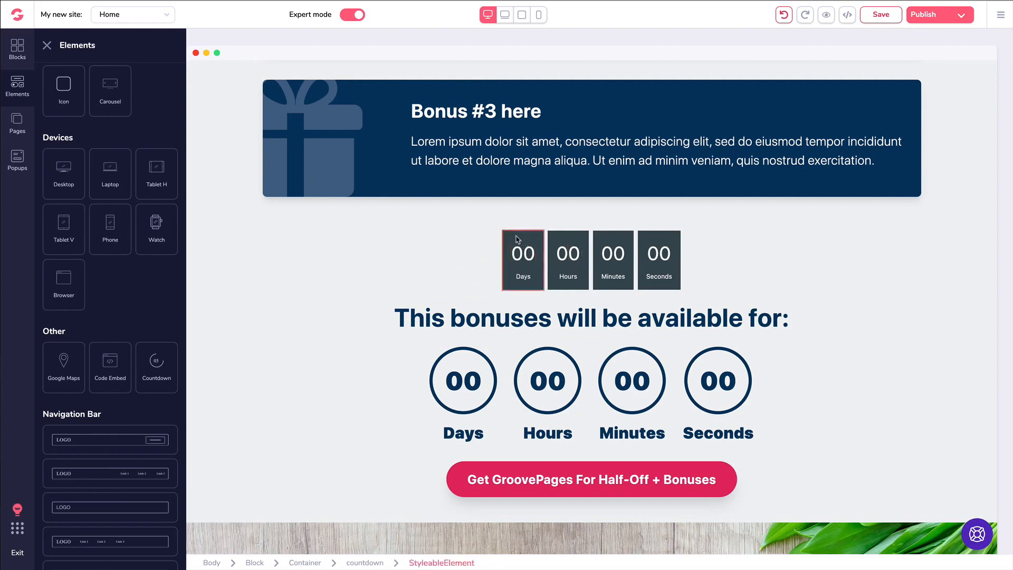
click(485, 238)
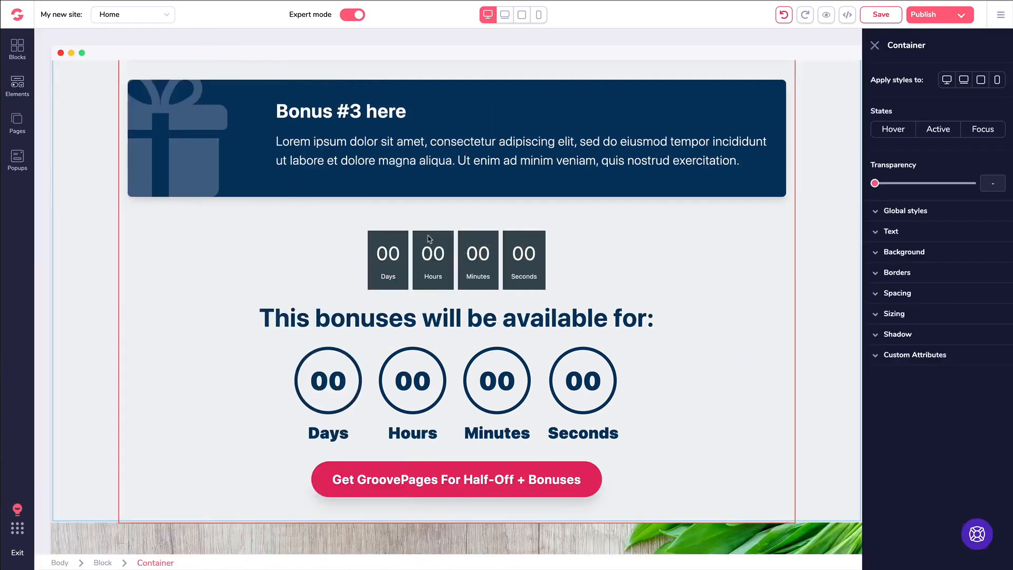
- Delete the extra dark countdown and select the remaining circular countdown timer
click(389, 241)
key(Delete)
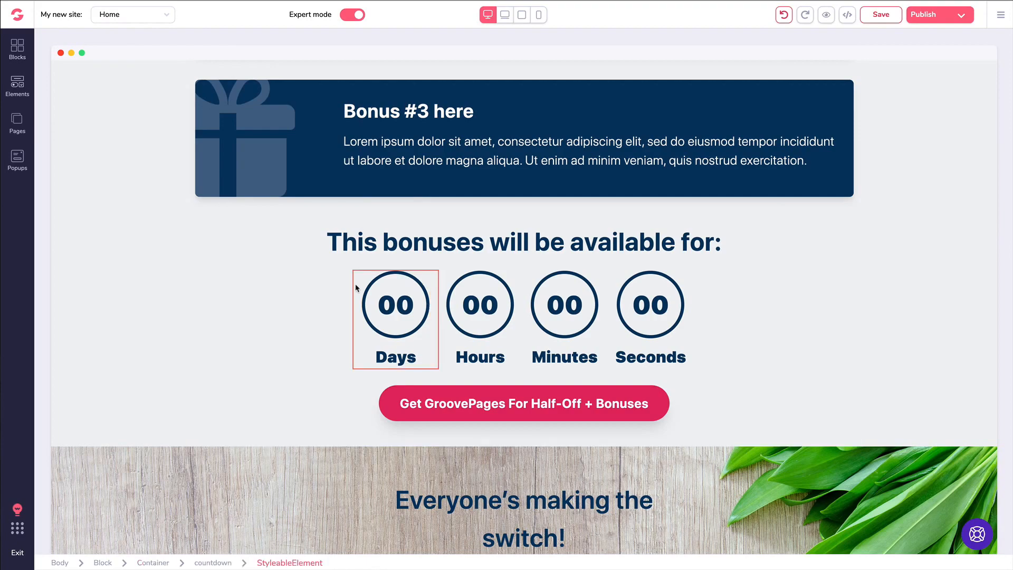
click(476, 308)
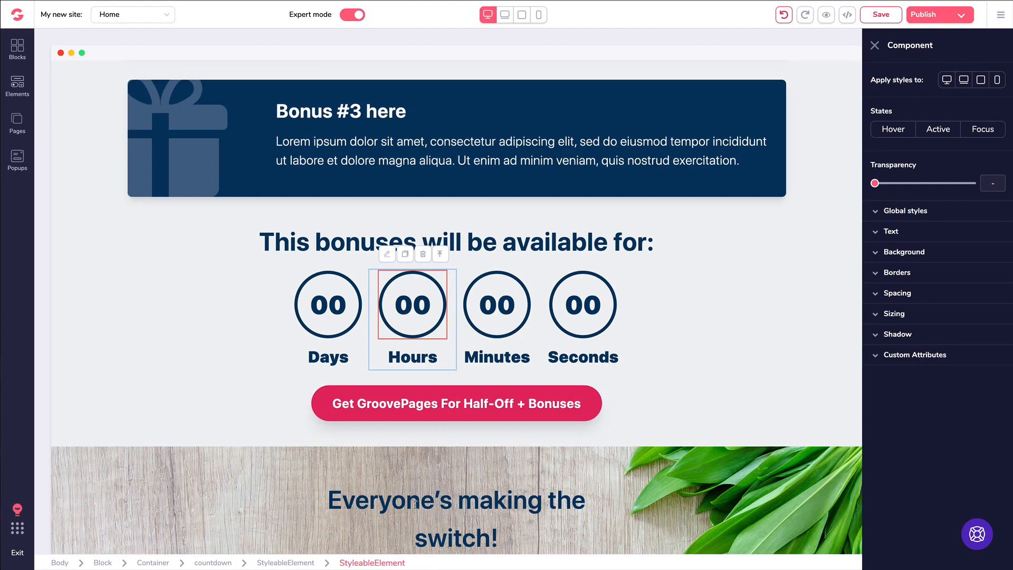
click(441, 256)
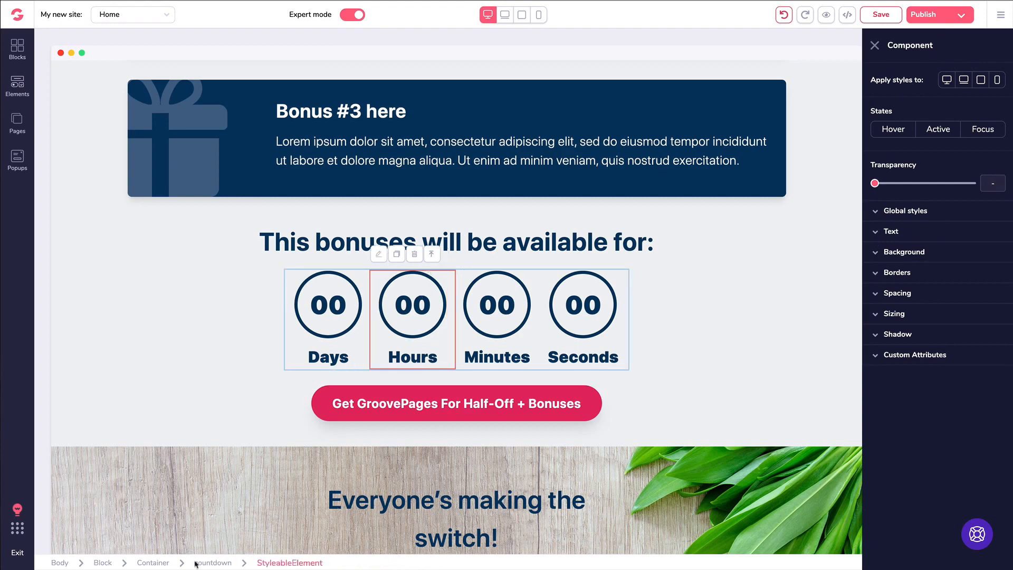
click(432, 255)
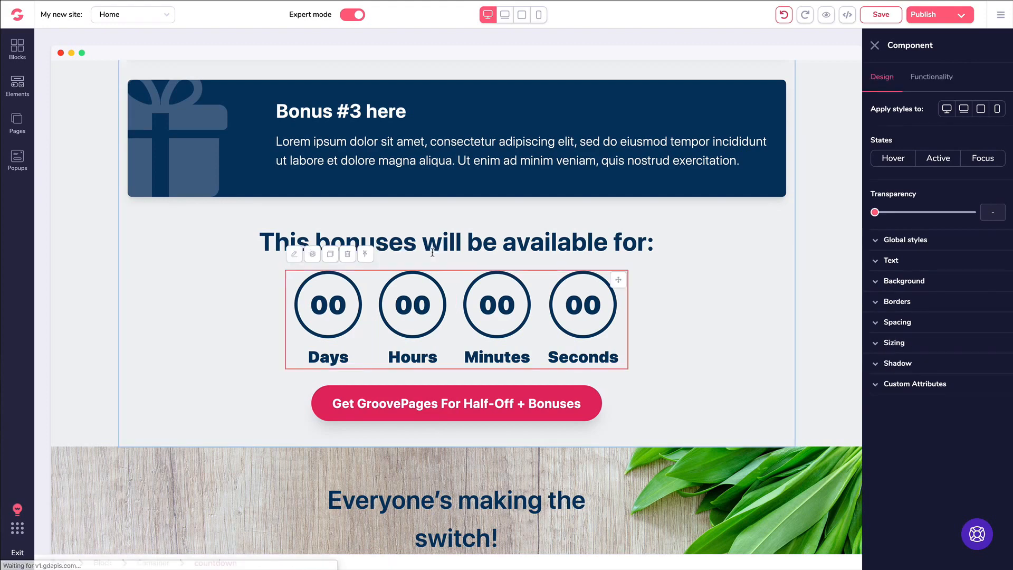
- Check the timer's Days, Hours and Seconds parts, save the page, and reselect the whole countdown
click(444, 231)
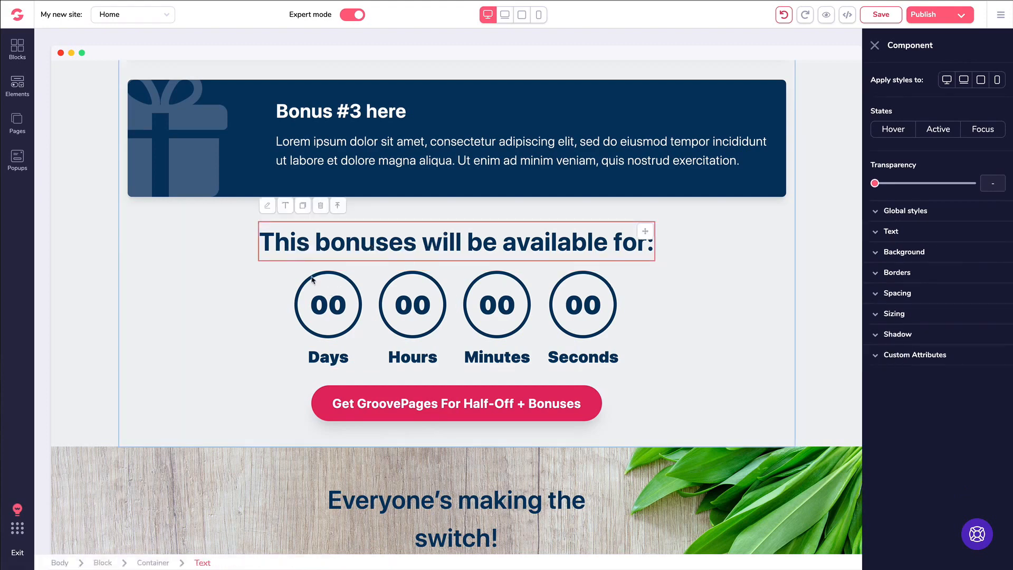
click(292, 277)
click(383, 280)
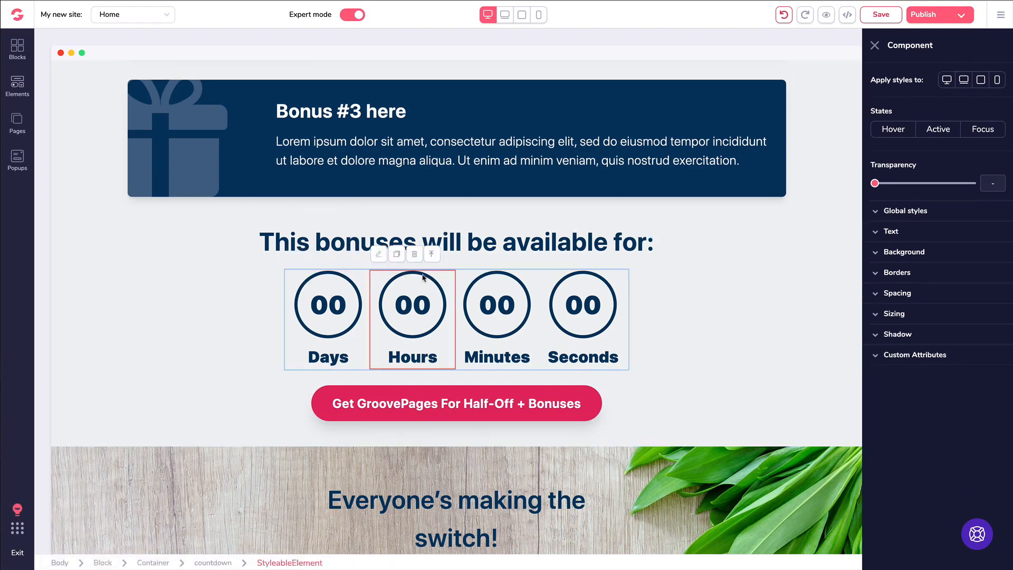
click(627, 284)
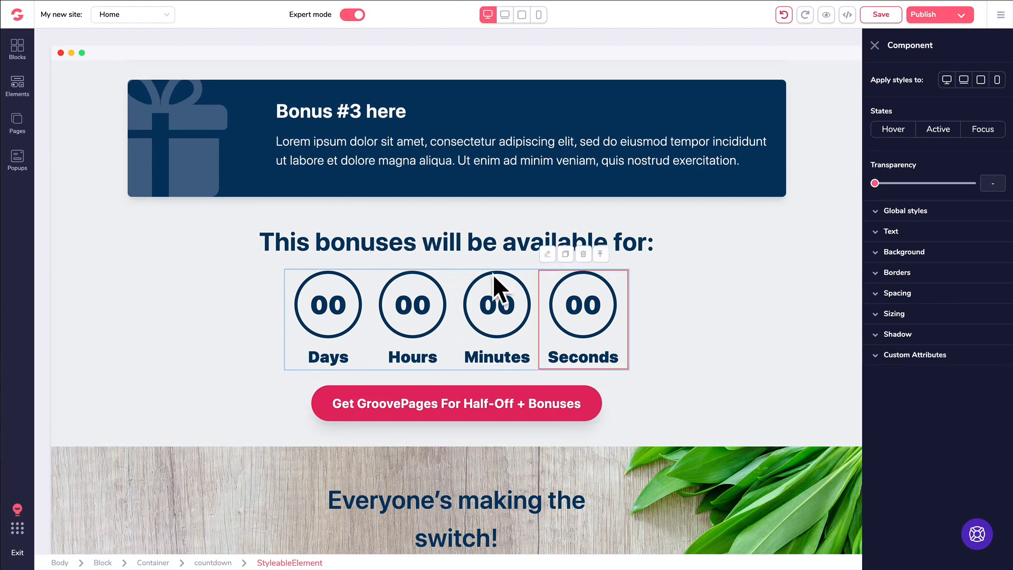
key(ctrl+s)
click(453, 290)
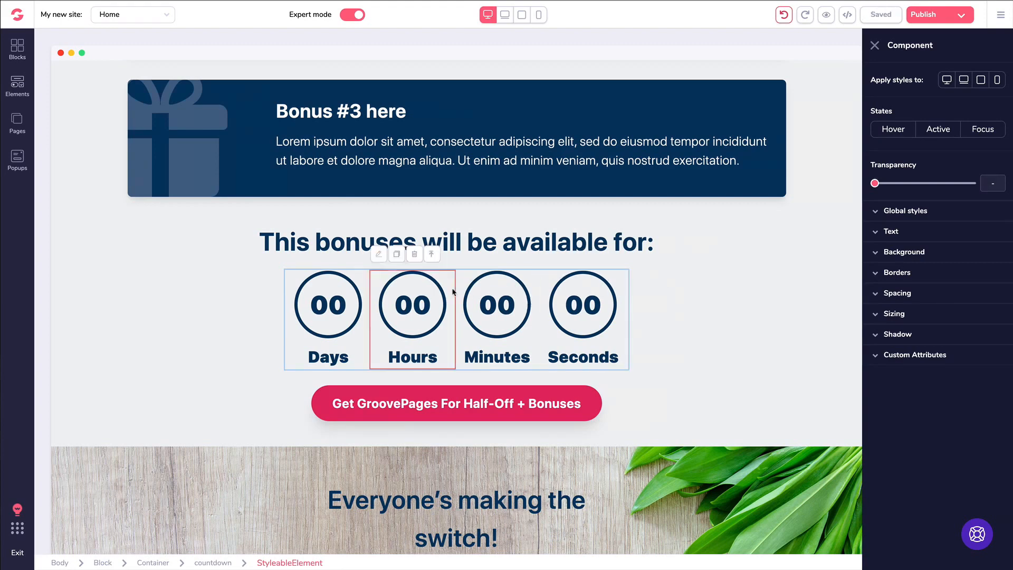
click(433, 256)
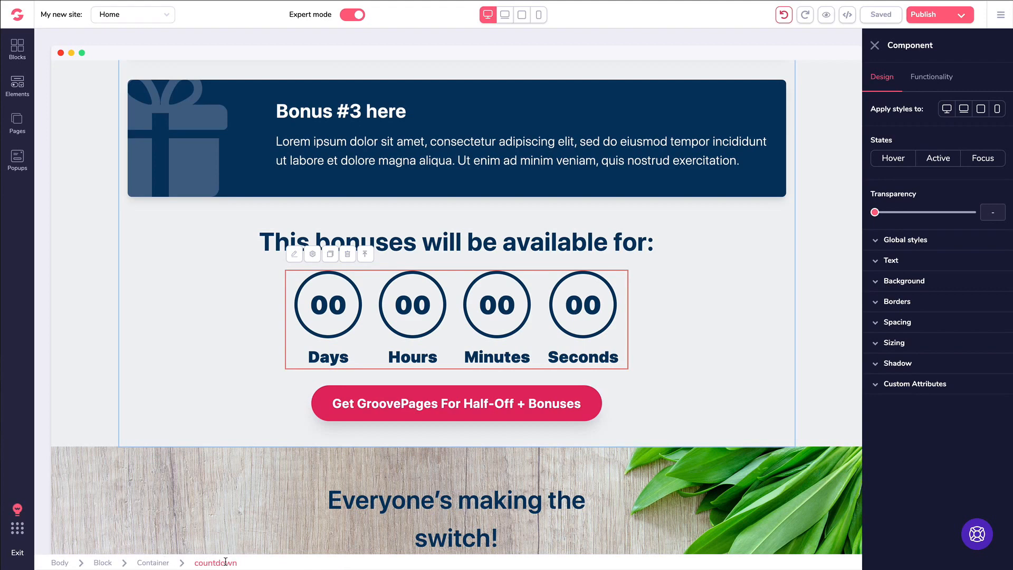
- Switch the circular countdown's Type to From Landing, then back to Fixed
click(930, 79)
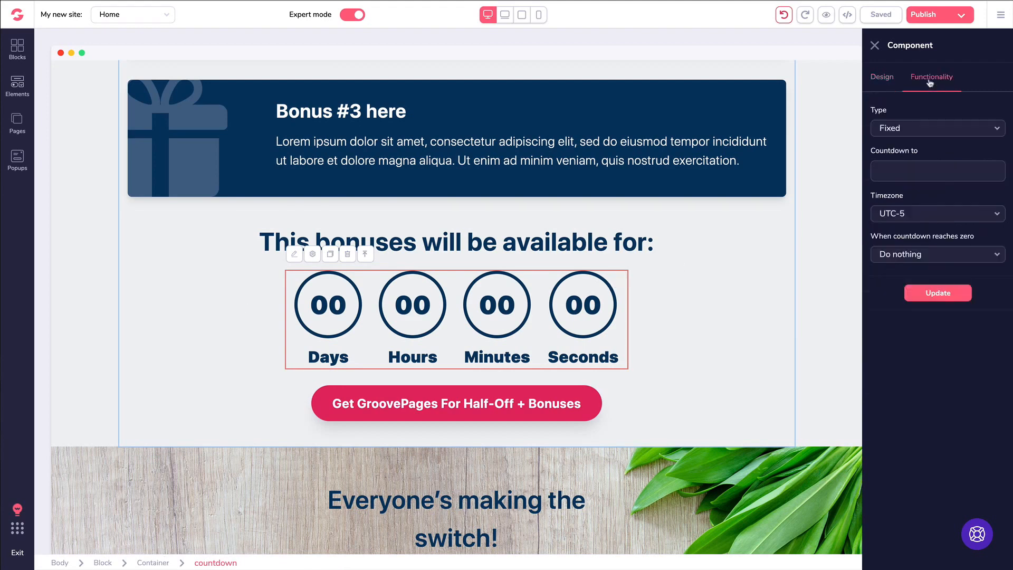
click(907, 131)
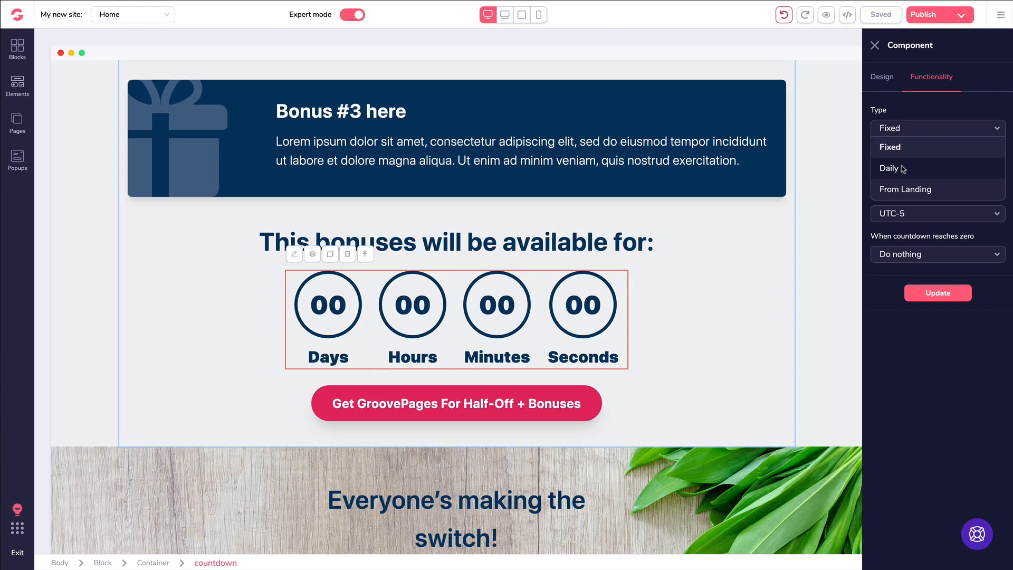
click(901, 190)
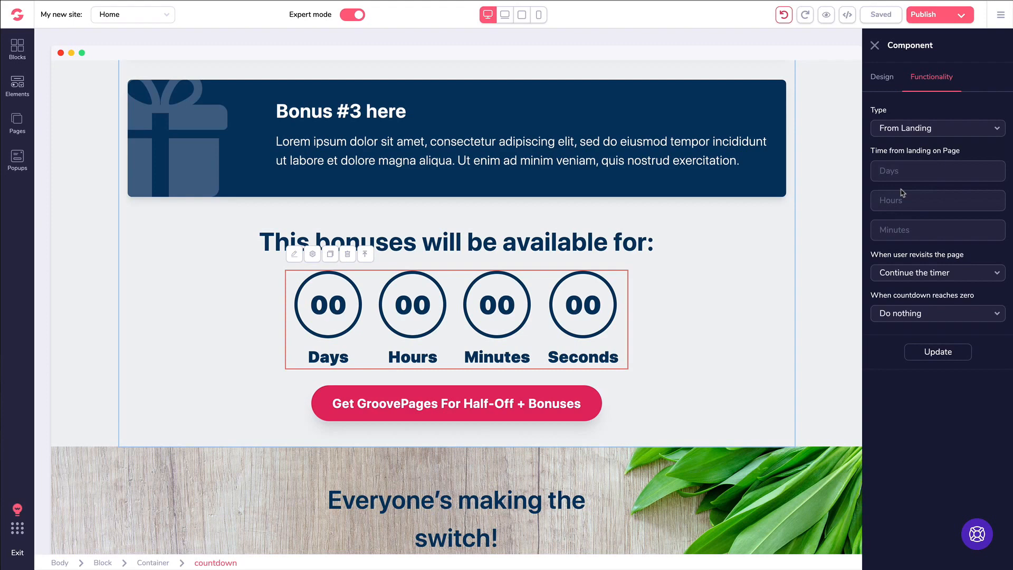
click(892, 136)
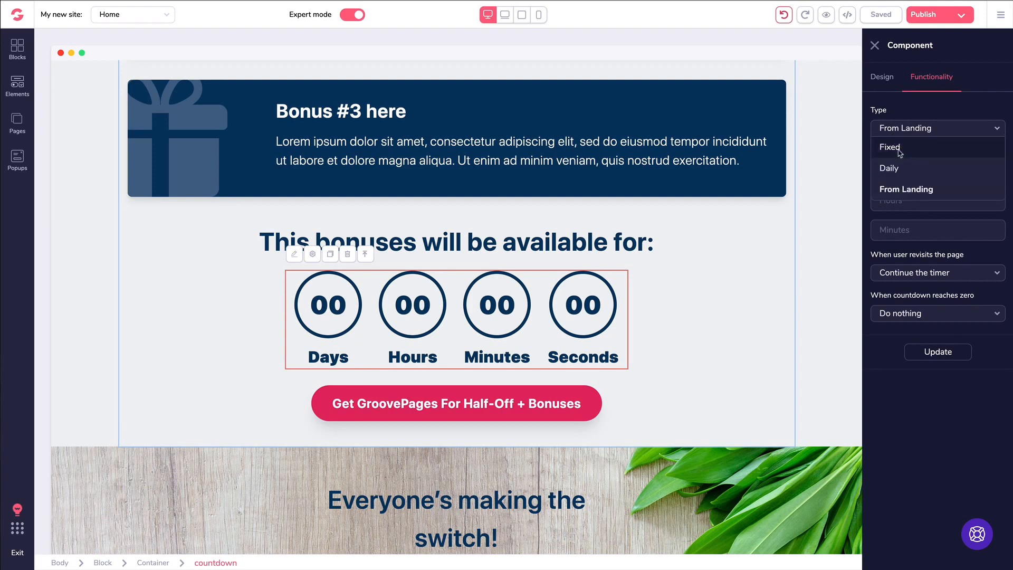
click(900, 150)
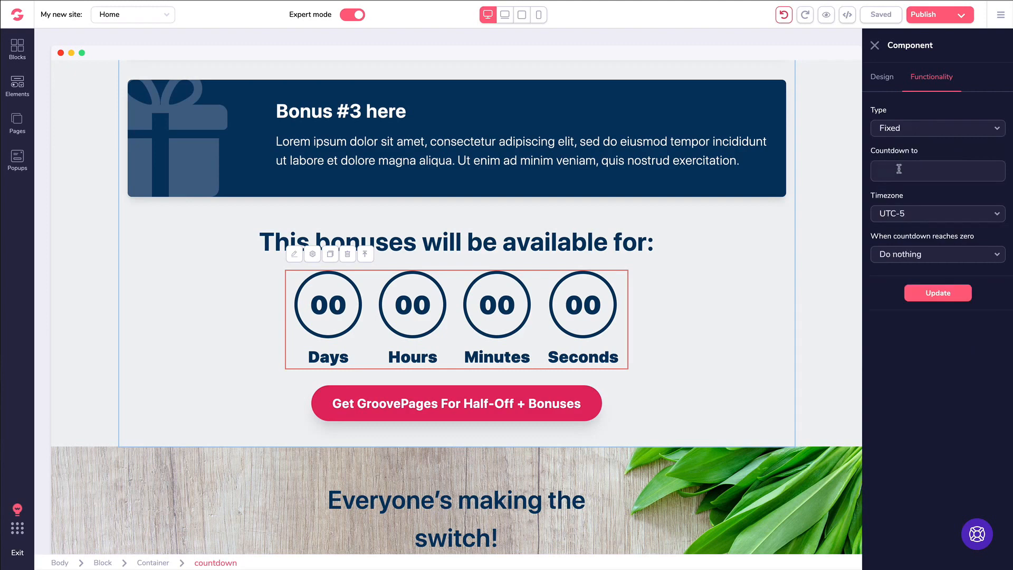
- Pick December 31, 2019 at 12:00 as the countdown's end date and time
click(899, 168)
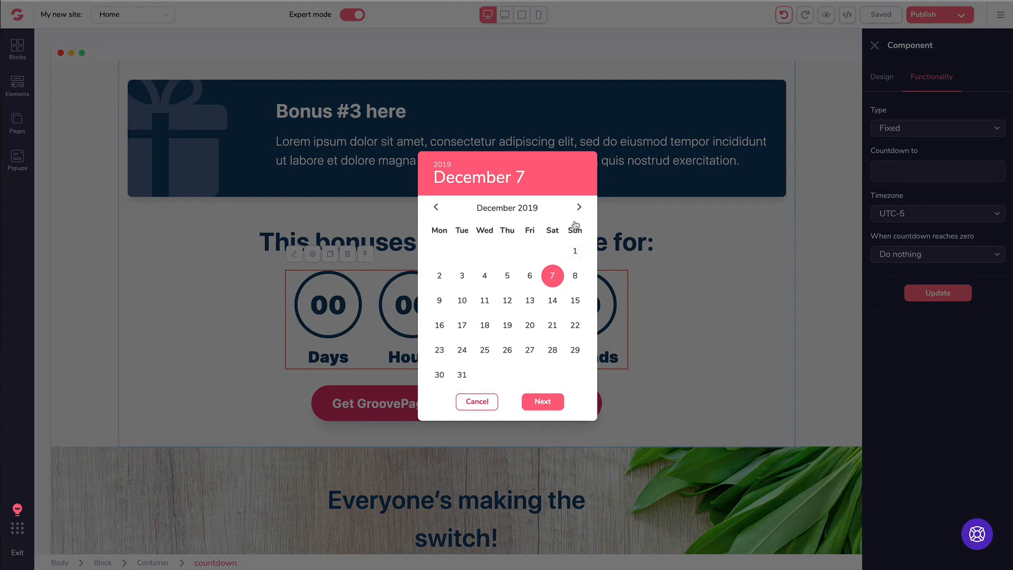
click(462, 375)
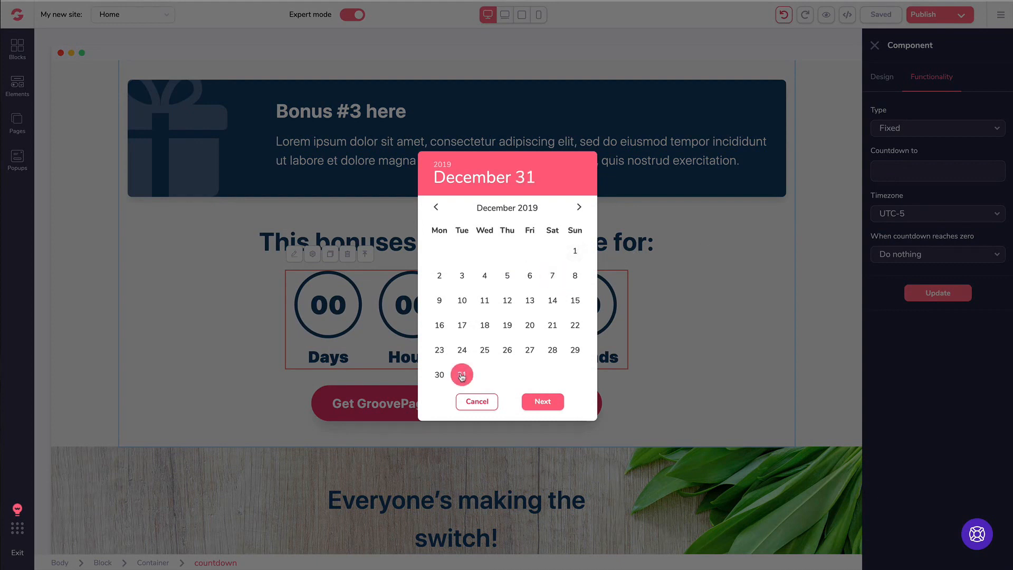
click(543, 401)
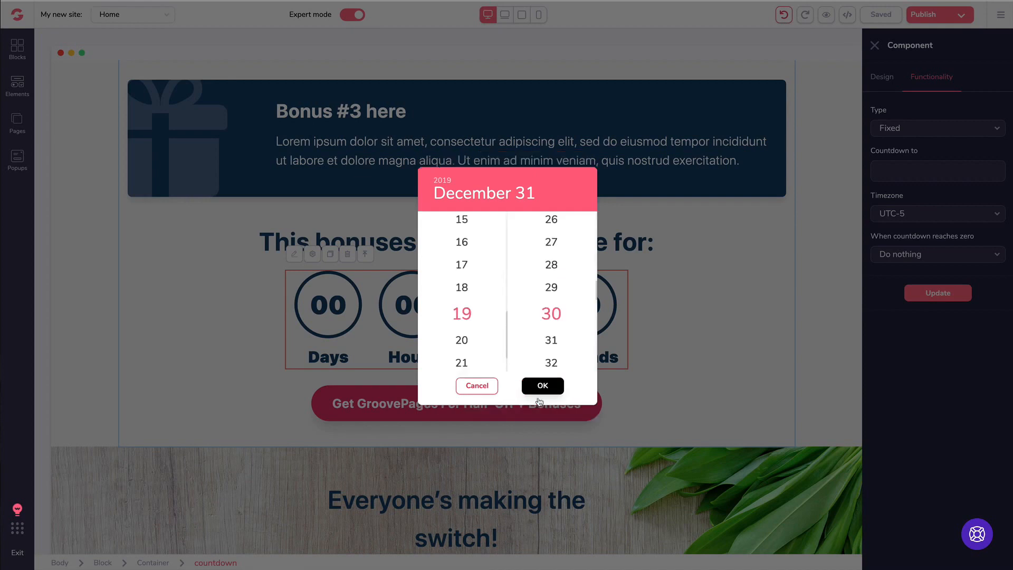
scroll(472, 291, up, 5)
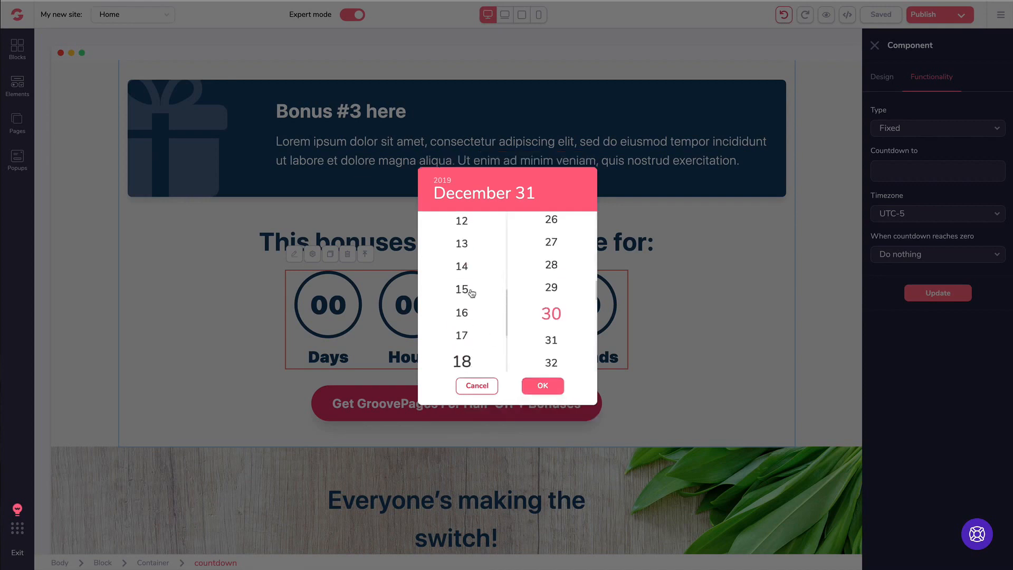
scroll(471, 294, down, 6)
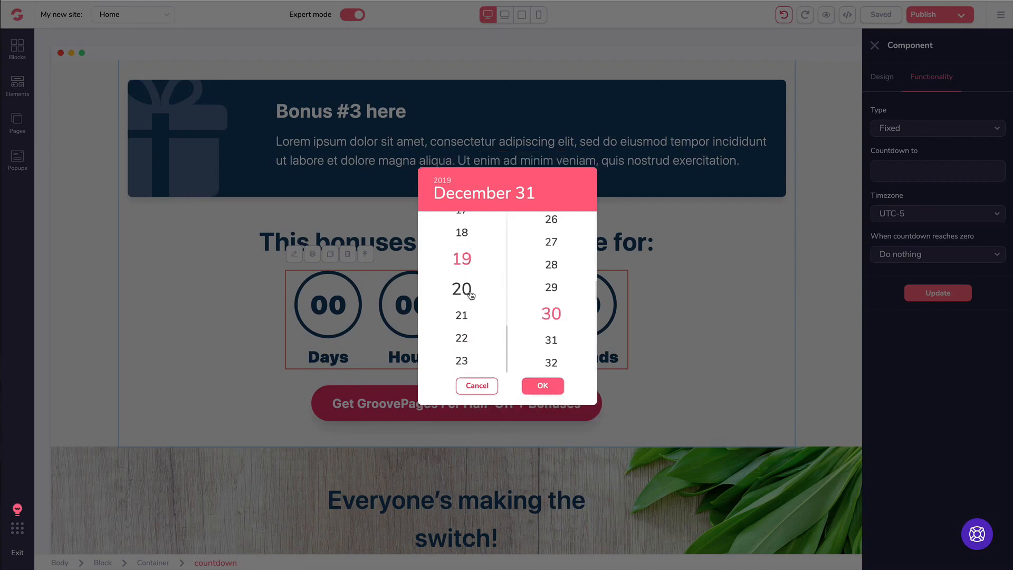
scroll(467, 338, up, 13)
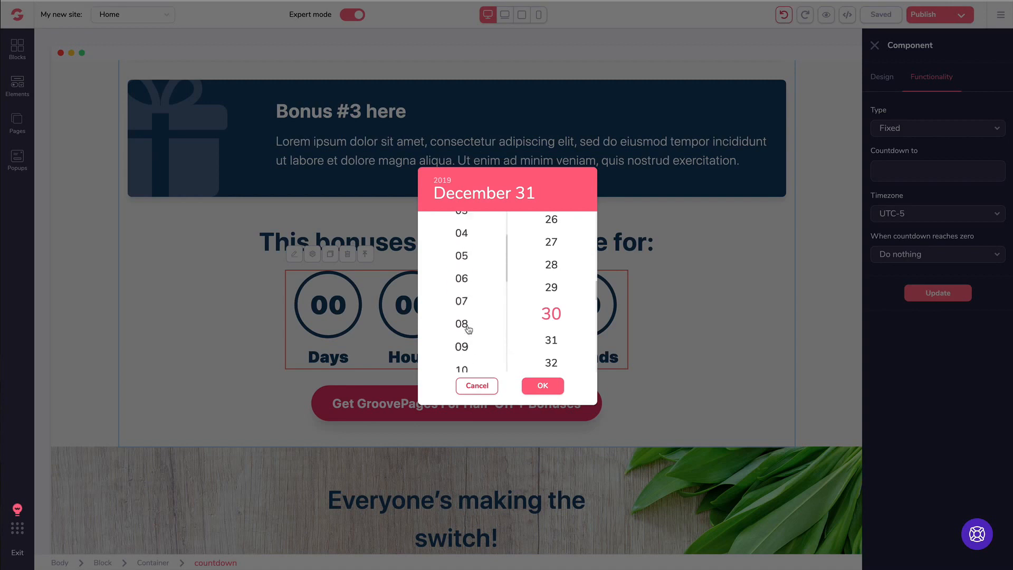
scroll(468, 322, up, 4)
scroll(469, 325, down, 4)
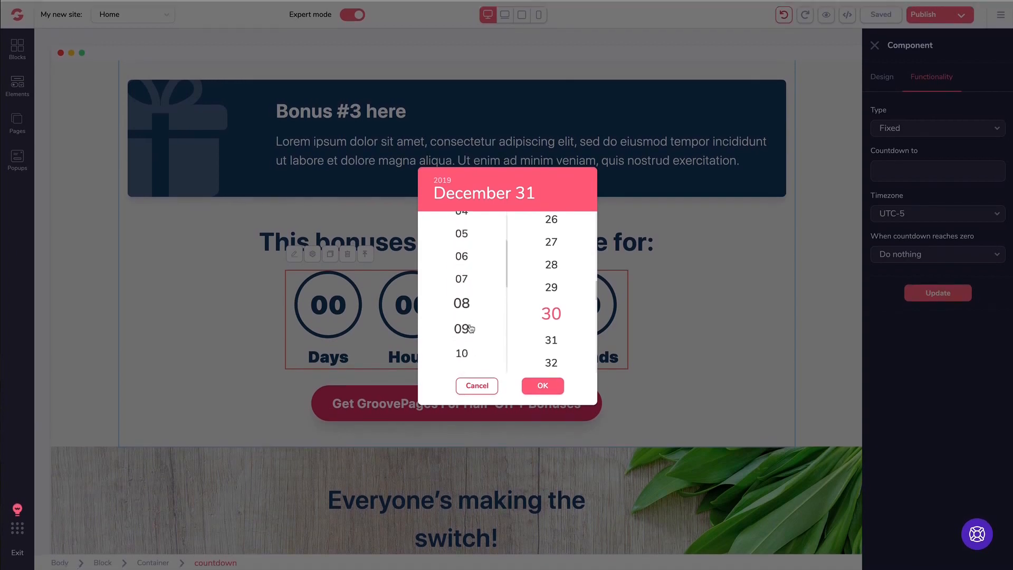
scroll(470, 330, down, 4)
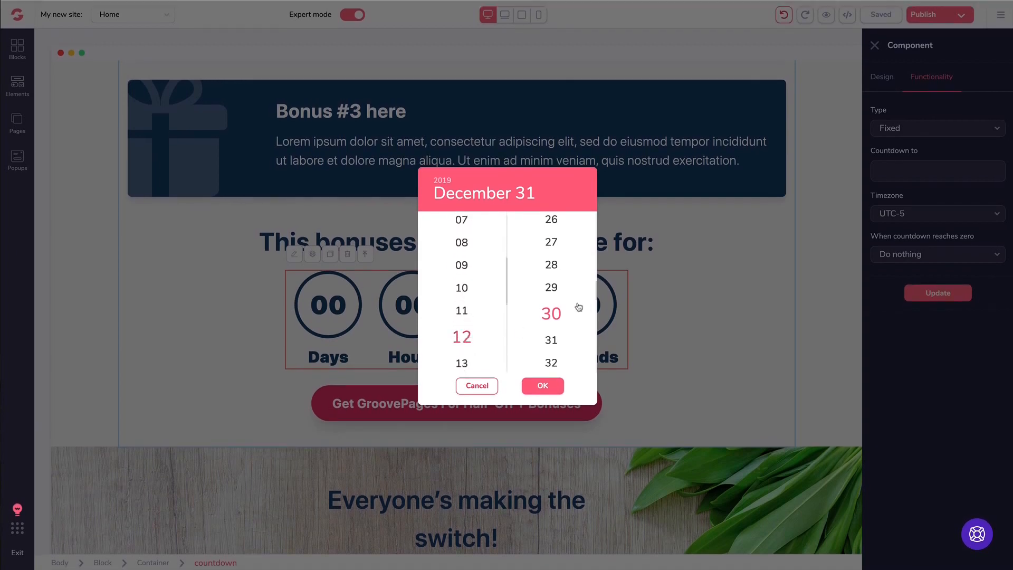
scroll(551, 313, up, 20)
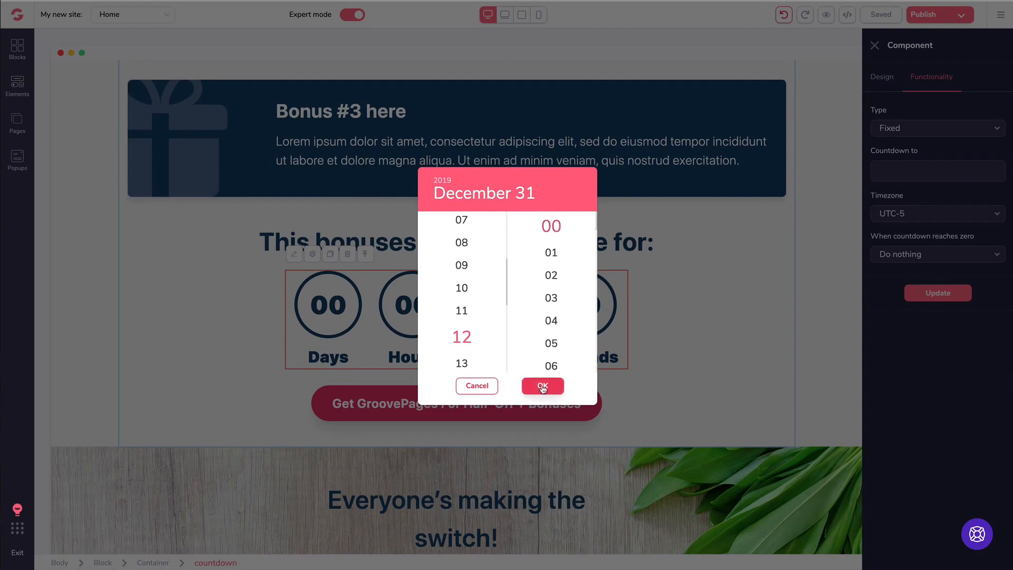
click(543, 387)
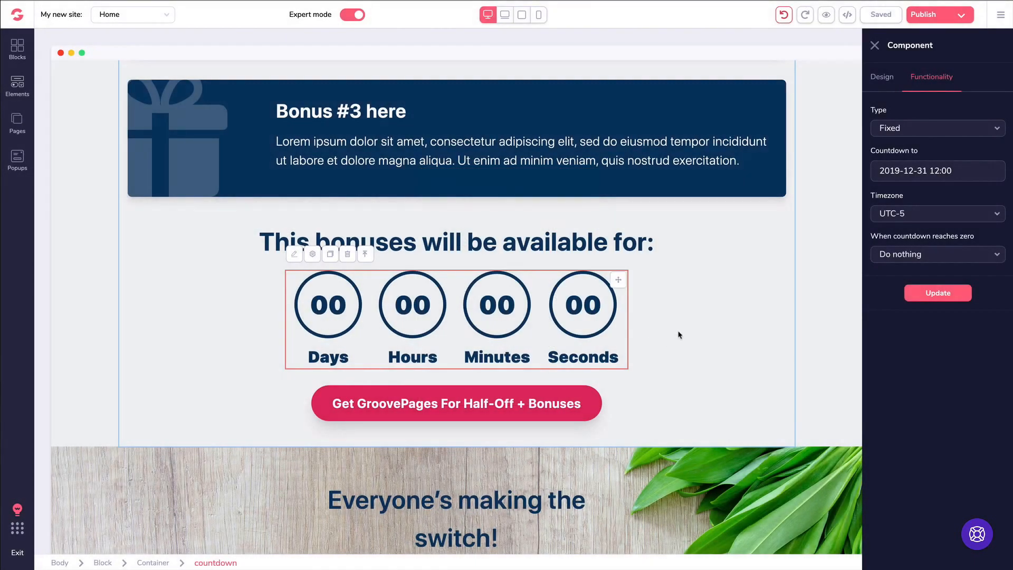
- Apply the new end date, try UTC-11, settle on UTC-5, and keep Do nothing at zero
click(939, 299)
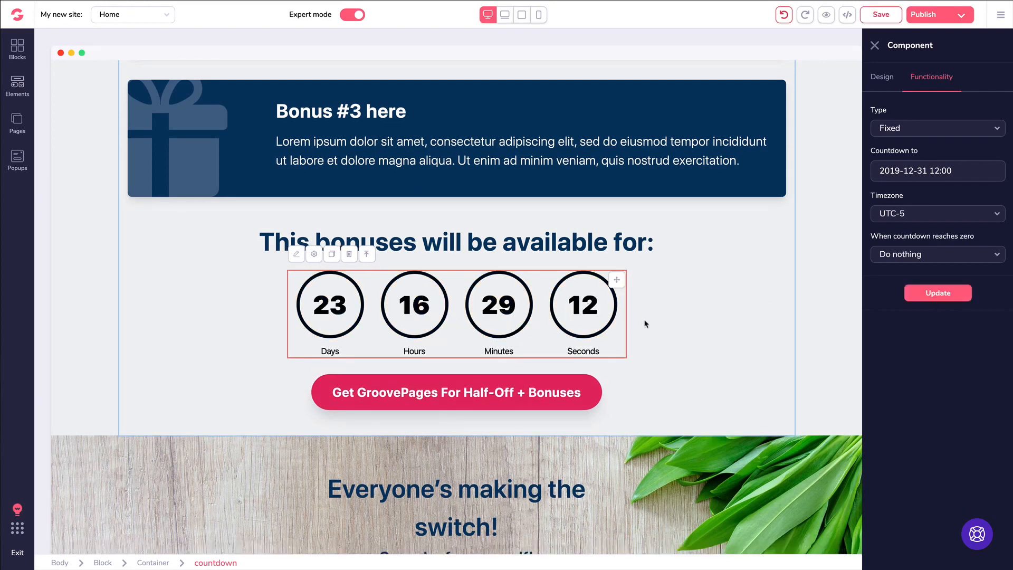
click(922, 217)
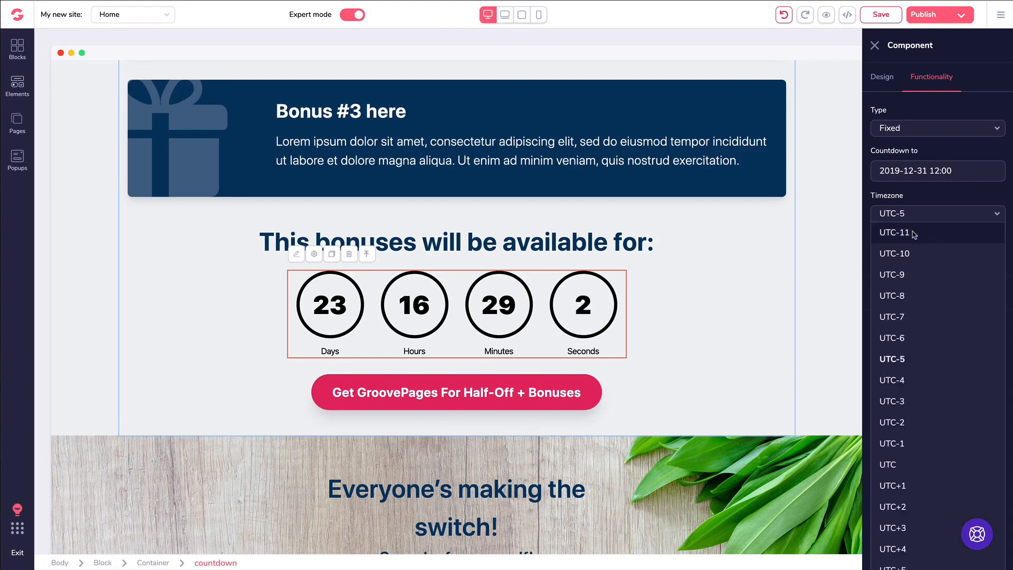
click(915, 234)
click(929, 294)
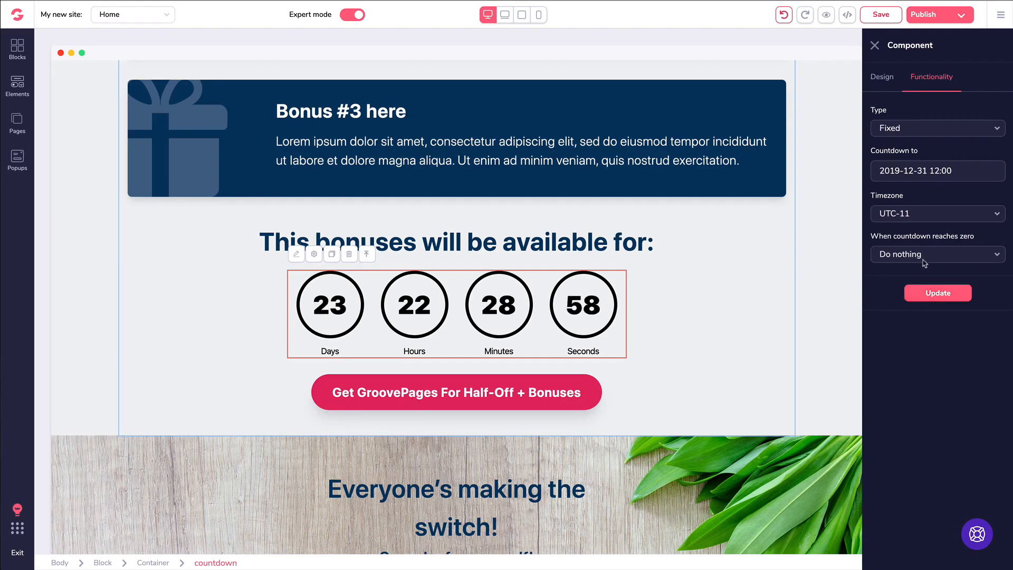
click(908, 218)
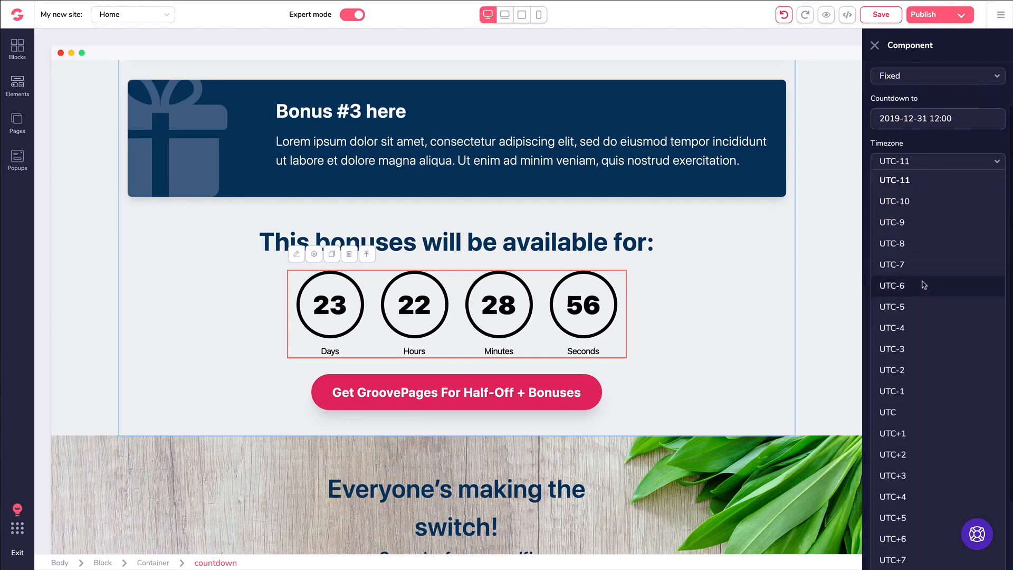
click(927, 300)
click(928, 295)
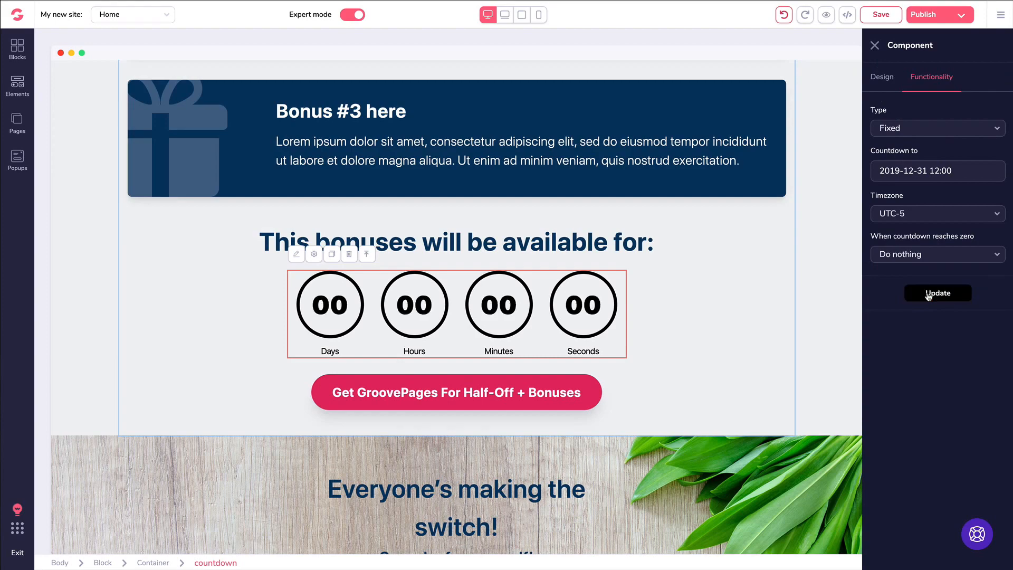
click(889, 255)
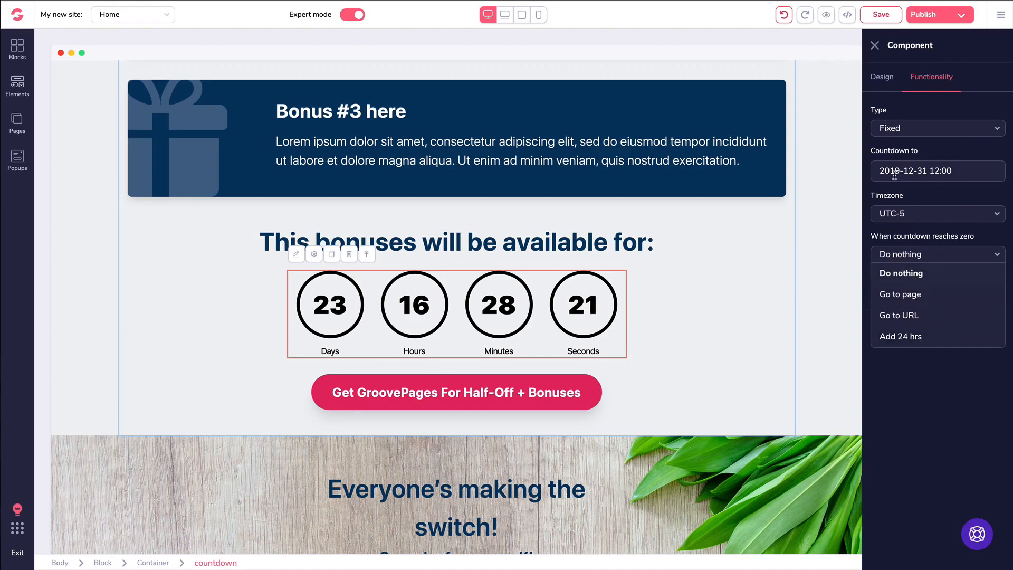
click(909, 392)
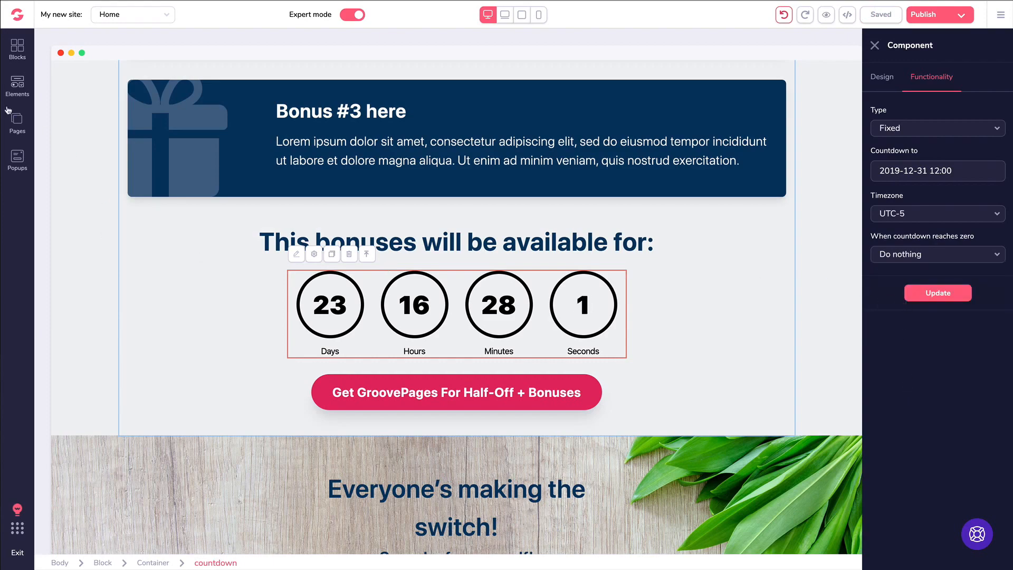
- Drag the phone-mockup form block from Blocks > Forms below the countdown
click(18, 48)
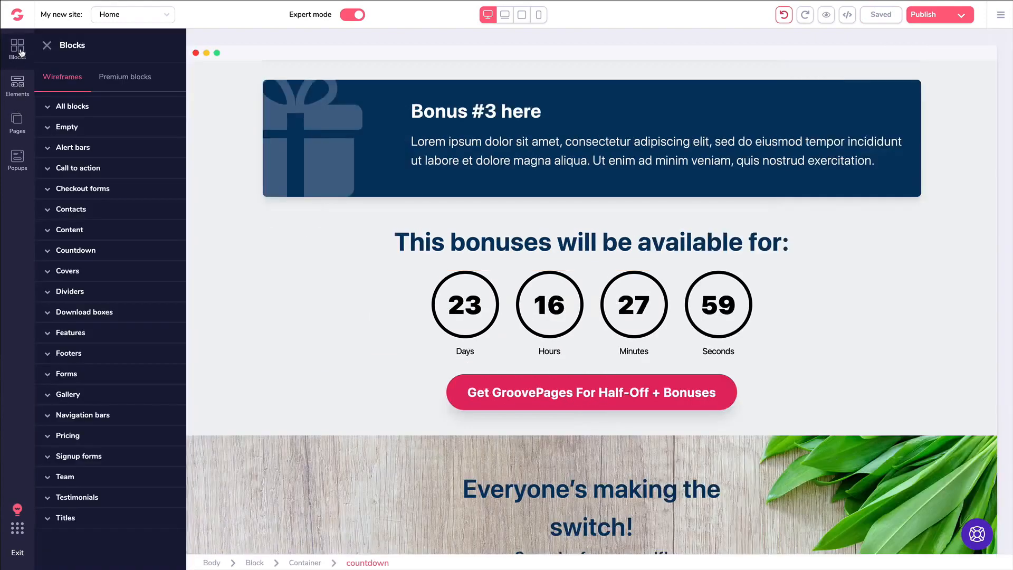
click(68, 375)
scroll(79, 369, down, 5)
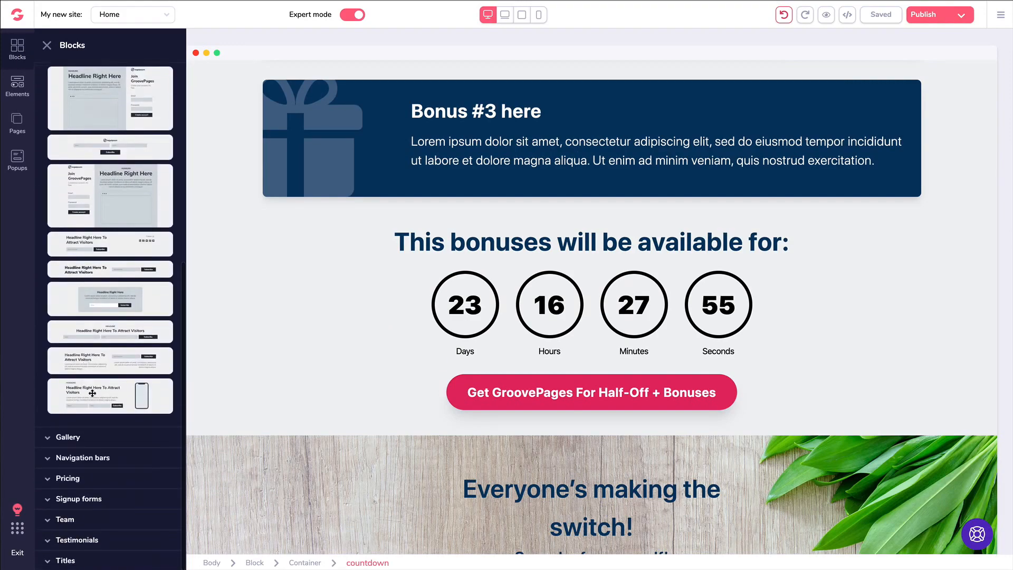
drag(92, 394, 430, 454)
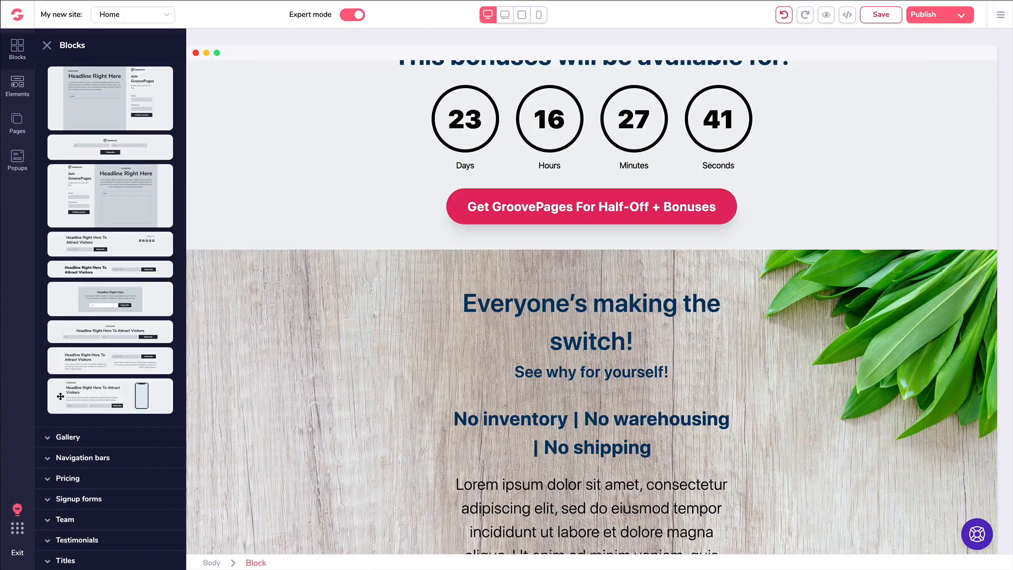
drag(60, 396, 319, 350)
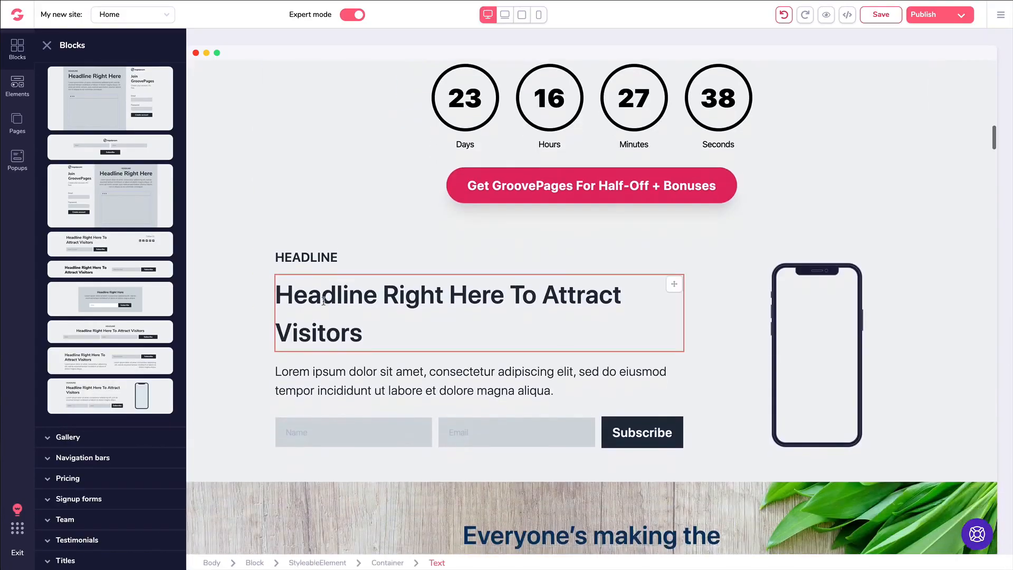
- Close the block library and scroll to review the new signup section
scroll(685, 315, down, 3)
scroll(685, 315, down, 15)
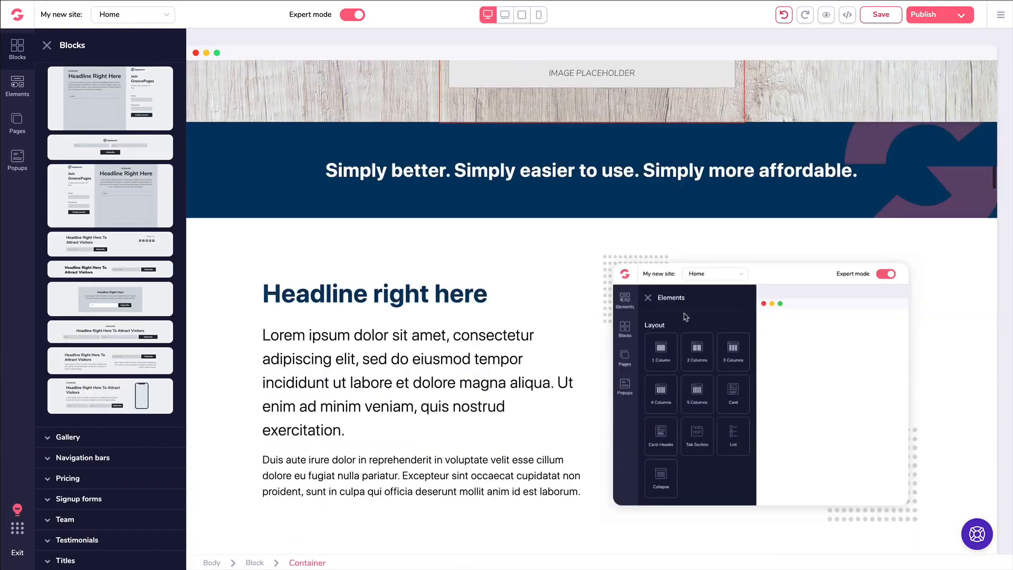
scroll(684, 317, down, 15)
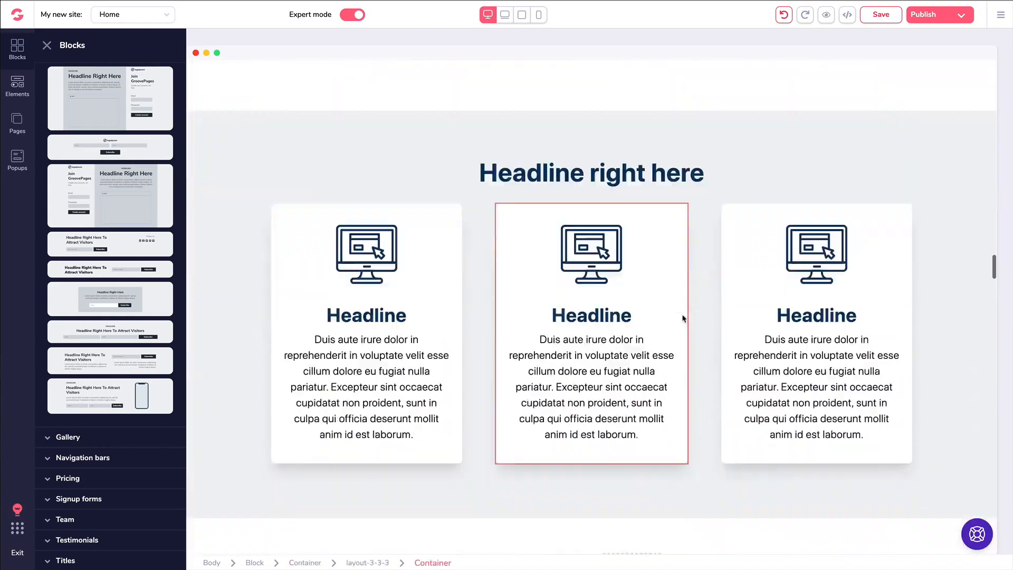
scroll(682, 316, down, 2)
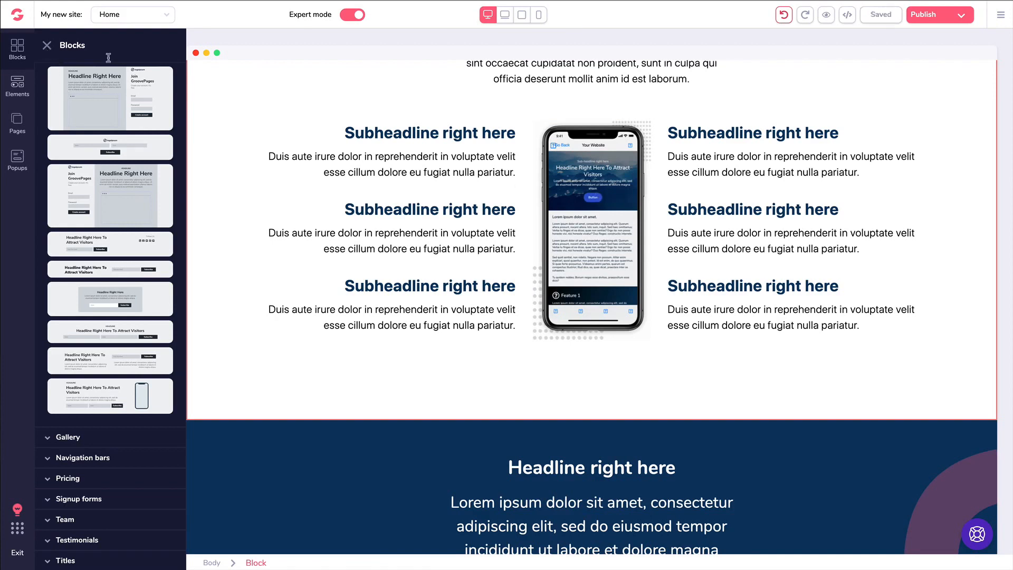
click(47, 45)
scroll(488, 168, down, 10)
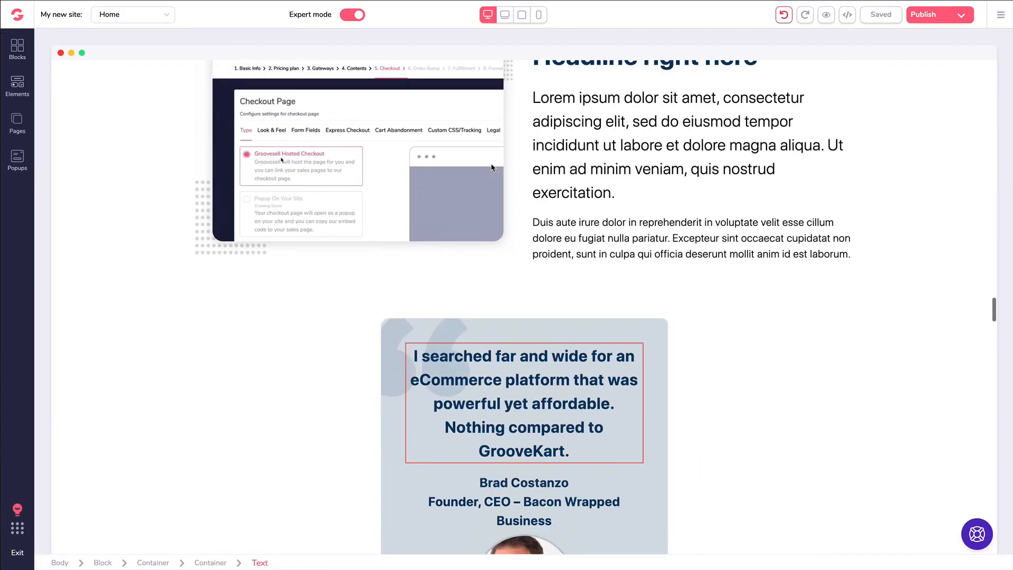
scroll(488, 167, up, 2)
scroll(488, 168, up, 15)
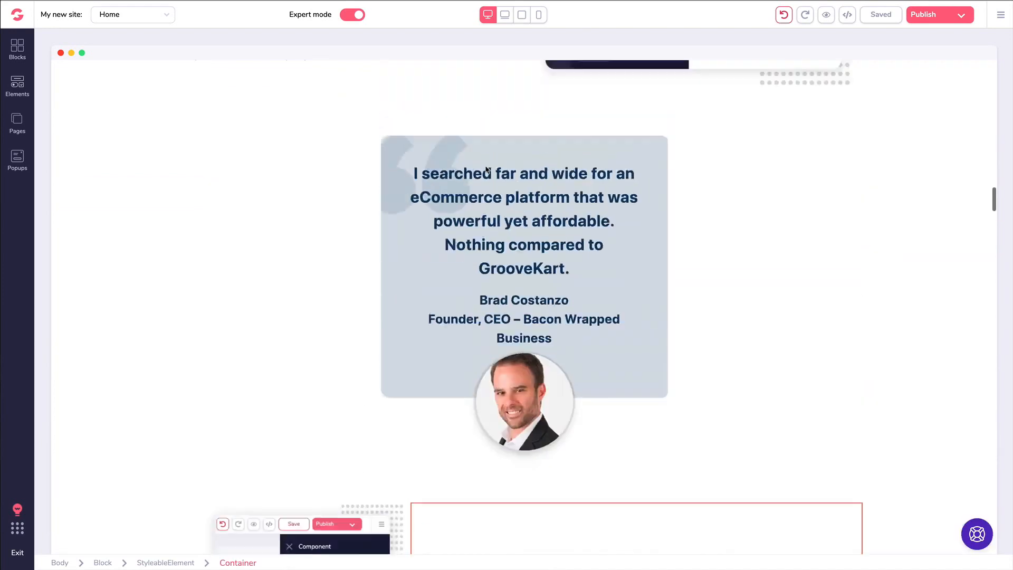
scroll(486, 168, up, 5)
scroll(486, 169, down, 2)
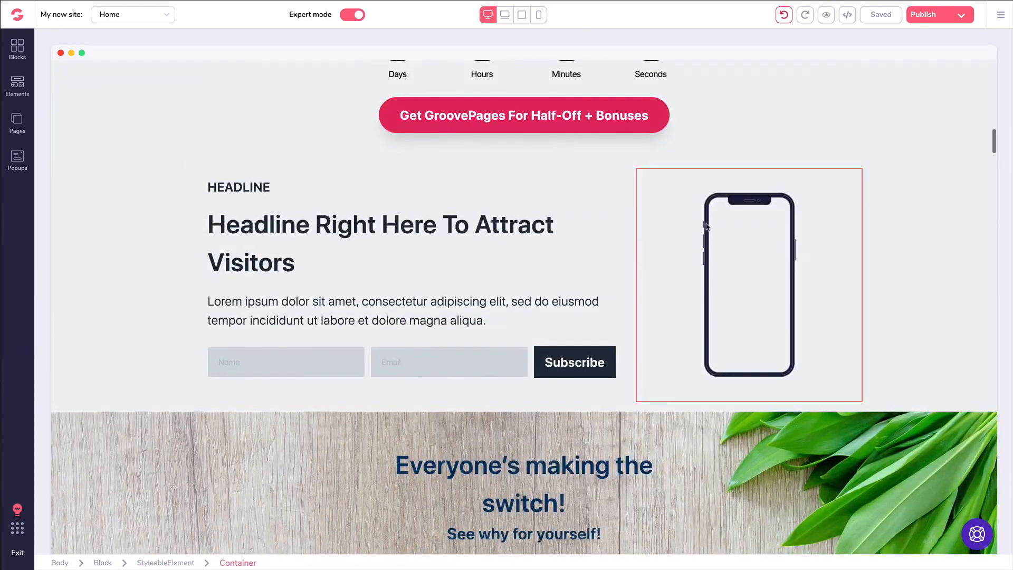
- Give the phone mockup the Dark 2 style with the cat photo on screen and no link
click(730, 229)
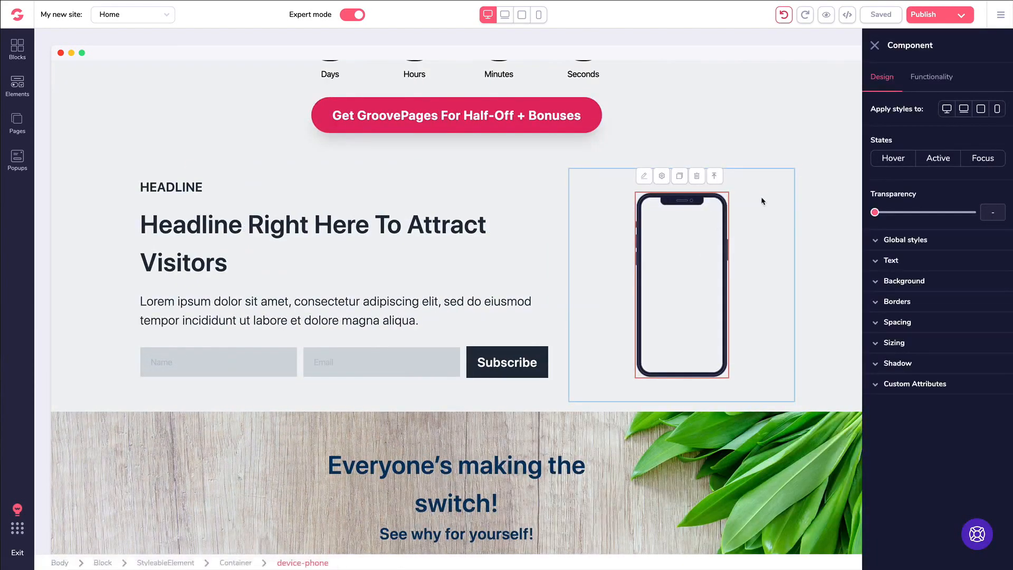
click(932, 78)
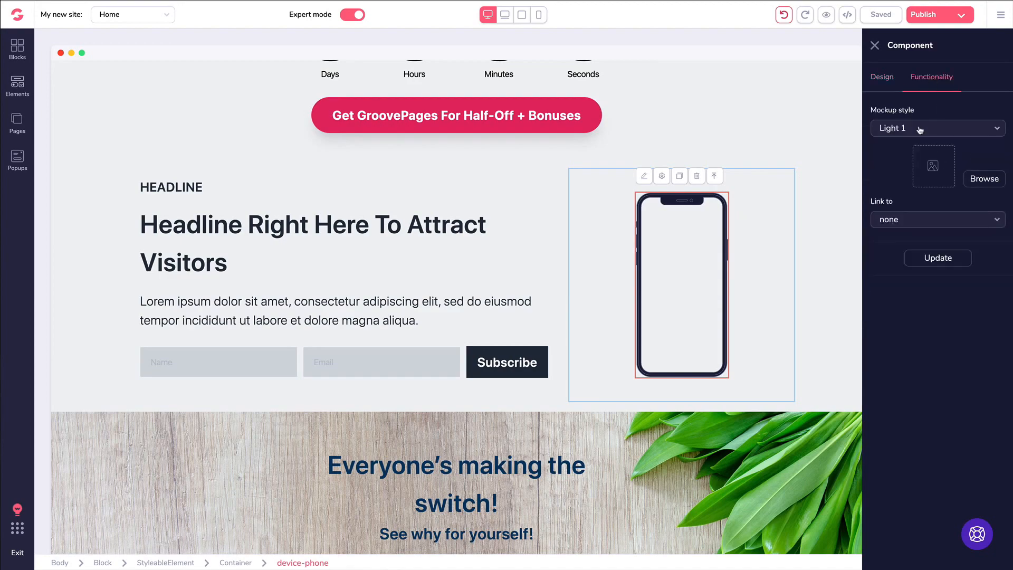
click(895, 128)
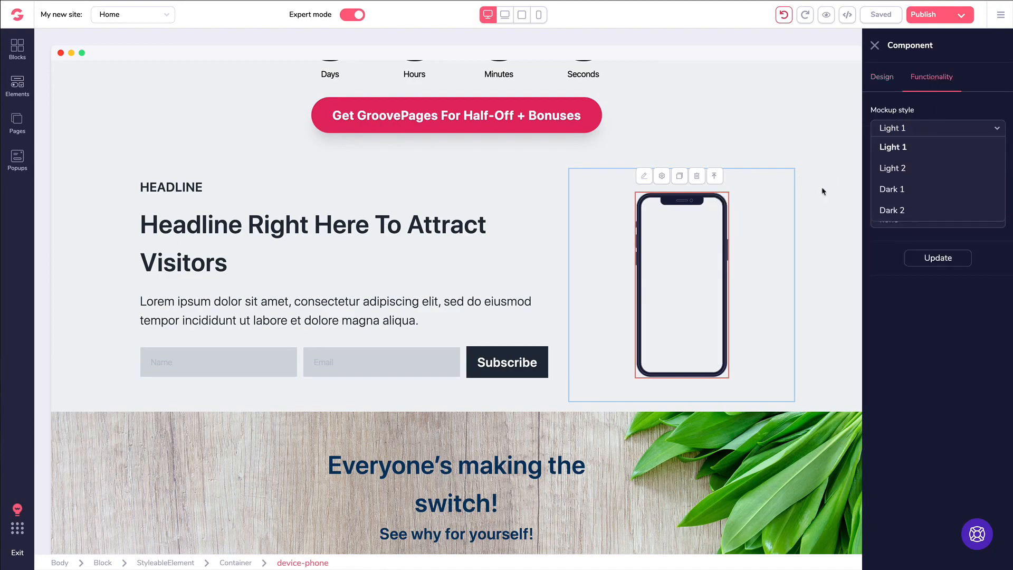
click(903, 211)
click(985, 179)
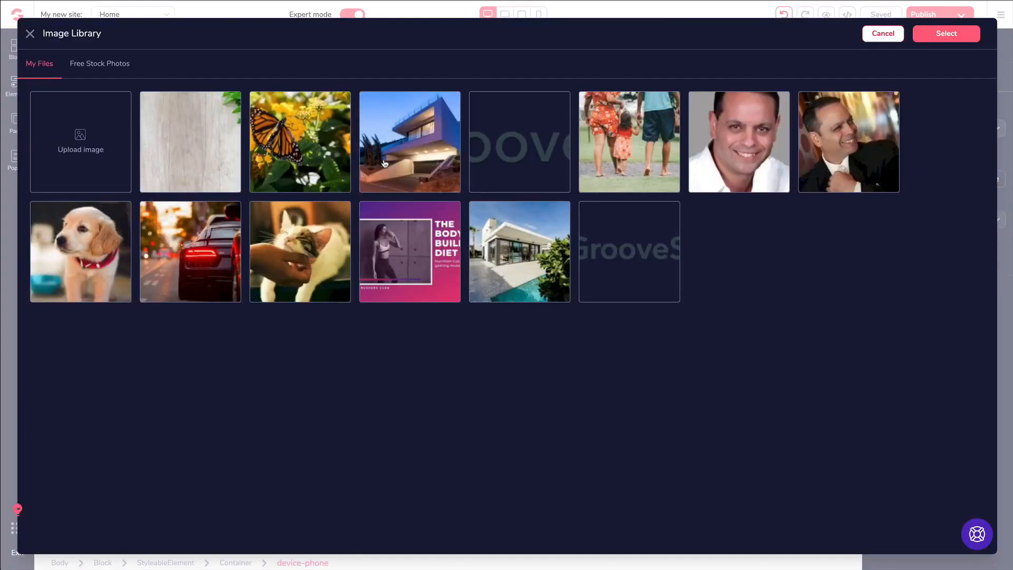
click(315, 254)
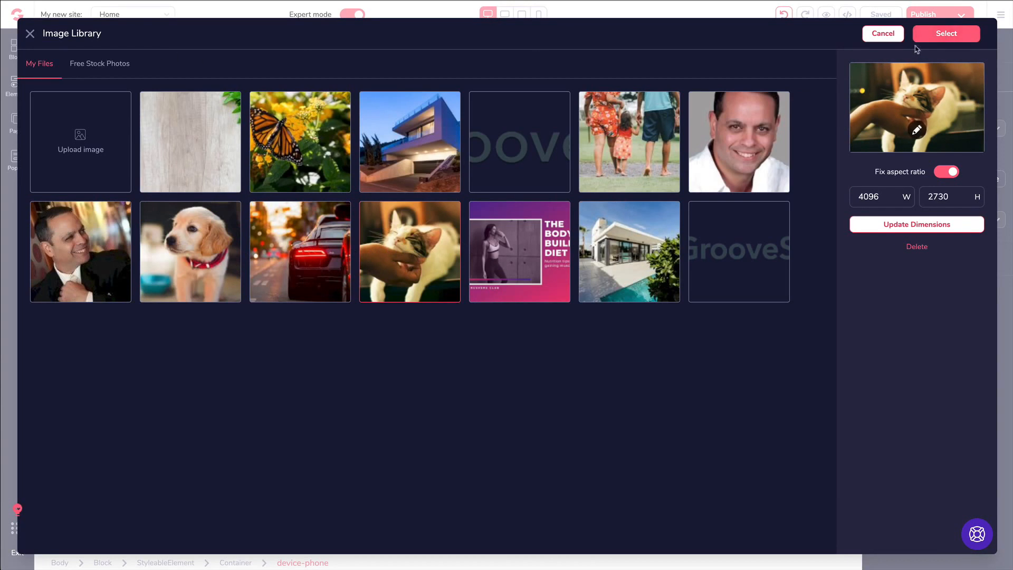
click(948, 35)
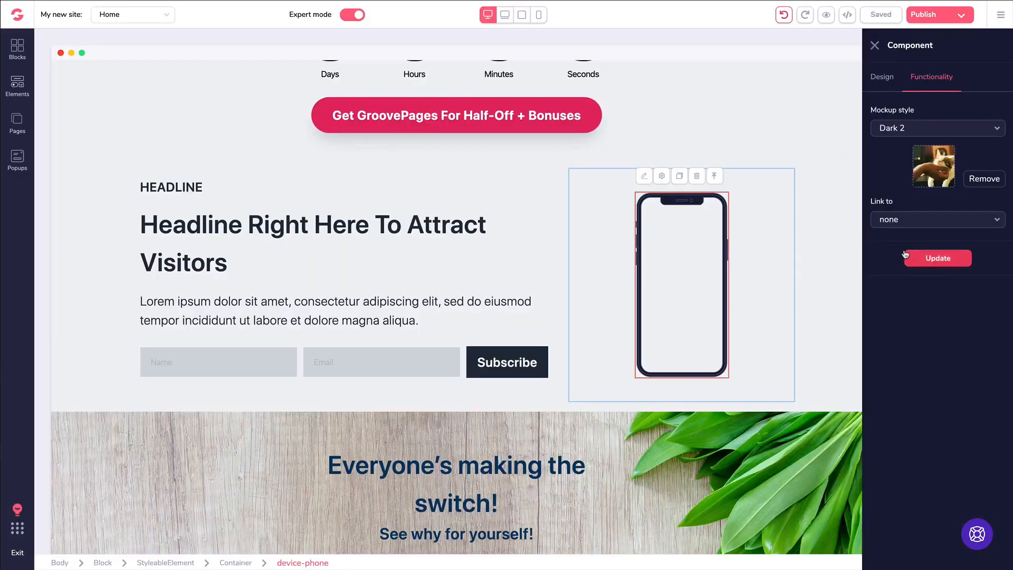
click(892, 224)
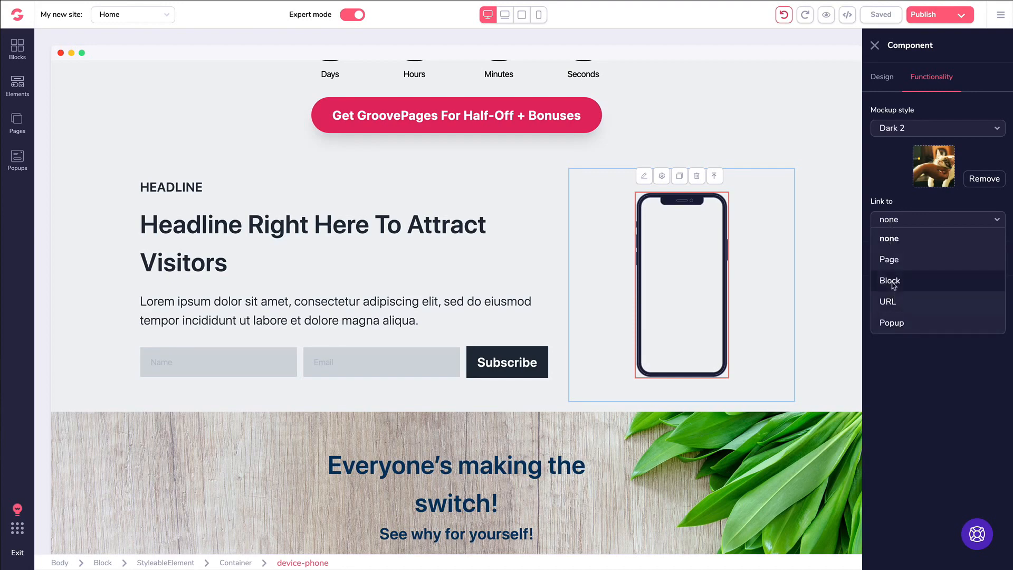
click(891, 197)
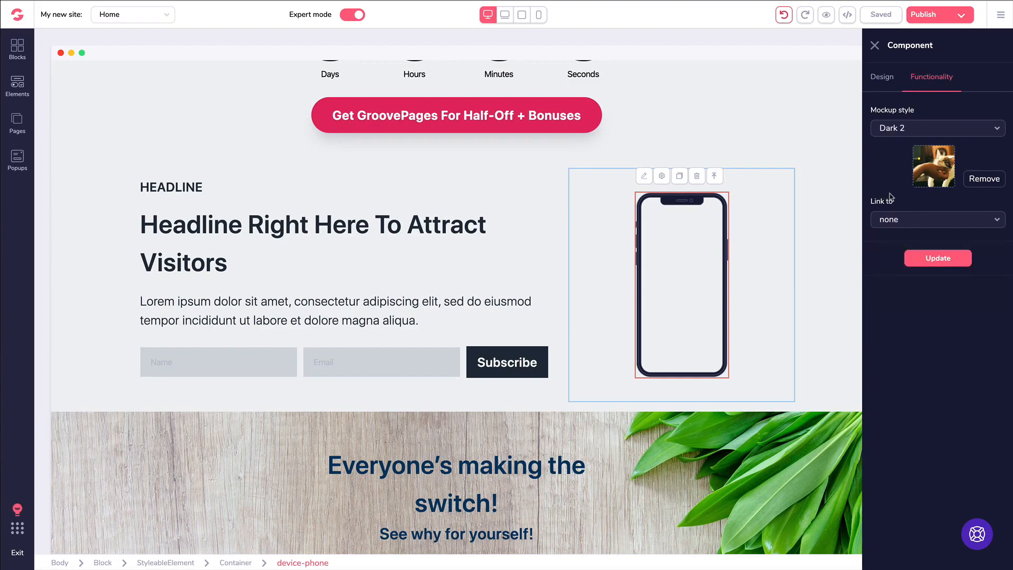
click(926, 259)
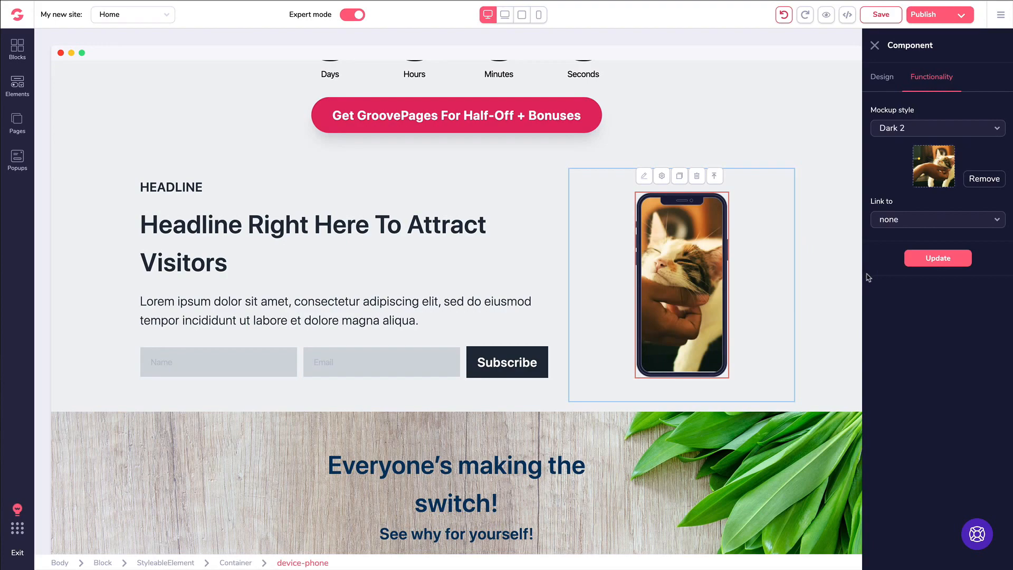
click(17, 84)
- Scroll through the element list, then close the Elements panel
scroll(113, 187, down, 10)
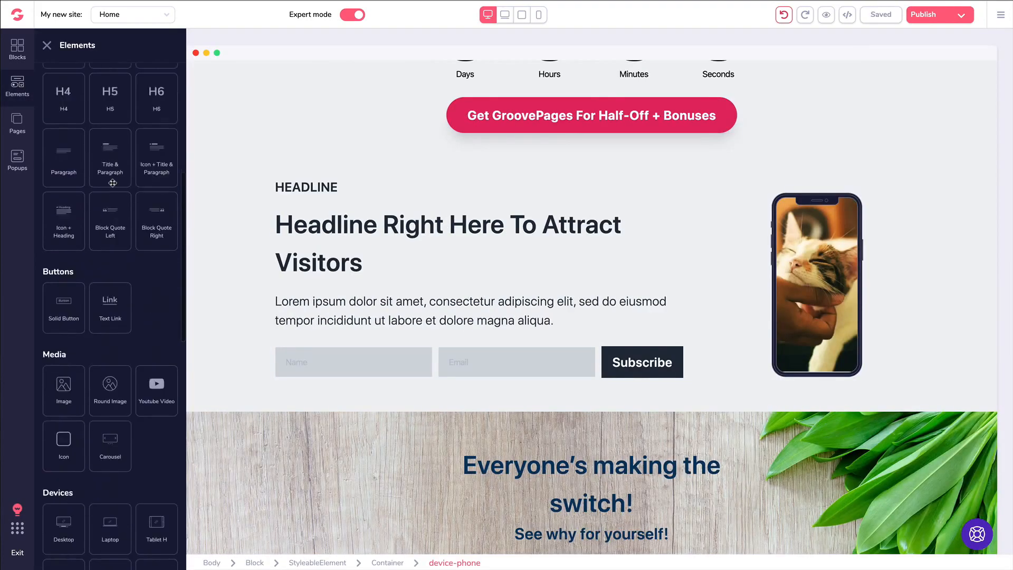
scroll(95, 222, down, 3)
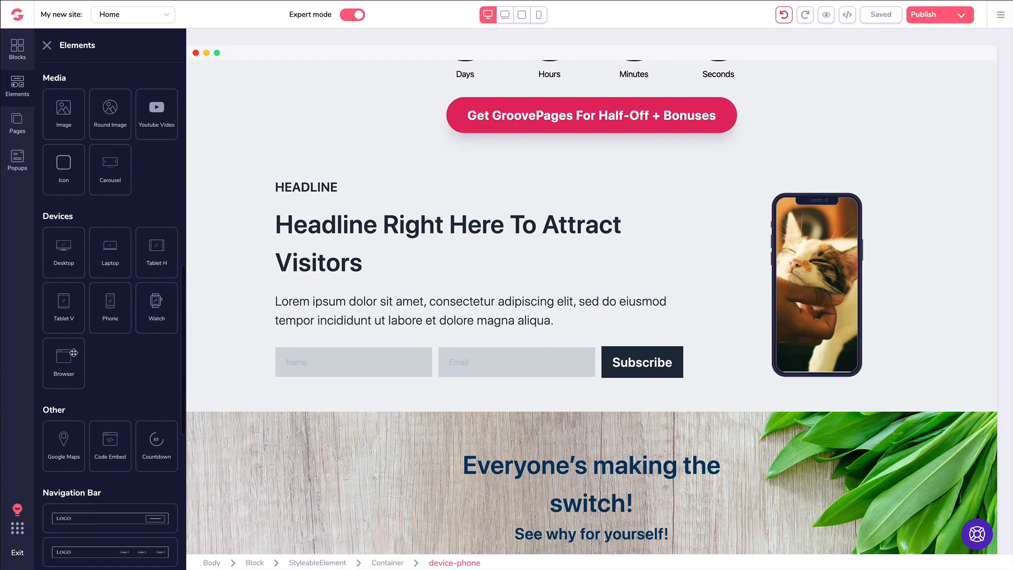
click(47, 45)
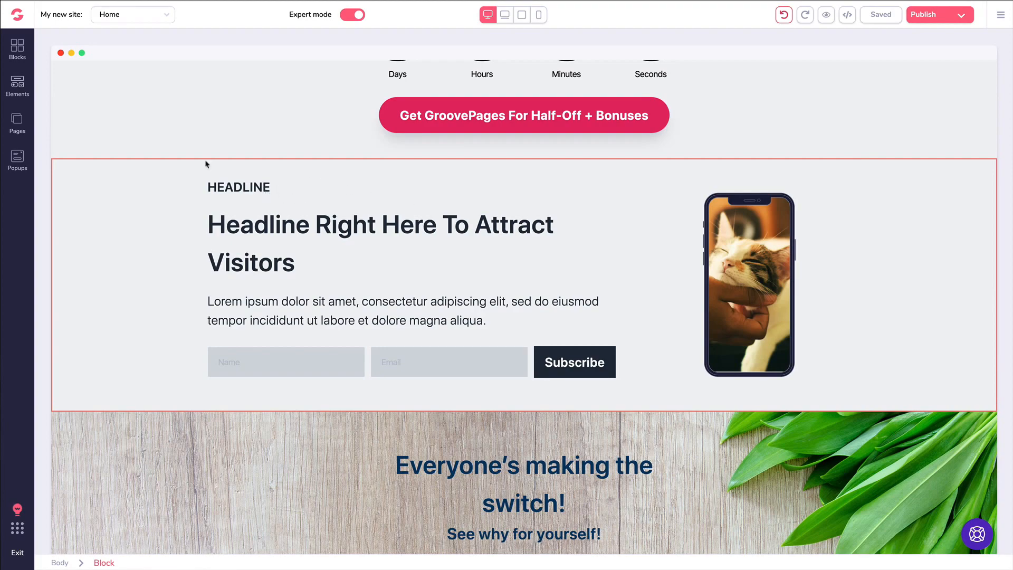
- Drag the empty three-column block from Blocks > Empty below the countdown section
click(19, 53)
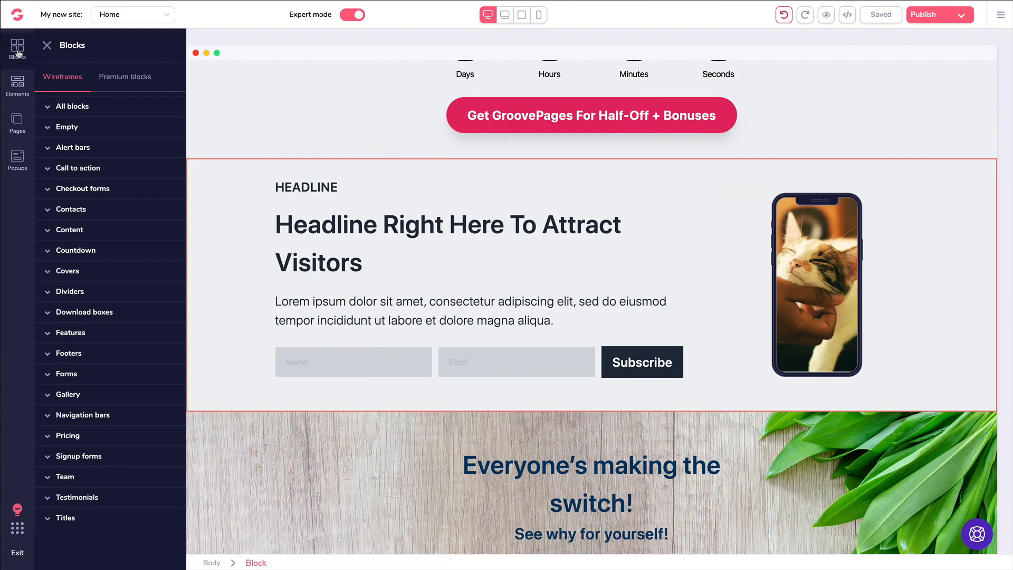
click(74, 127)
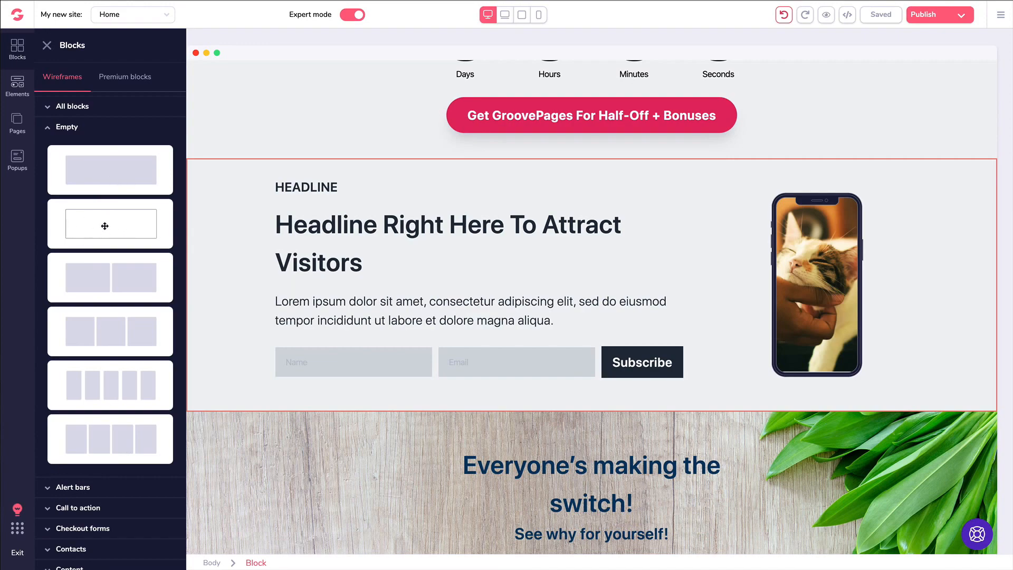
scroll(107, 225, down, 1)
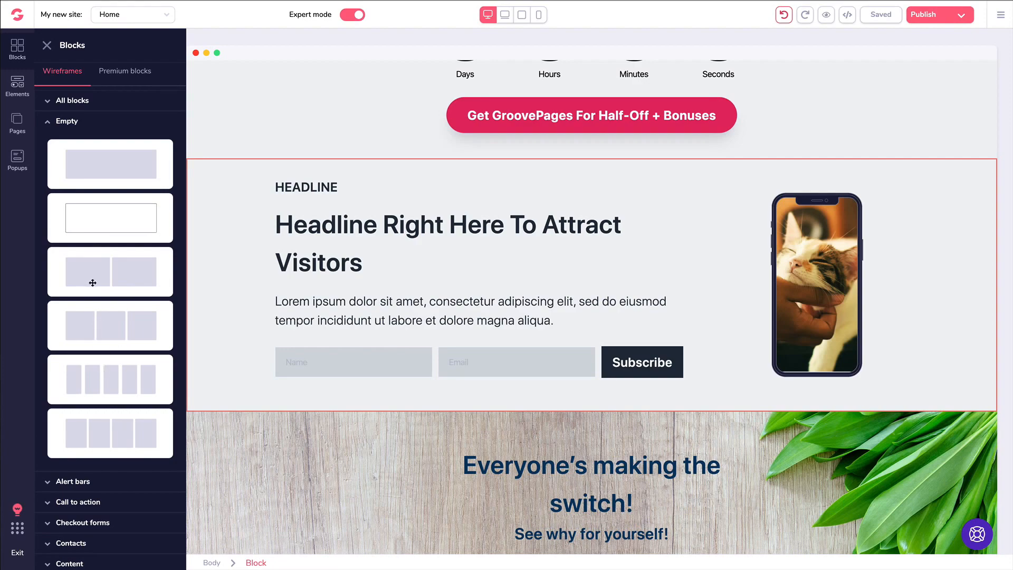
drag(103, 329, 430, 344)
scroll(83, 152, down, 1)
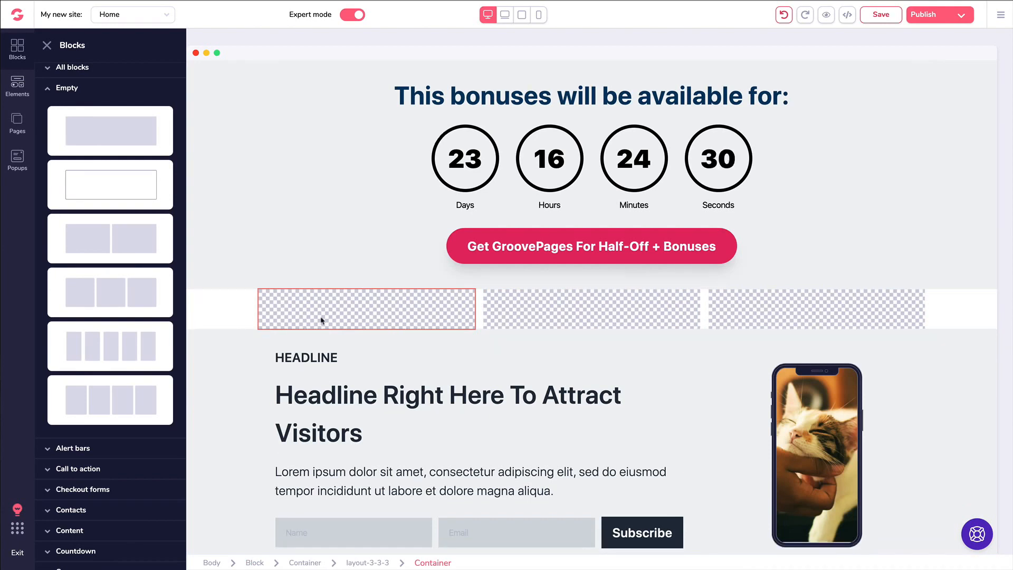
click(817, 386)
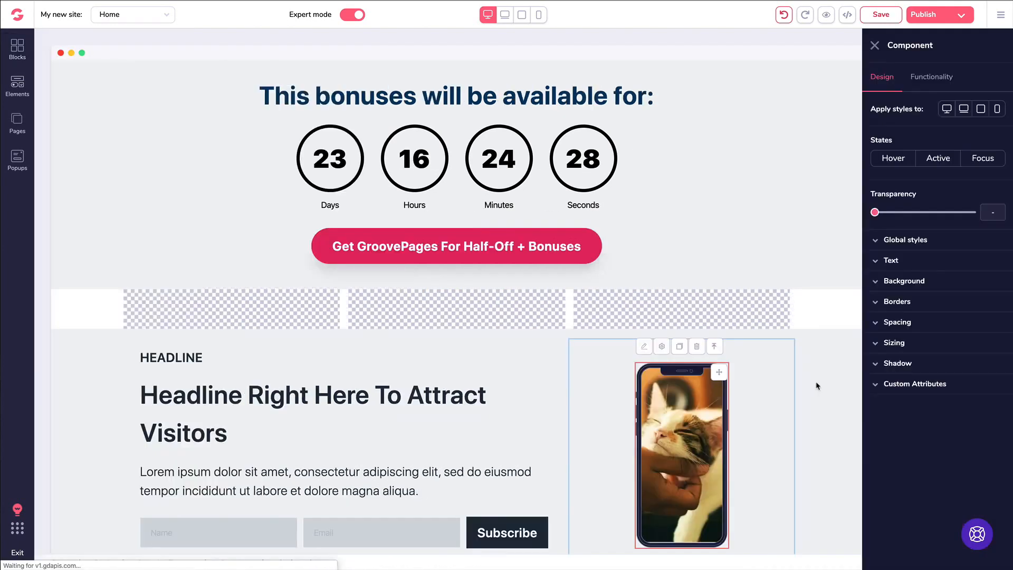
- Fill the three columns with a duplicated phone image, an H1 heading and a YouTube video
click(677, 347)
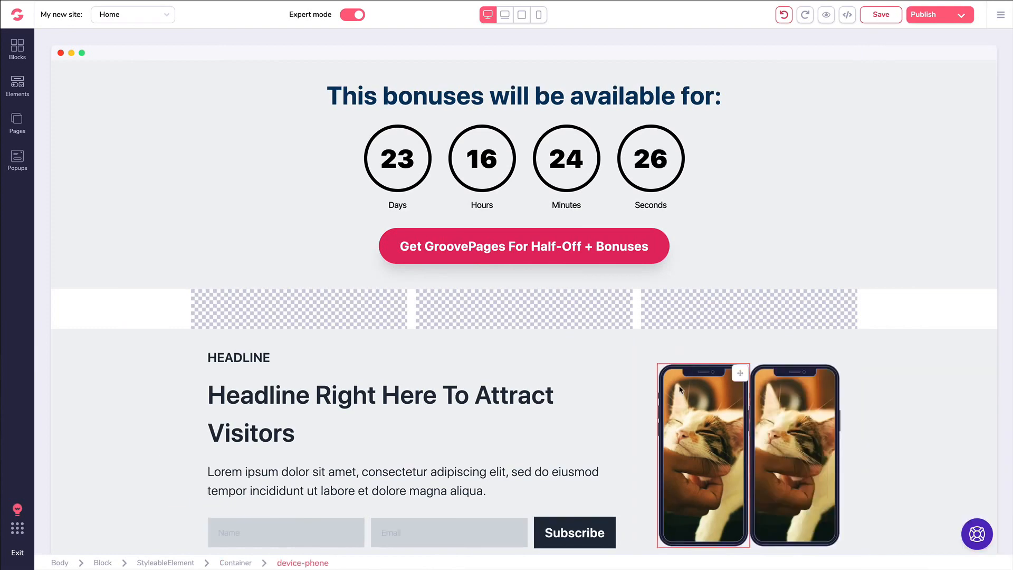
drag(741, 375, 350, 341)
click(17, 86)
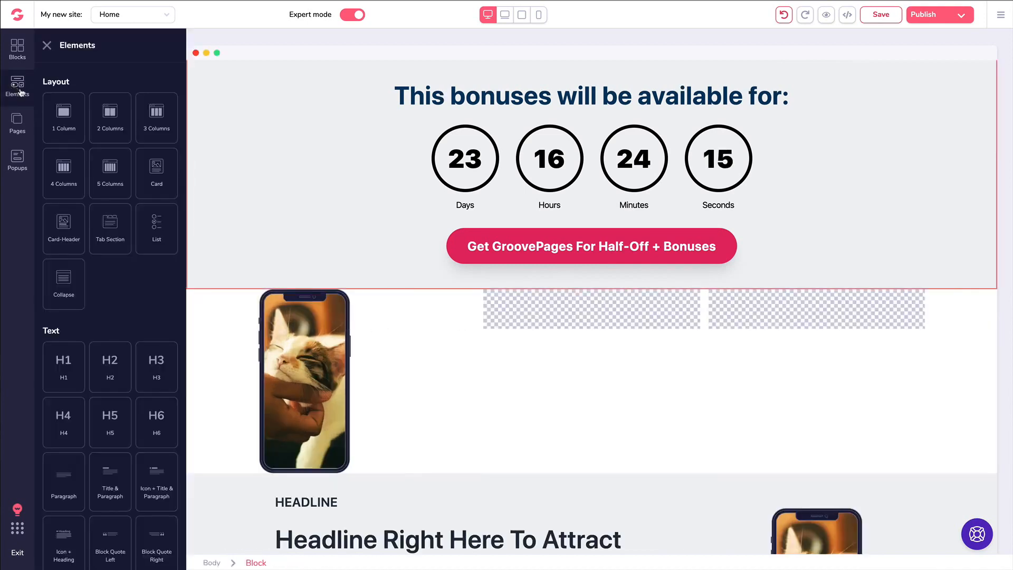
scroll(82, 139, down, 5)
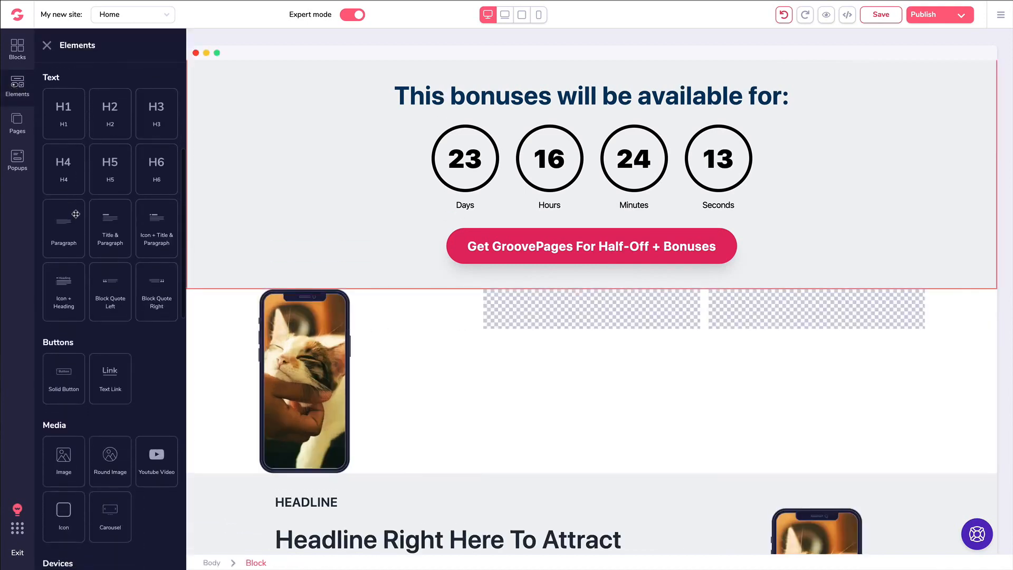
drag(66, 108, 538, 315)
scroll(92, 262, down, 4)
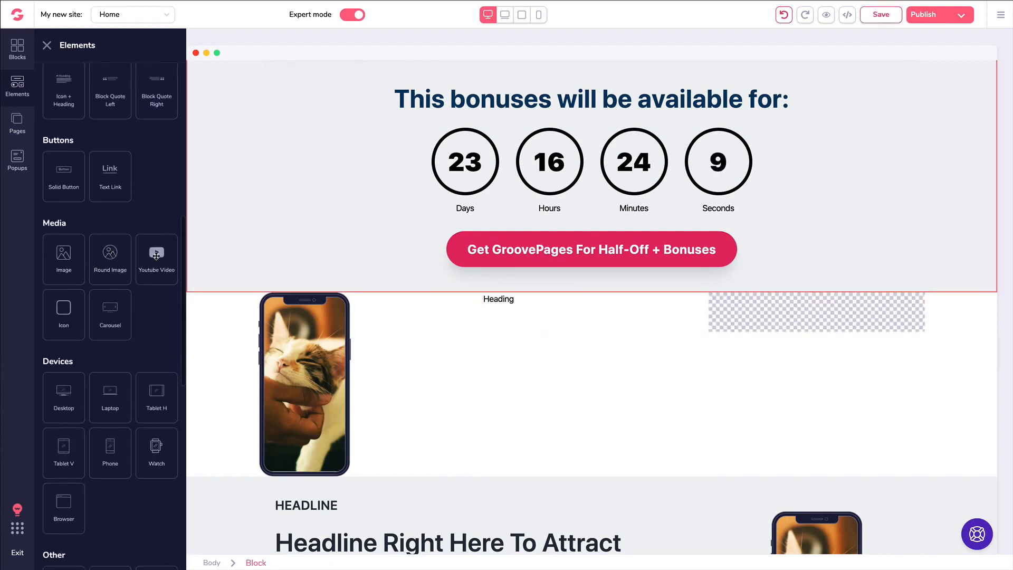
drag(157, 253, 780, 381)
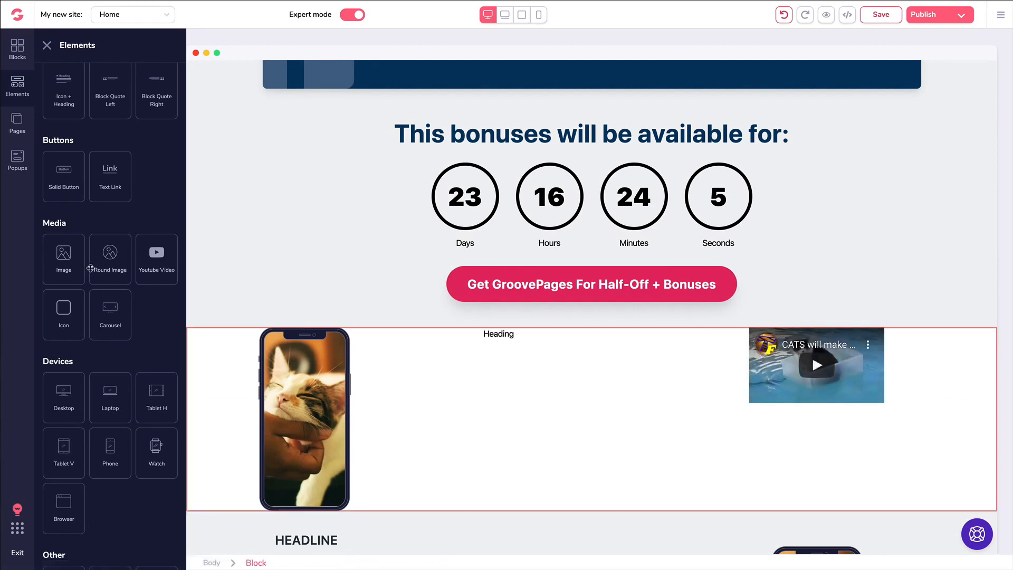
- Delete the three-column row holding the phone, heading and video
scroll(73, 266, down, 8)
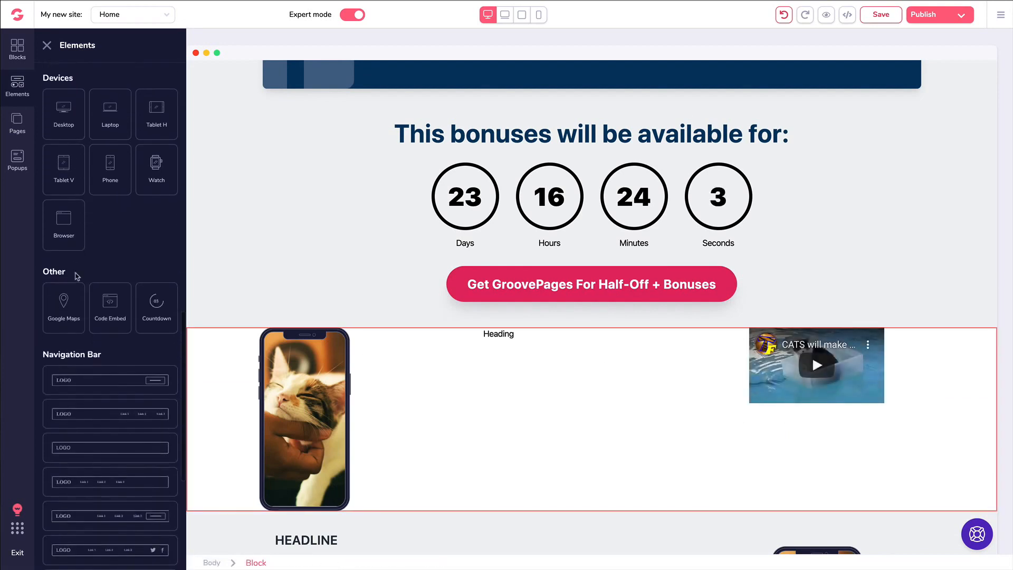
scroll(113, 275, down, 2)
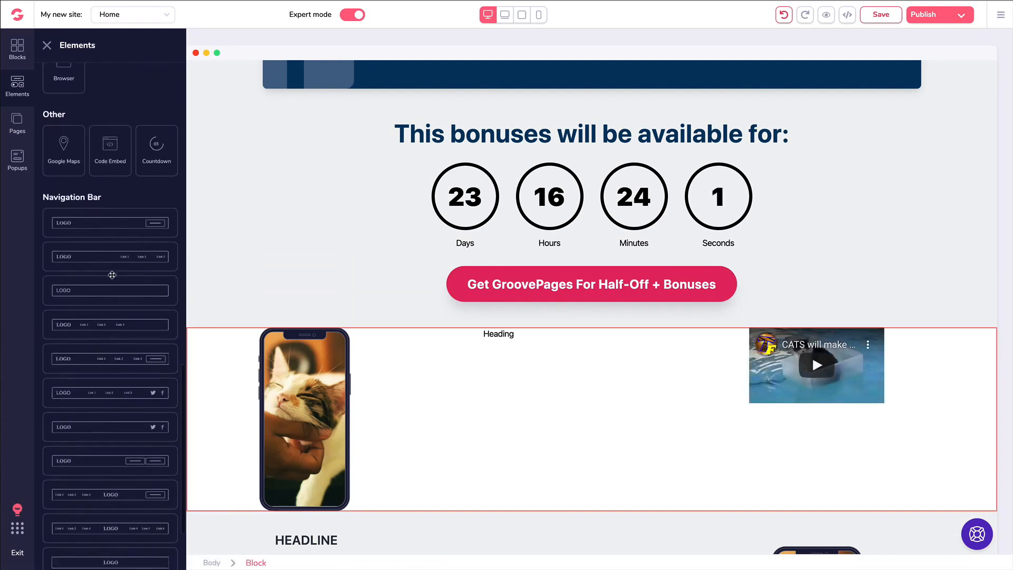
click(219, 337)
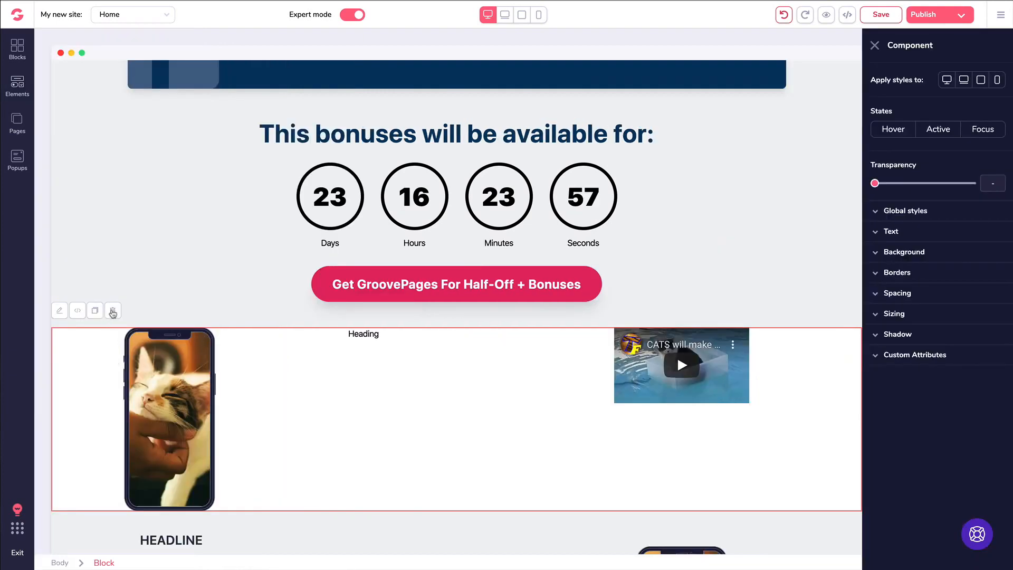
click(112, 311)
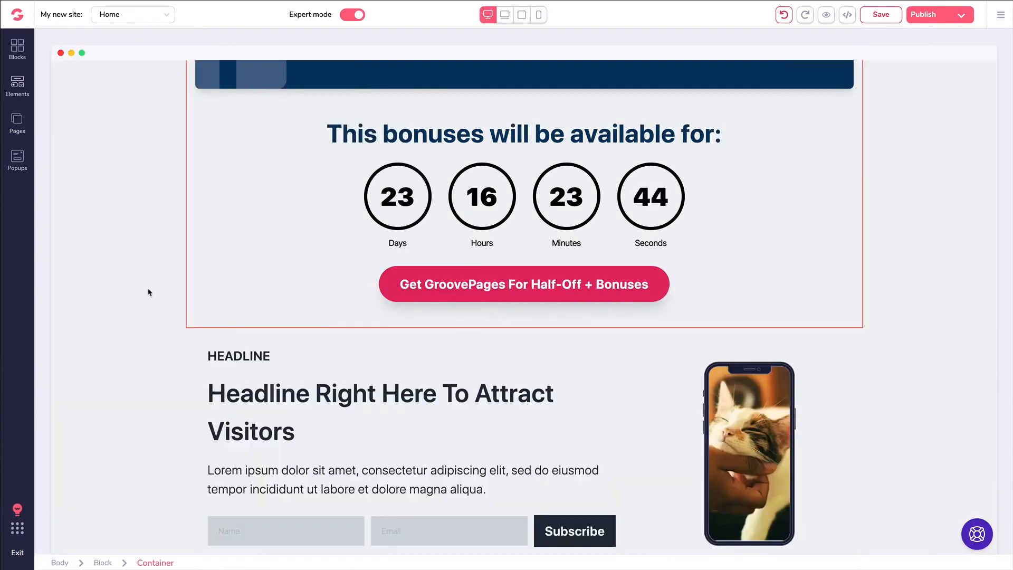
scroll(148, 291, up, 20)
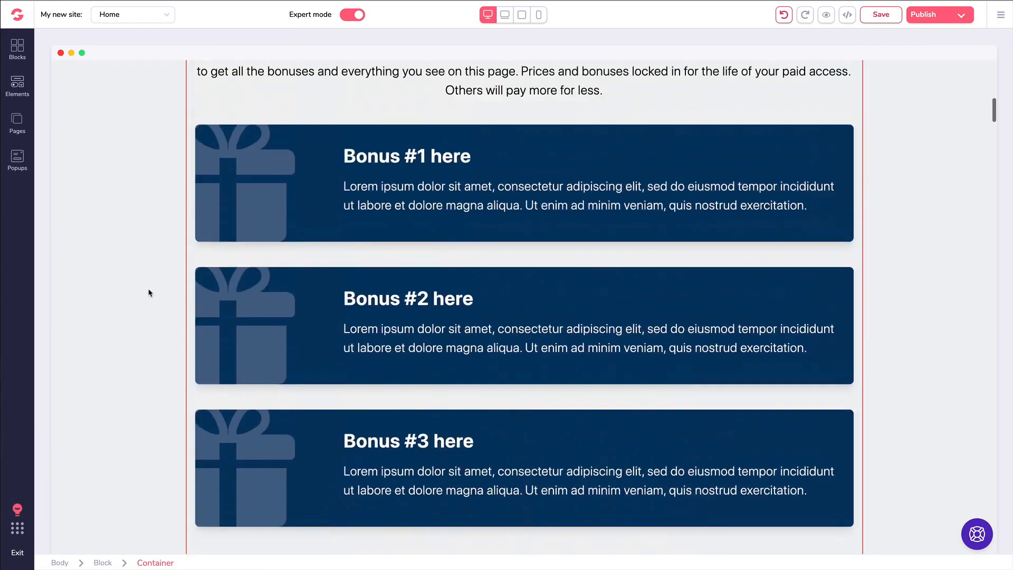
- Select the top YouTube video and check its video ID and aspect ratio without changing them
scroll(151, 293, up, 1)
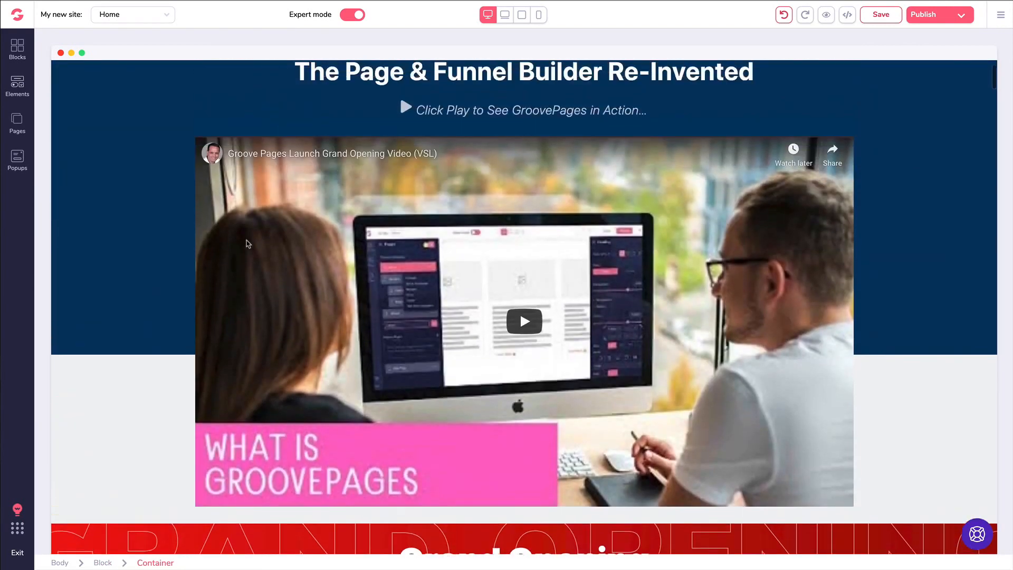
click(296, 187)
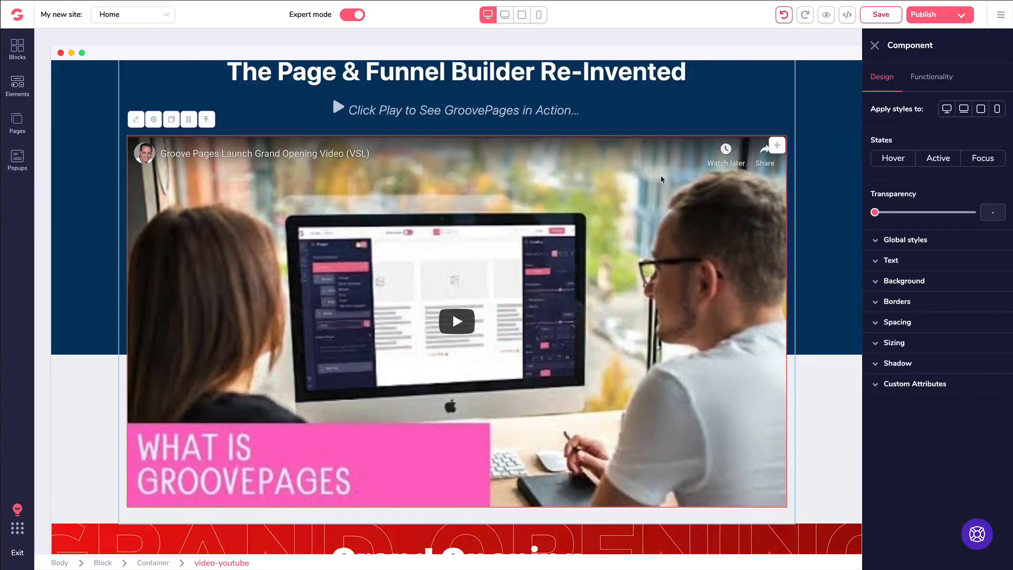
click(938, 78)
drag(948, 130, 863, 132)
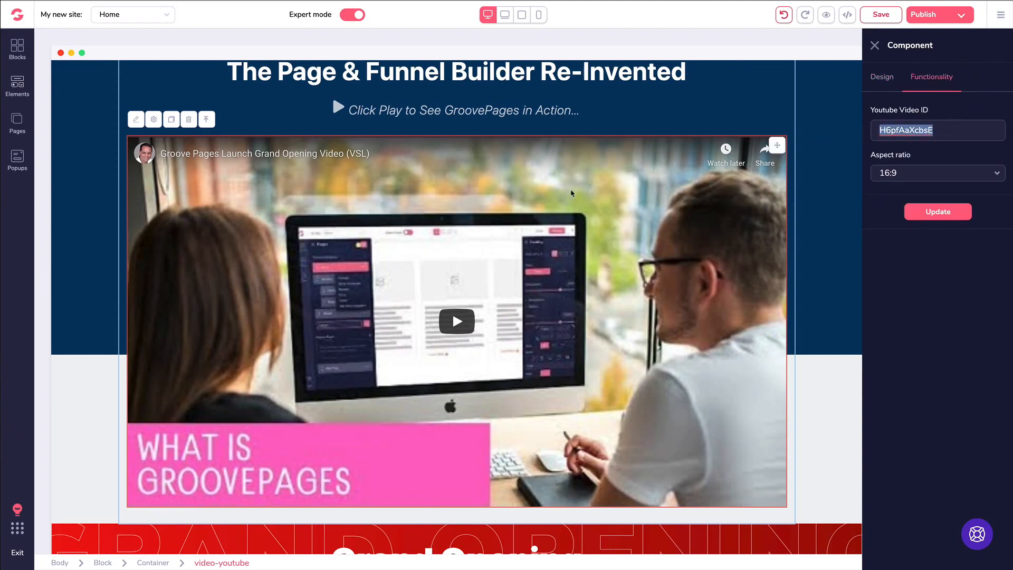
click(925, 78)
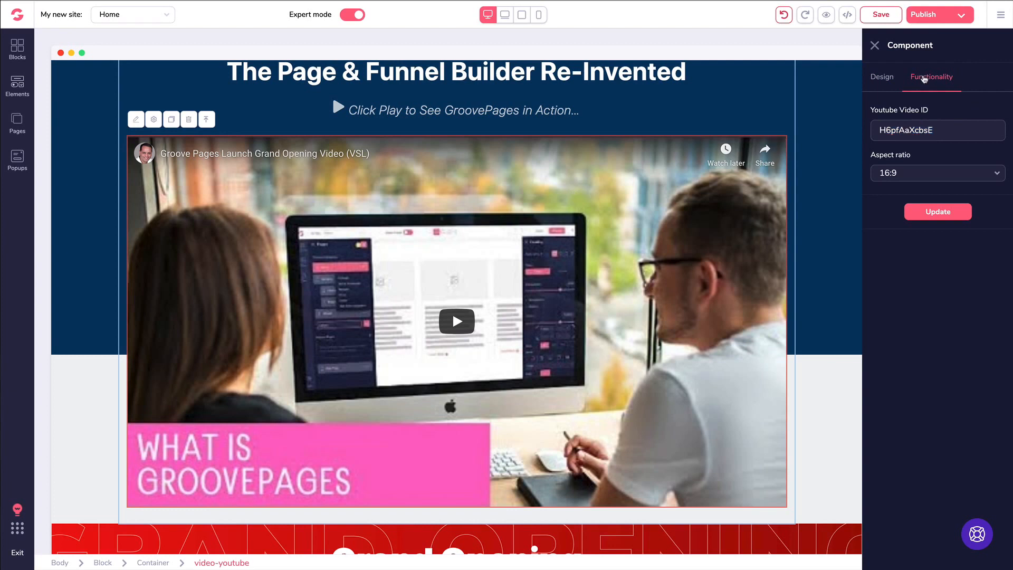
scroll(771, 153, up, 2)
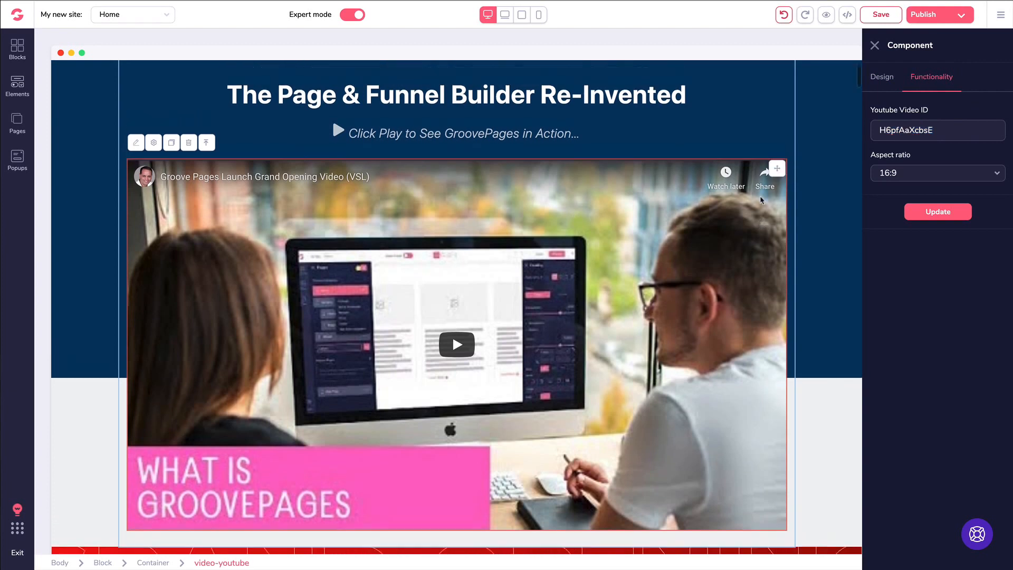
scroll(762, 200, down, 3)
scroll(620, 193, up, 1)
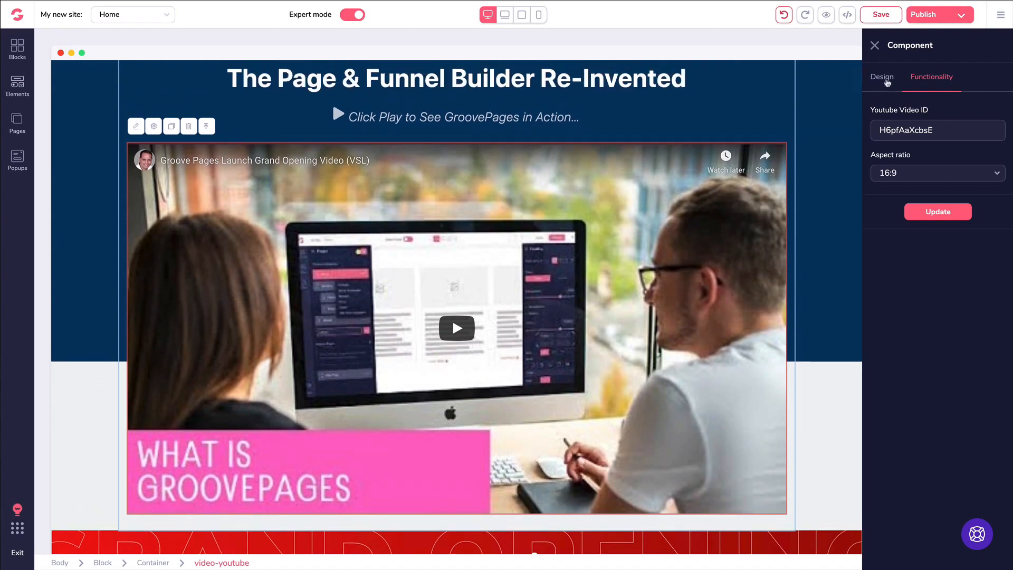
click(887, 79)
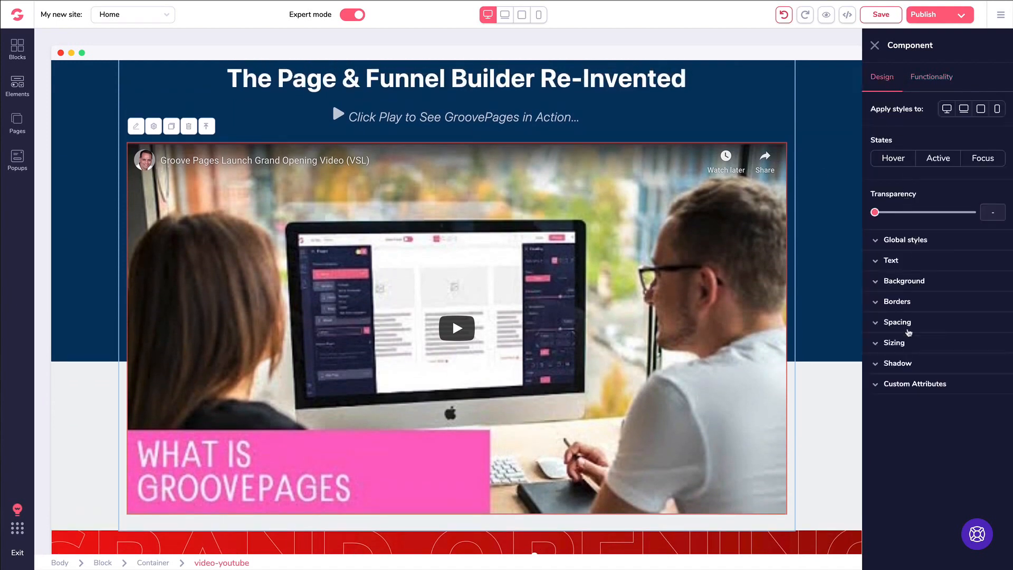
- Set the video's width to Relative to parent at 3/4 of its container
click(897, 343)
click(903, 380)
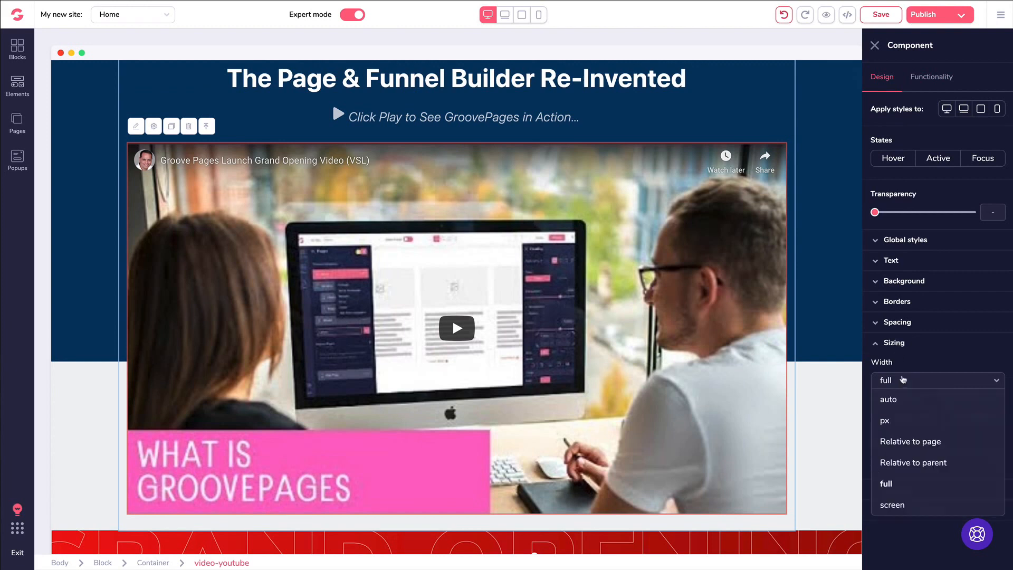
click(905, 463)
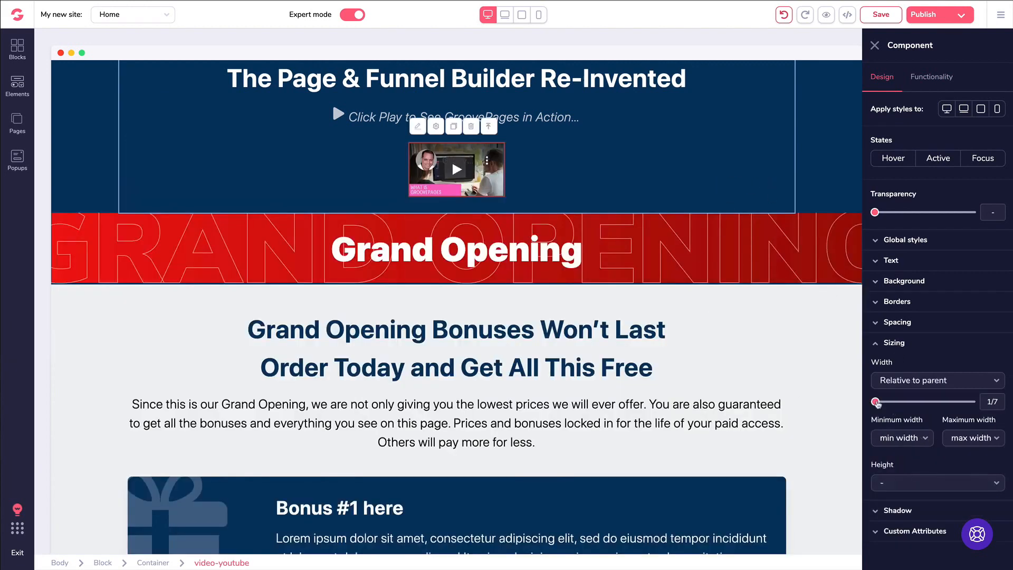
drag(876, 402, 929, 402)
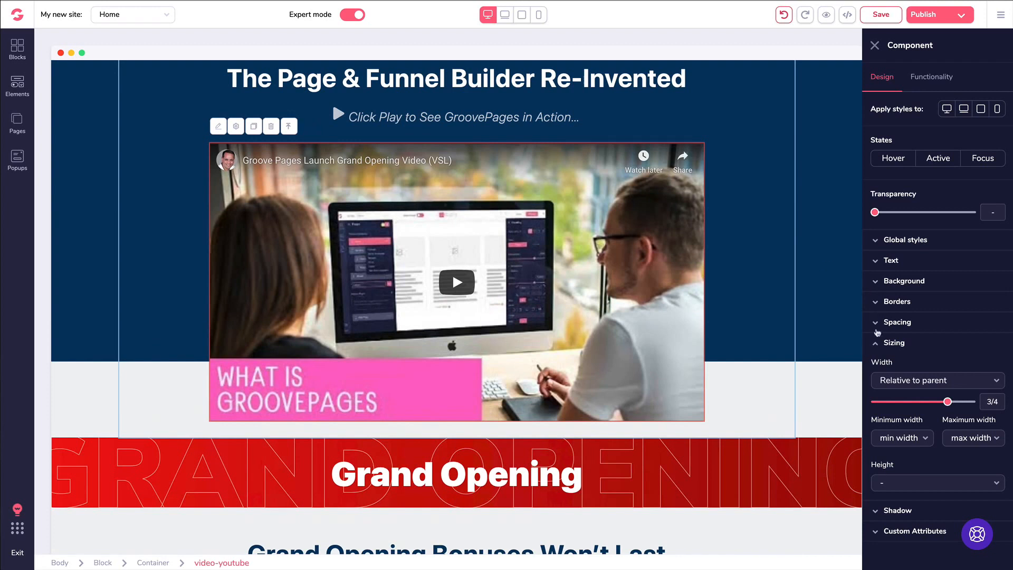
click(876, 343)
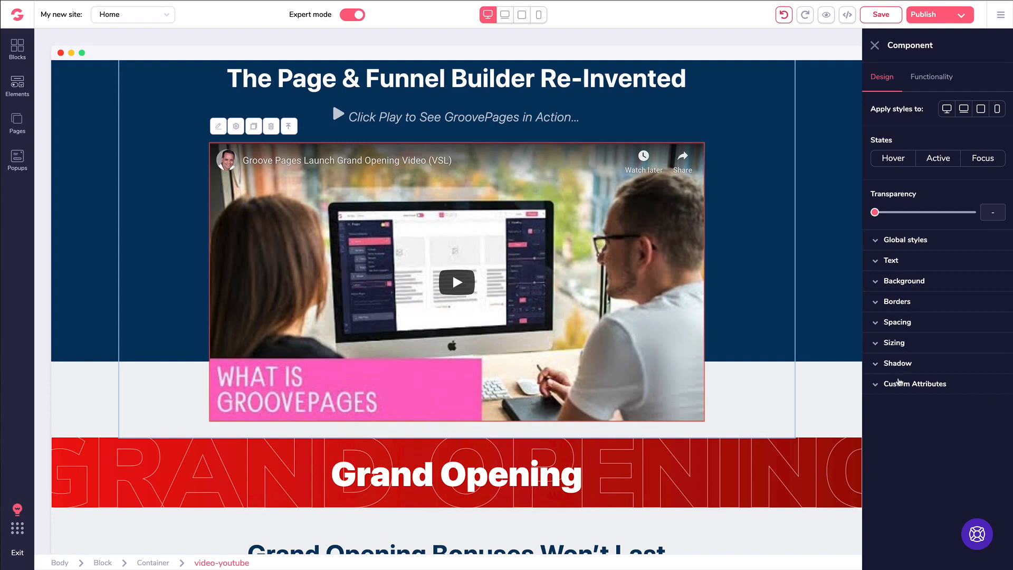
- Check the video's custom attributes and display mode unchanged, then close its settings
click(896, 385)
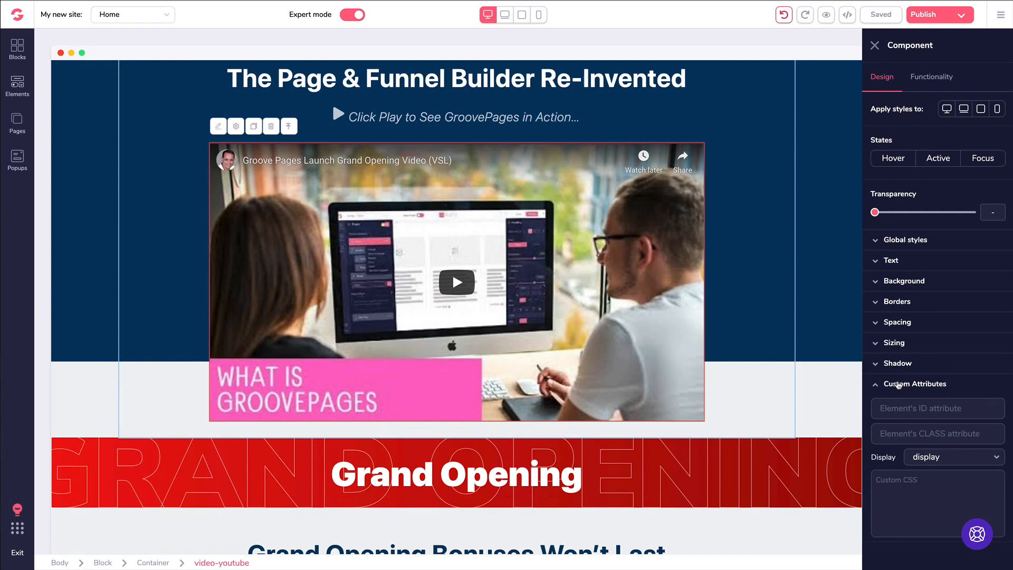
click(923, 457)
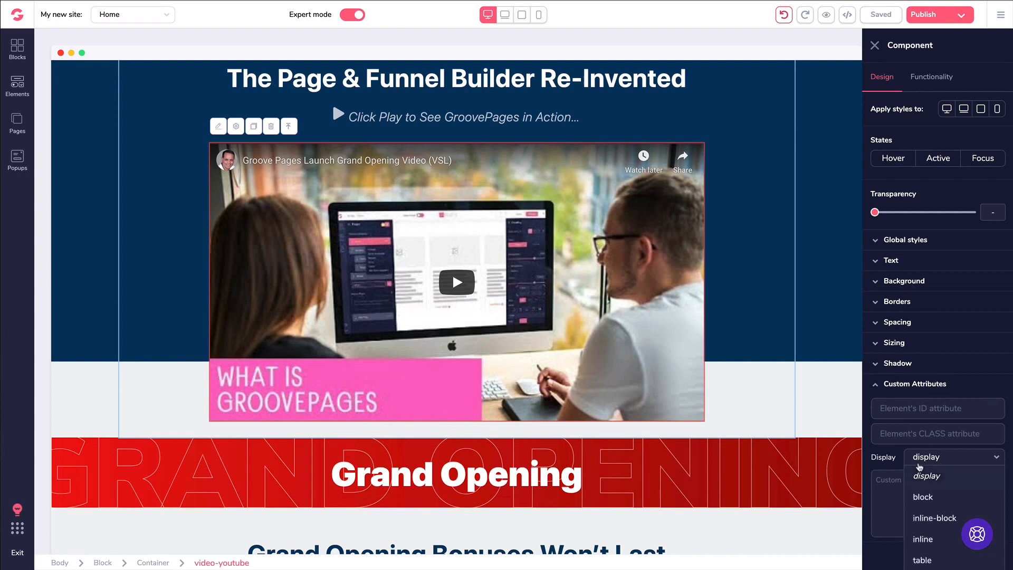
scroll(920, 457, down, 1)
scroll(920, 455, up, 2)
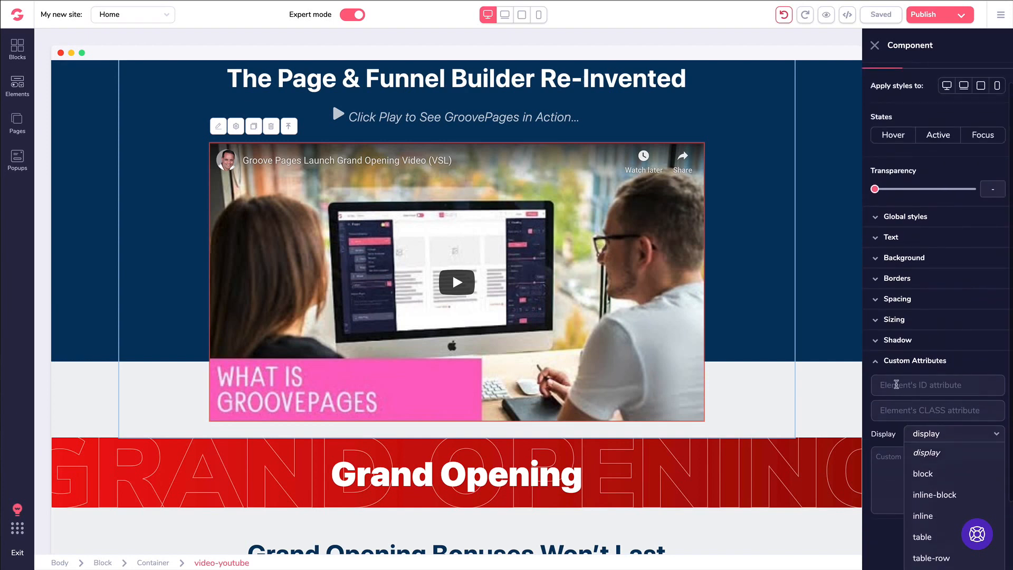
click(898, 386)
click(877, 385)
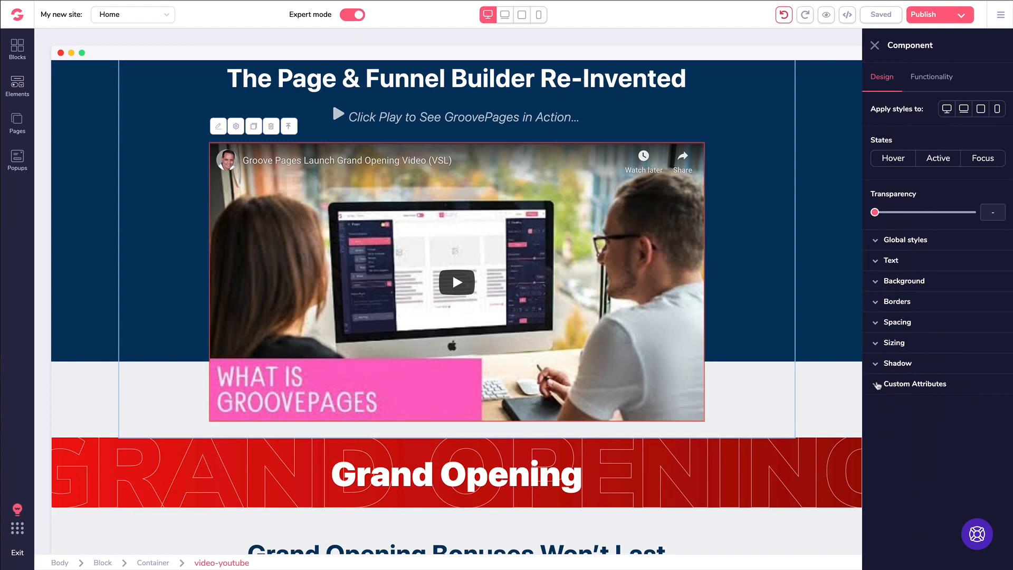
click(875, 45)
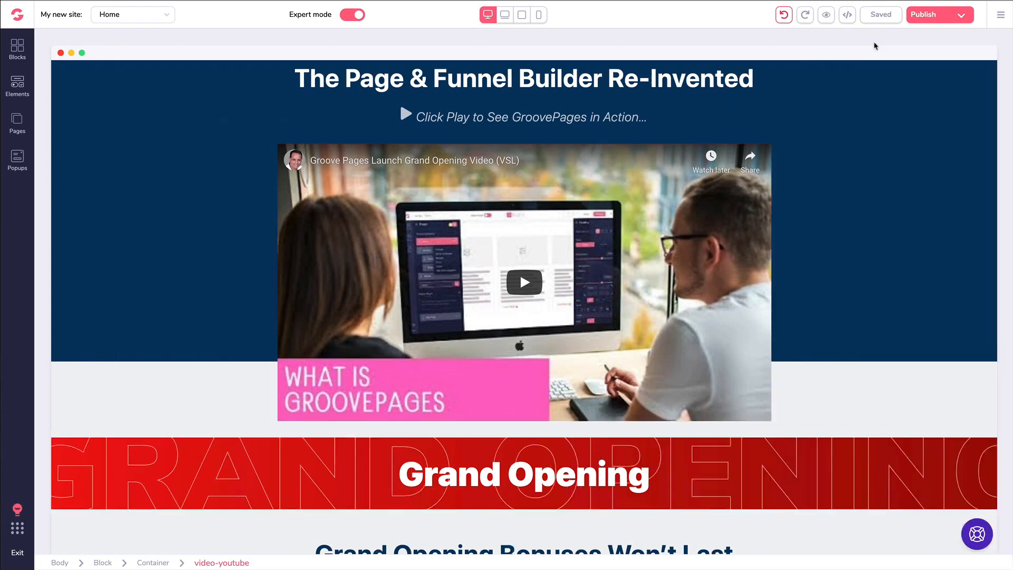
scroll(576, 166, down, 5)
scroll(576, 165, down, 20)
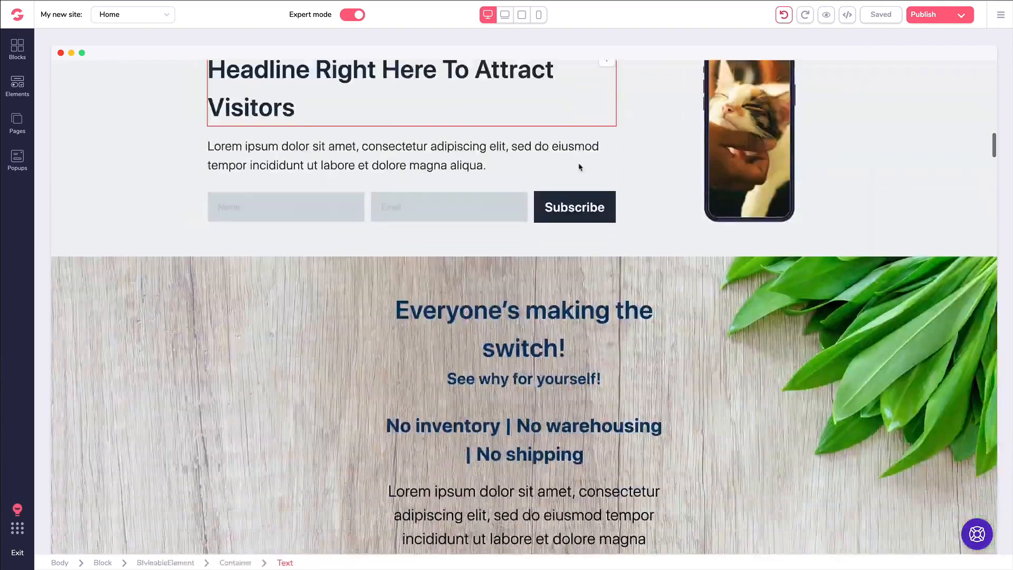
scroll(569, 182, down, 20)
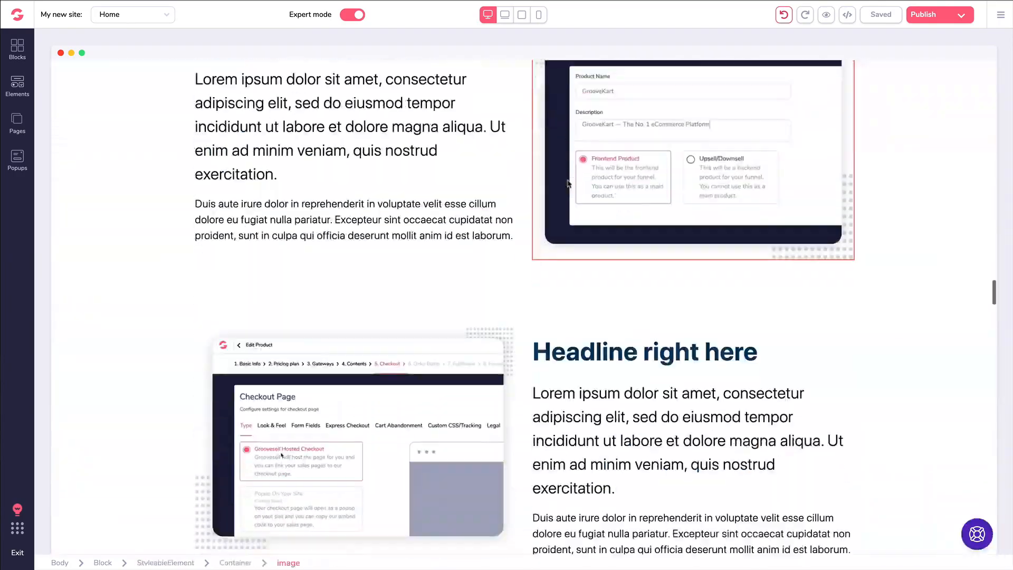
scroll(569, 187, down, 20)
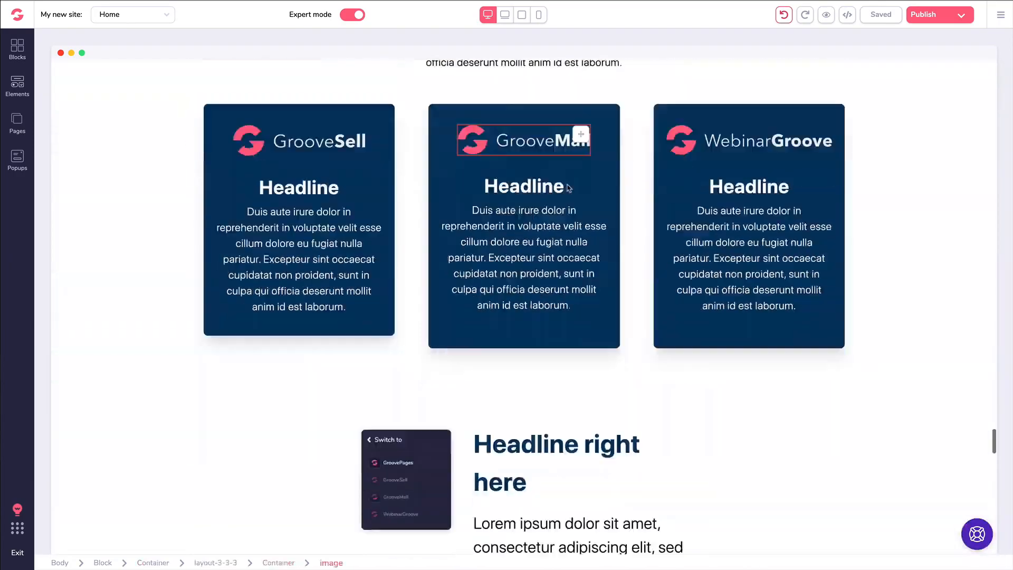
scroll(568, 187, down, 6)
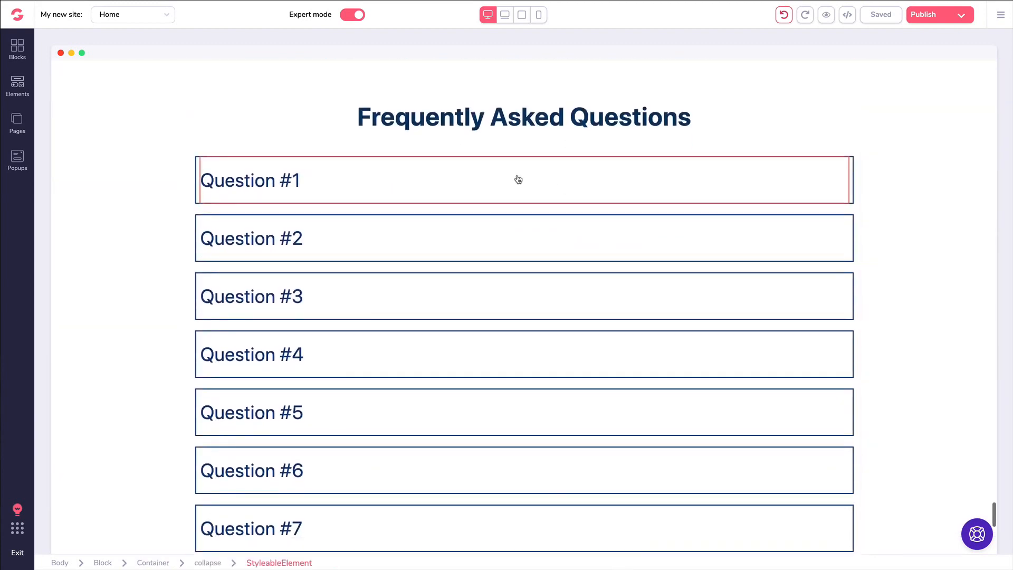
click(30, 92)
scroll(118, 158, down, 1)
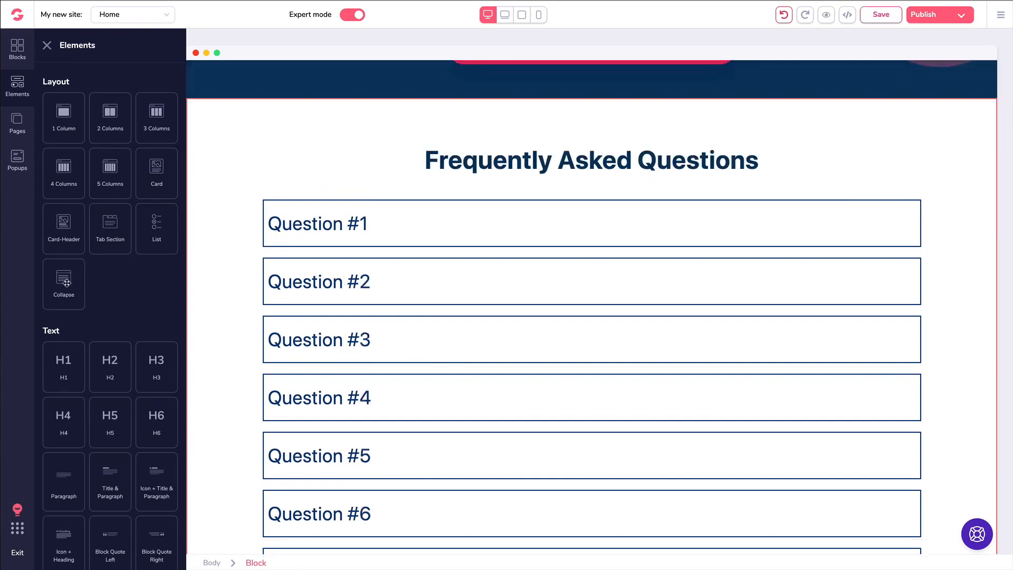
drag(67, 283, 369, 285)
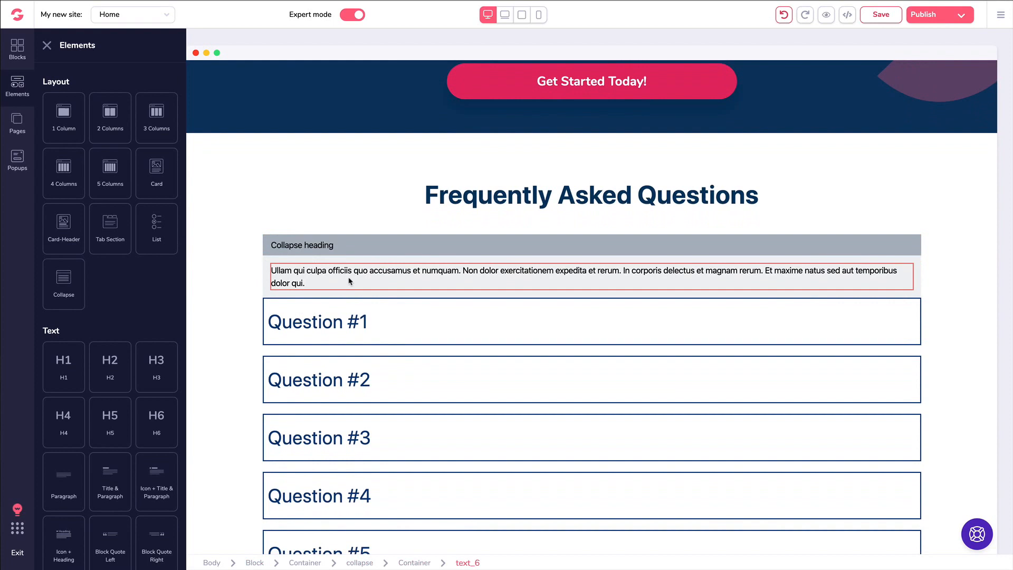
click(322, 254)
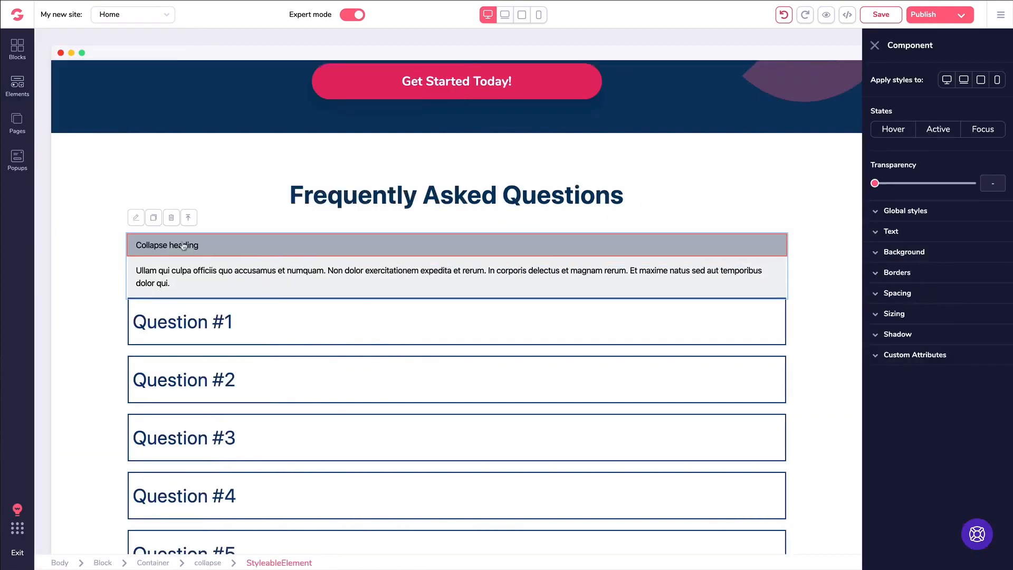
click(172, 219)
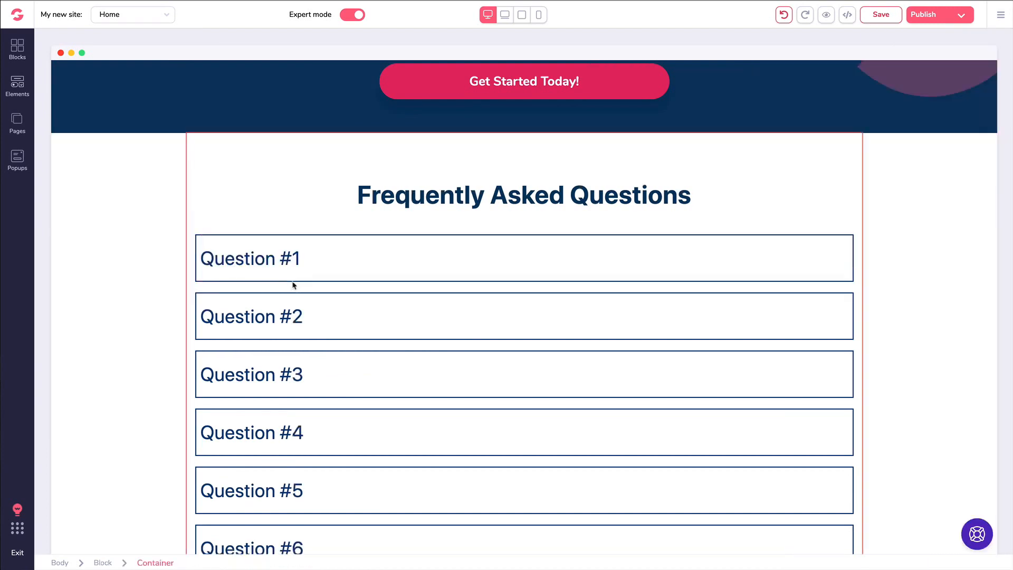
click(325, 266)
click(214, 564)
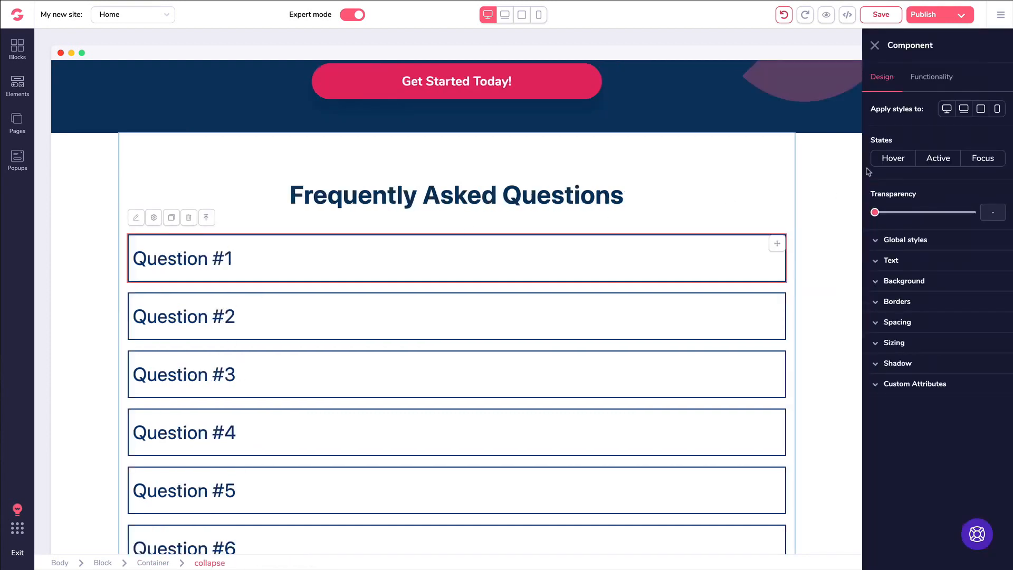
click(917, 81)
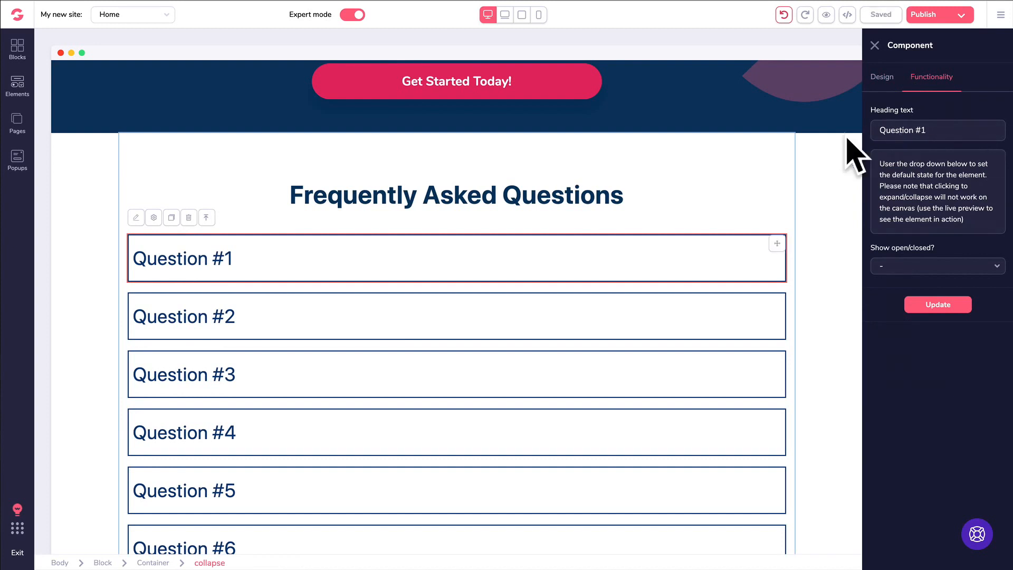
click(874, 47)
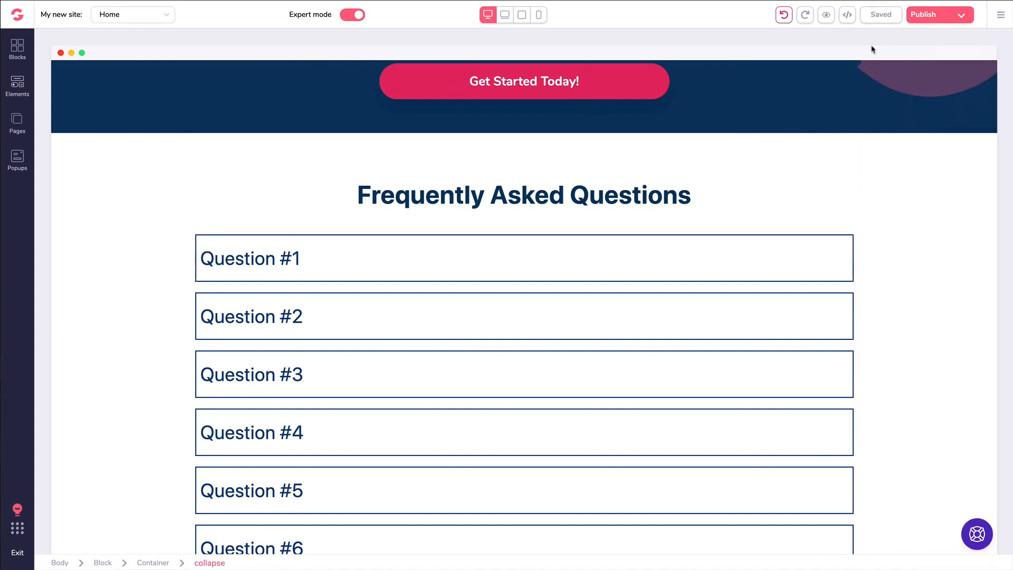
click(400, 247)
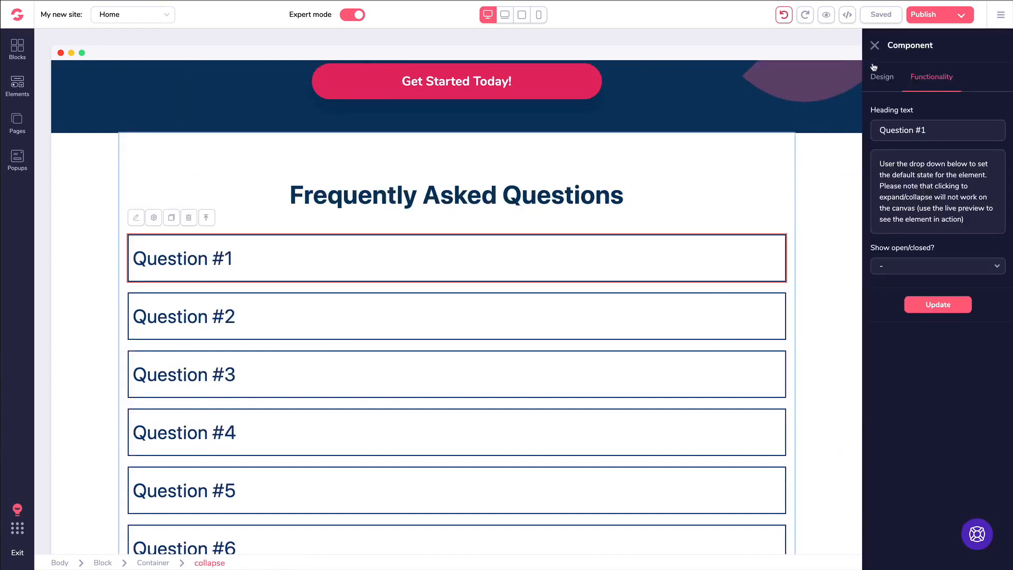
click(467, 197)
scroll(467, 201, up, 6)
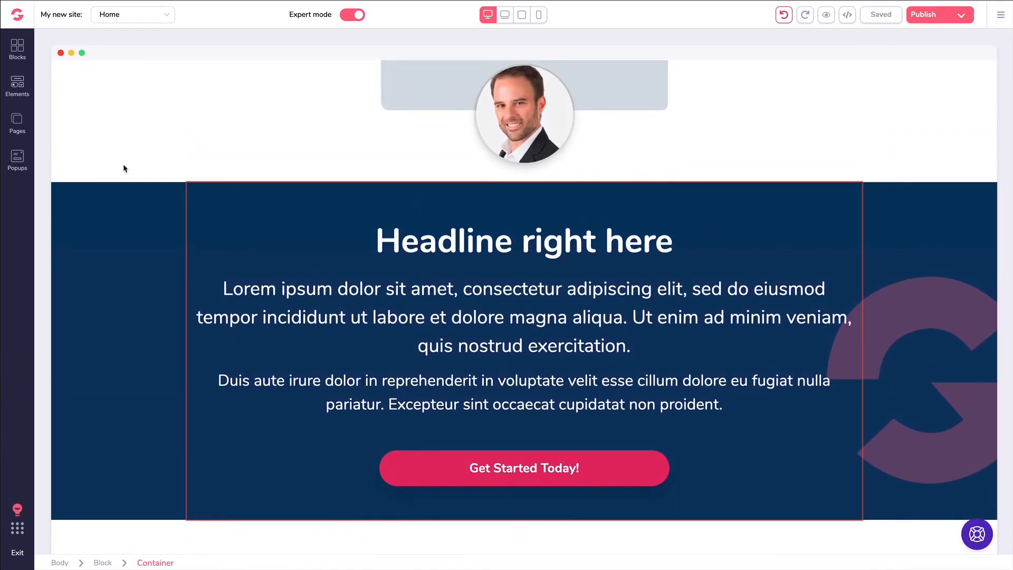
click(124, 168)
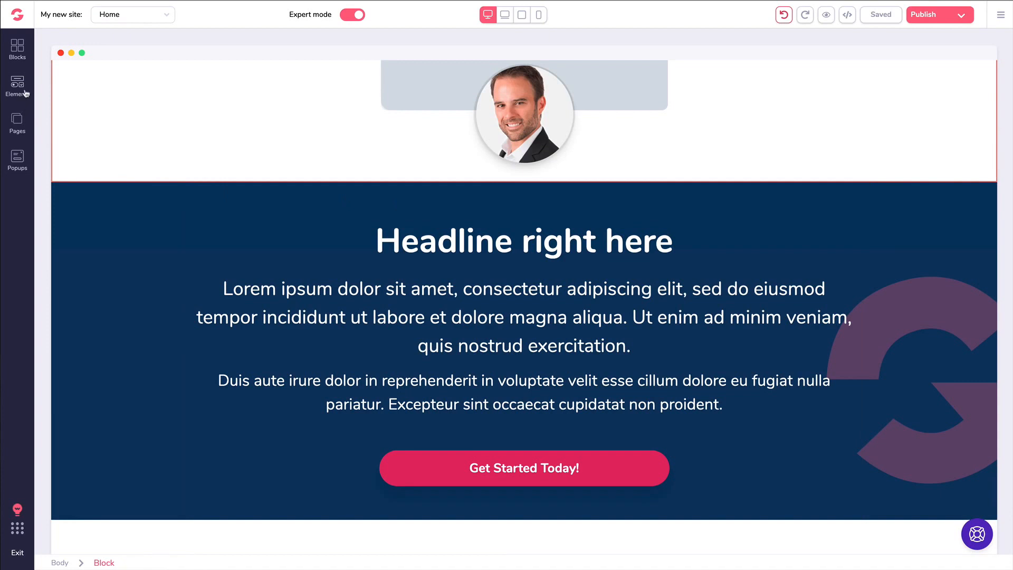
scroll(265, 144, up, 20)
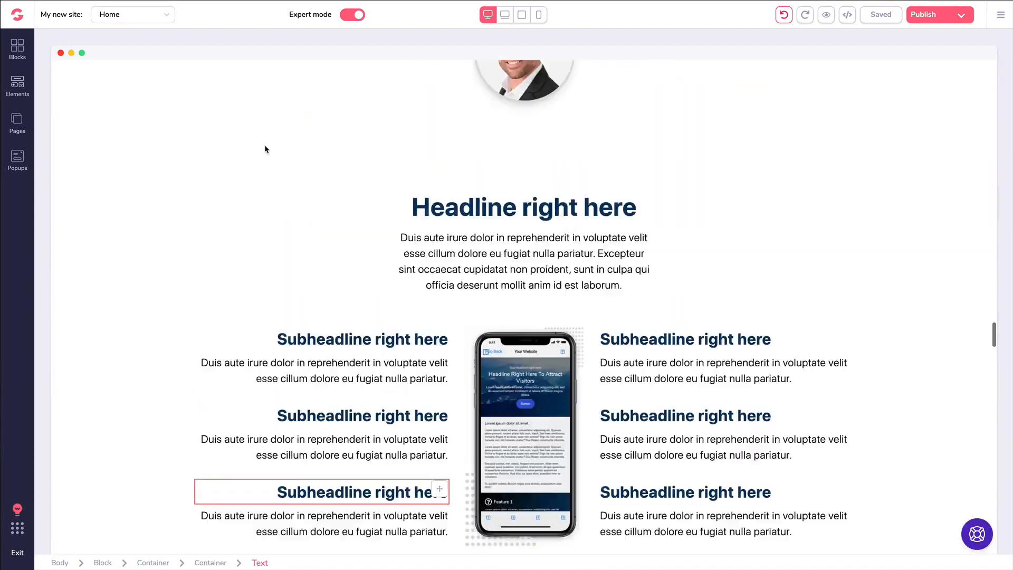
- Drag the Carousel element from Media to just below the Grand Opening banner
scroll(265, 144, up, 20)
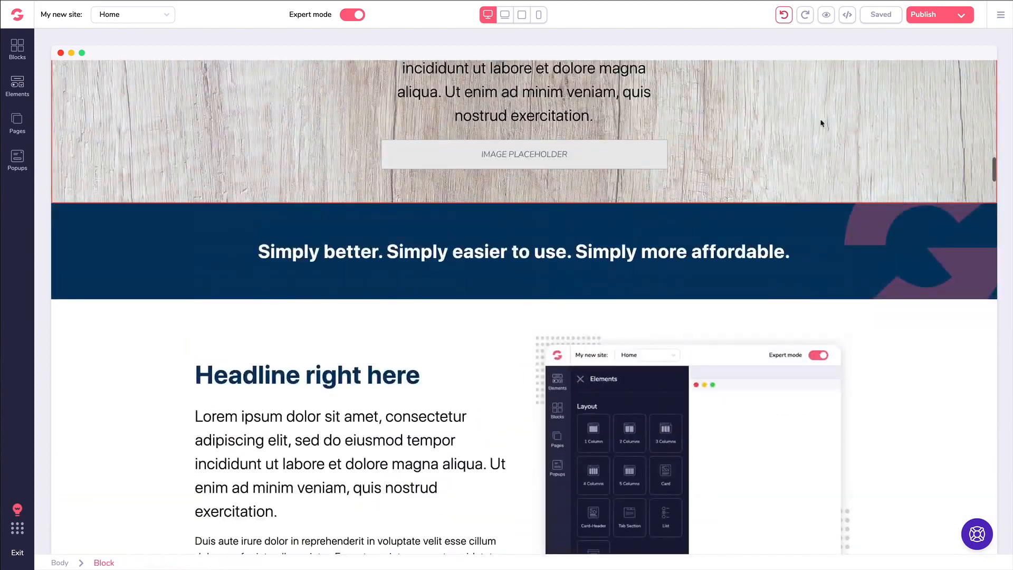
scroll(1007, 178, up, 20)
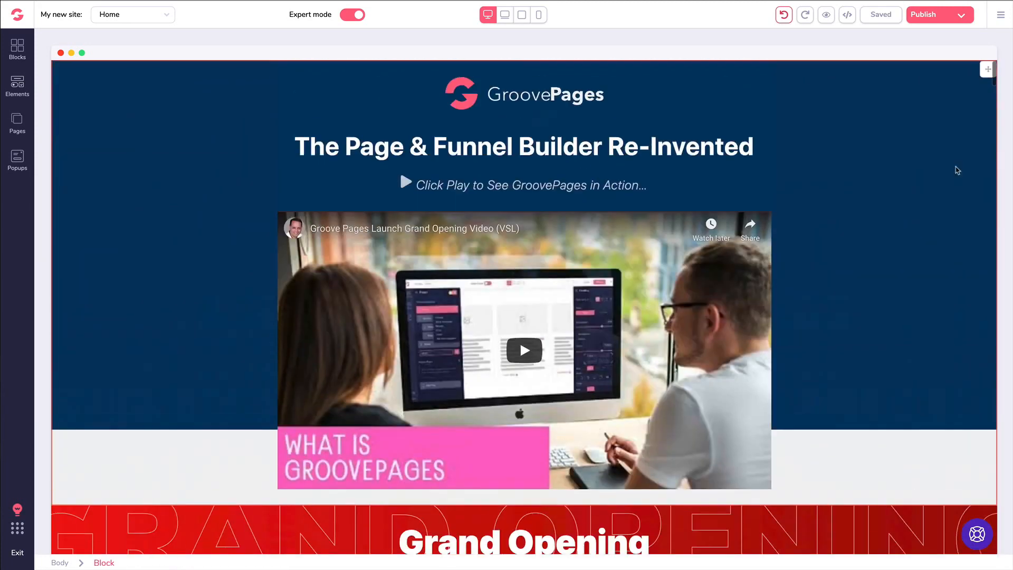
scroll(864, 163, down, 5)
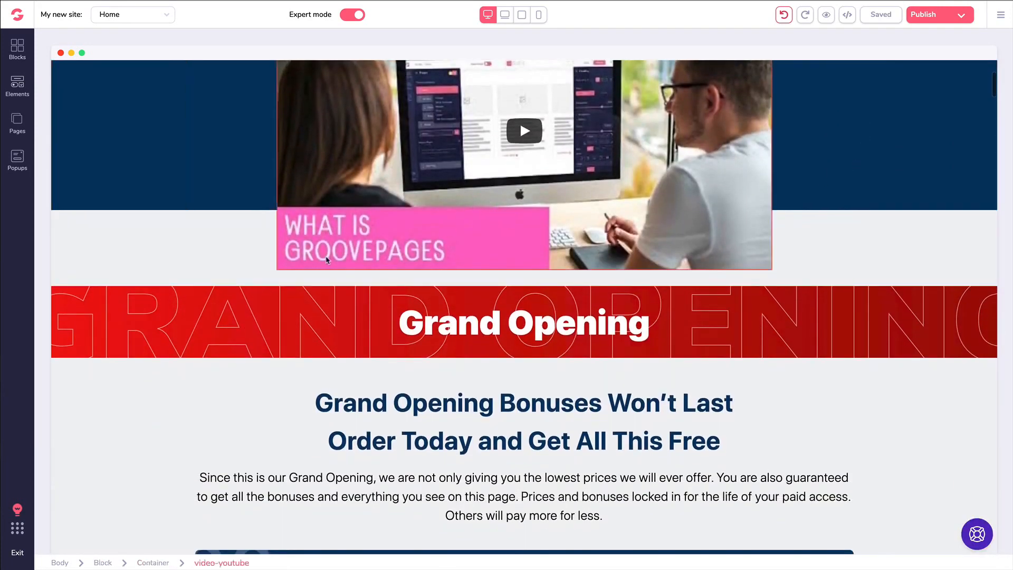
scroll(355, 263, down, 1)
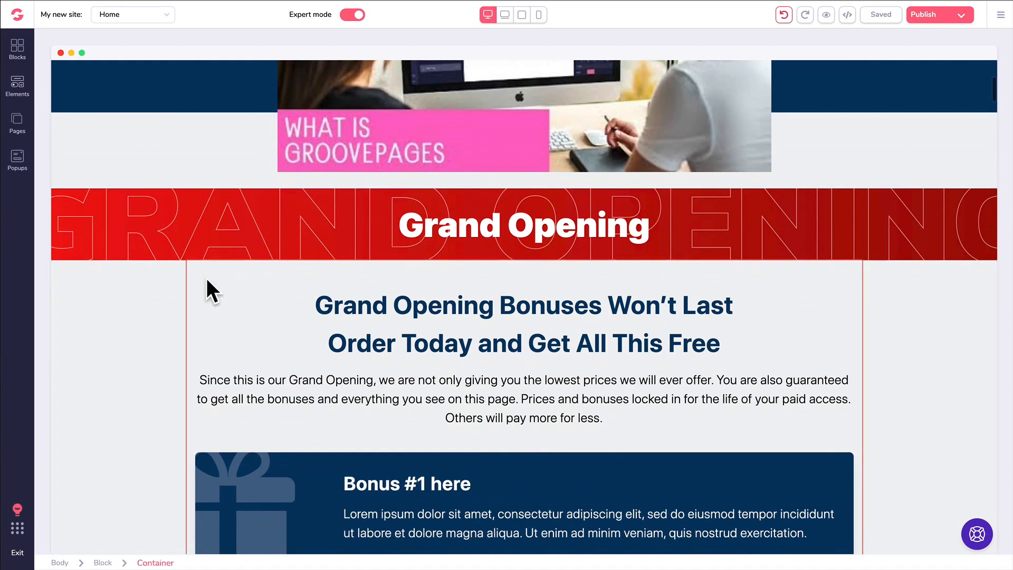
click(18, 90)
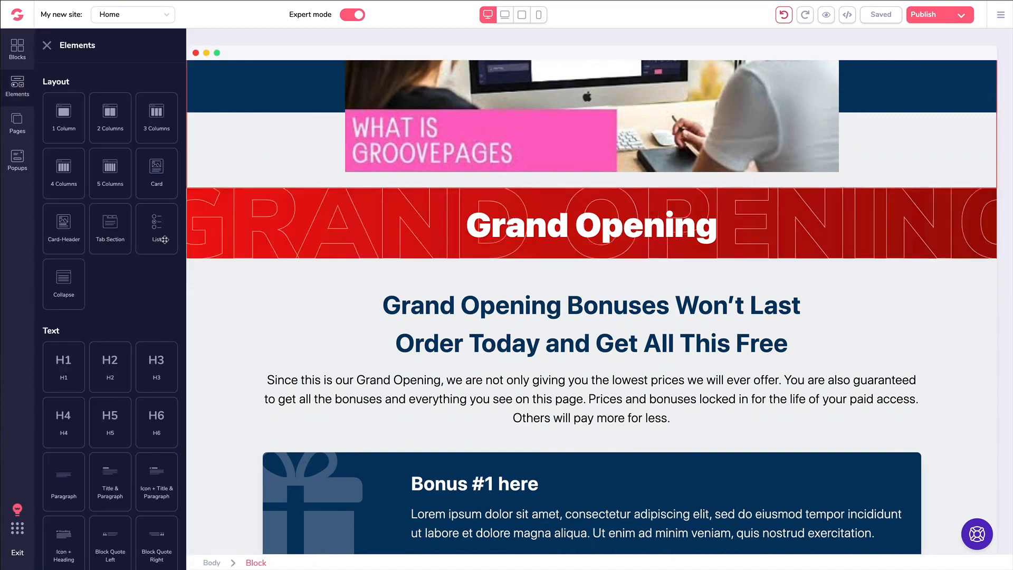
scroll(124, 251, down, 1)
scroll(123, 252, down, 5)
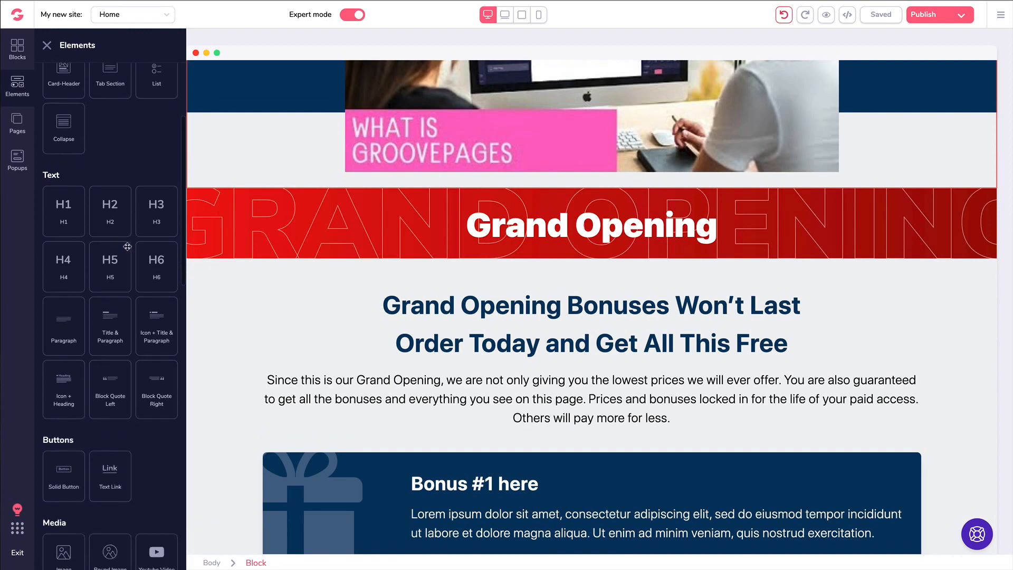
scroll(127, 246, down, 3)
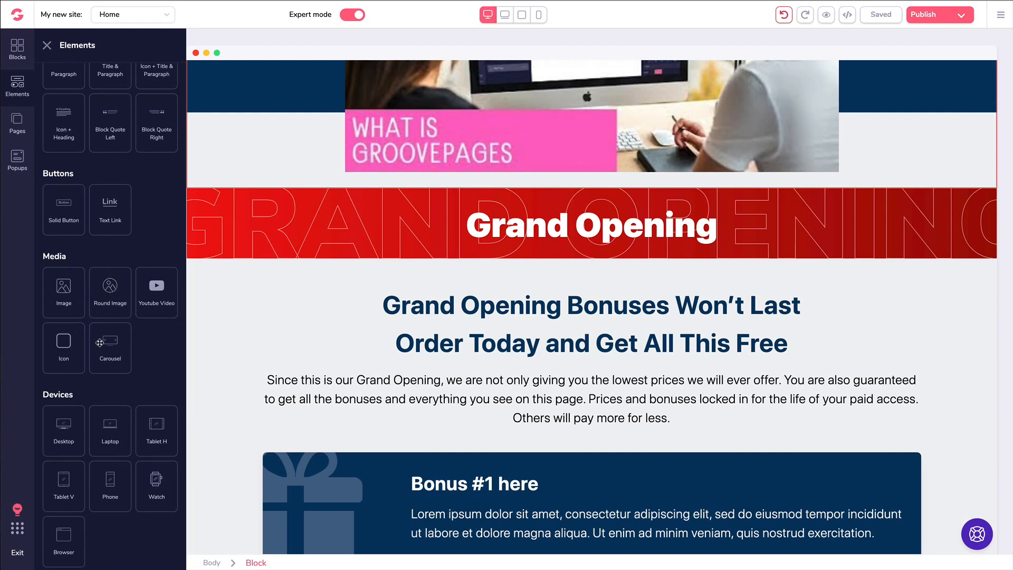
drag(108, 343, 398, 358)
scroll(365, 348, down, 2)
- Set the carousel to loop and autoplay, with interval 2 and 4 slides
click(614, 333)
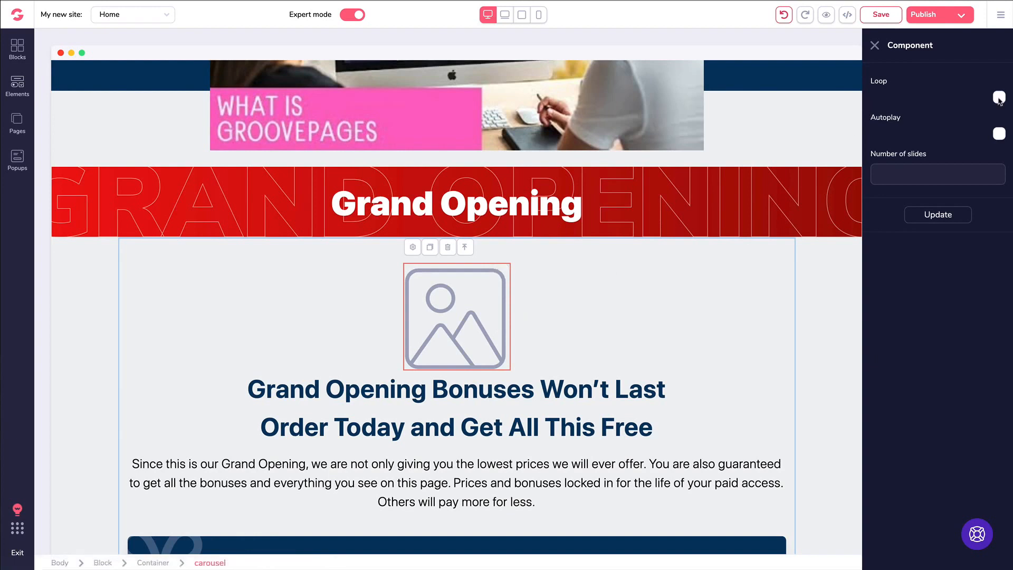
click(1000, 97)
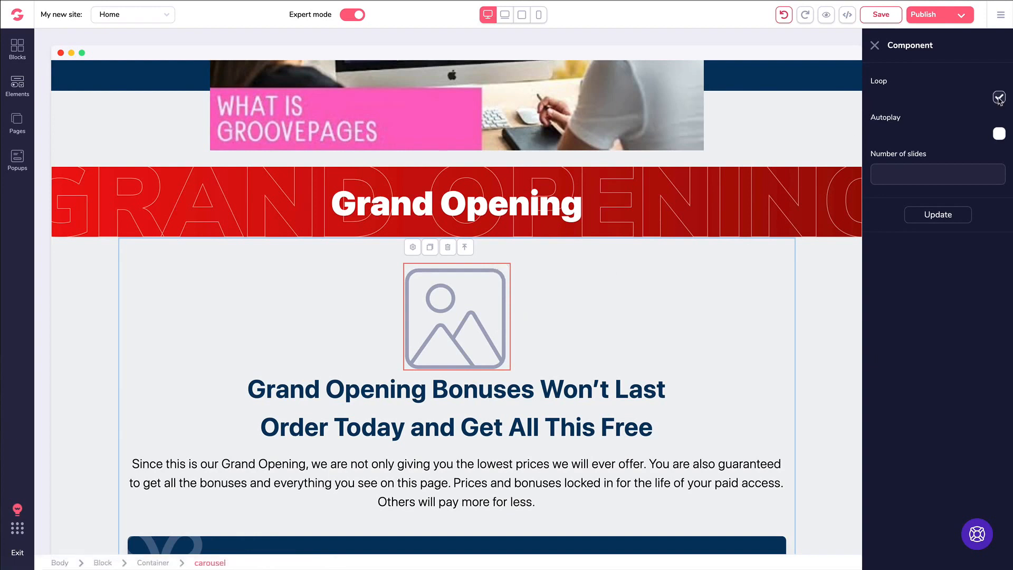
click(999, 134)
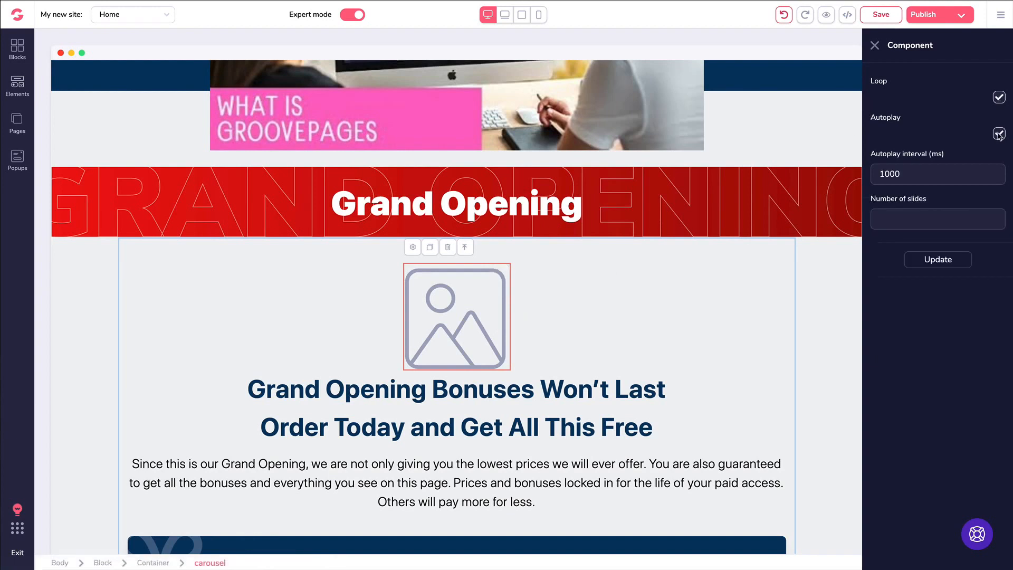
double_click(880, 176)
text(2)
click(909, 212)
text(4)
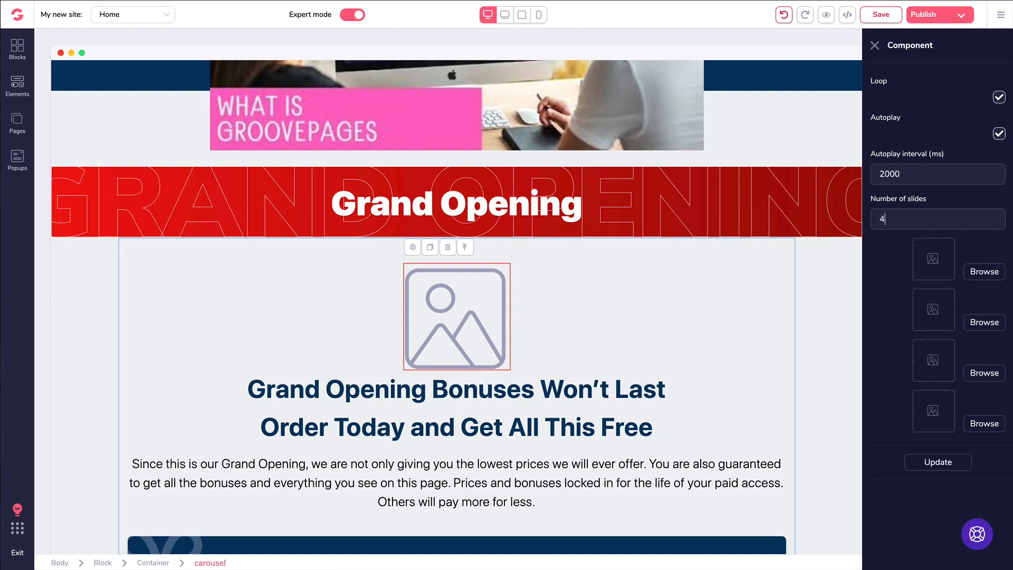
- Assign the butterfly photo to slide one and the puppy photo to slide two
click(980, 273)
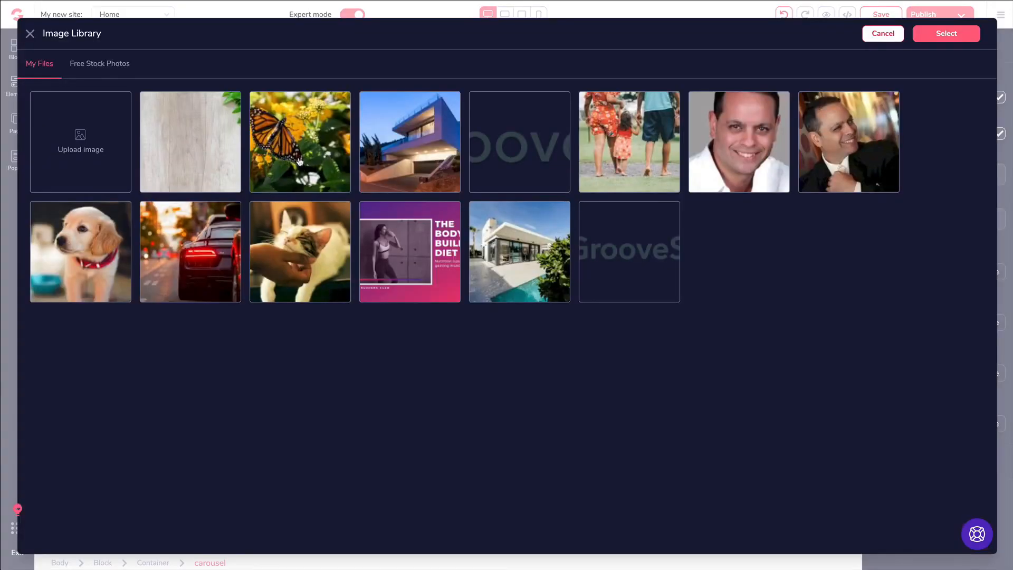
click(300, 161)
click(946, 33)
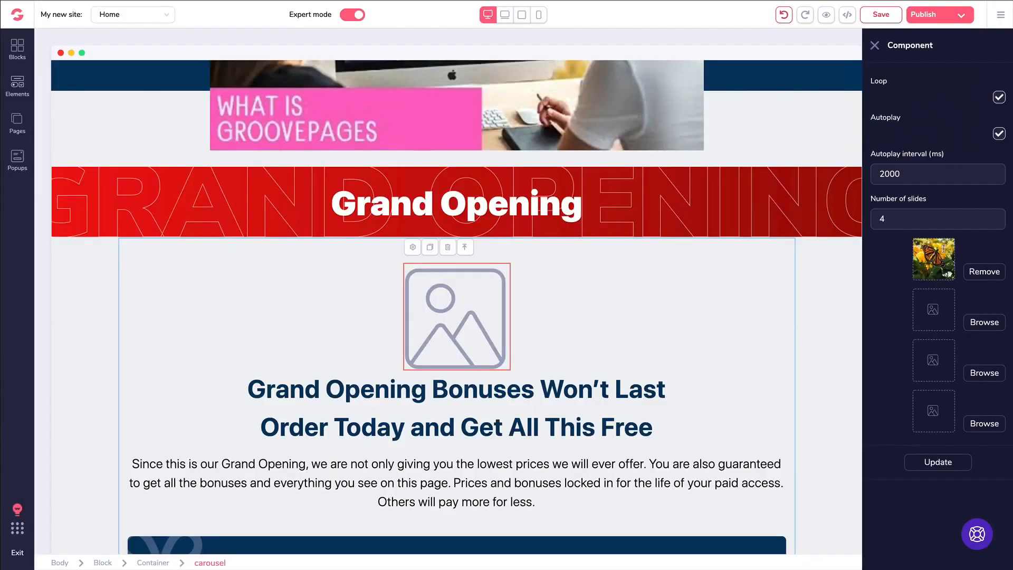
click(975, 323)
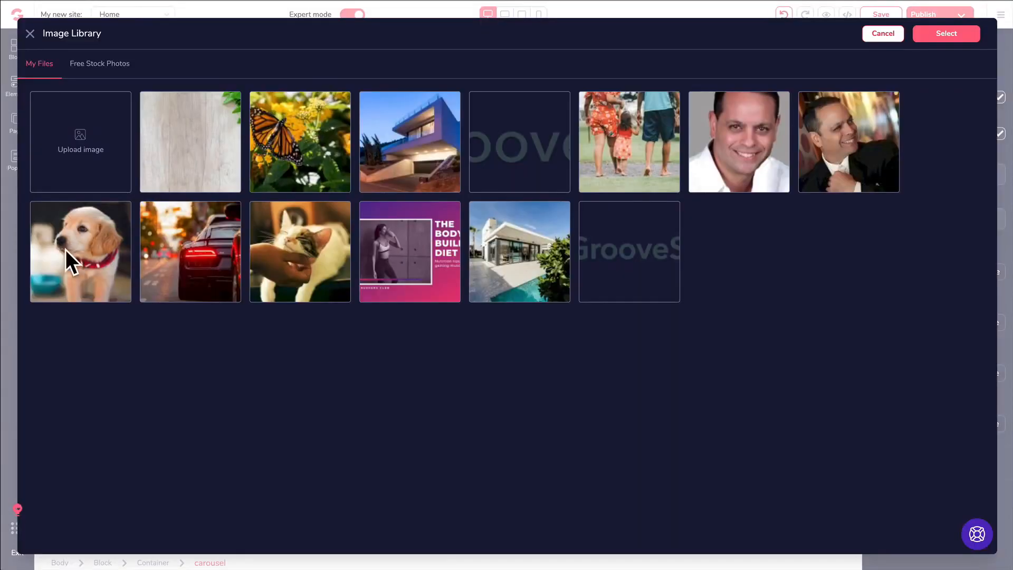
click(126, 257)
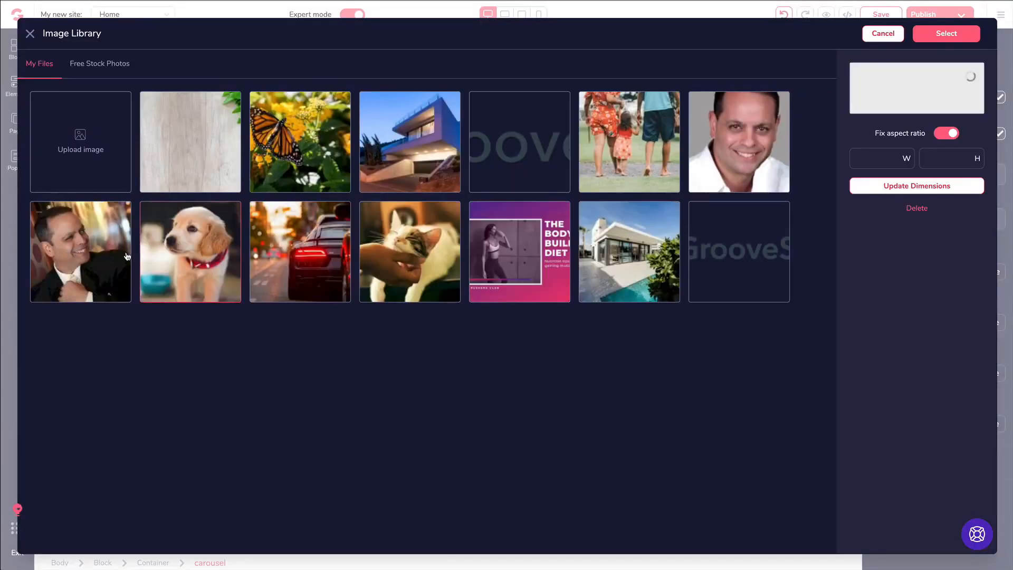
click(945, 34)
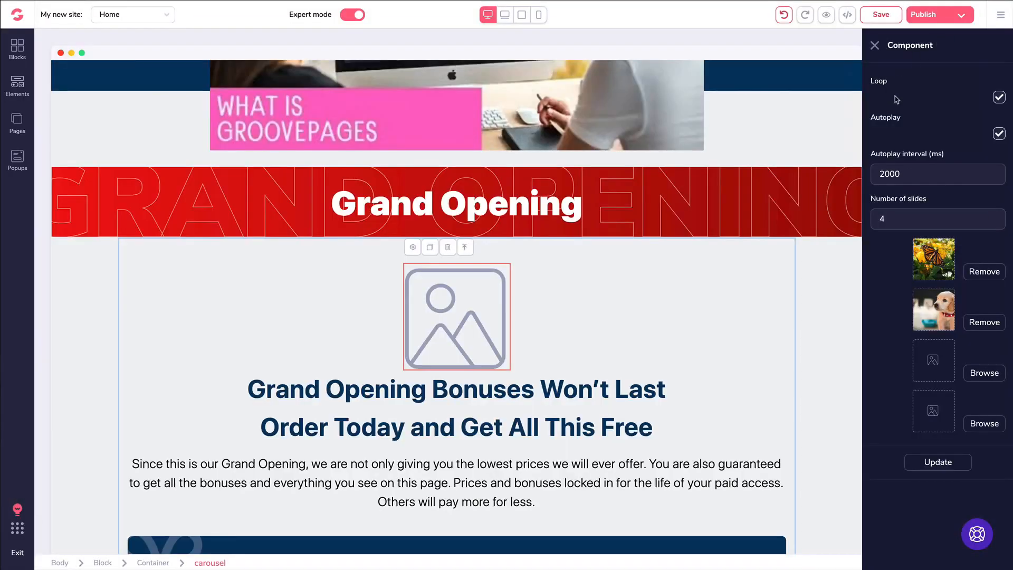
- Assign the cat photo to slide three and the car photo to slide four, and apply
click(978, 374)
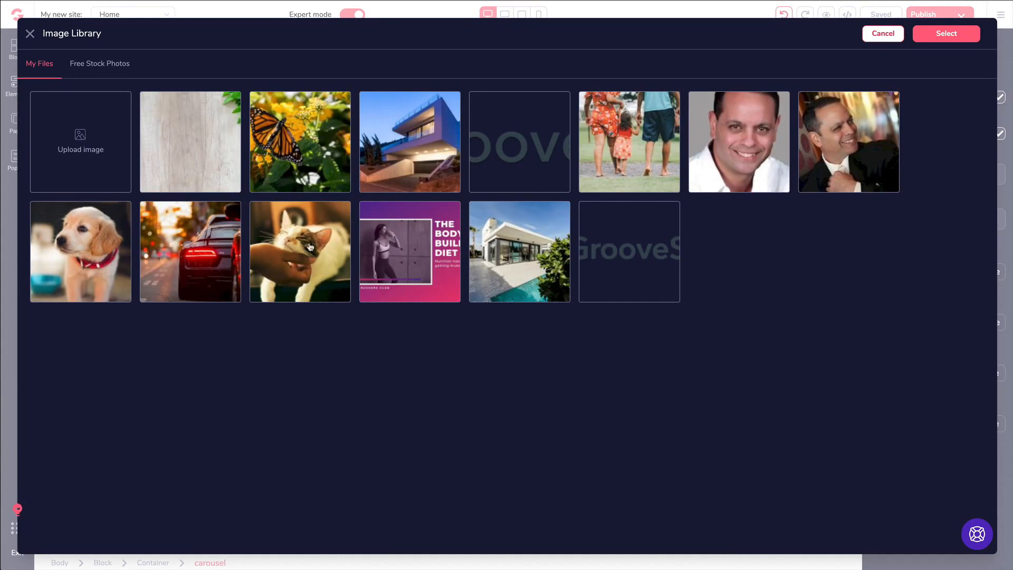
click(310, 247)
click(950, 35)
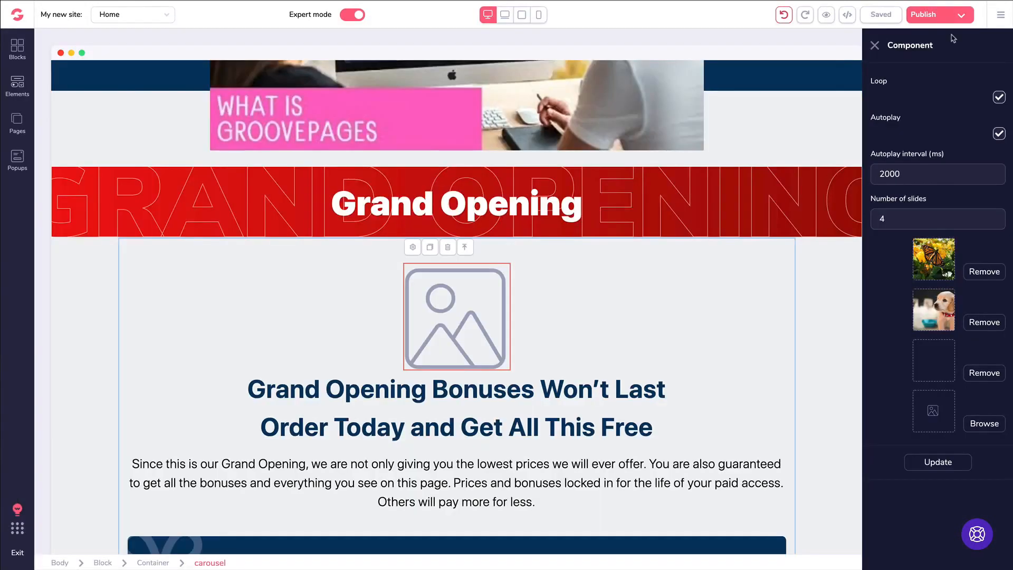
click(983, 424)
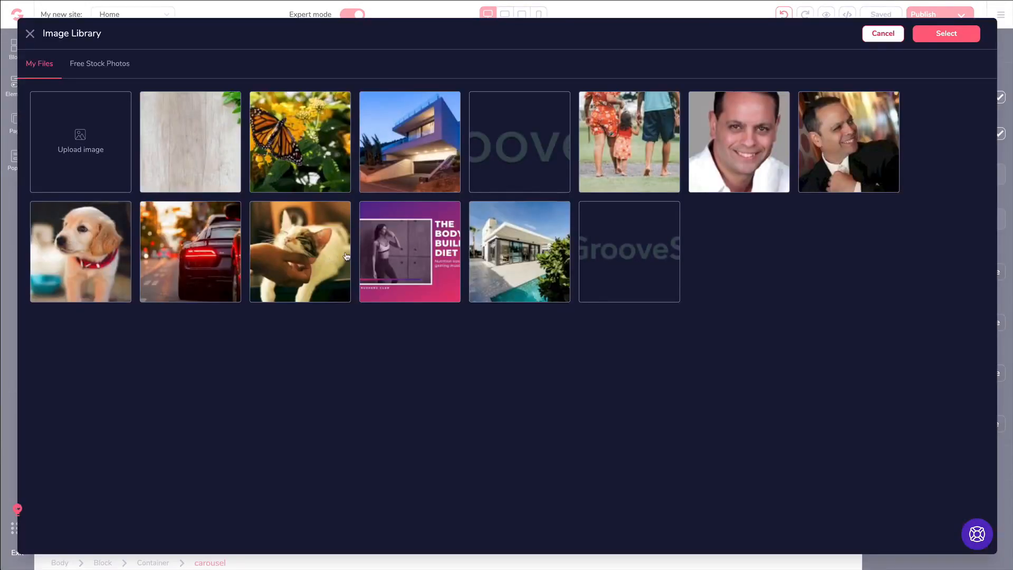
click(221, 251)
click(944, 35)
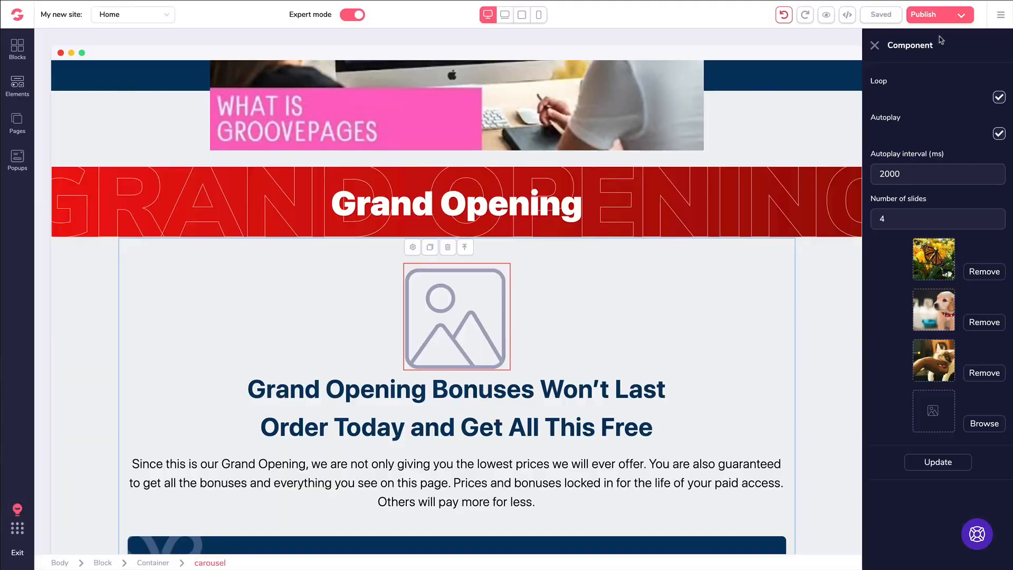
click(942, 467)
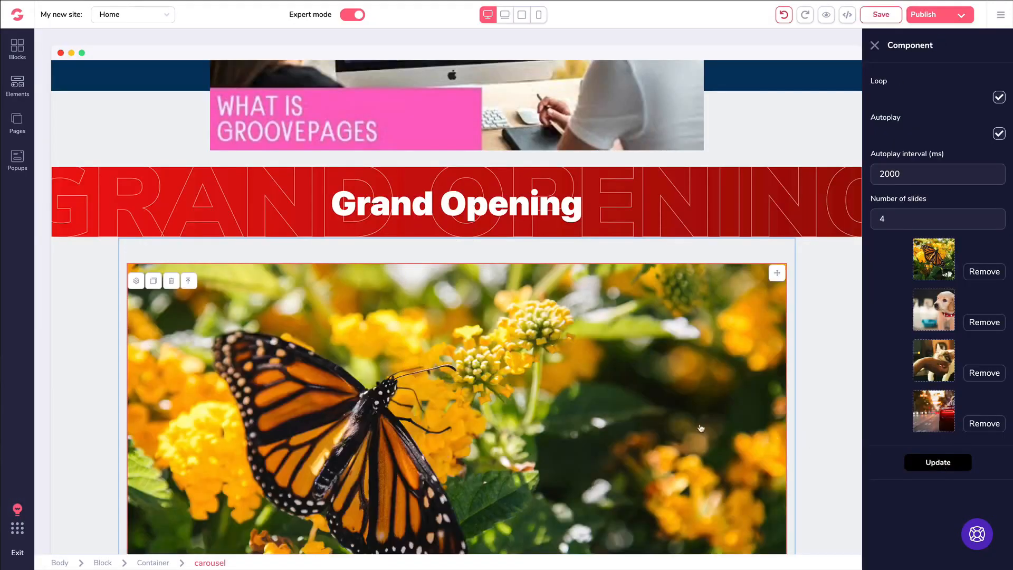
scroll(701, 428, down, 4)
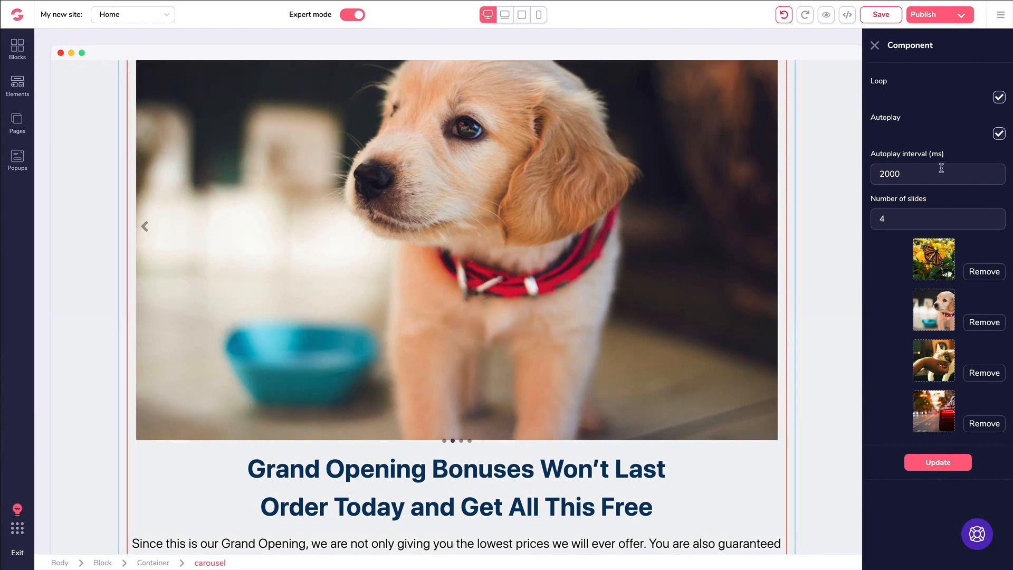
- Delete the carousel block beneath the Grand Opening banner
click(151, 231)
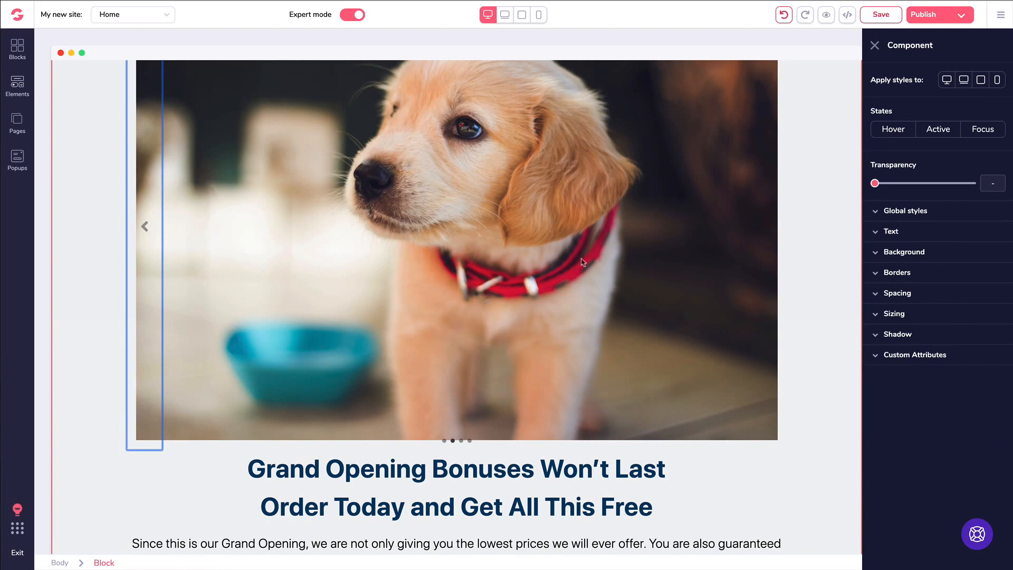
click(563, 476)
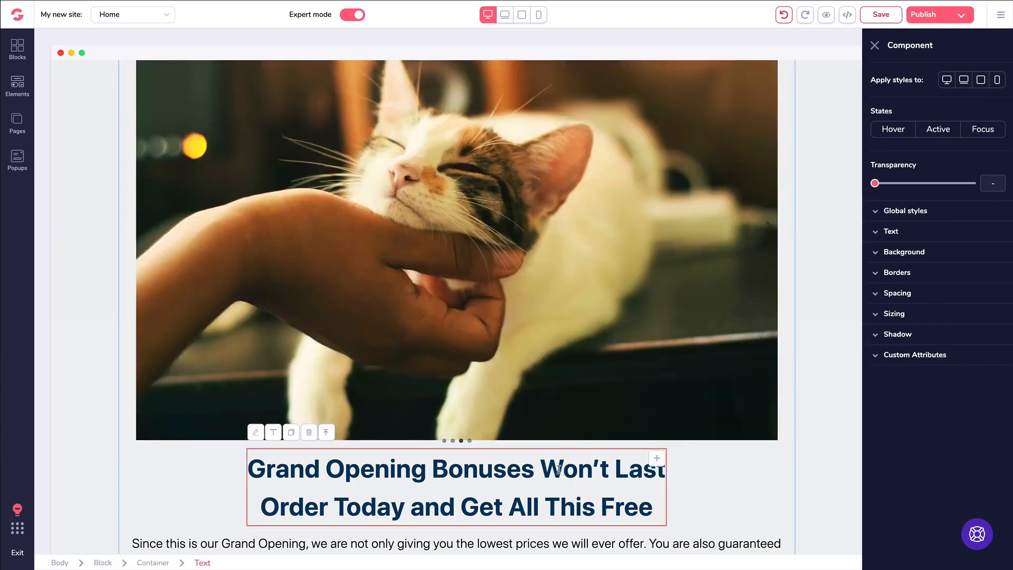
scroll(191, 229, up, 2)
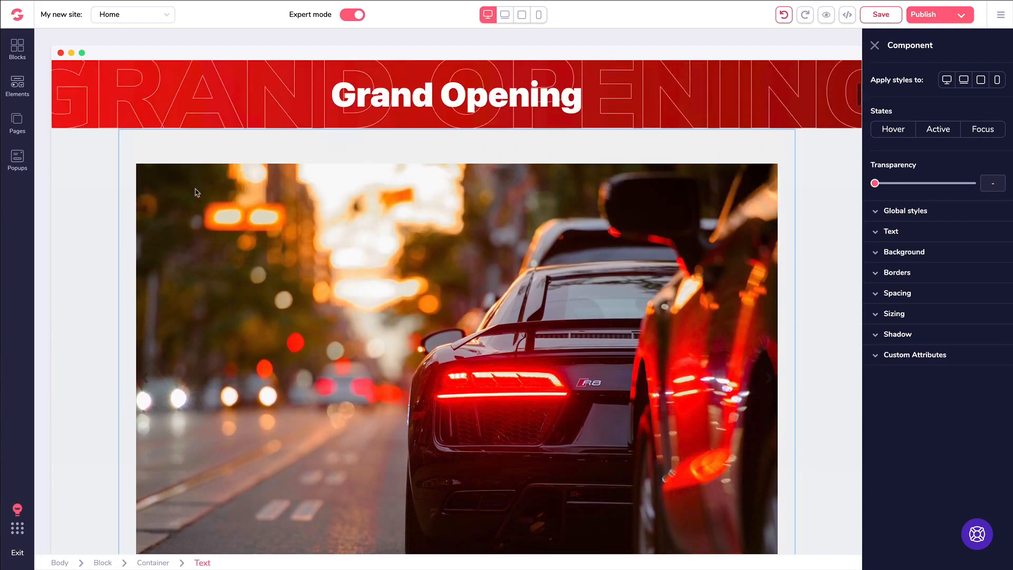
click(83, 185)
click(113, 149)
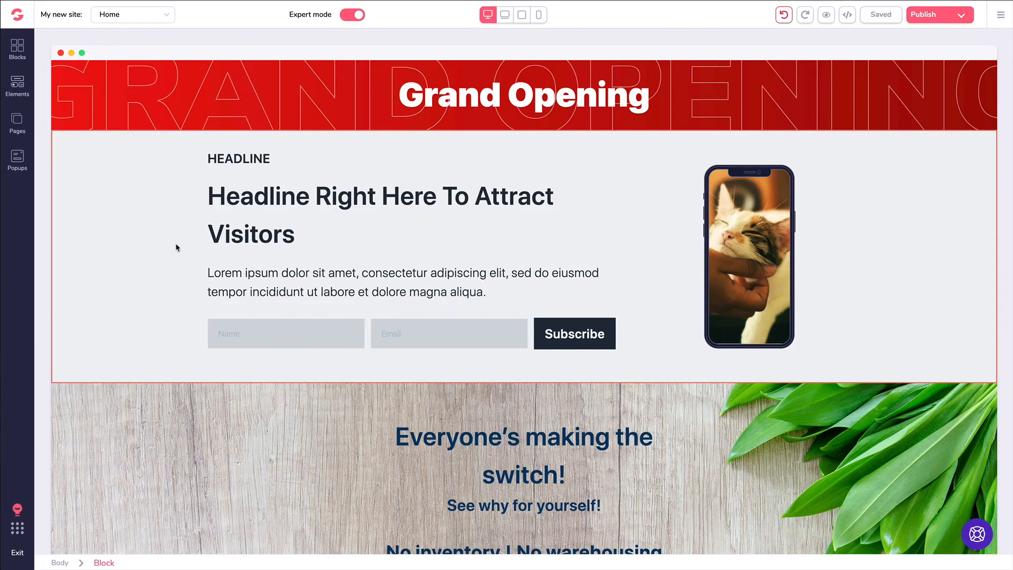
click(563, 333)
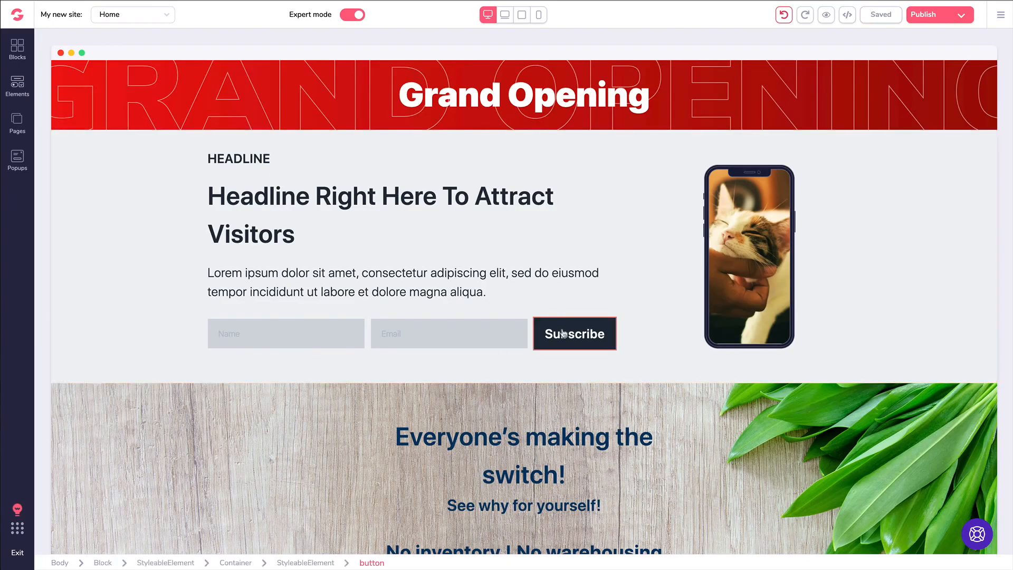
click(86, 90)
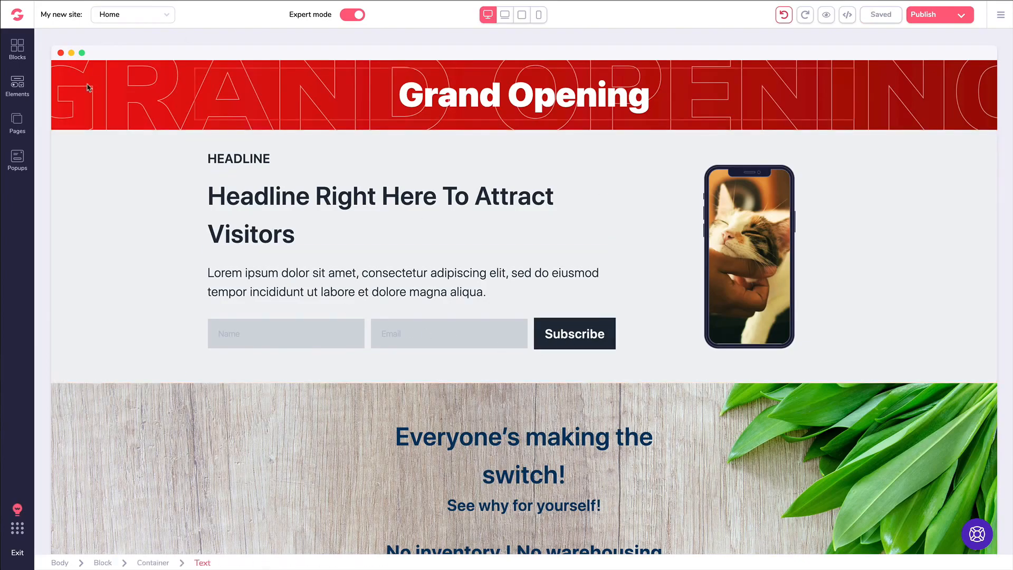
click(17, 120)
- Switch to the Pricing page and select the Plan #1 'Get Started Today!' button
click(75, 137)
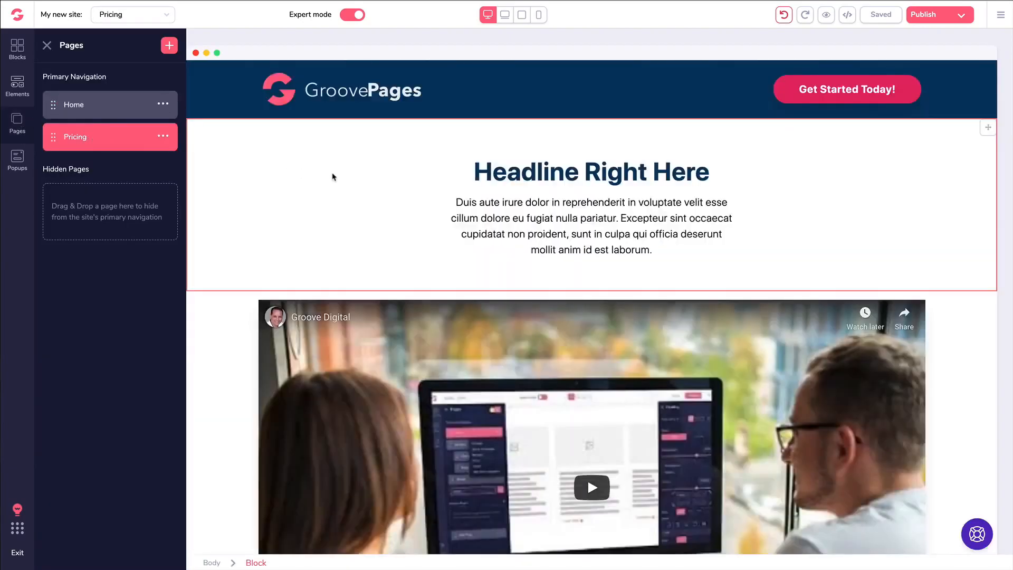
scroll(333, 174, down, 5)
scroll(333, 174, down, 8)
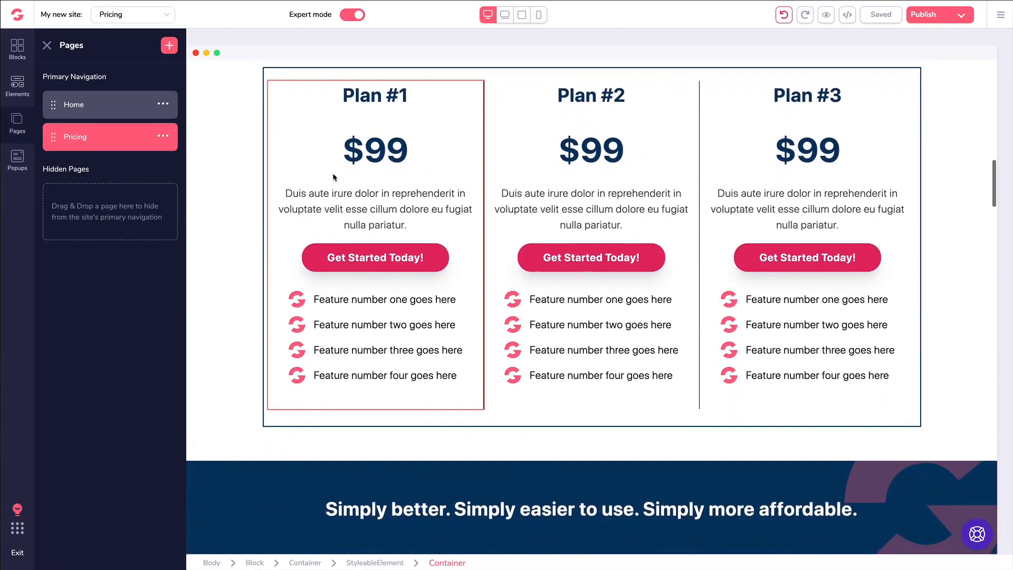
click(326, 258)
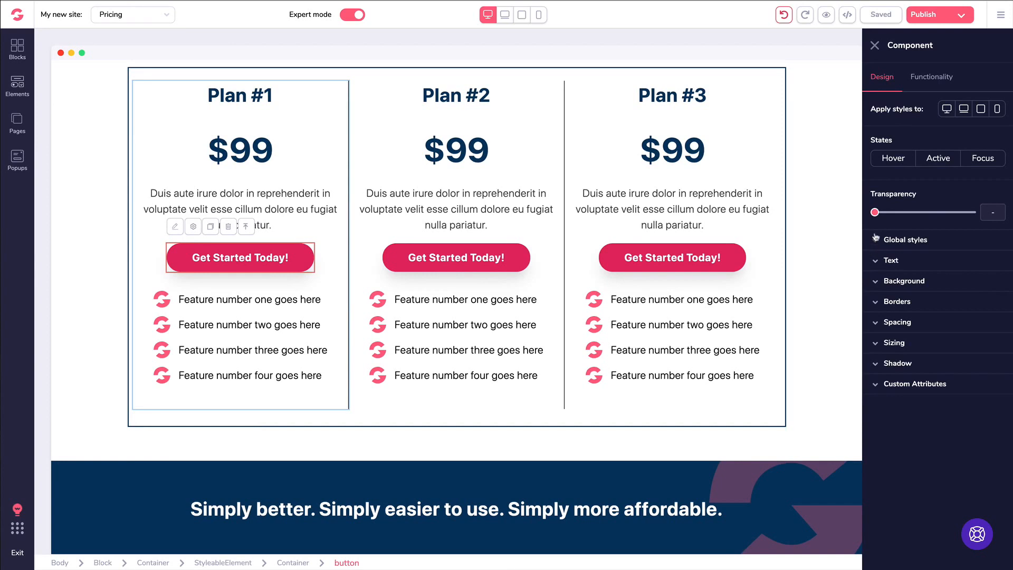
- Give the Plan #1 button black text and a yellow background
click(889, 261)
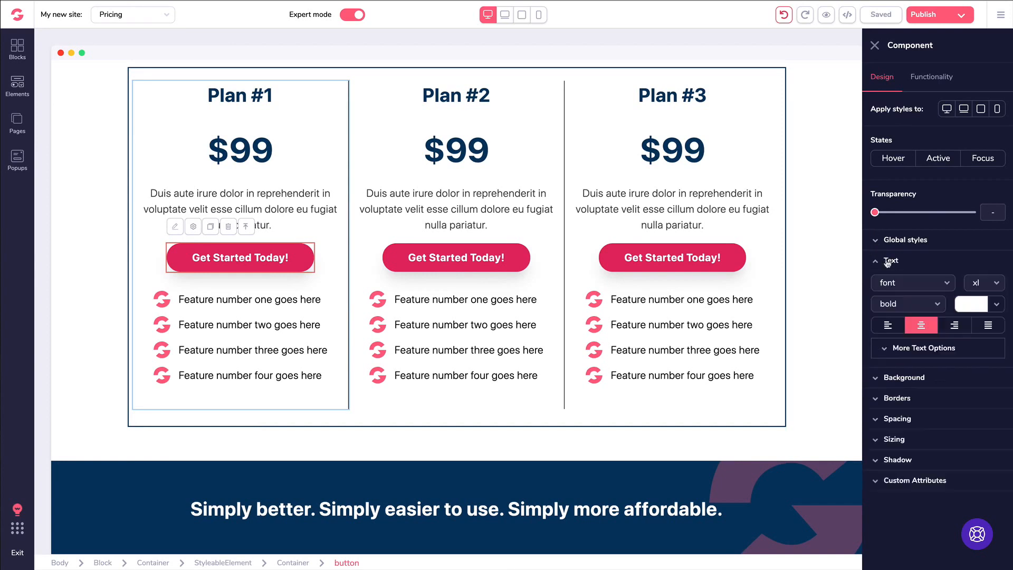
click(971, 306)
click(902, 362)
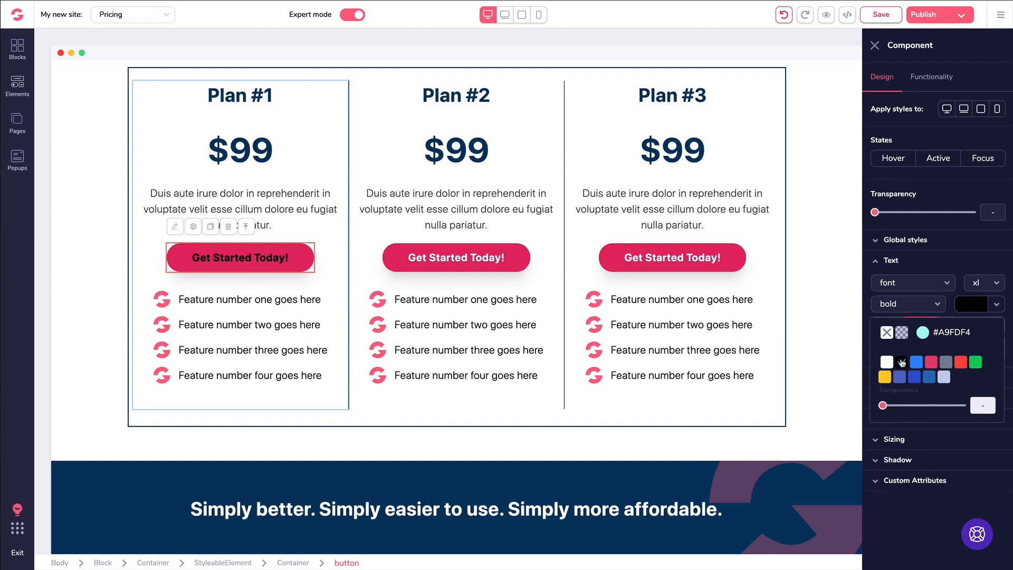
click(882, 261)
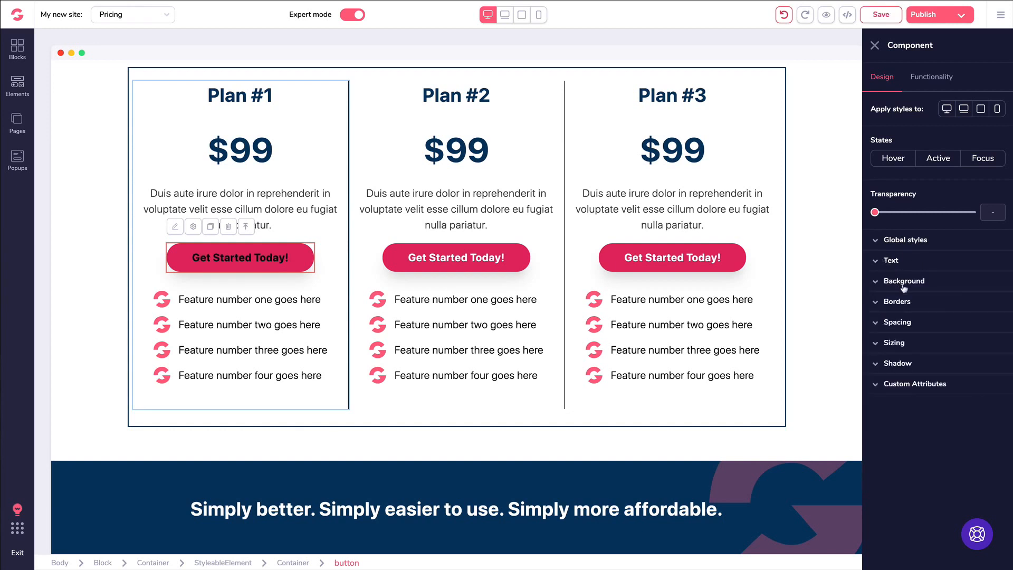
click(920, 288)
click(978, 302)
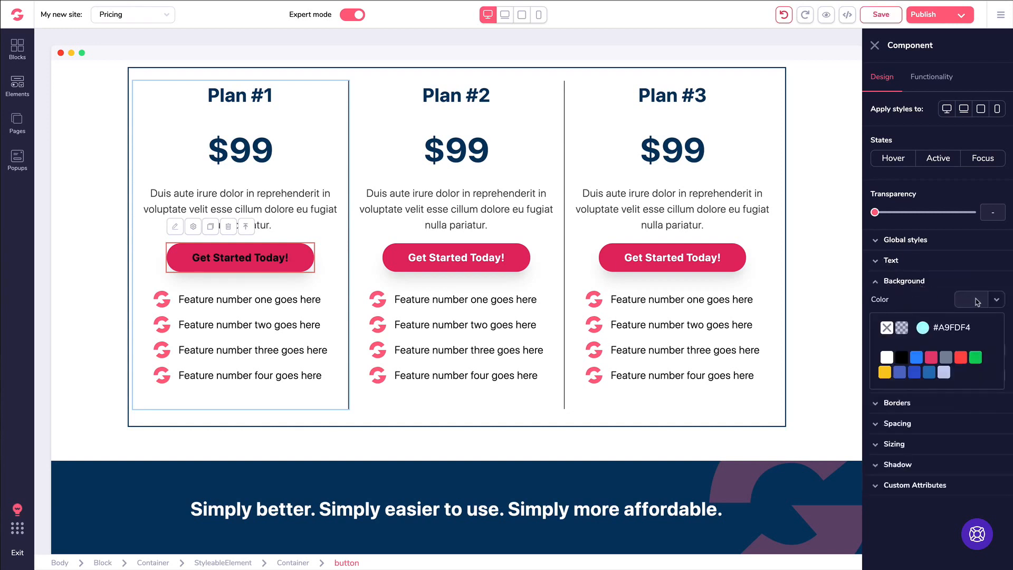
click(885, 372)
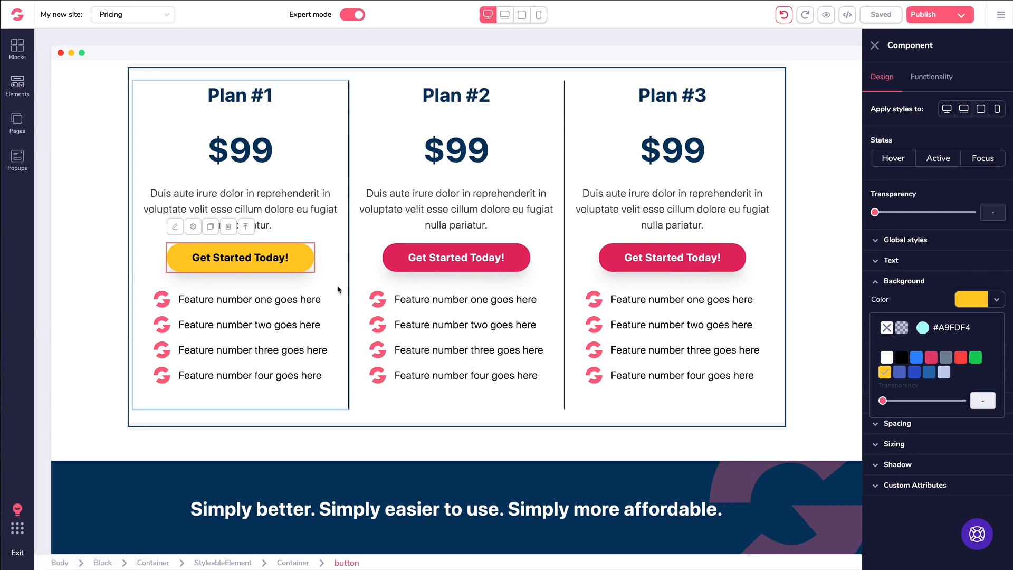
- Start creating a new global style from the button's Global styles list
click(876, 241)
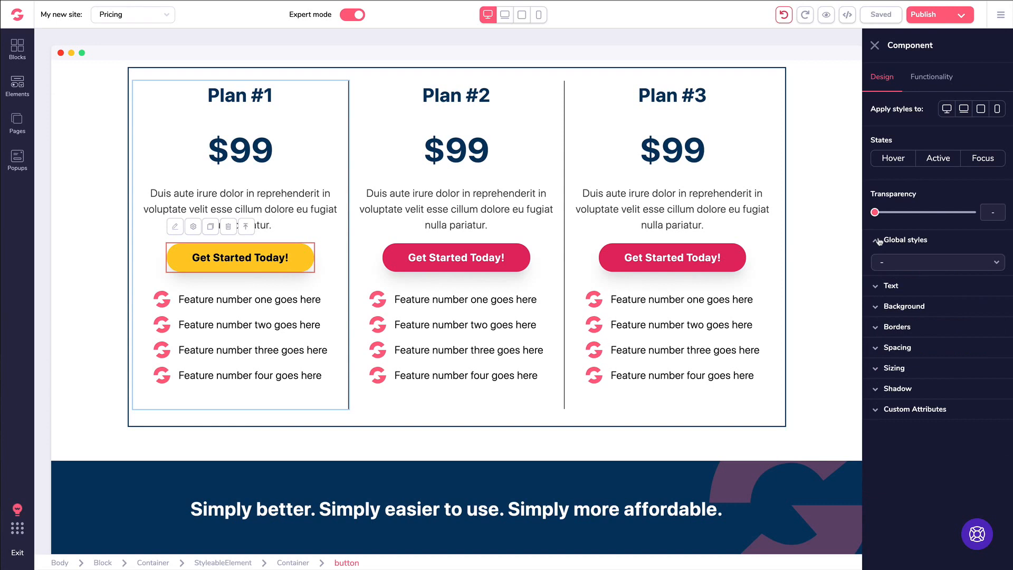
click(911, 265)
click(911, 276)
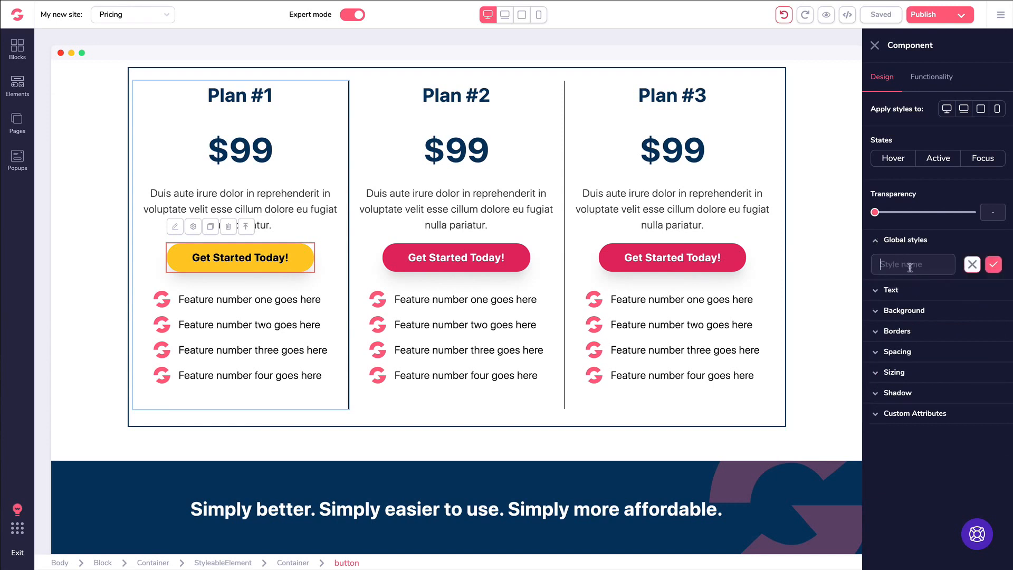
- Save the global style as 'Yellow Black Button' and apply it to the Plan #2 button
text(Y)
text(ellow Black Button)
click(995, 266)
click(438, 258)
click(906, 240)
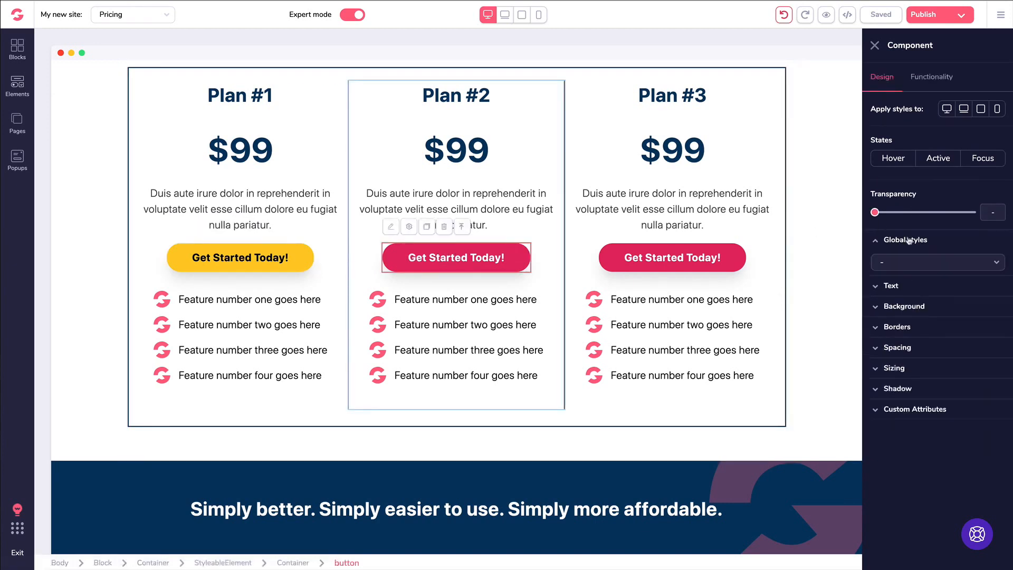
click(916, 264)
click(914, 309)
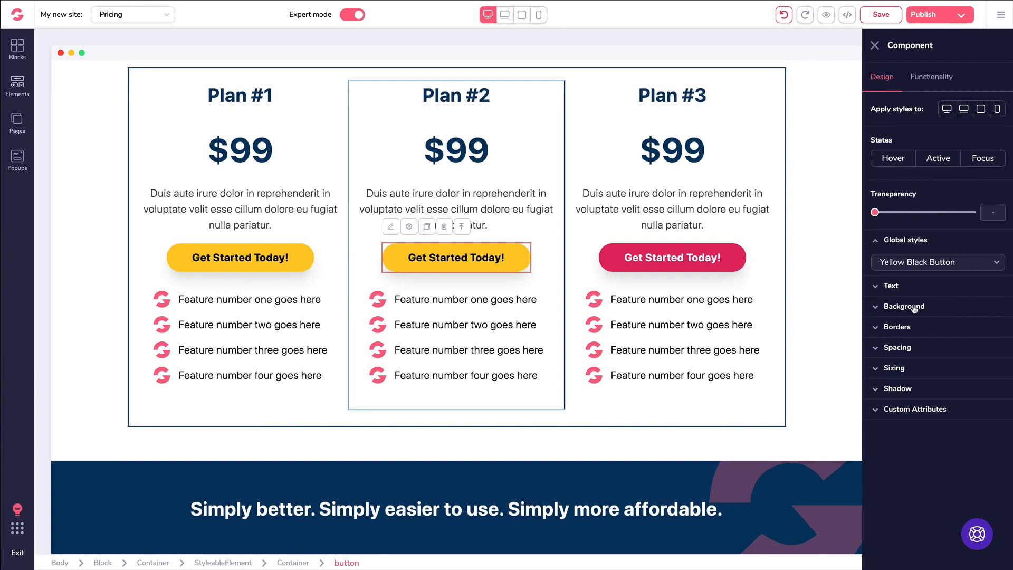
- Apply the Yellow Black Button global style to the Plan #3 button
click(653, 263)
click(667, 255)
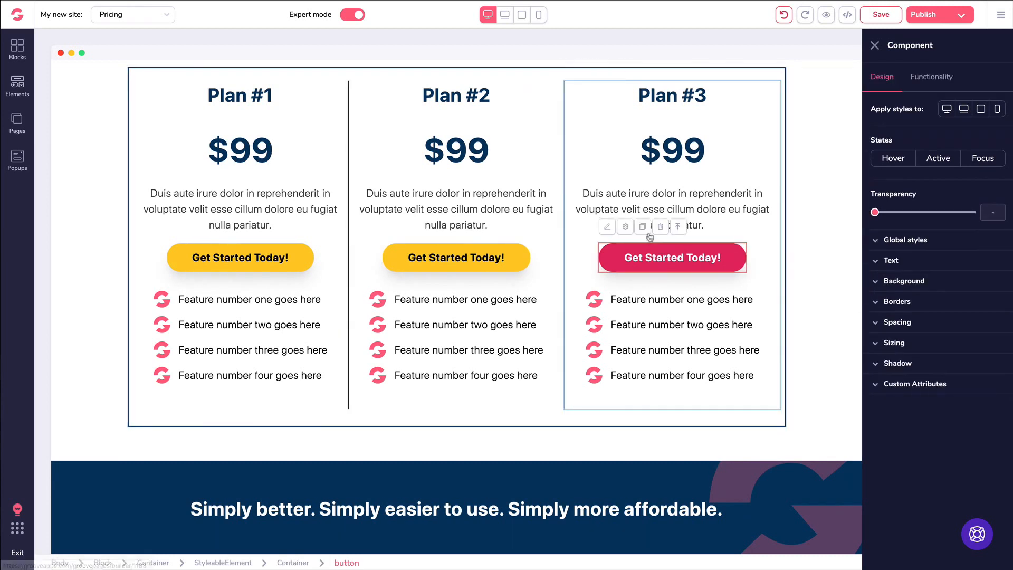
click(892, 241)
click(917, 262)
click(909, 308)
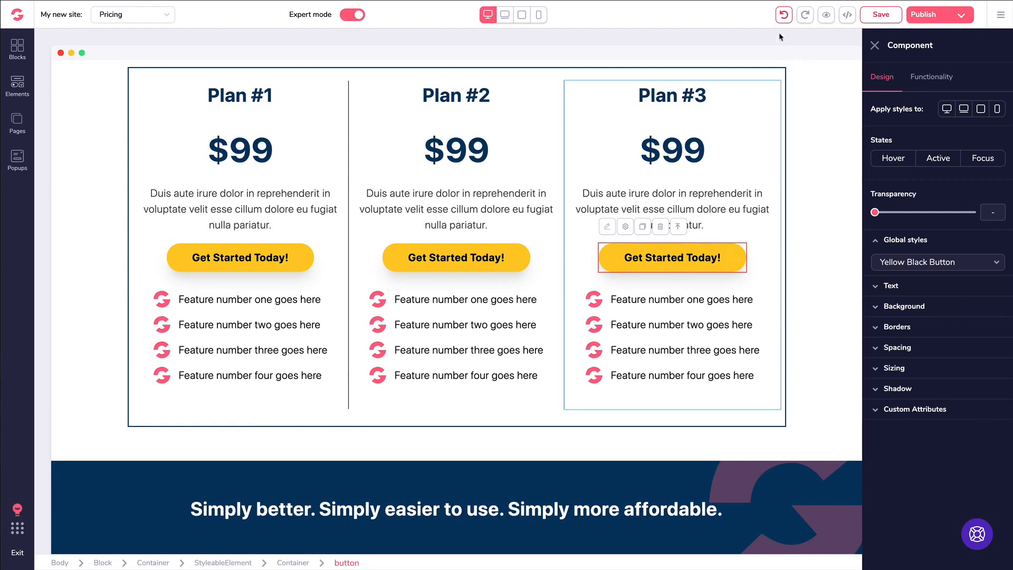
- Undo seven styling edits, removing the yellow and dark brown colours from the Plan #1–#3 buttons
click(785, 16)
click(784, 16)
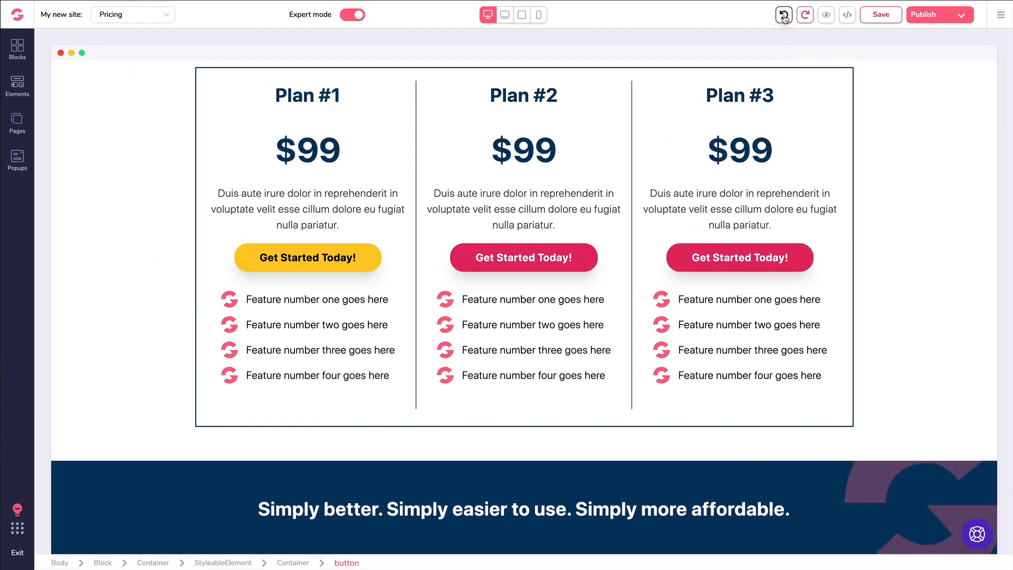
click(784, 16)
click(784, 16)
click(786, 17)
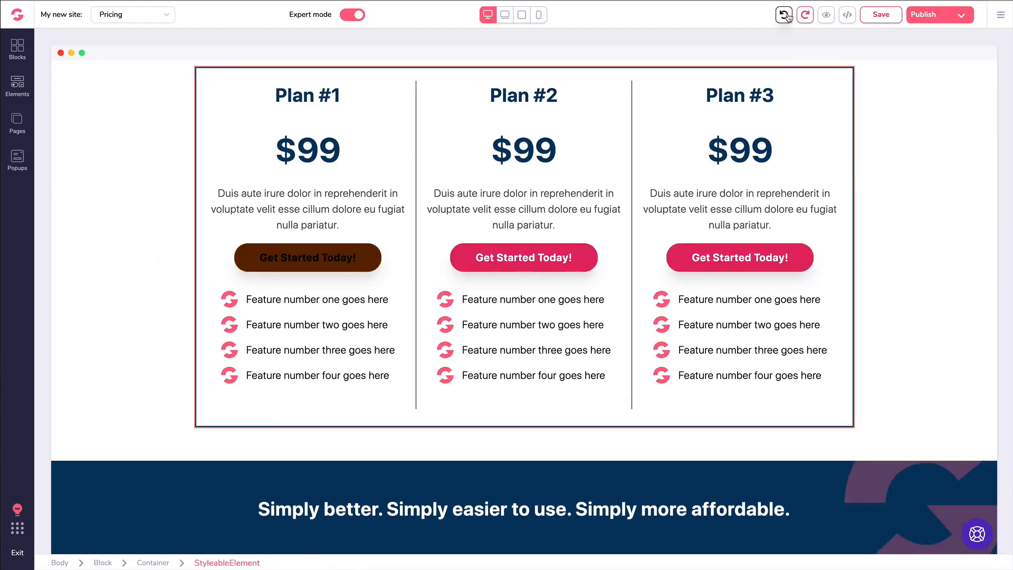
click(786, 17)
click(786, 17)
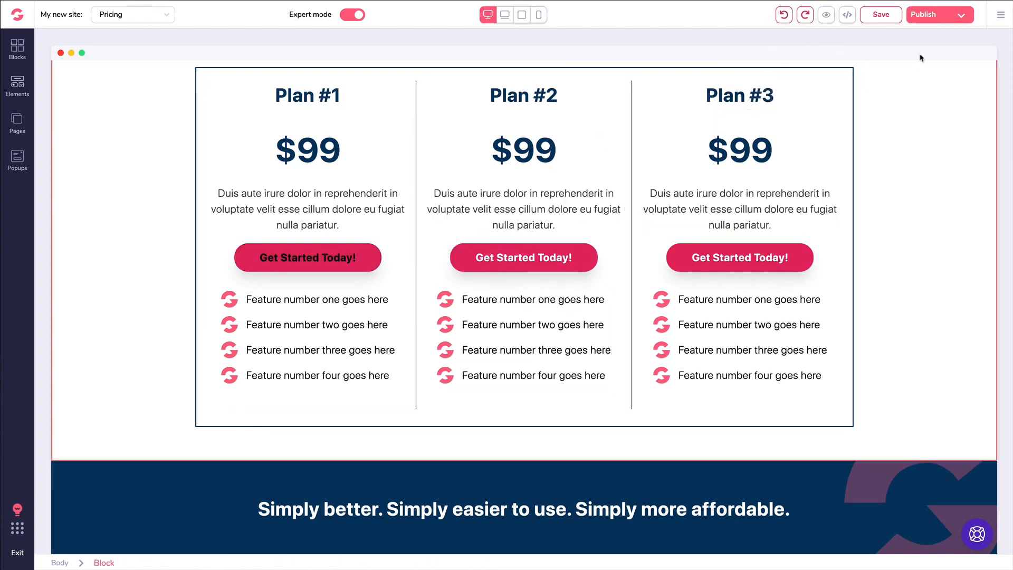
click(1001, 20)
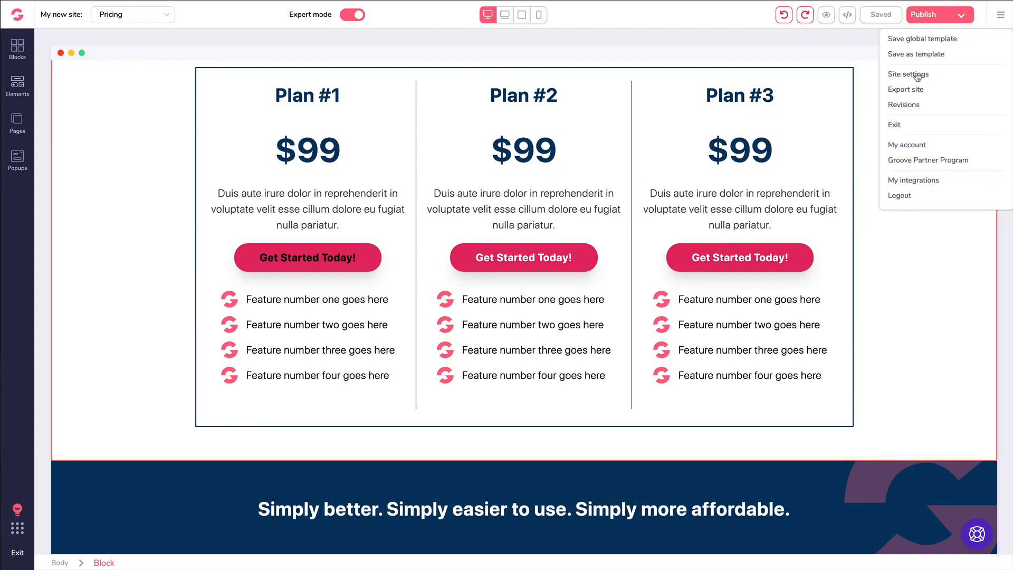
click(908, 103)
scroll(79, 141, down, 3)
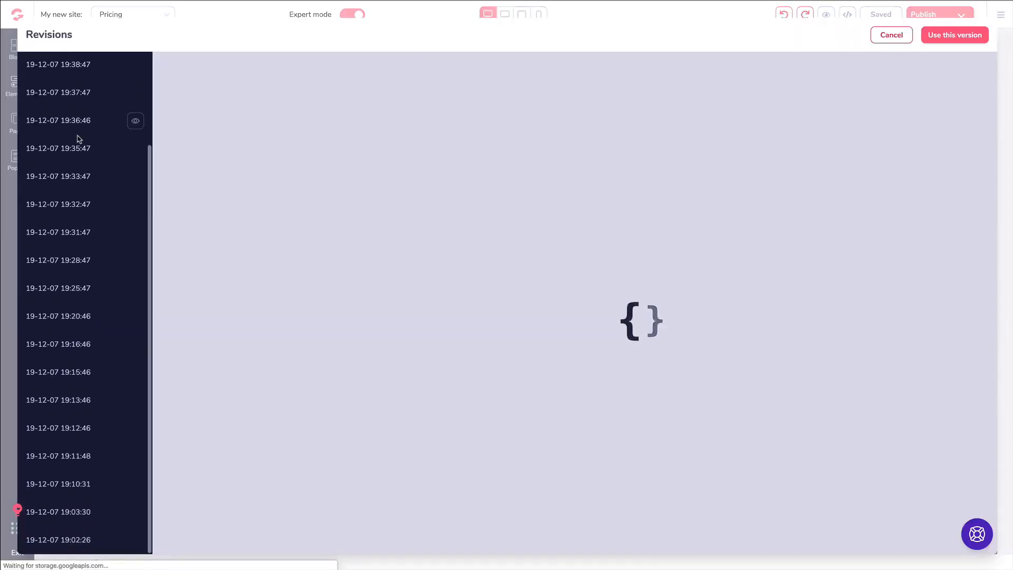
scroll(79, 141, up, 3)
scroll(78, 142, down, 3)
scroll(78, 142, up, 3)
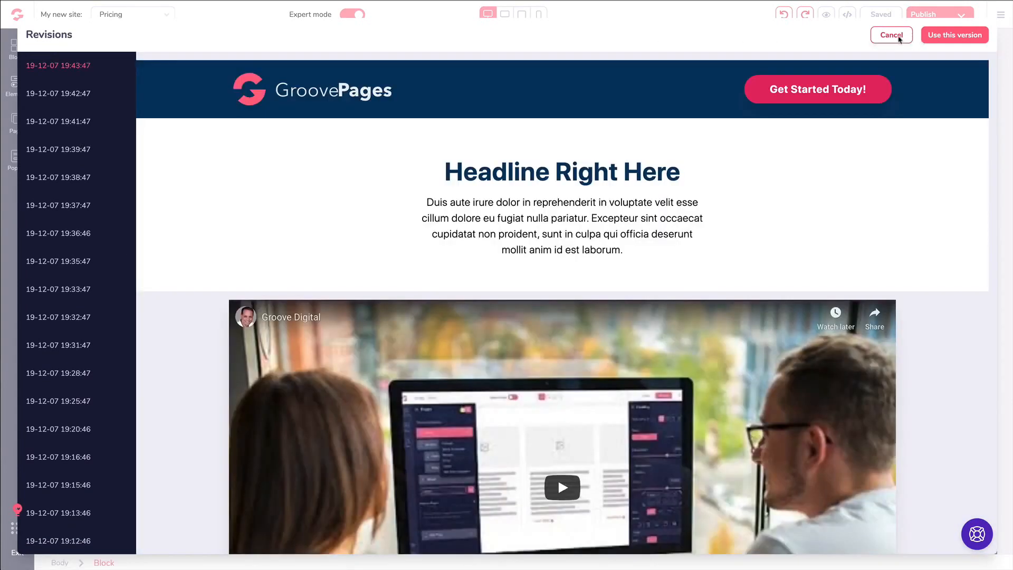
click(891, 35)
click(122, 165)
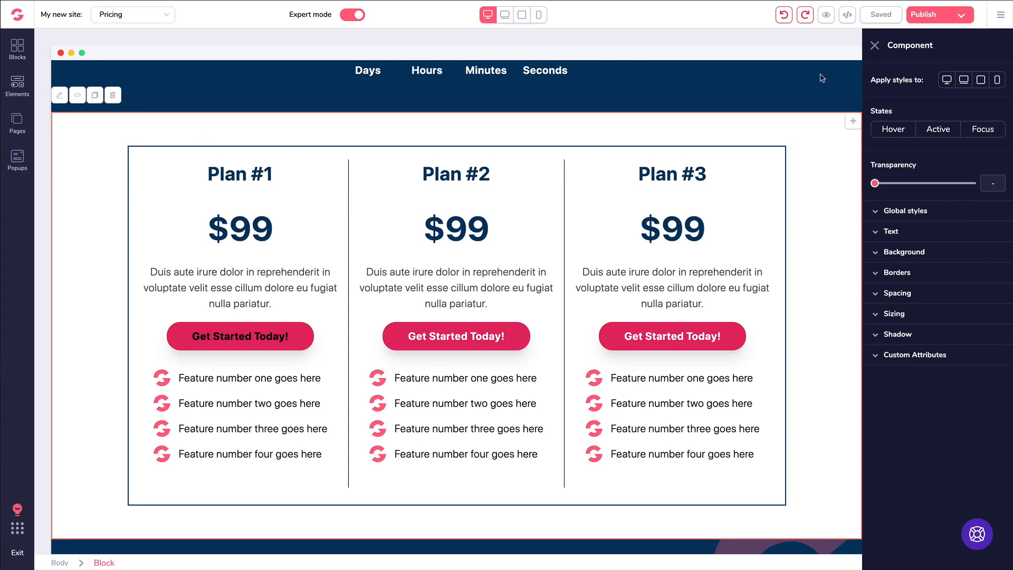
- Open the main site menu, close the element style settings and select the pricing block
click(1001, 14)
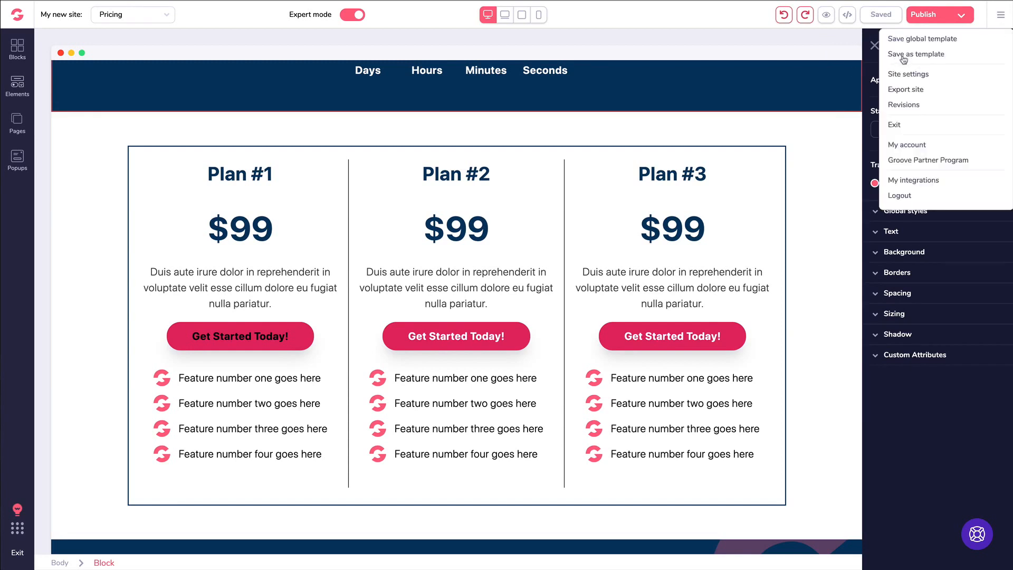
click(874, 46)
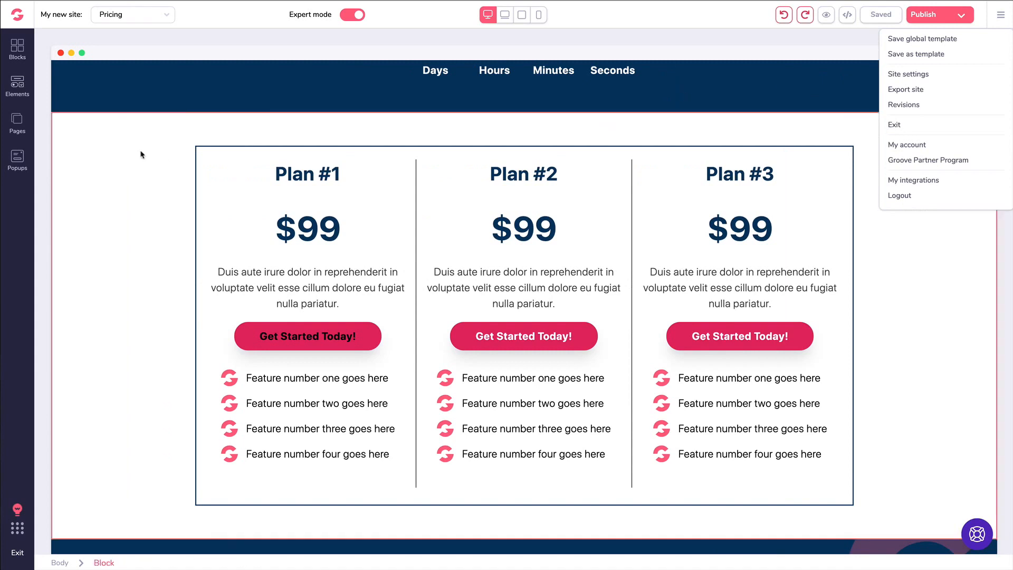
click(80, 132)
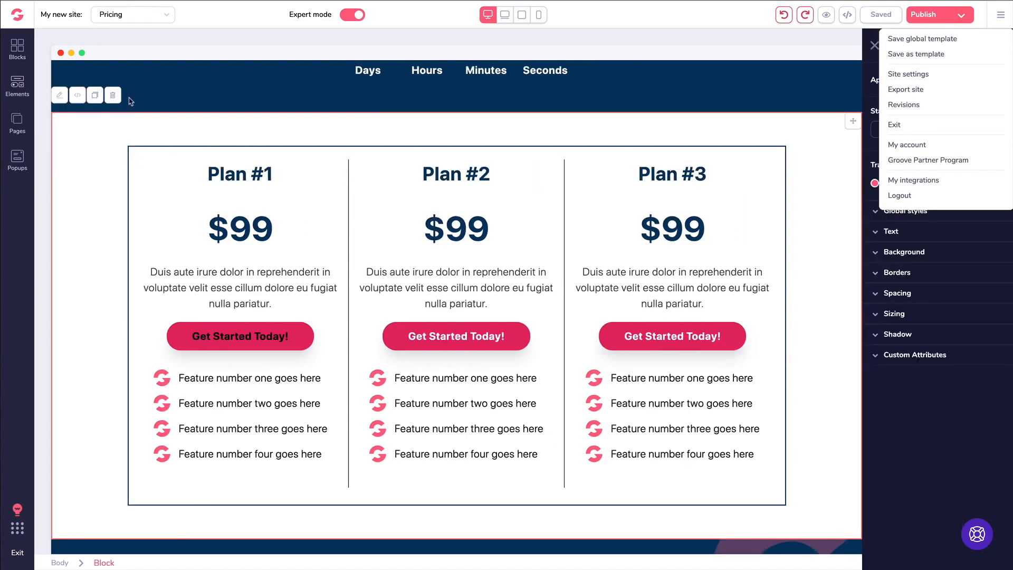
- Browse the All blocks library, close it, and scroll down to the money-back guarantee section
click(18, 53)
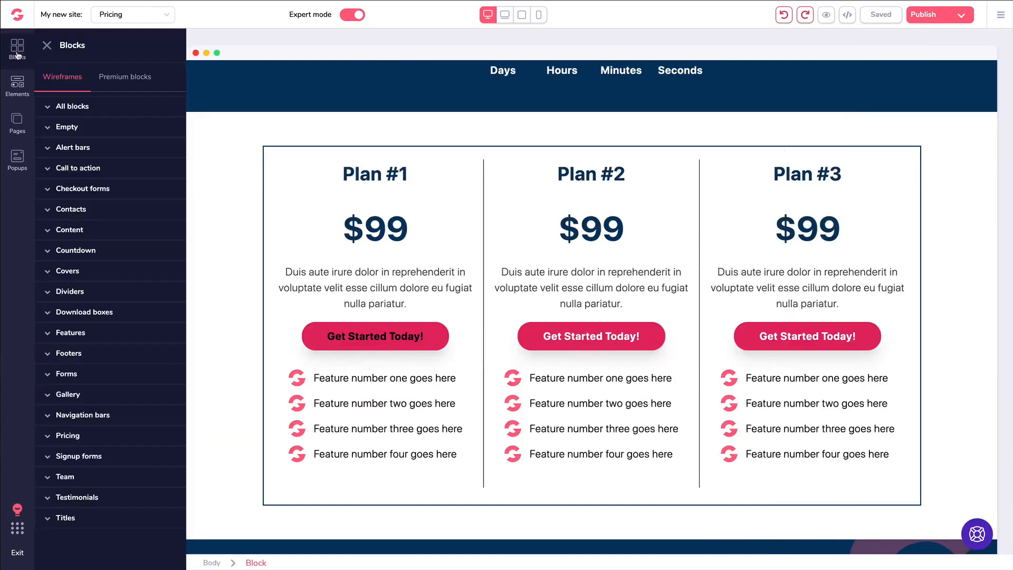
click(80, 108)
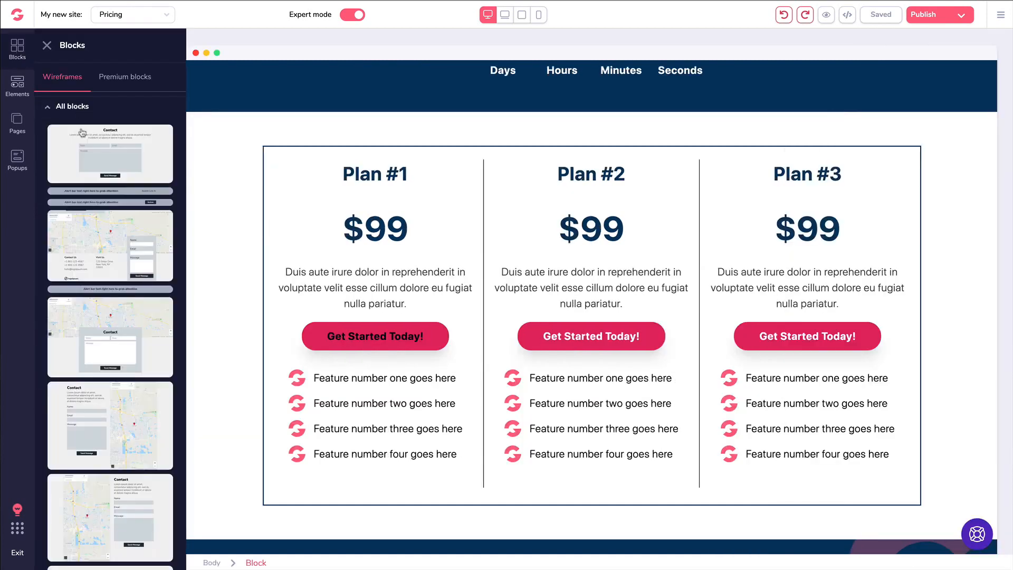
click(48, 106)
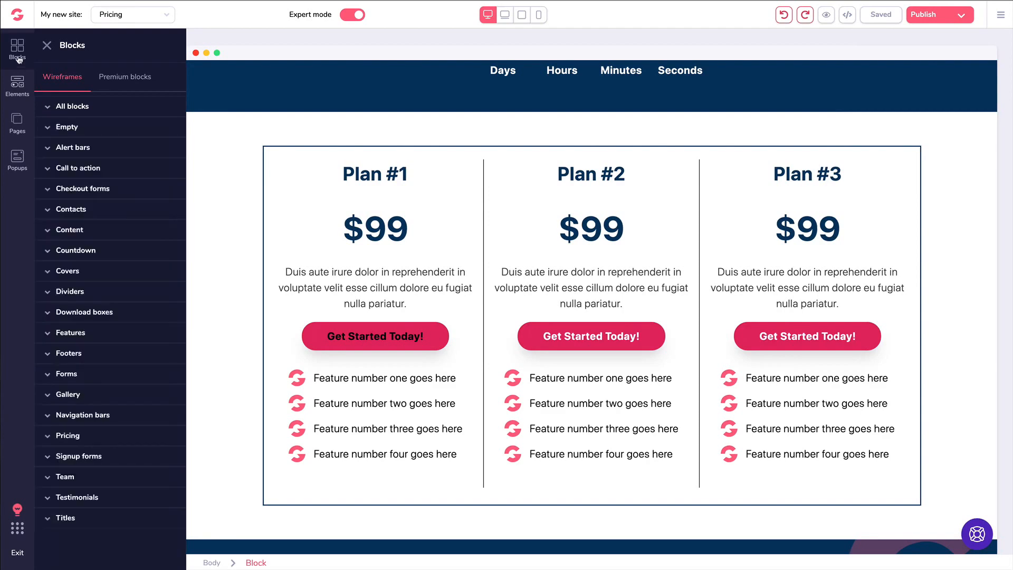
click(46, 46)
click(270, 171)
scroll(285, 190, down, 20)
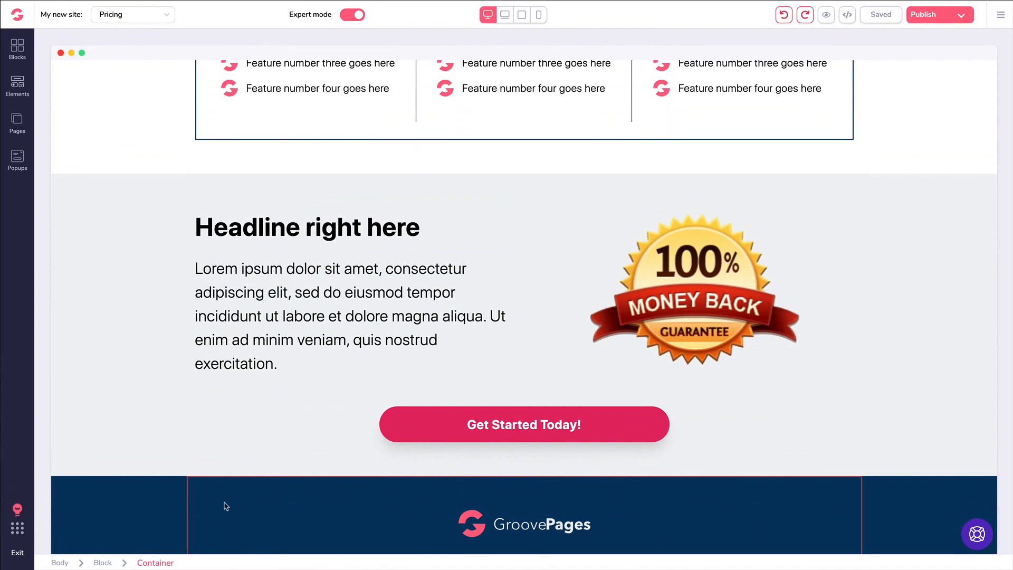
click(18, 50)
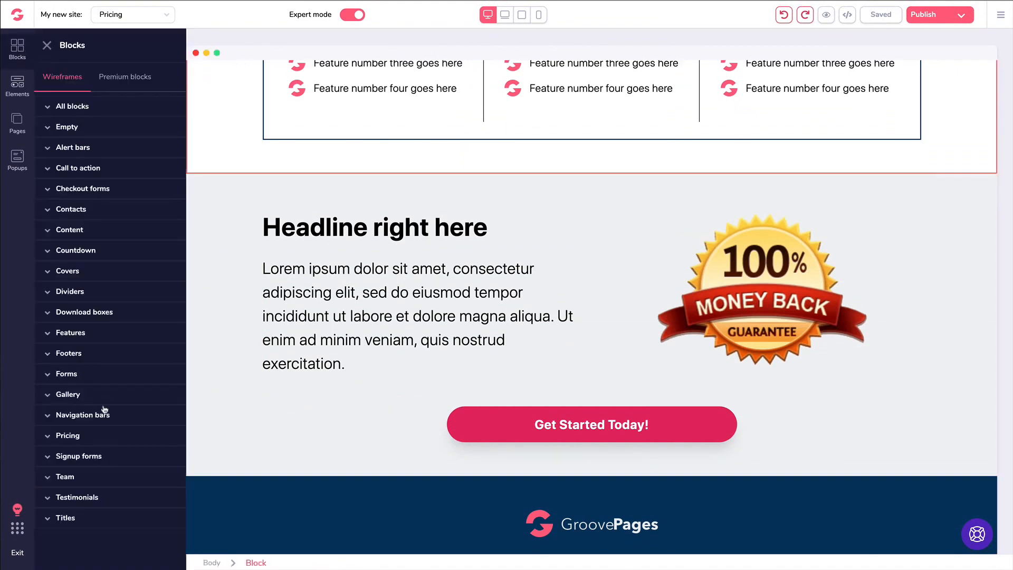
click(70, 354)
scroll(134, 333, down, 2)
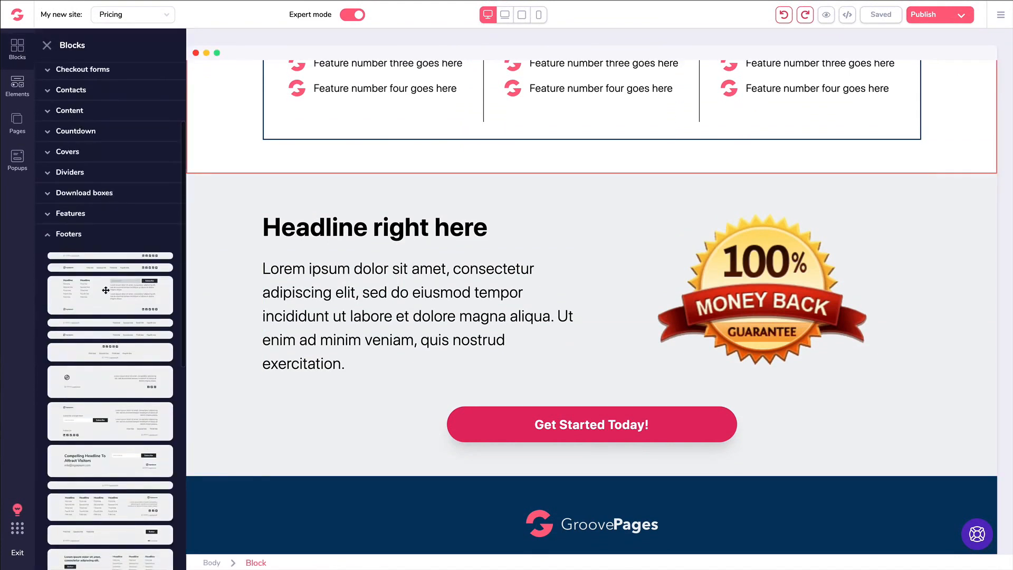
drag(135, 333, 378, 505)
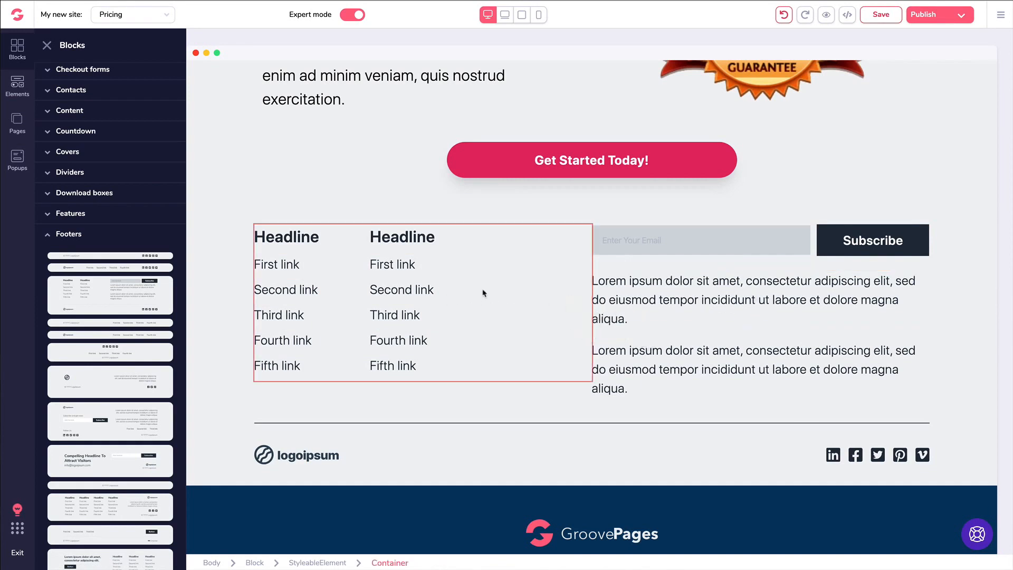
click(229, 258)
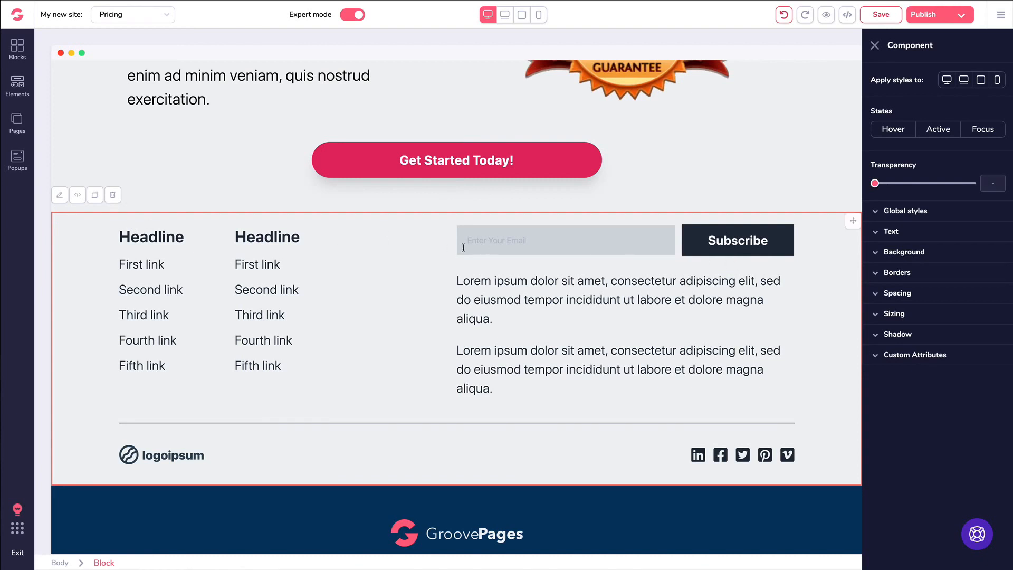
key(Delete)
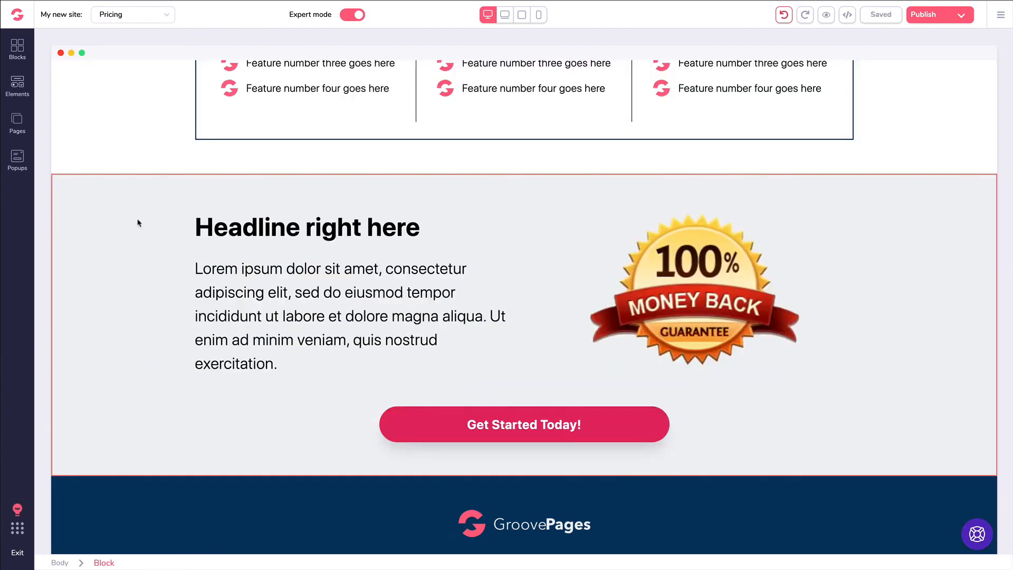
click(452, 432)
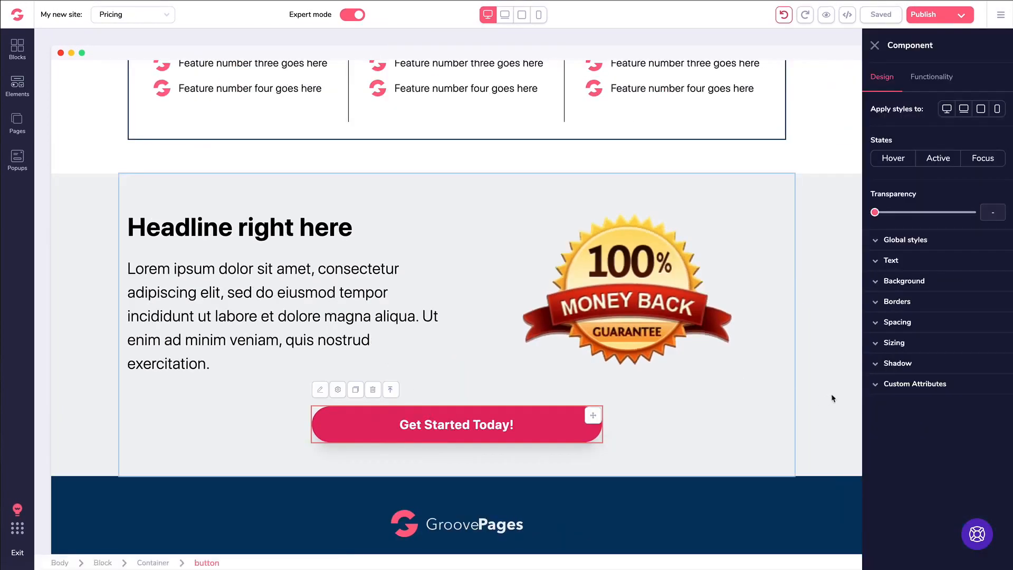
click(879, 387)
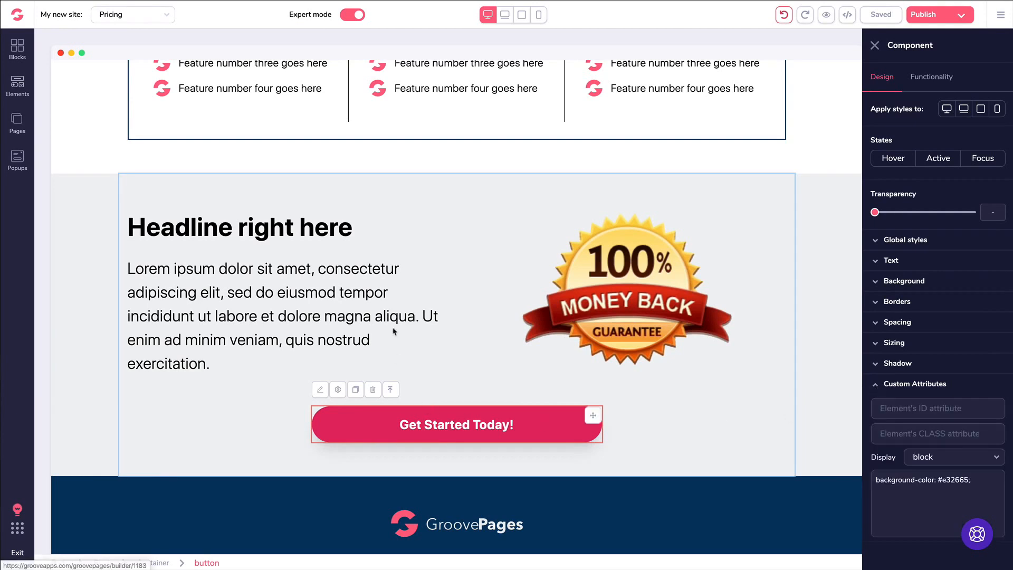
click(261, 204)
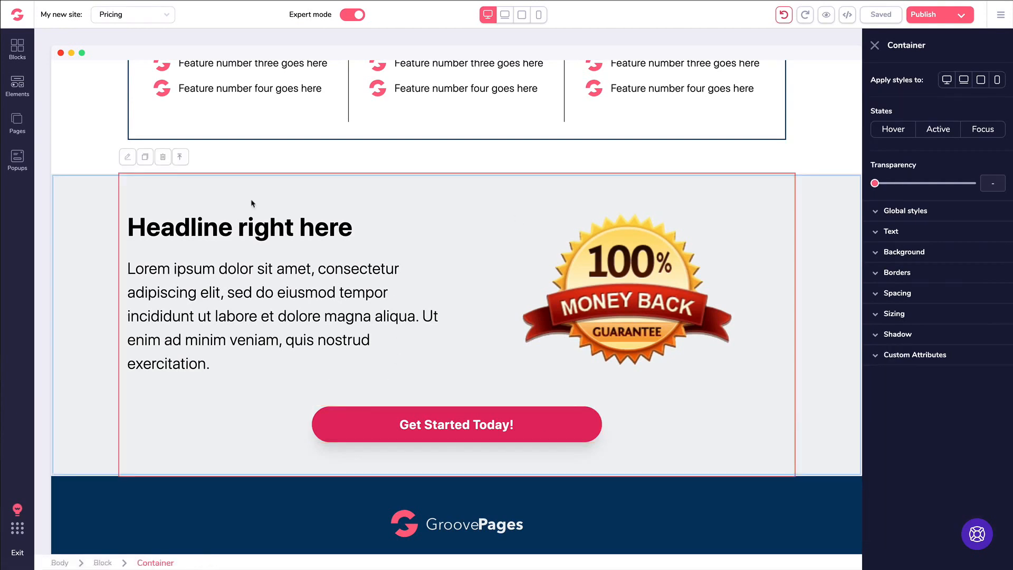
click(96, 216)
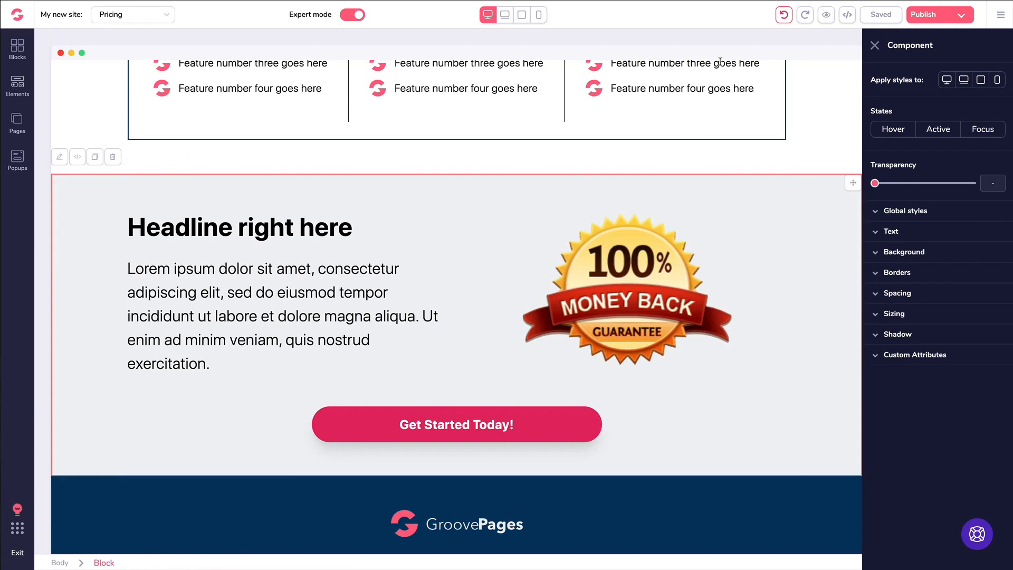
click(848, 15)
scroll(757, 129, down, 10)
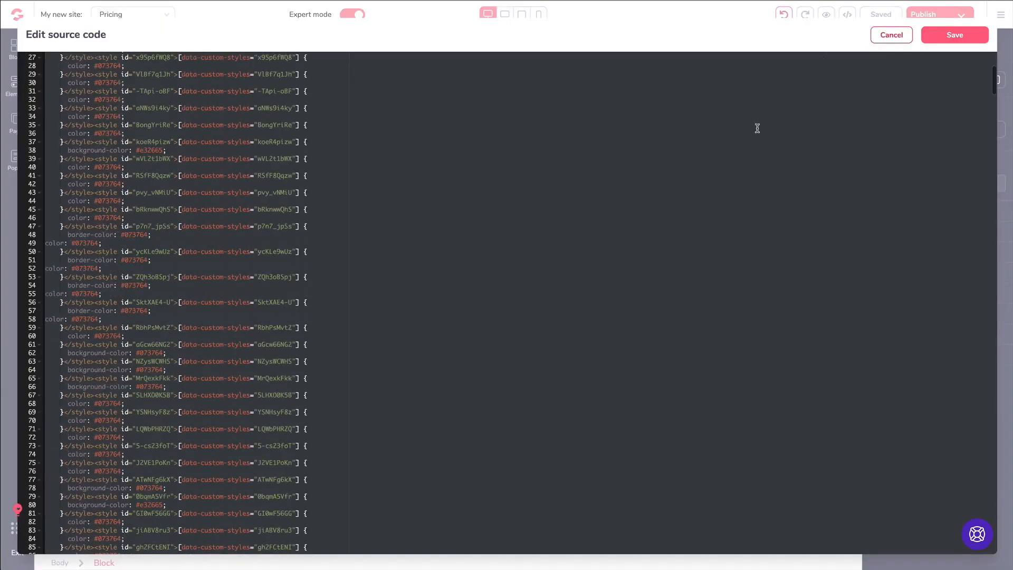
scroll(757, 128, up, 10)
click(892, 35)
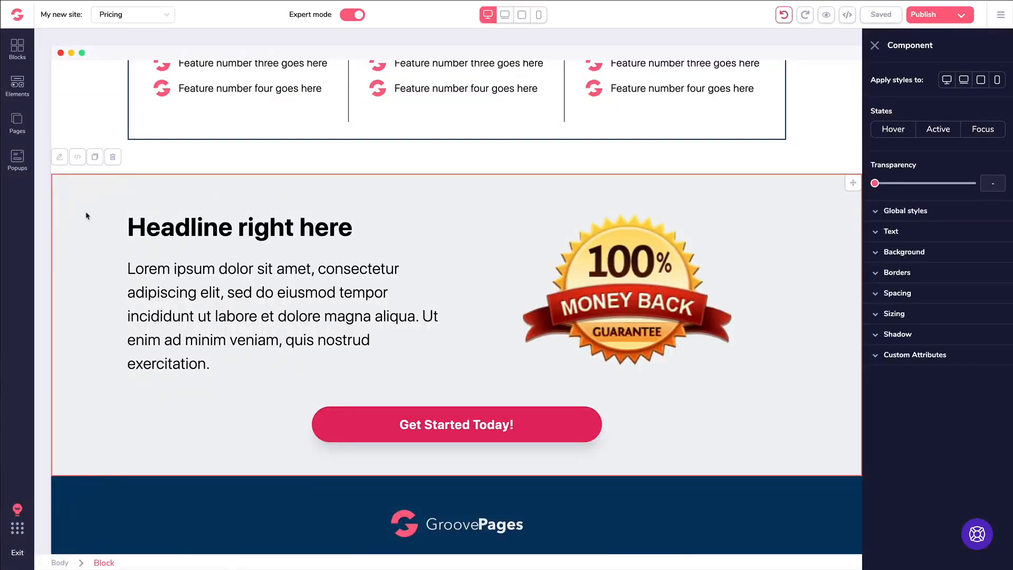
click(78, 157)
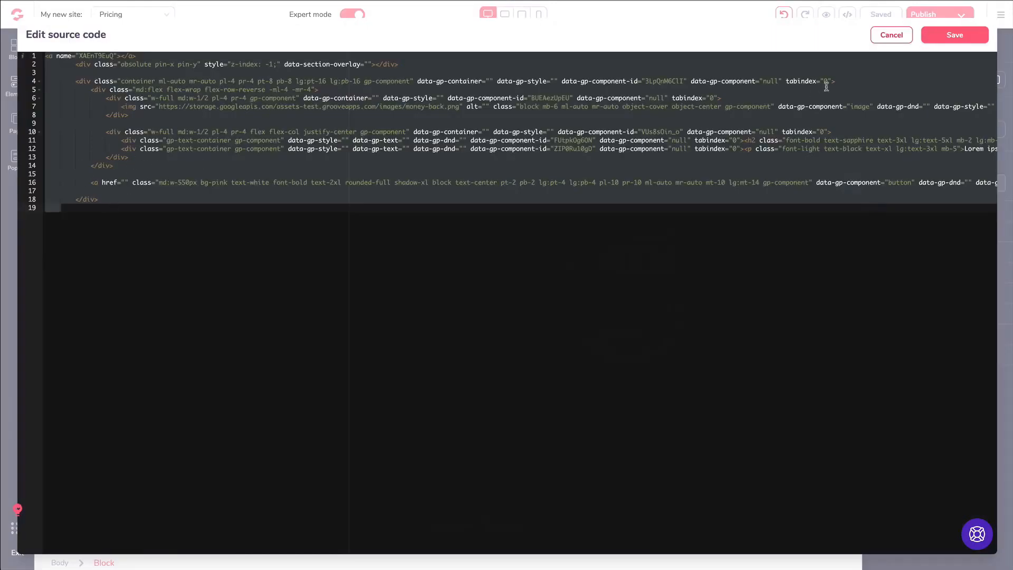
click(892, 35)
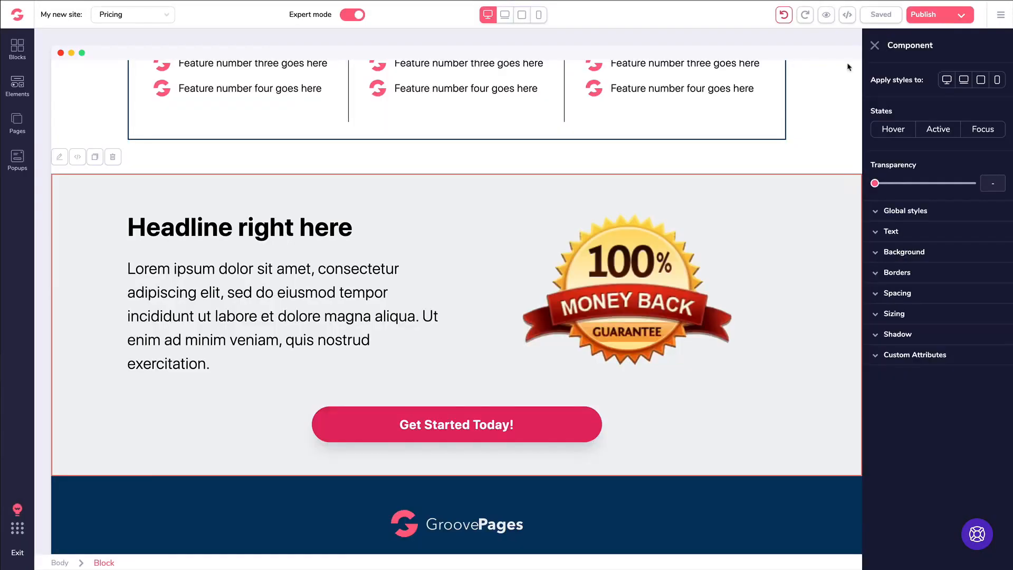
click(297, 230)
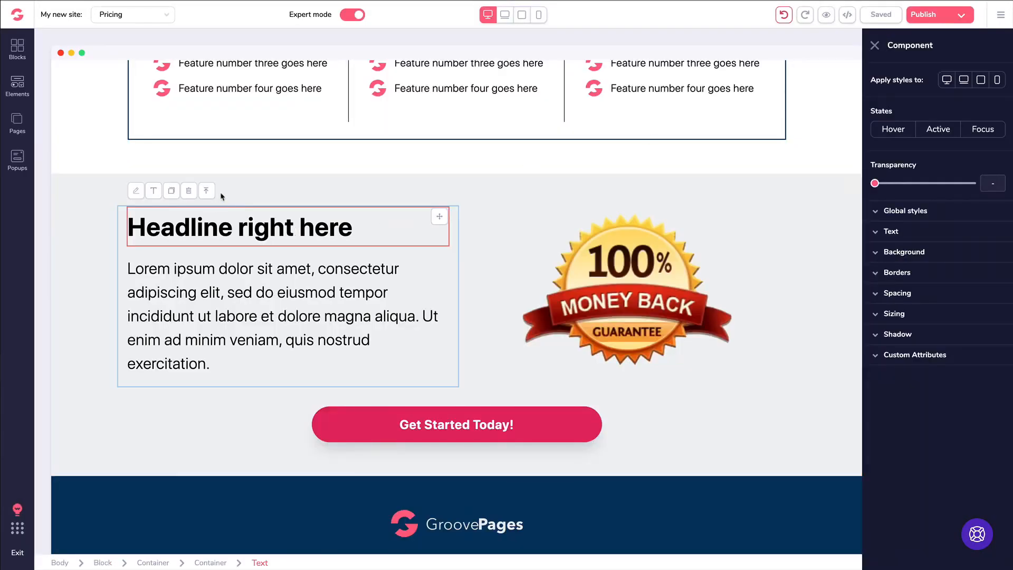
- Inspect the guarantee button's Custom Attributes Display options without changing them
click(211, 265)
click(592, 314)
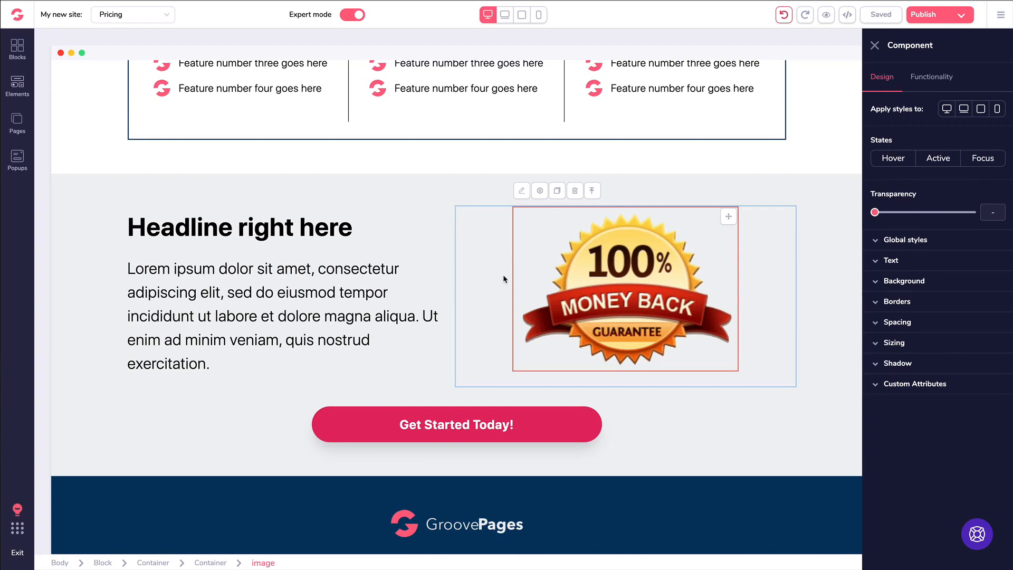
click(482, 423)
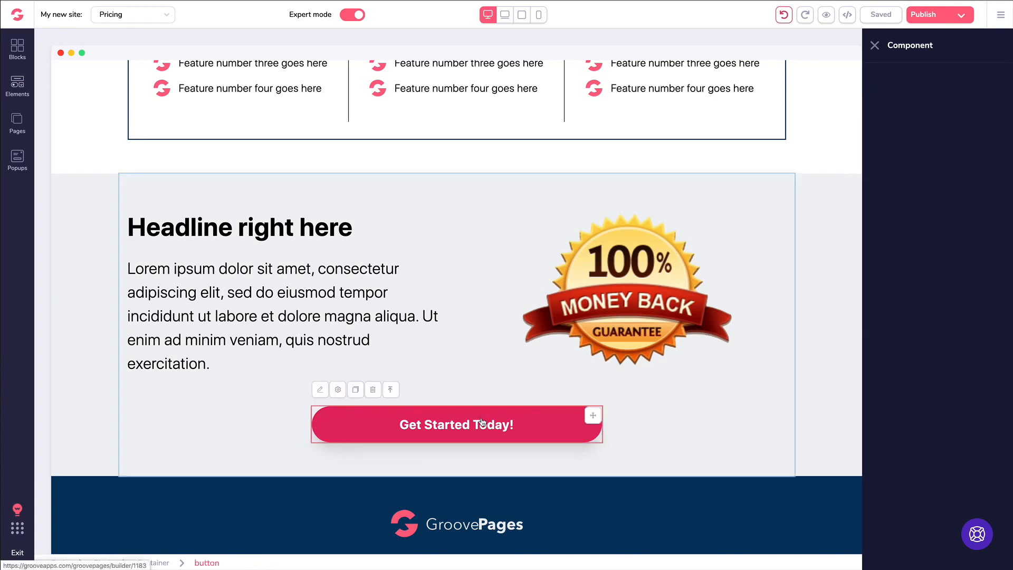
click(880, 387)
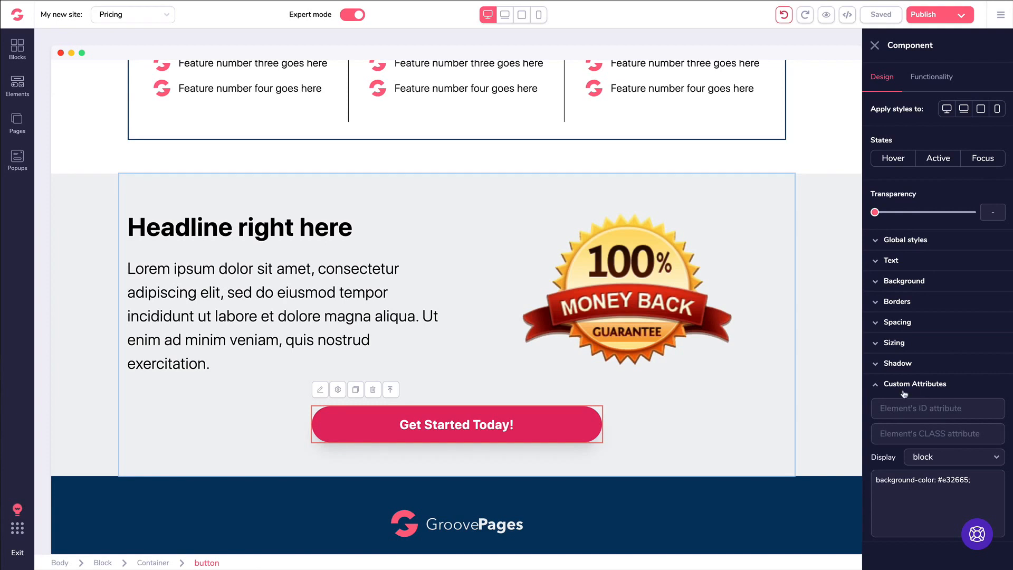
click(935, 457)
scroll(934, 467, up, 1)
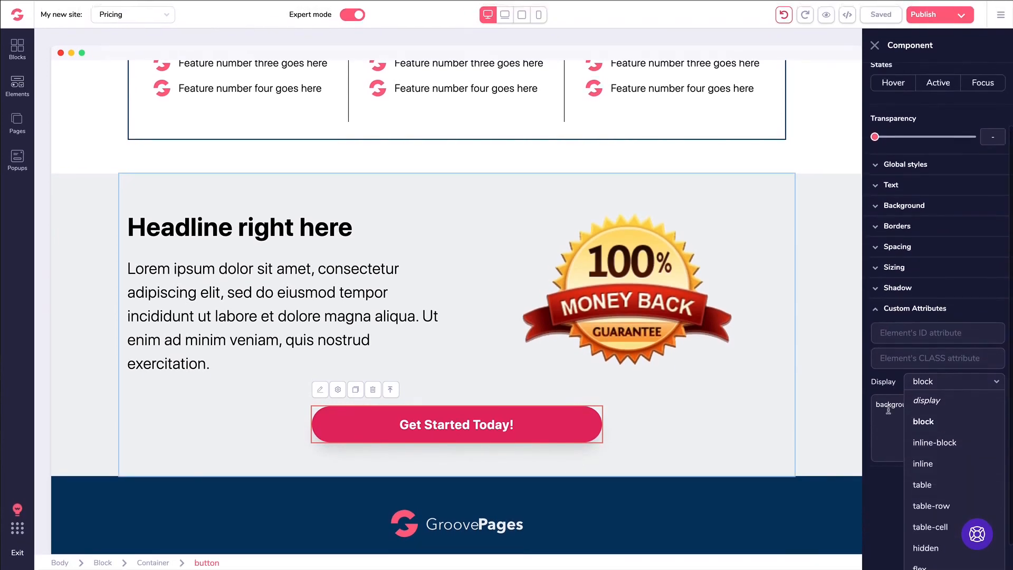
click(889, 410)
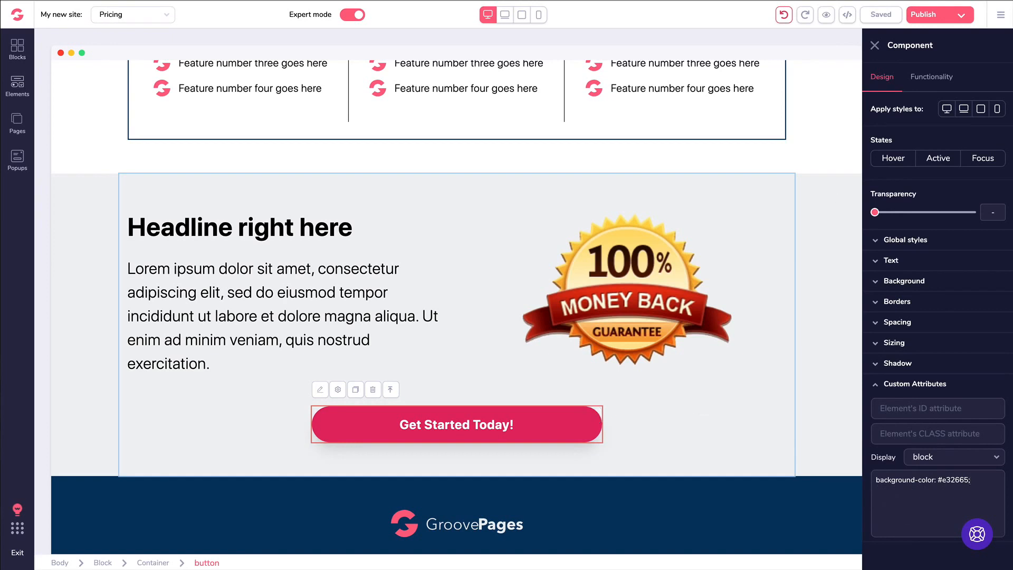
- Undo the last page edit, then reselect the button and recheck its custom attributes
click(785, 16)
click(875, 46)
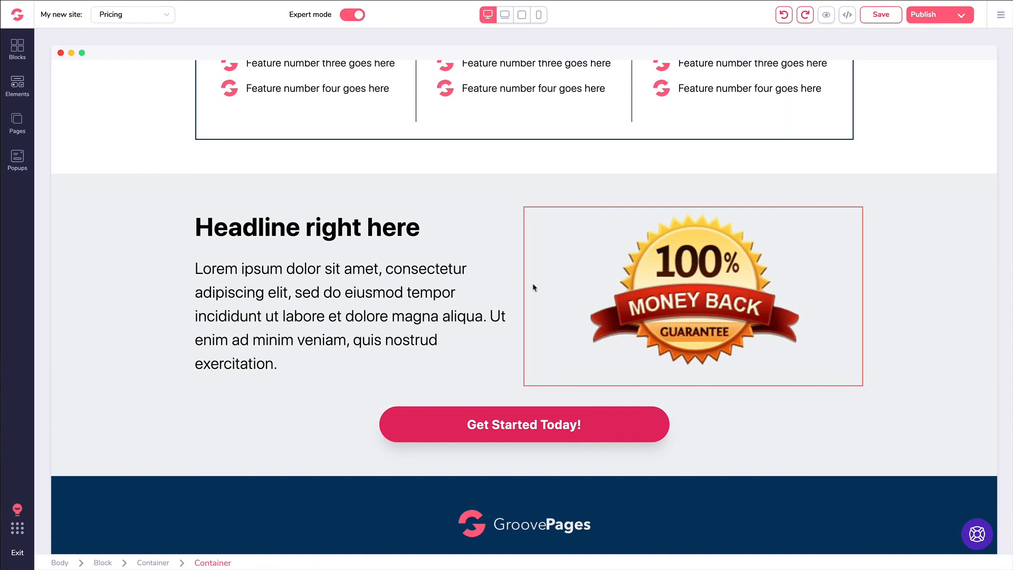
click(528, 418)
click(892, 385)
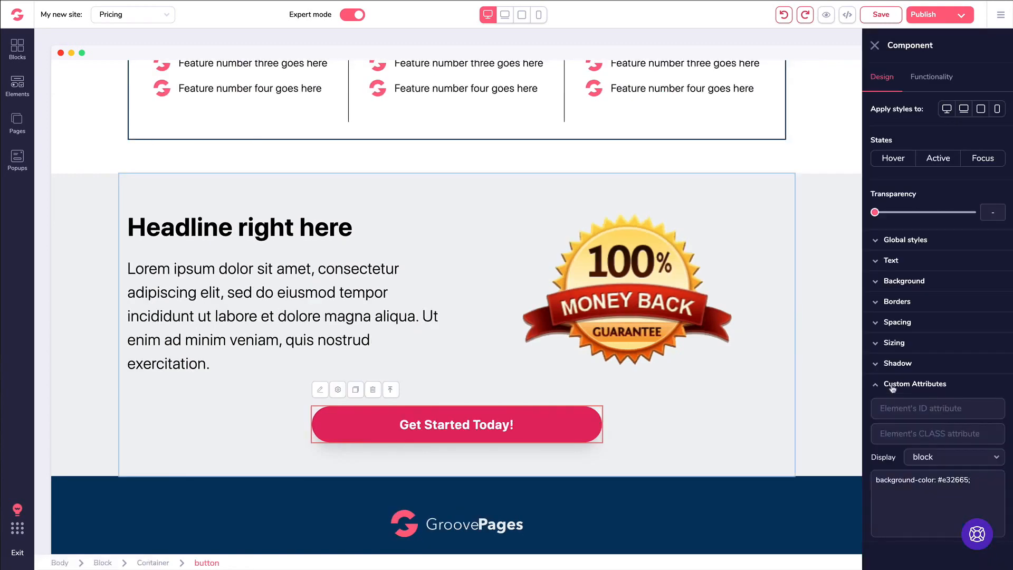
click(892, 385)
- Select the guarantee section and its inner container, then bring up the site's main menu
click(443, 208)
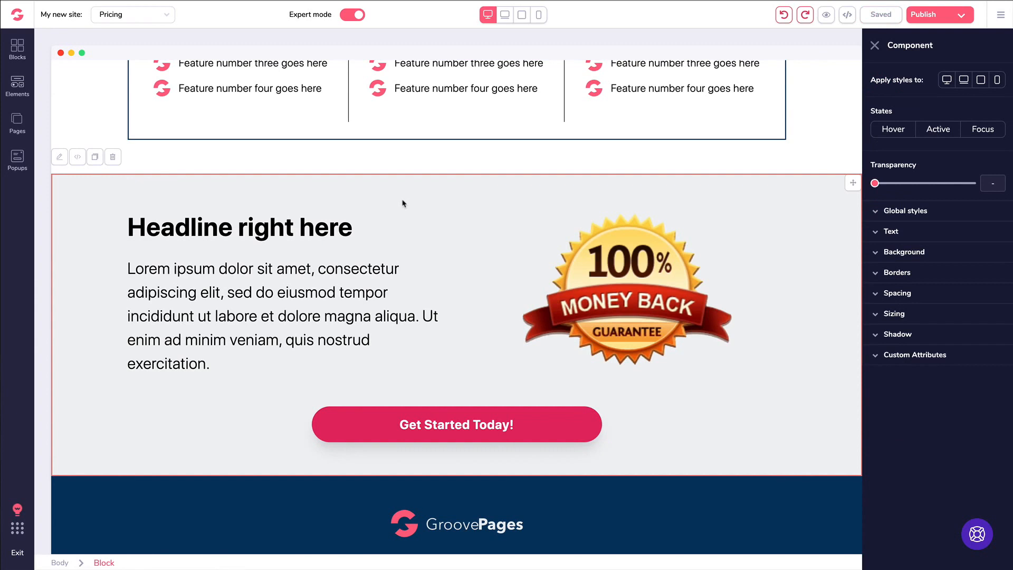
click(342, 194)
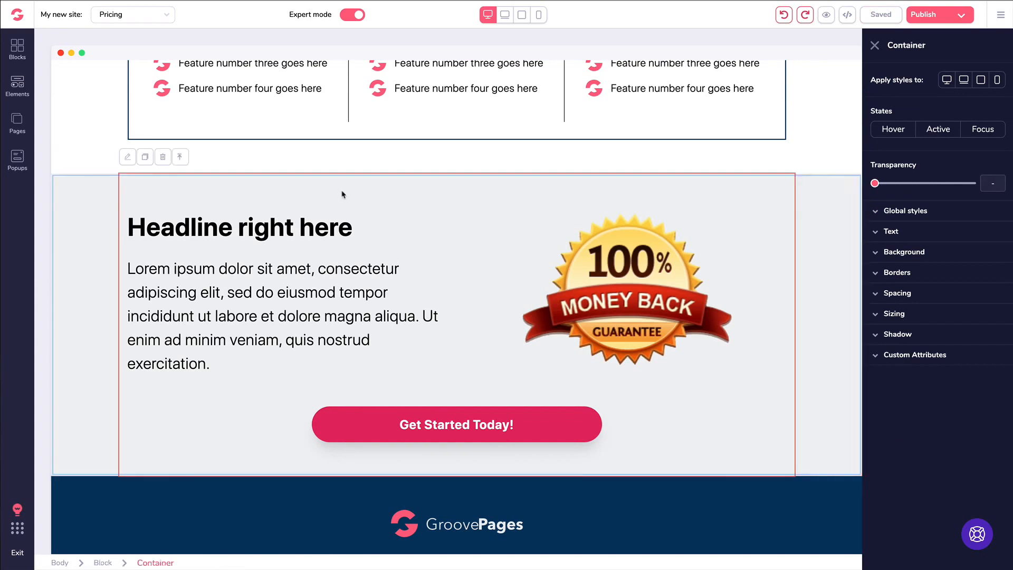
click(999, 18)
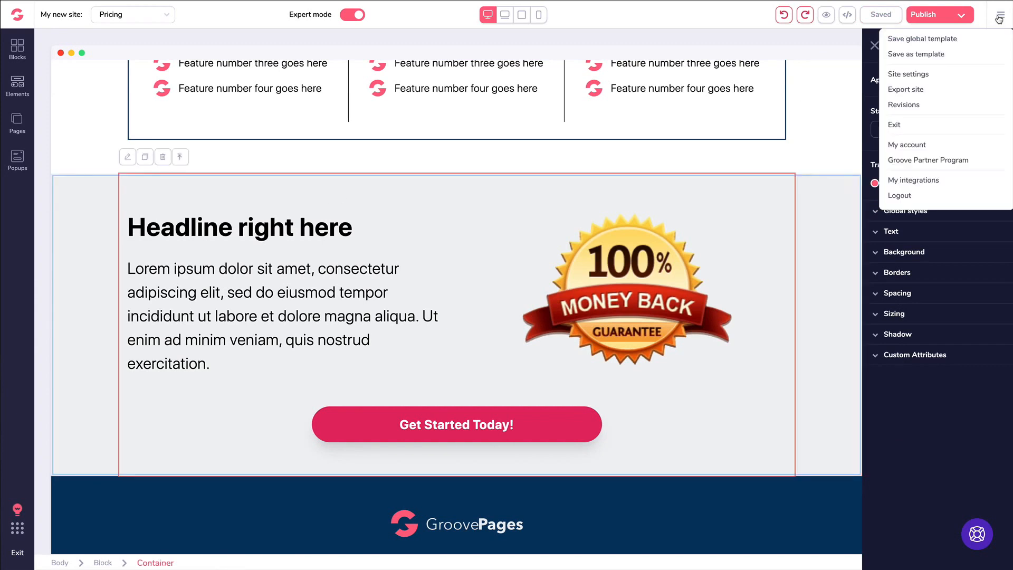
- Review the site-wide settings, then switch to the list of site pages
click(909, 75)
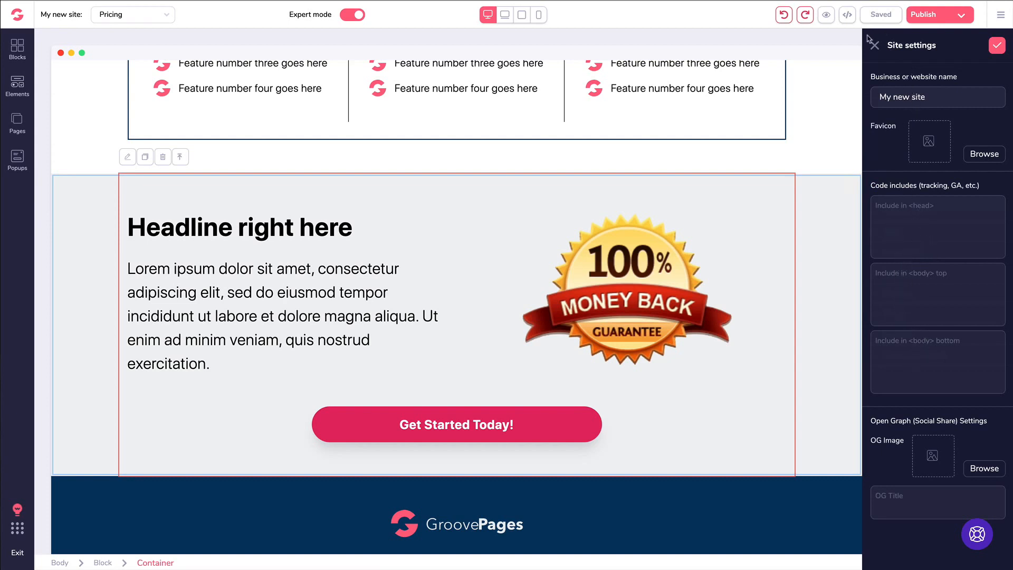
click(876, 49)
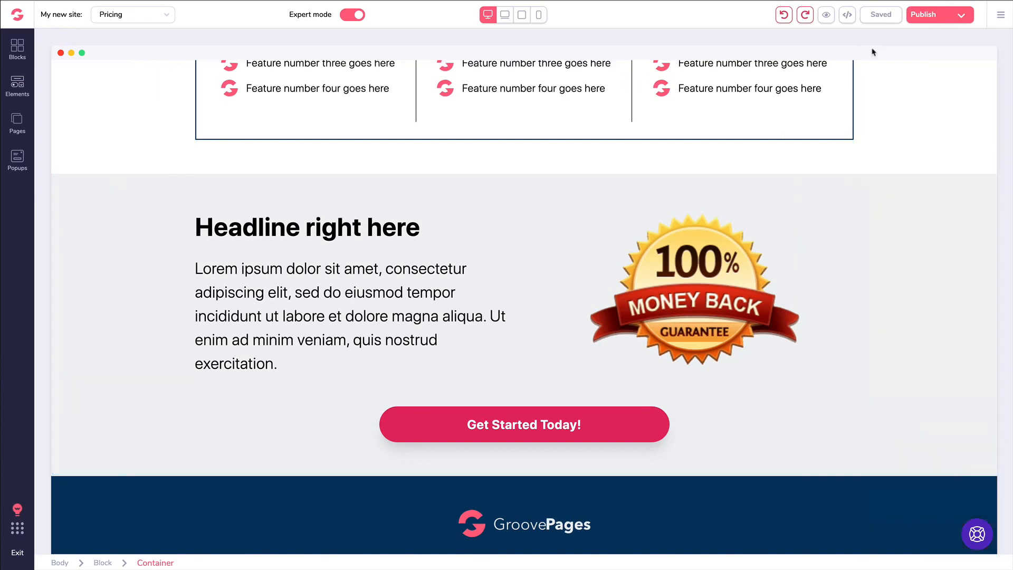
click(17, 121)
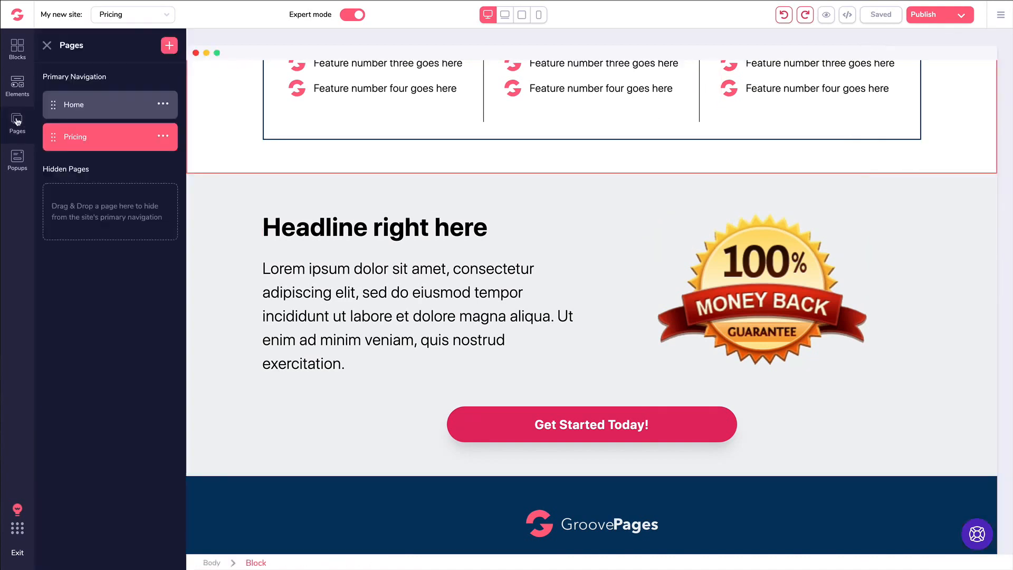
- Review the Pricing page's settings and return to the Pages list
click(163, 136)
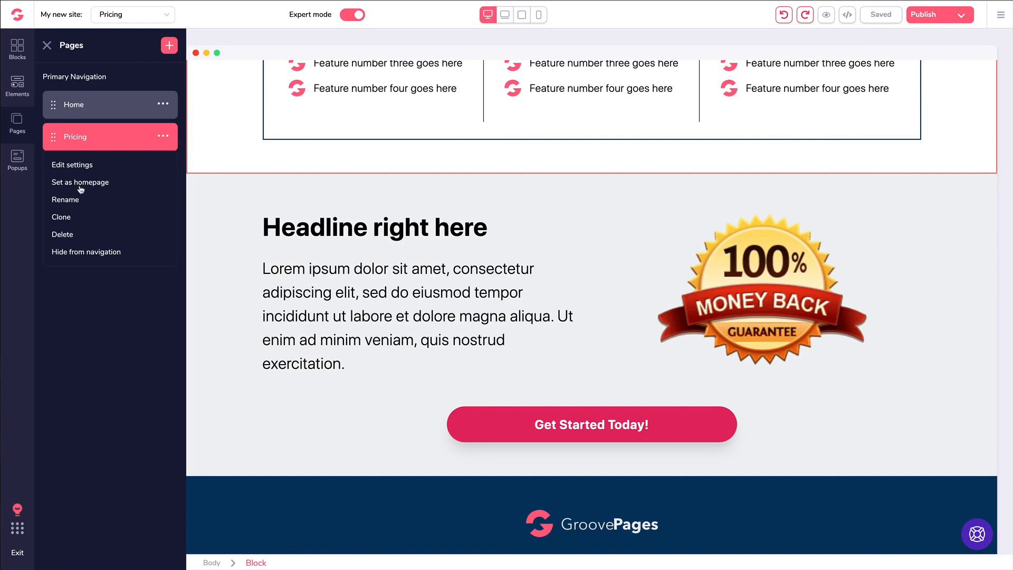
click(78, 166)
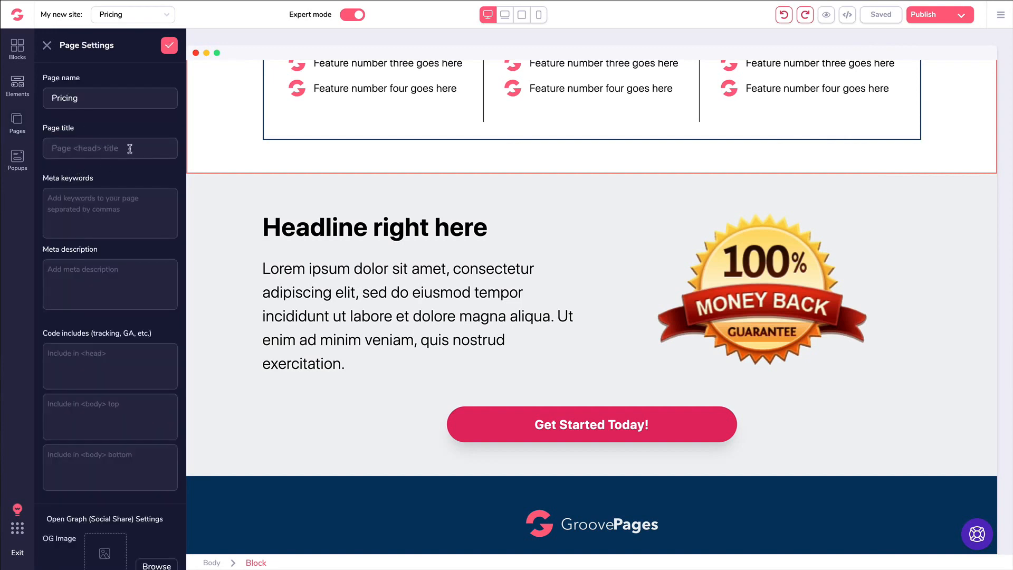
scroll(129, 276, down, 1)
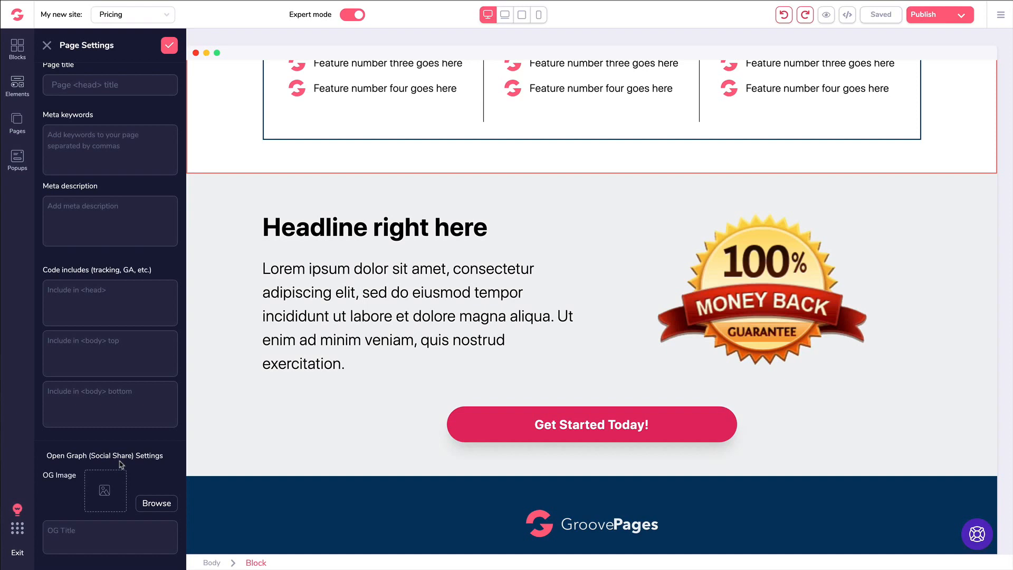
scroll(121, 465, up, 3)
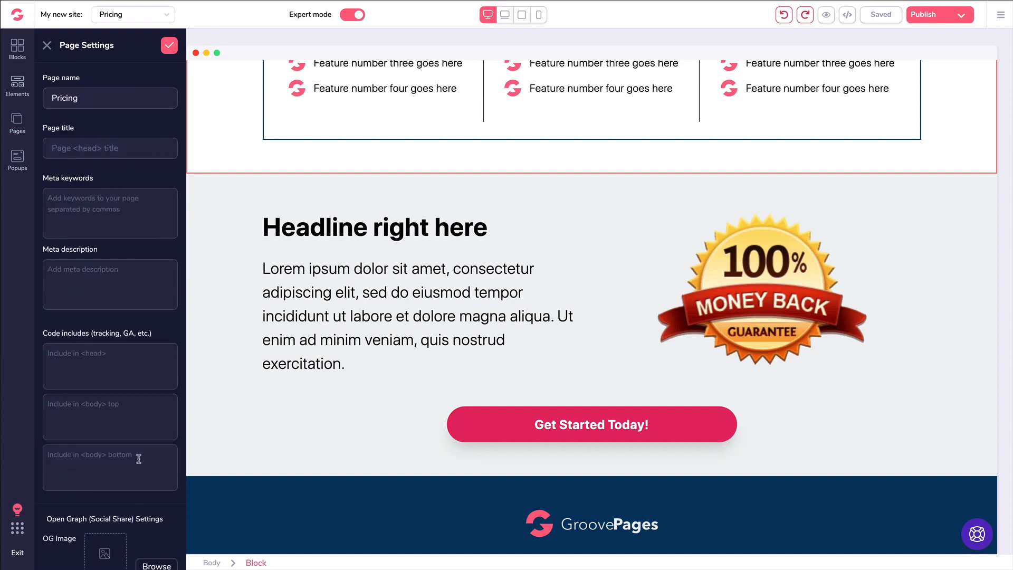
click(47, 45)
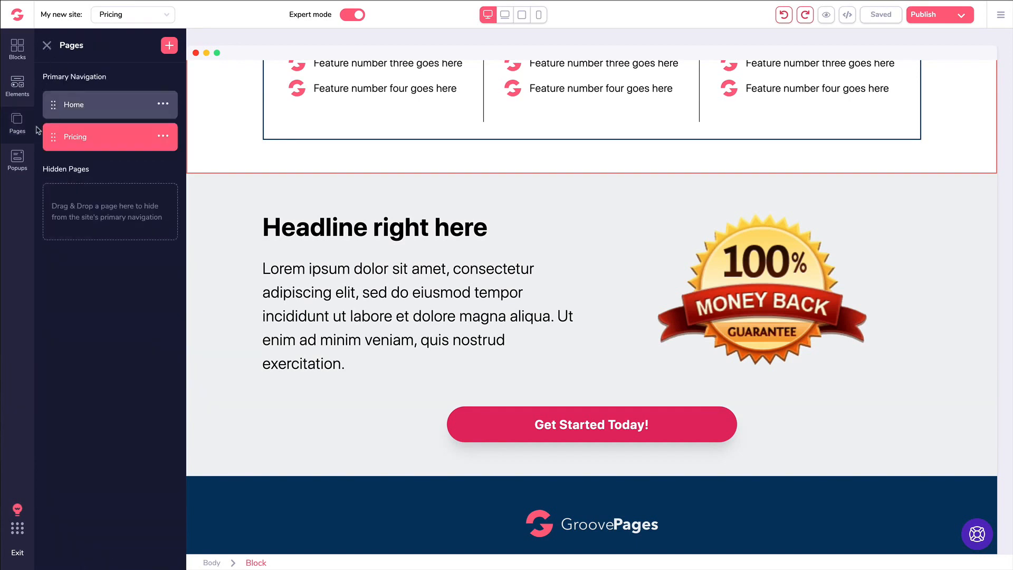
- Add code embeds above the guarantee headline and in Plan #1's column, then save with Ctrl+S
click(20, 91)
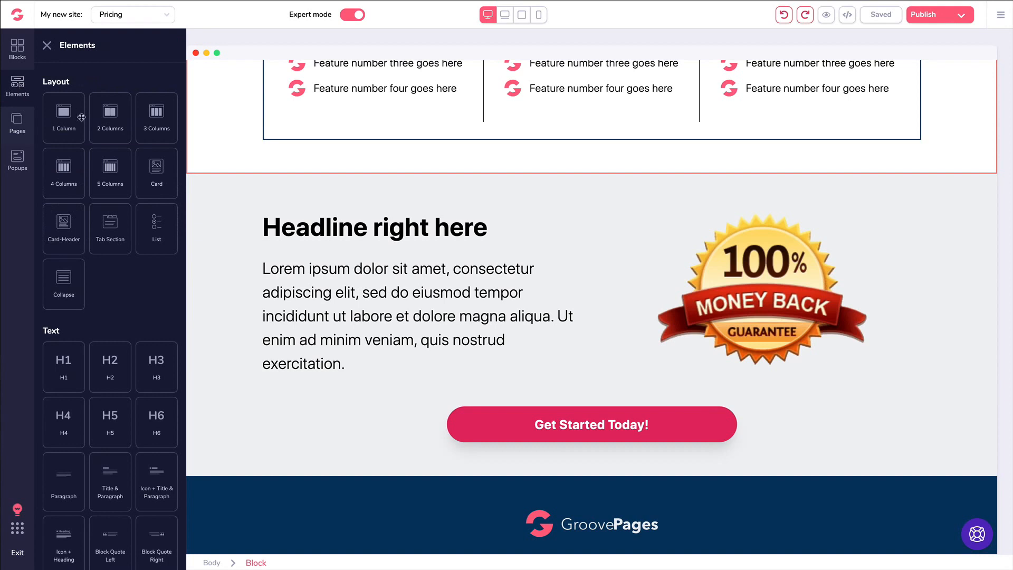
scroll(147, 135, down, 4)
scroll(143, 140, down, 10)
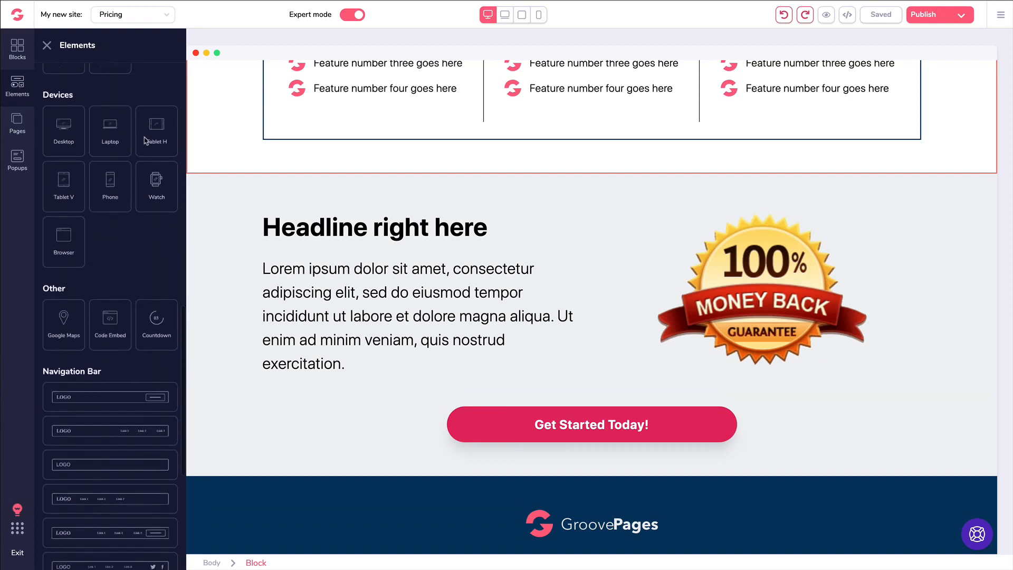
drag(109, 274, 298, 294)
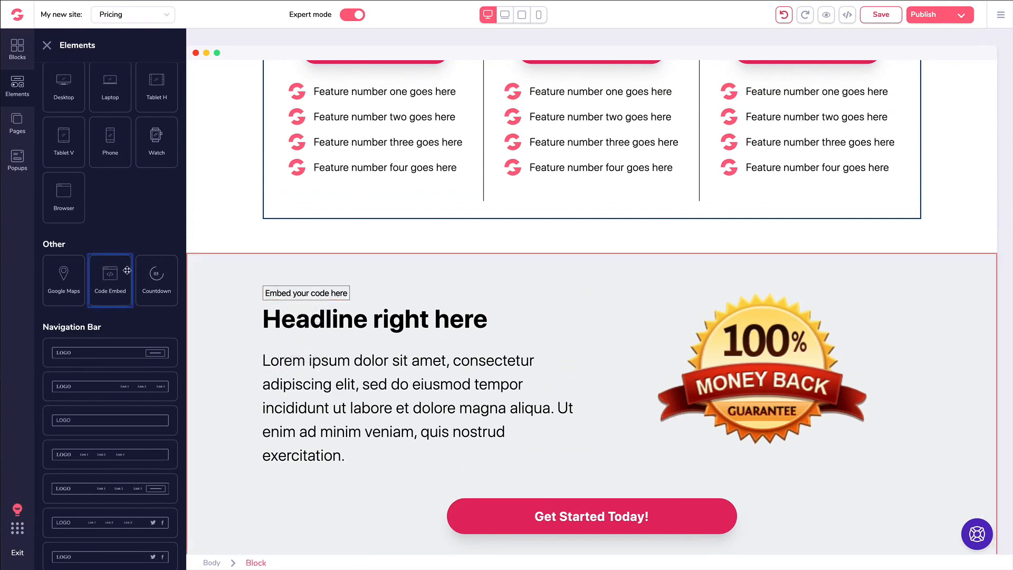
drag(110, 274, 338, 190)
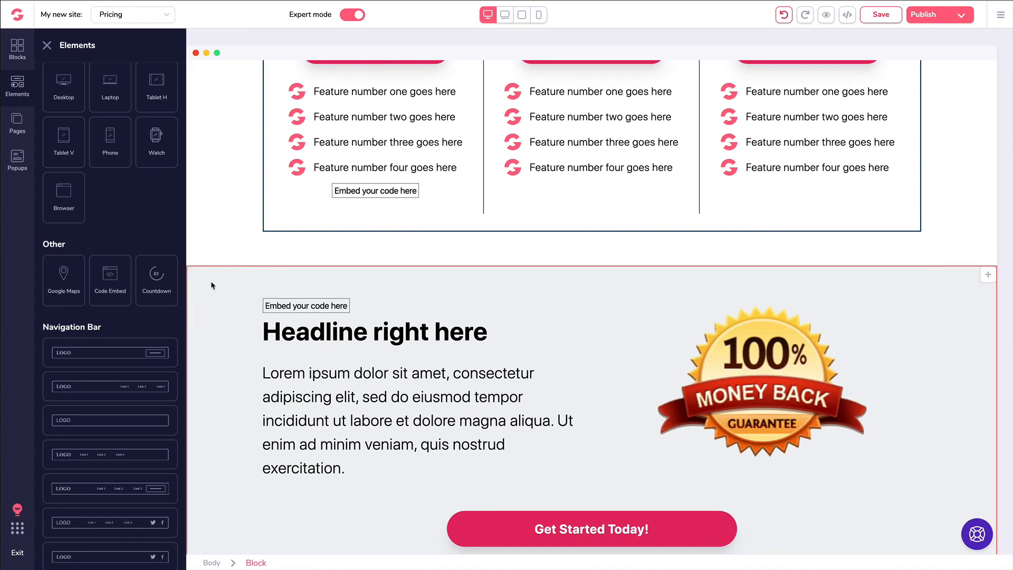
key(ctrl+s)
click(344, 191)
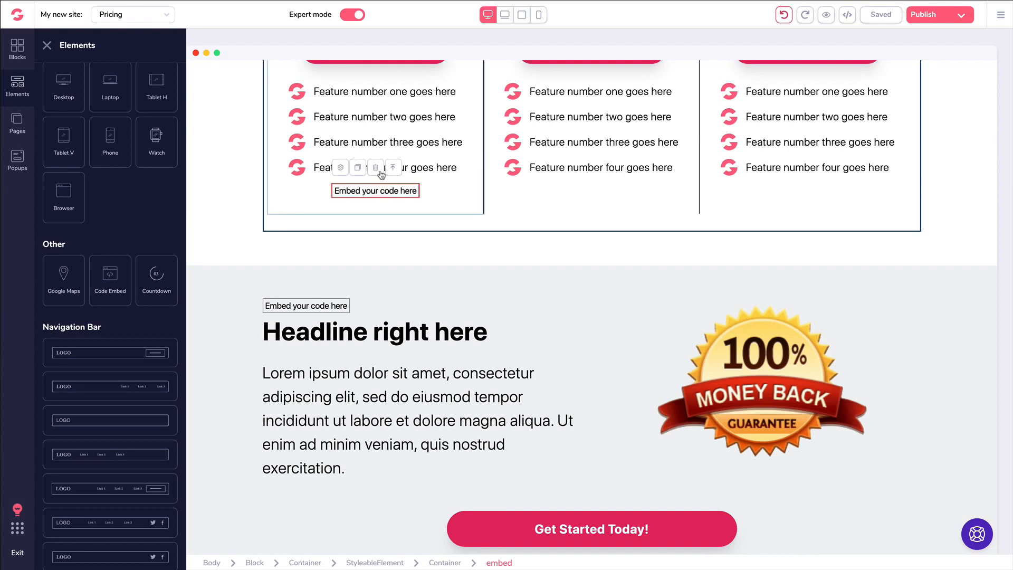
- Delete Plan #1's embed, test code in the other embed's editor, cancel, and delete it too
click(383, 176)
click(290, 296)
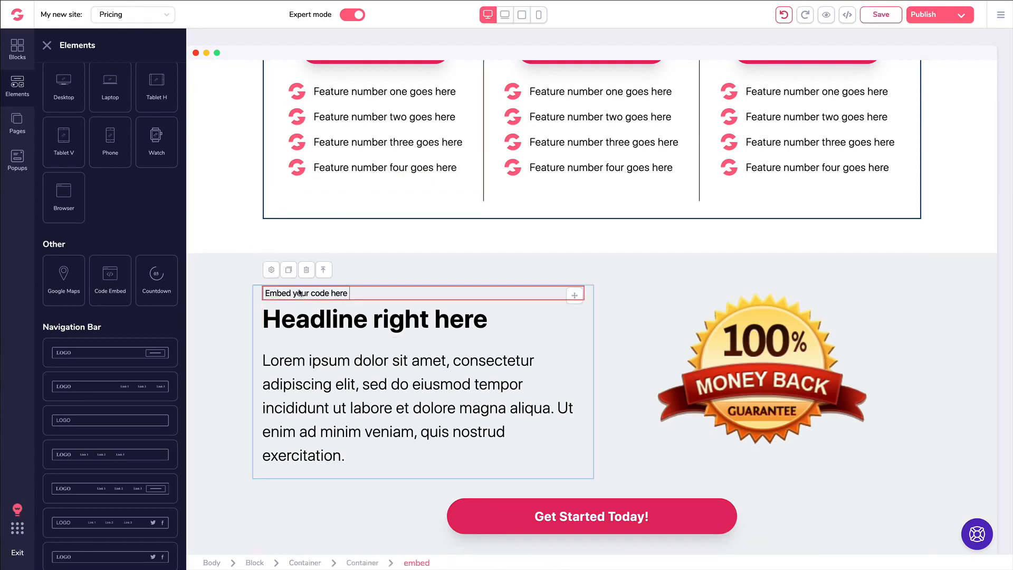
click(275, 274)
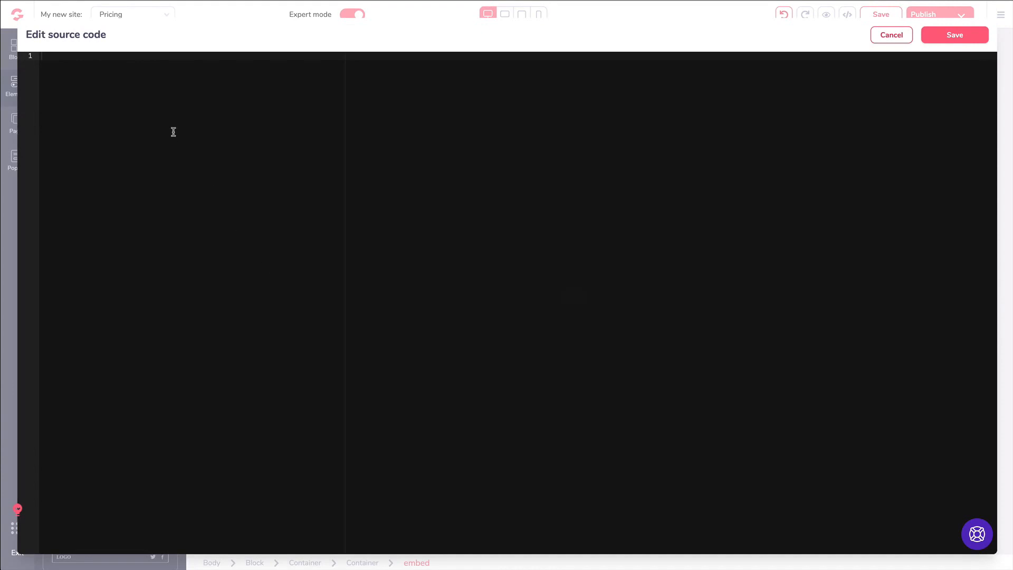
text(<code></code>)
key(ctrl+a)
key(BackSpace)
click(892, 35)
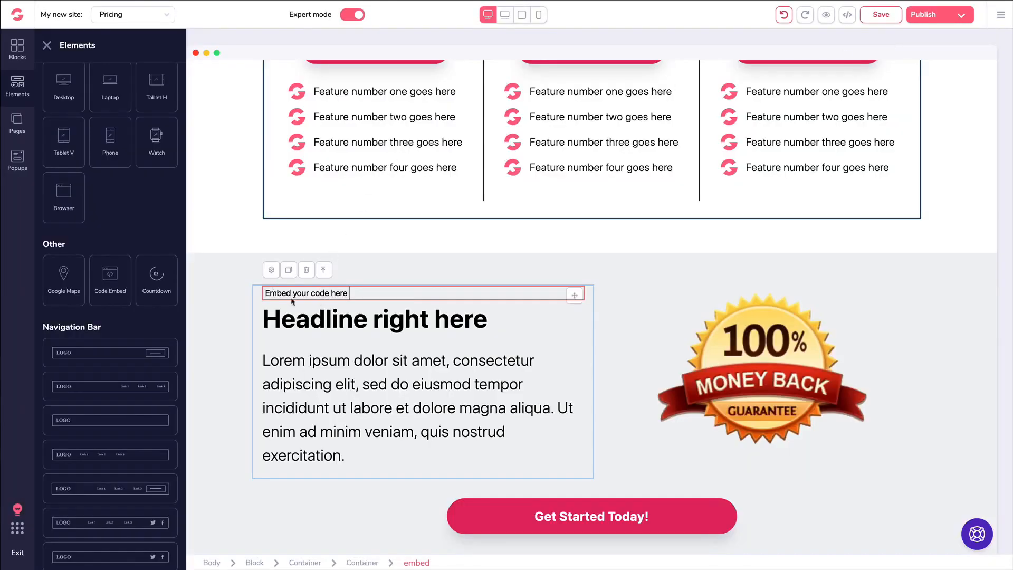
click(302, 271)
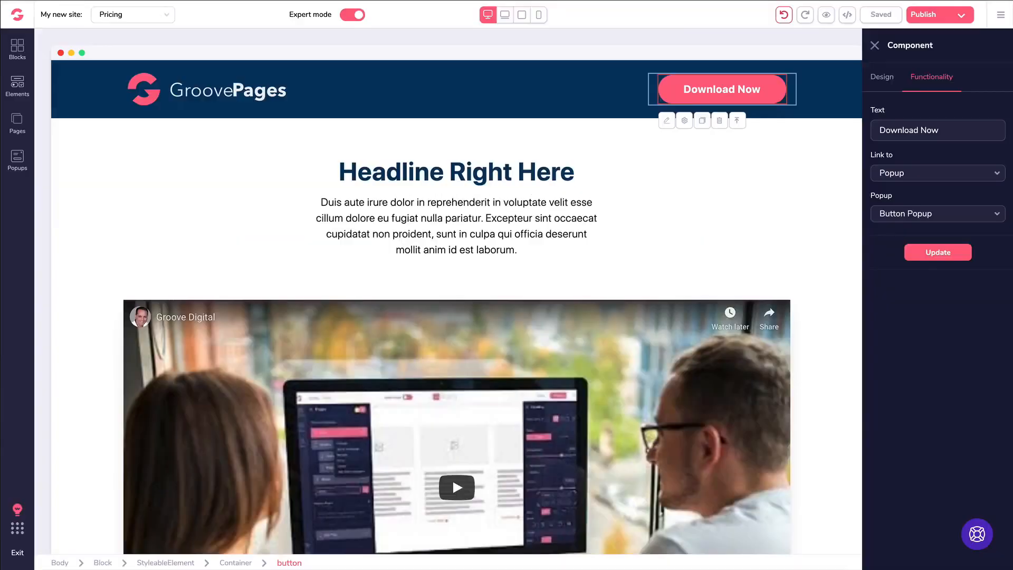
- Close the headline block's settings and scroll to the three $99 plan columns
click(614, 167)
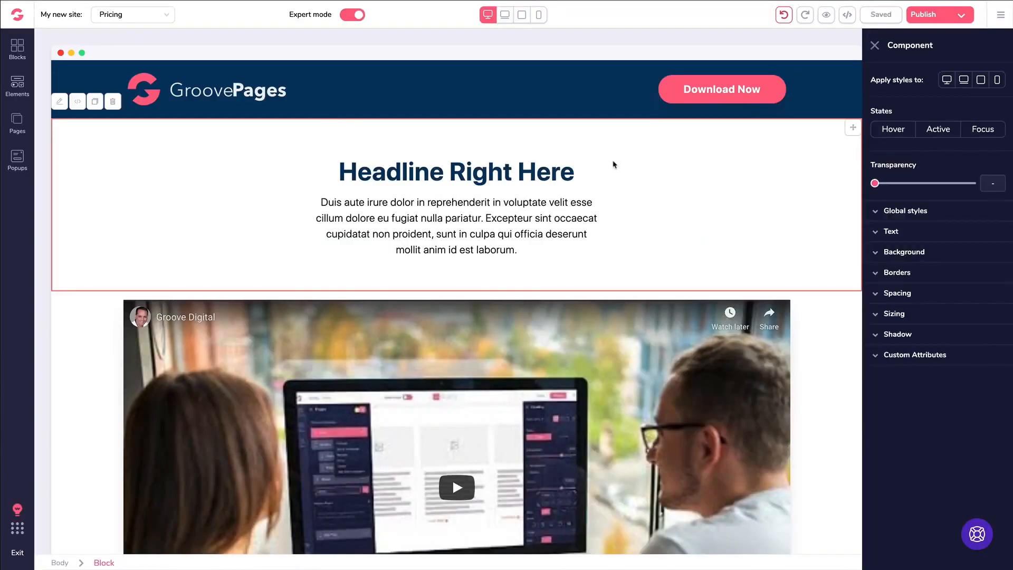
click(876, 46)
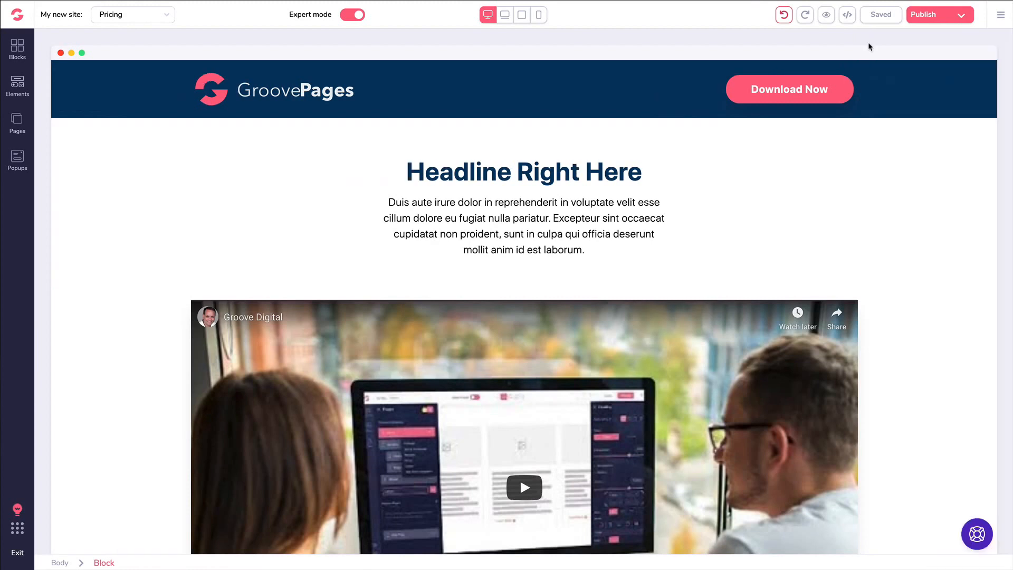
scroll(548, 152, down, 6)
scroll(548, 152, down, 8)
scroll(549, 142, up, 3)
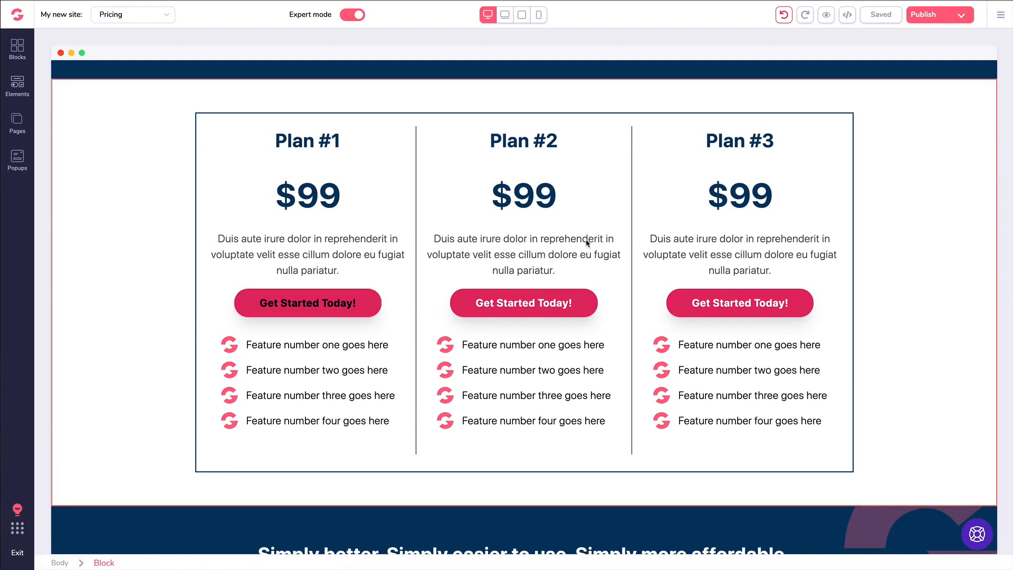
- Link Plan #1's button to the GrooveSell checkout URL in a new tab and relabel it 'Get Started Today'
click(284, 310)
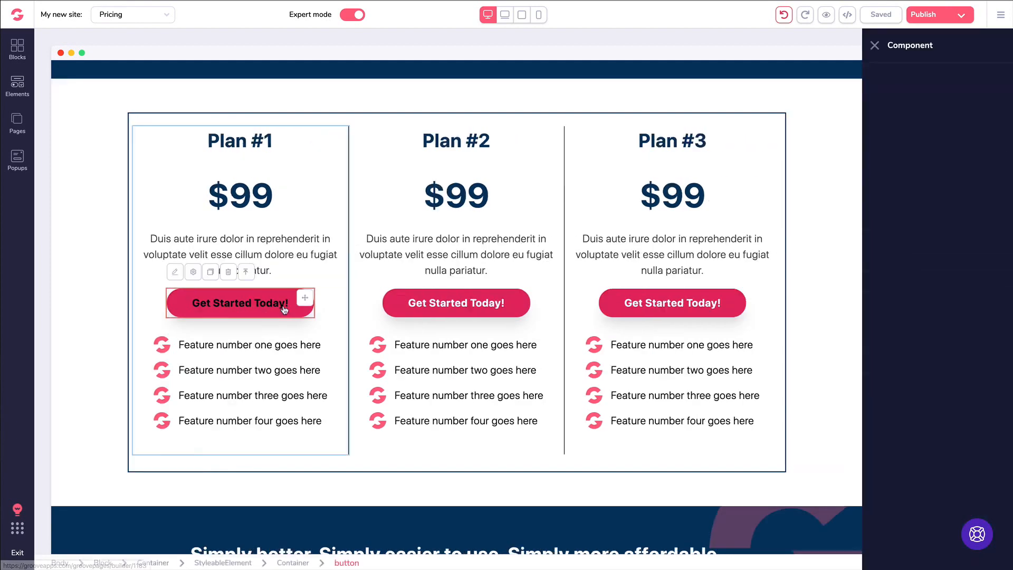
click(929, 79)
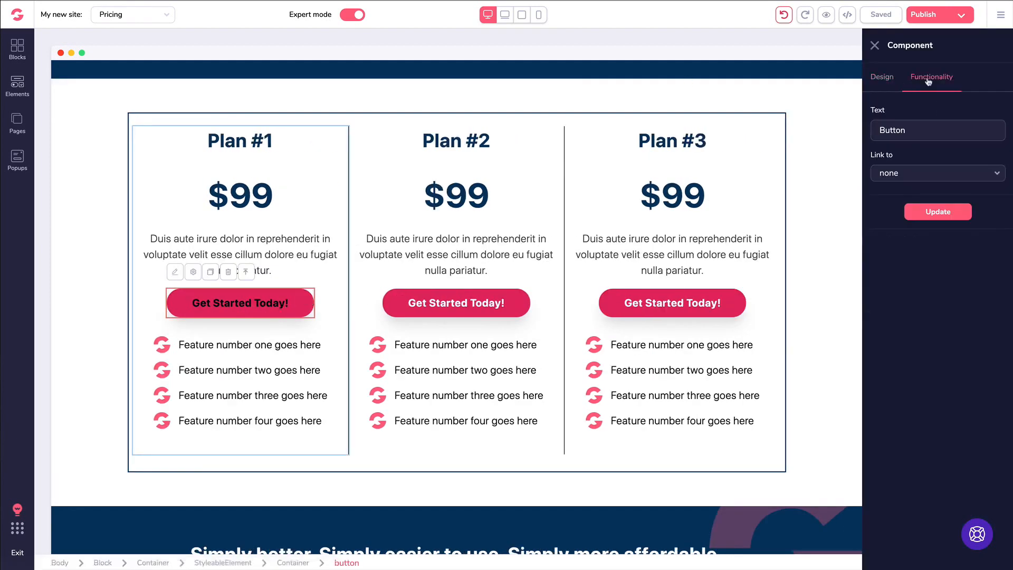
click(908, 180)
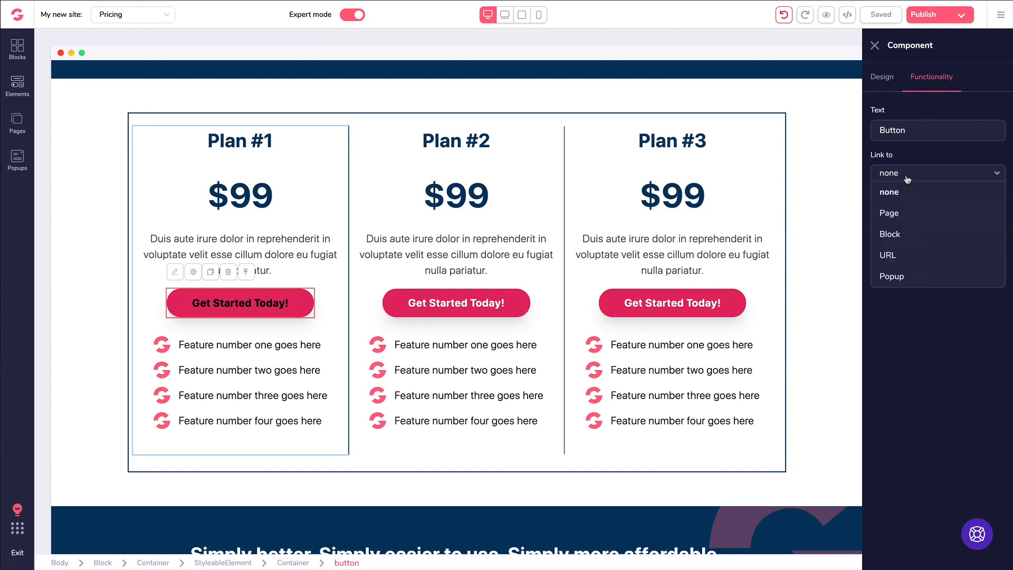
click(891, 255)
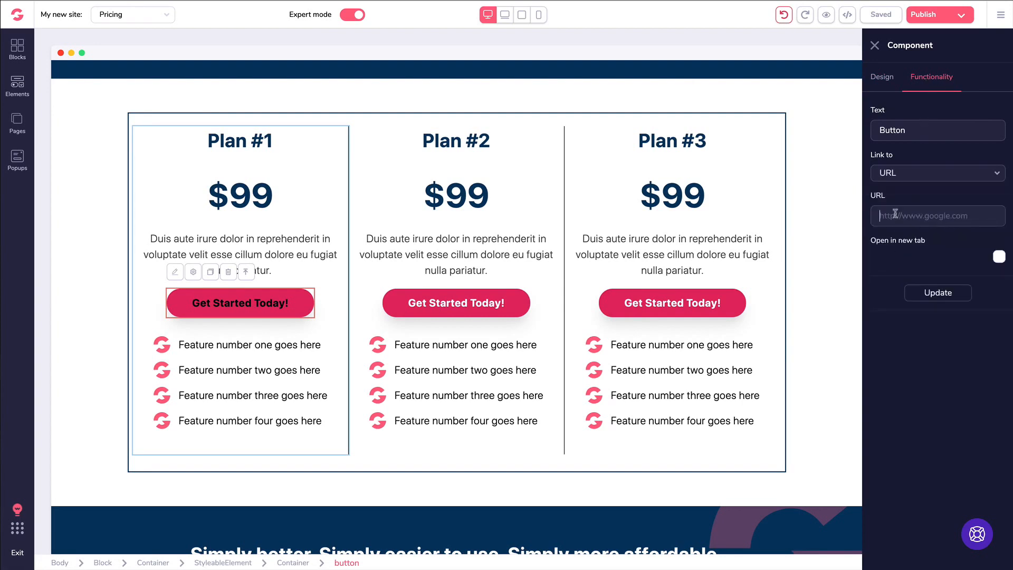
key(ctrl+v)
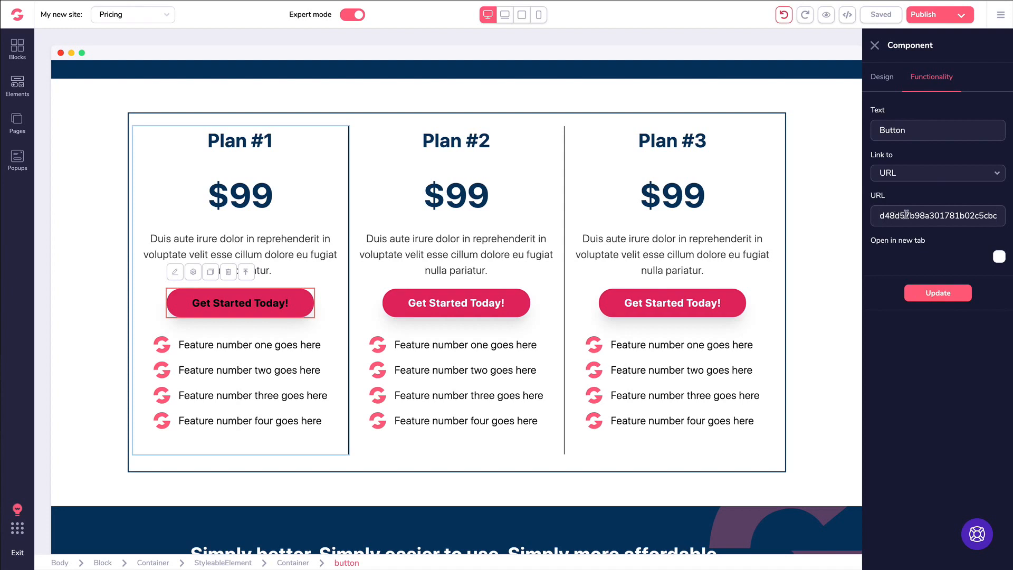
key(ctrl+a)
key(ctrl+c)
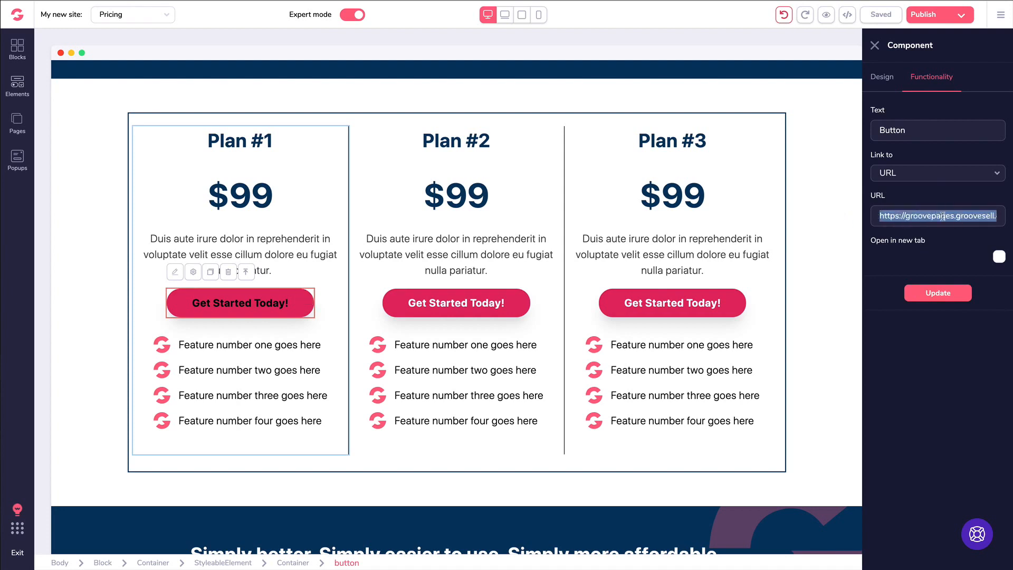
click(999, 257)
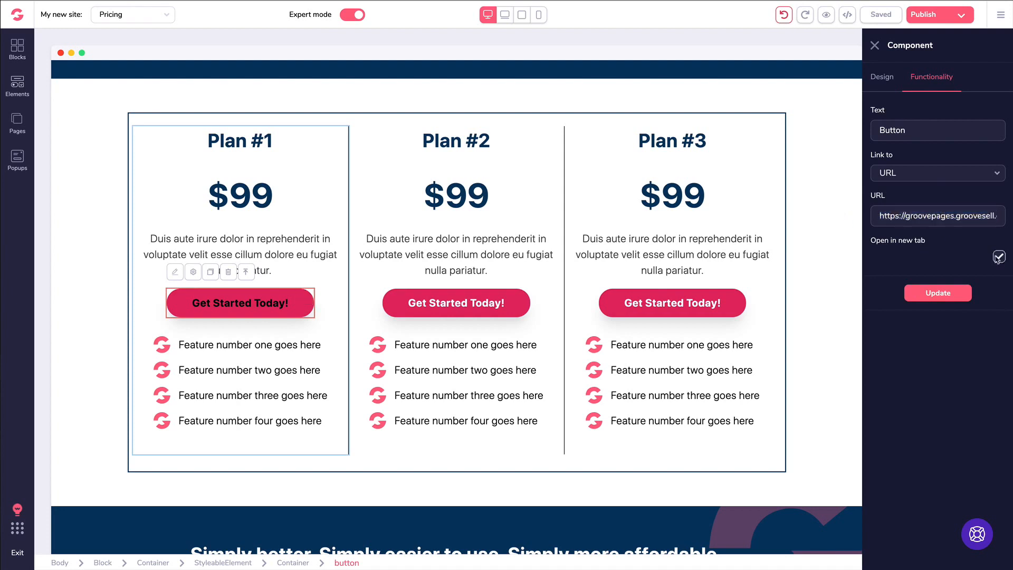
click(931, 294)
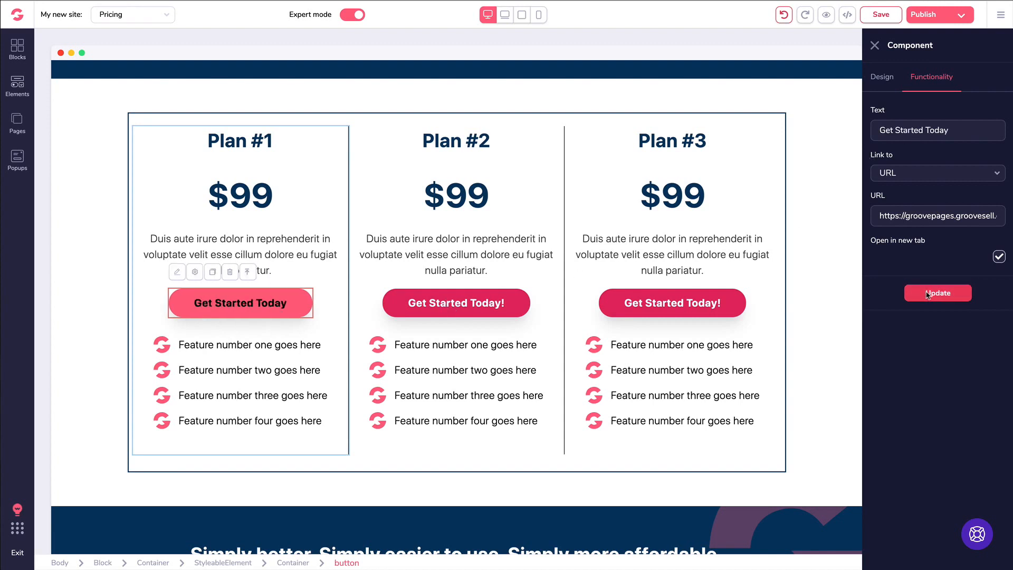
click(921, 294)
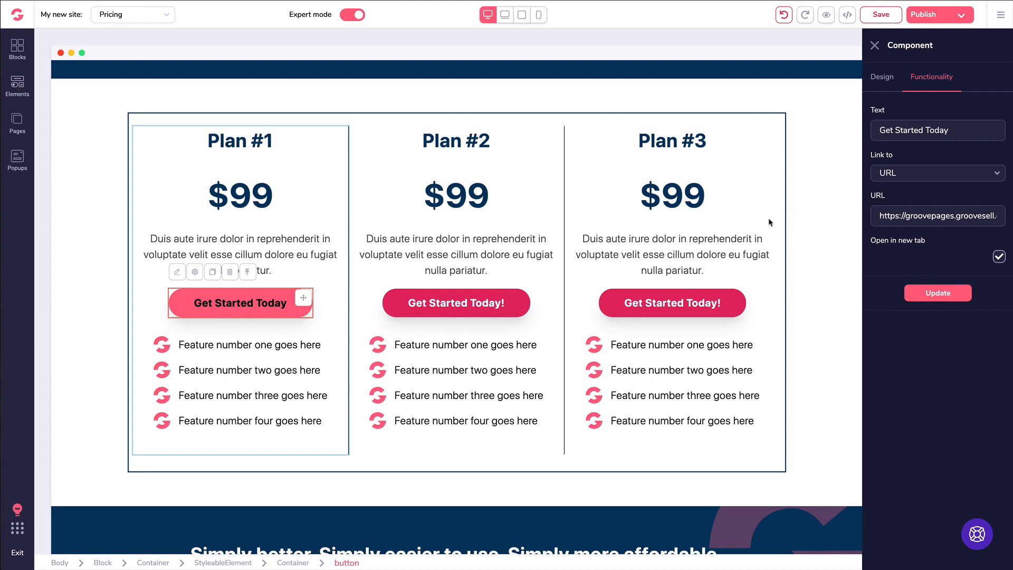
click(469, 305)
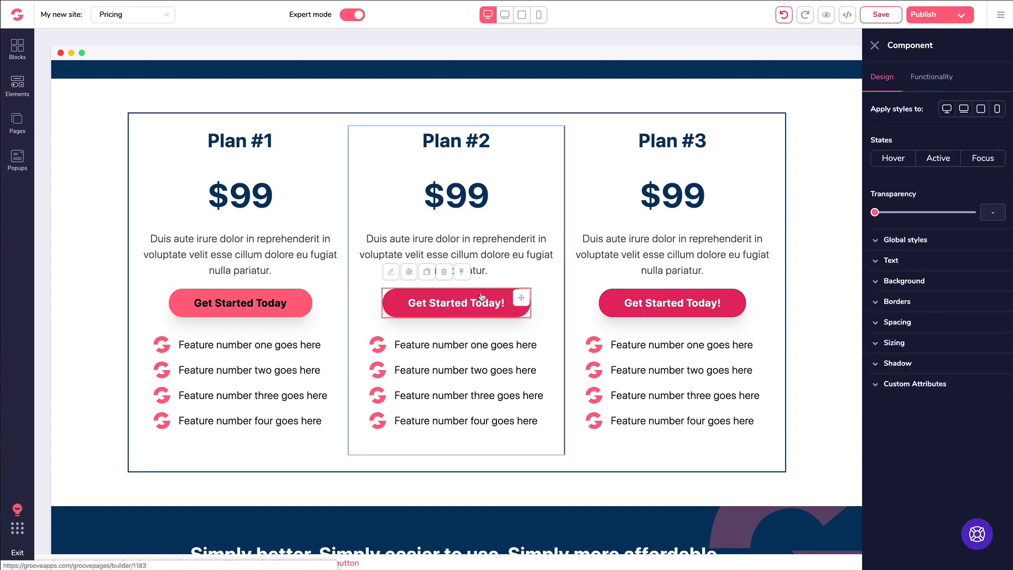
- Relabel Plan #2's button 'Get Started Today' and link it to its GrooveSell checkout in a new tab
click(926, 80)
double_click(914, 132)
text(Get Started Today)
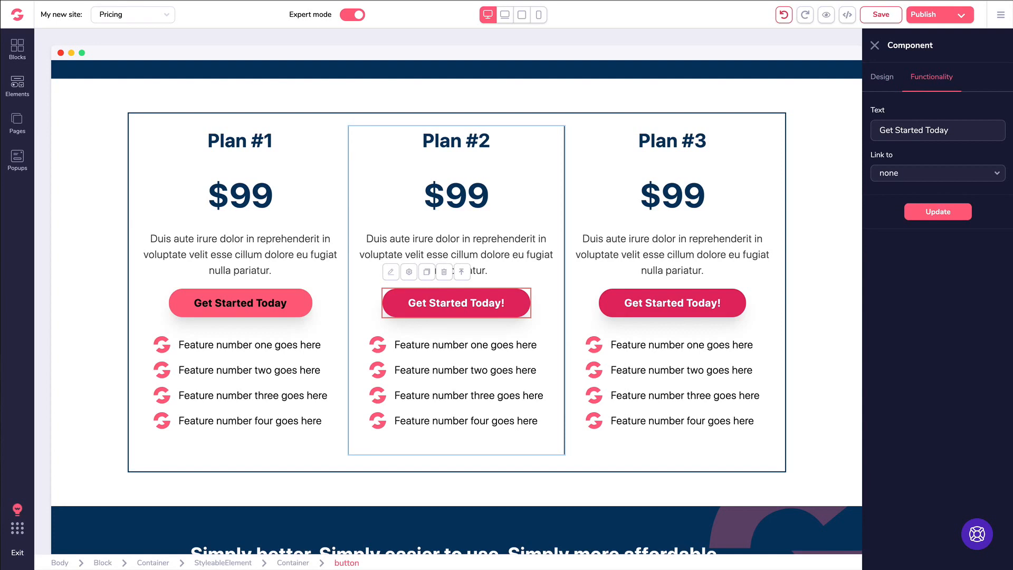
click(932, 174)
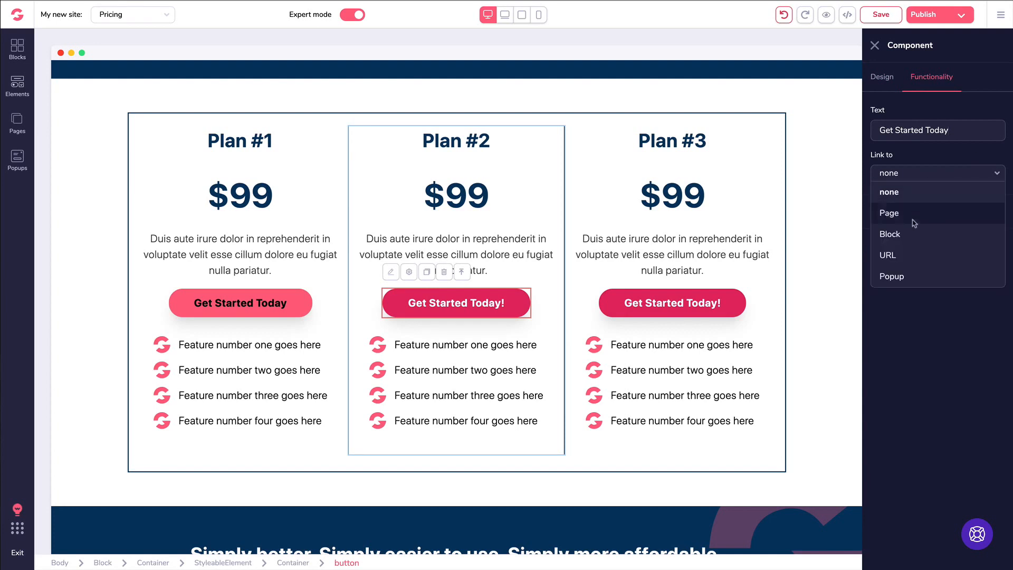
click(904, 256)
key(ctrl+v)
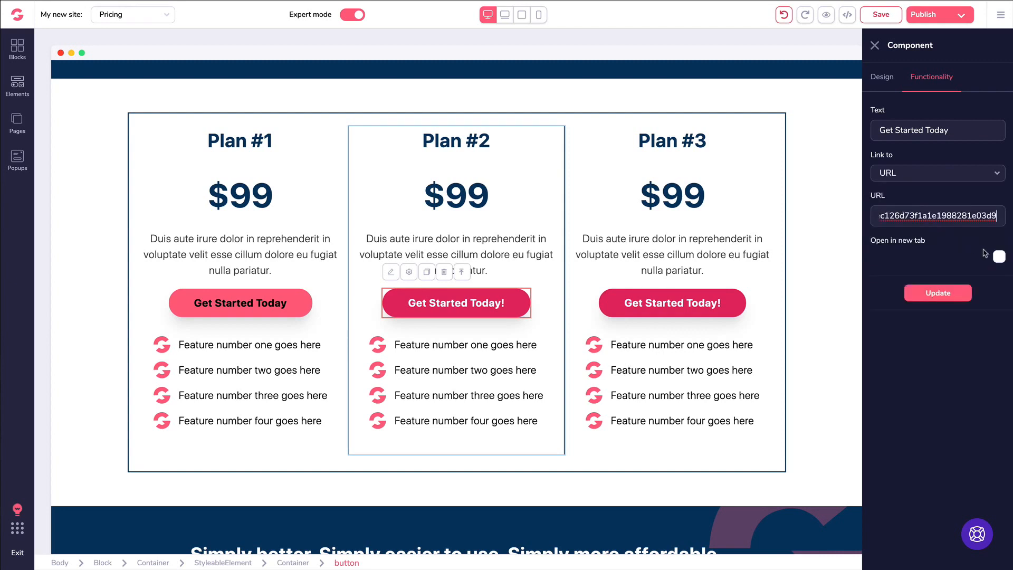
click(1000, 257)
click(940, 294)
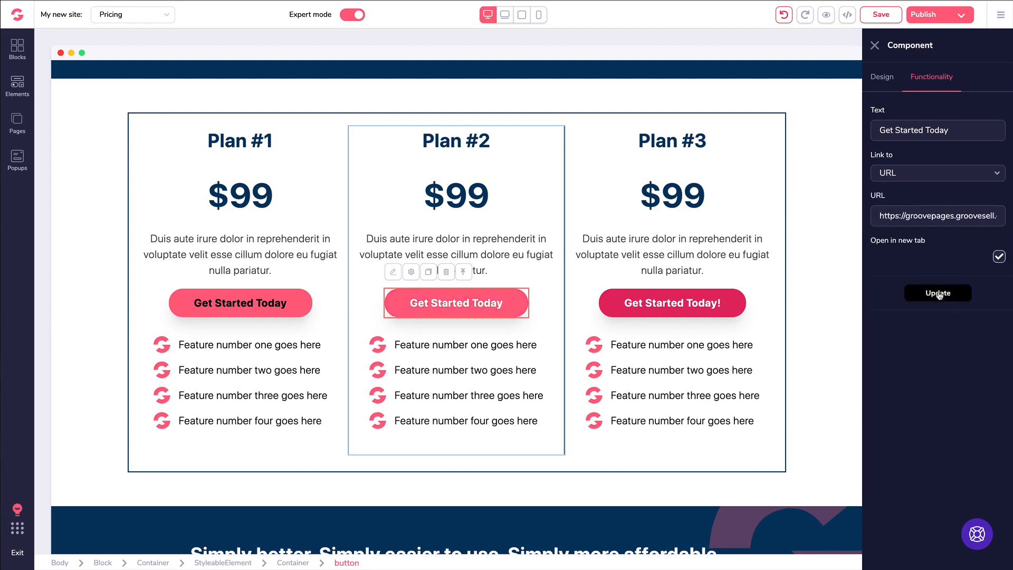
- Save the Pricing page and open its preview
click(874, 46)
click(880, 15)
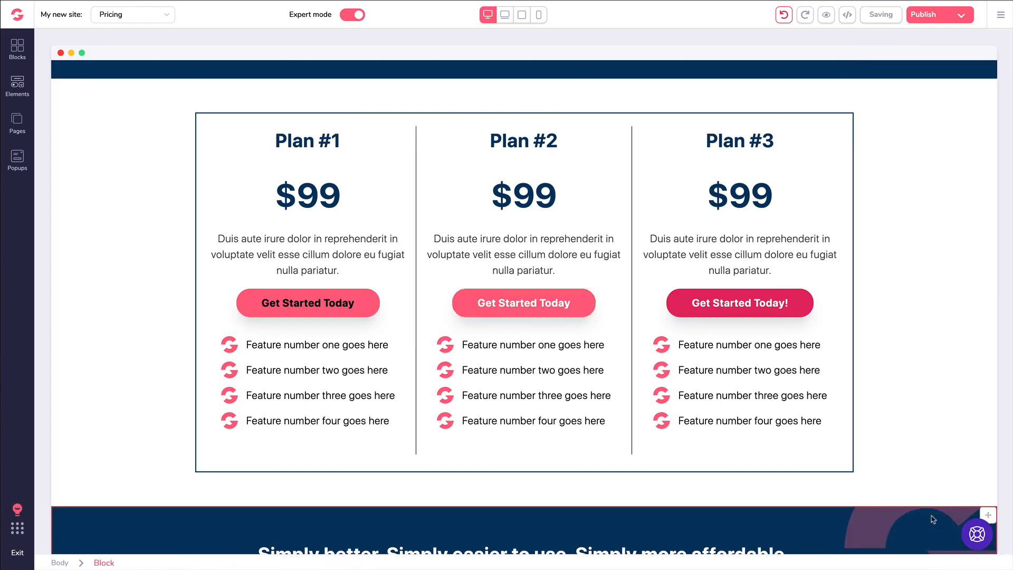
click(824, 16)
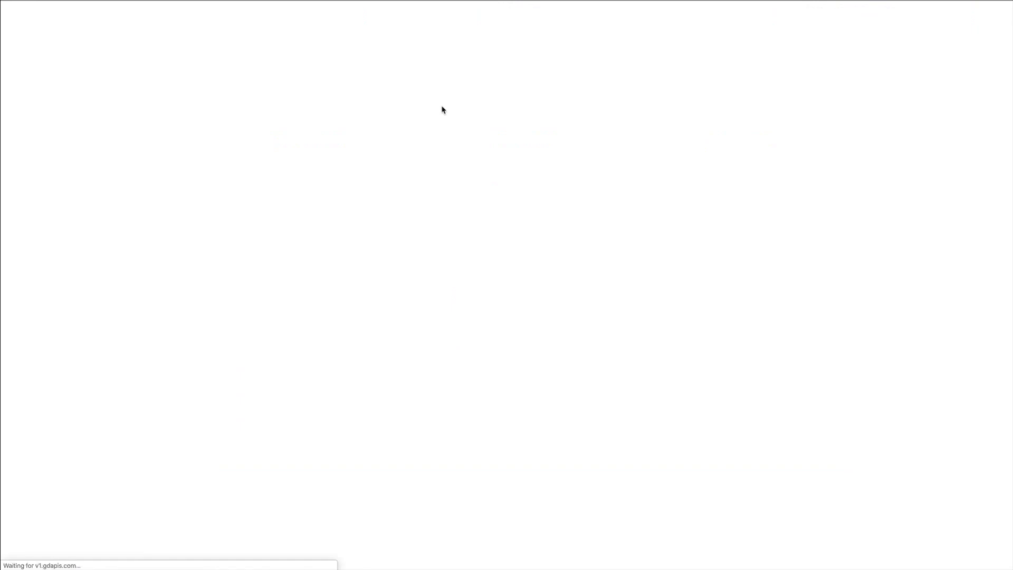
- In the preview, test that Plan #1's and Plan #2's buttons open their GrooveSell checkouts
scroll(444, 116, down, 20)
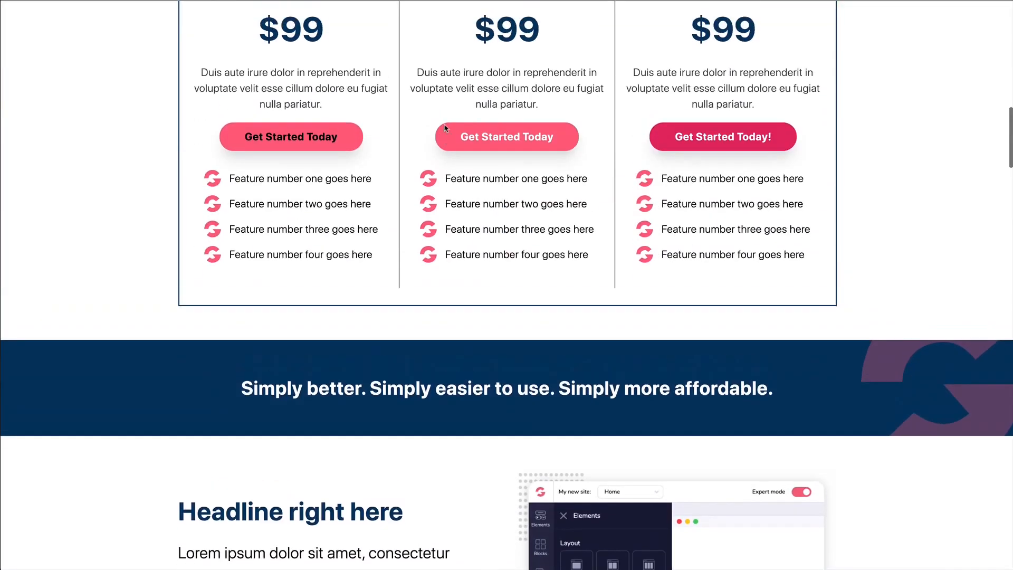
scroll(445, 127, up, 2)
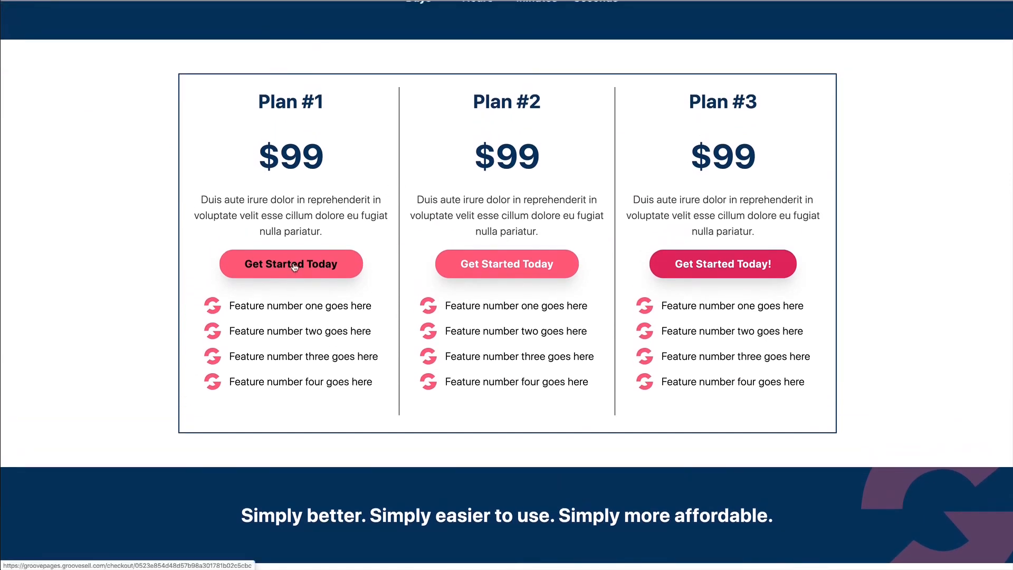
click(294, 266)
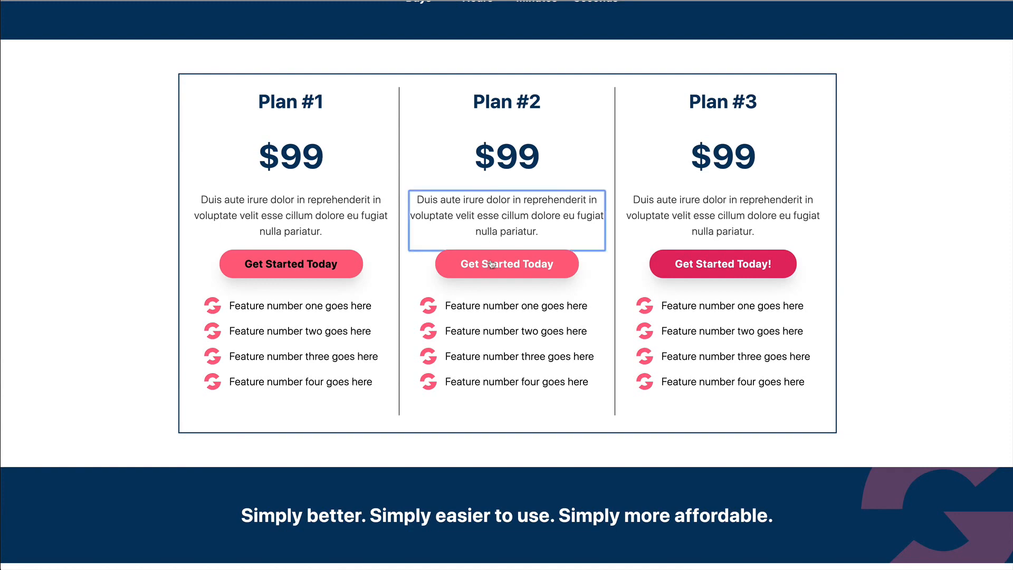
click(495, 262)
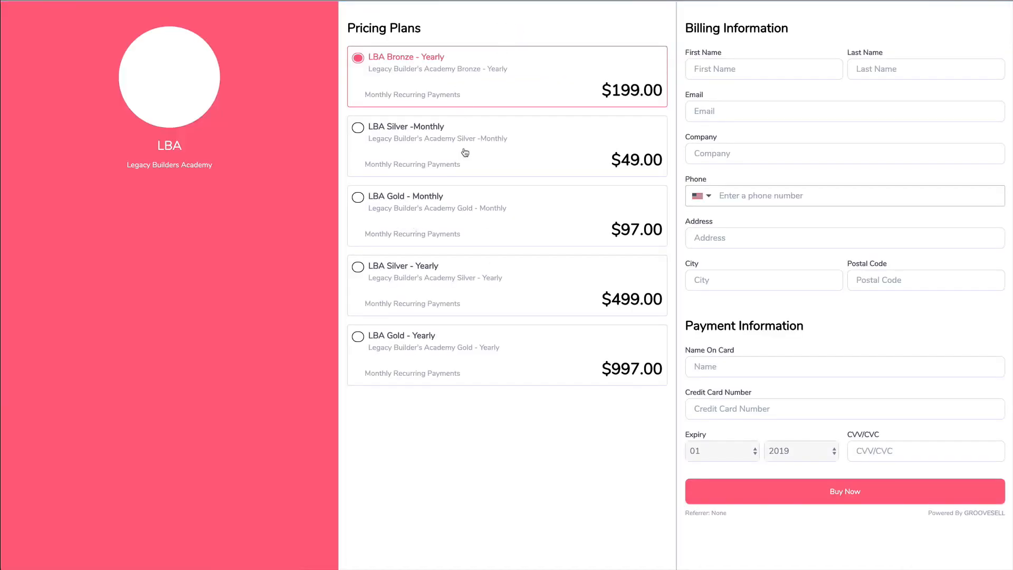
- Cycle through the LBA Bronze, Silver and Gold monthly and yearly plan options on the checkout
click(465, 152)
click(469, 223)
click(474, 277)
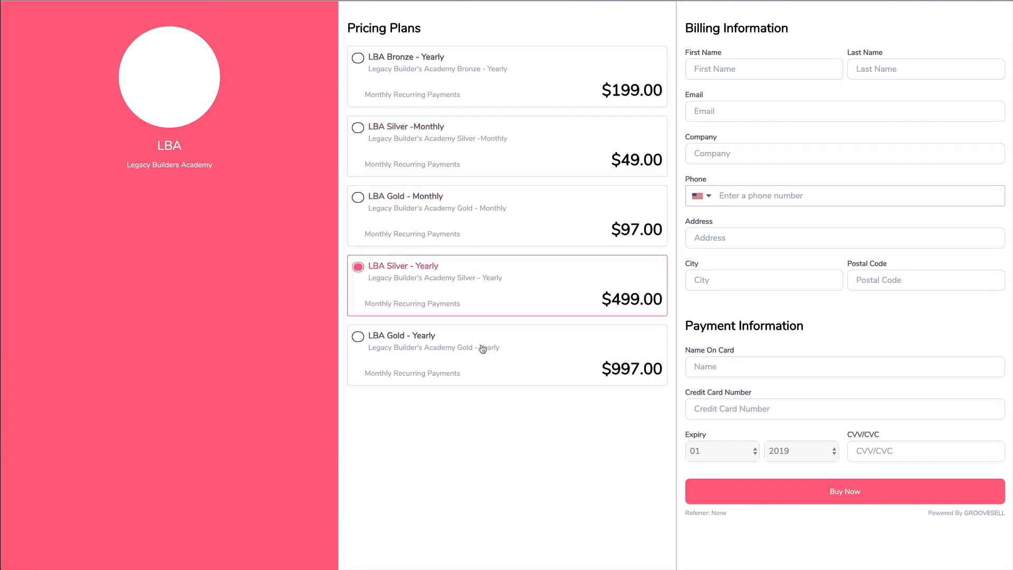
click(483, 349)
click(448, 92)
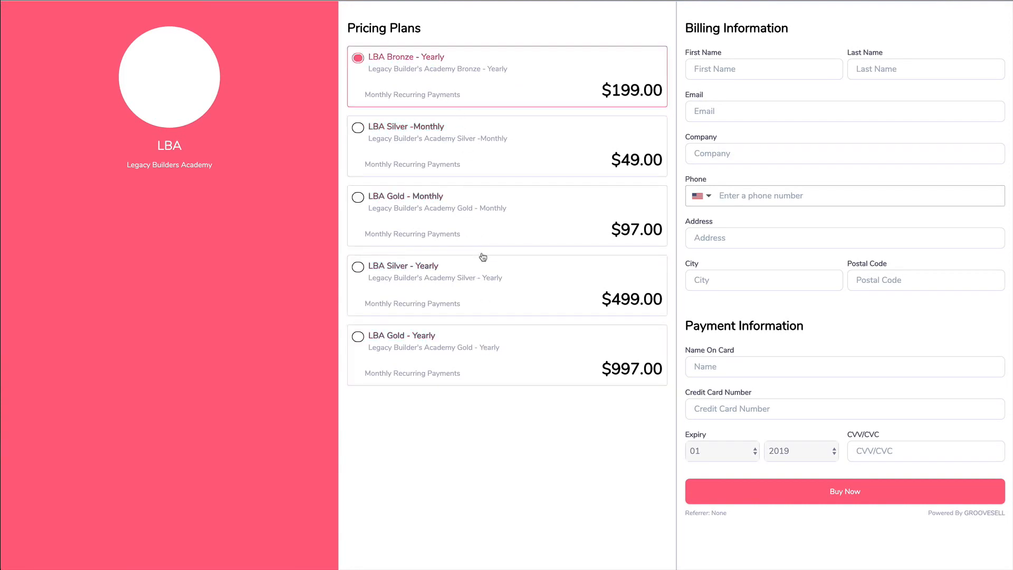
click(448, 235)
click(460, 284)
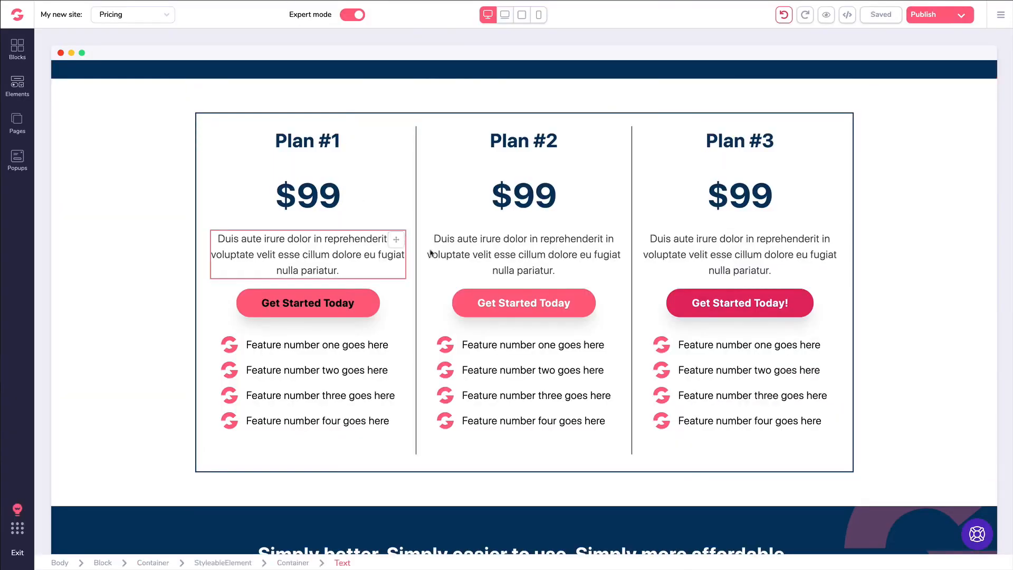
click(462, 237)
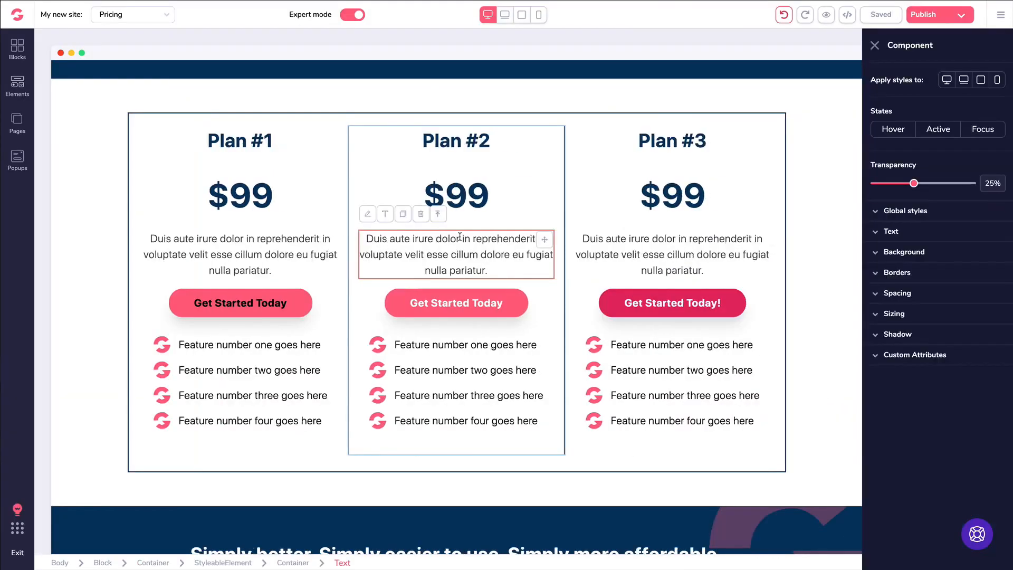
click(387, 217)
drag(537, 300, 487, 311)
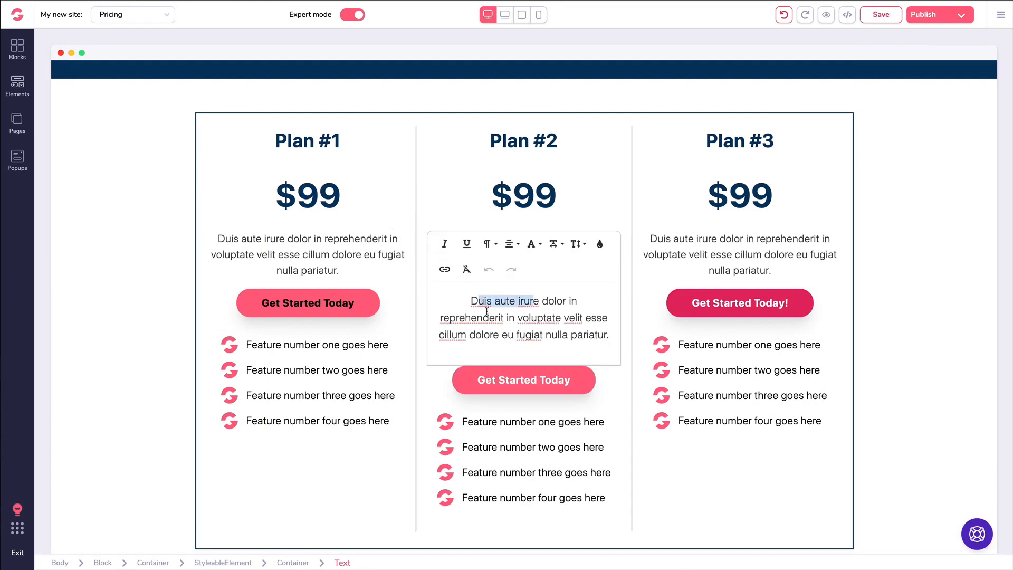
click(446, 271)
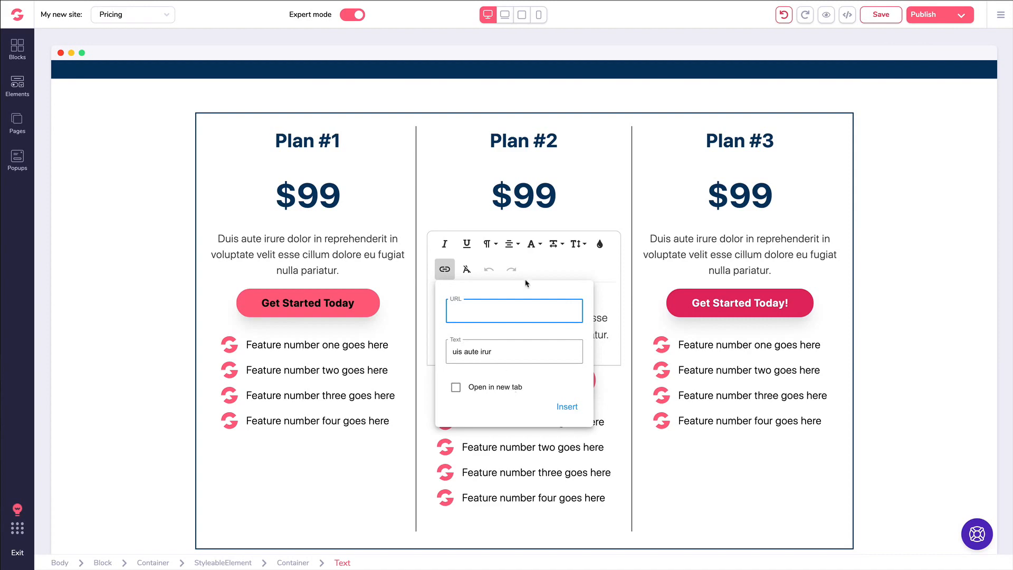
click(603, 419)
scroll(802, 185, up, 15)
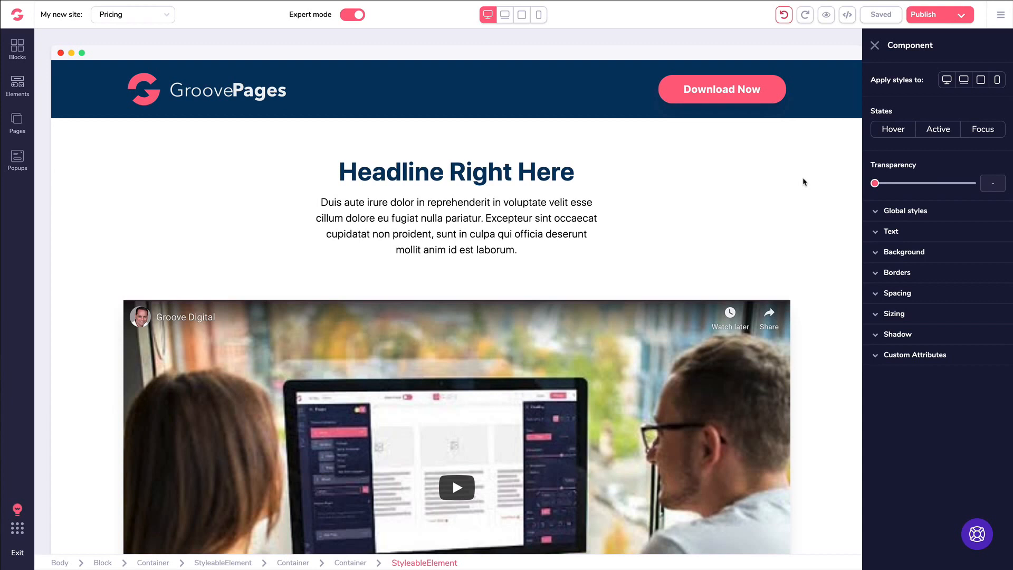
- Scroll down past the intro paragraph and select Plan #3's 'Get Started Today!' button
click(532, 203)
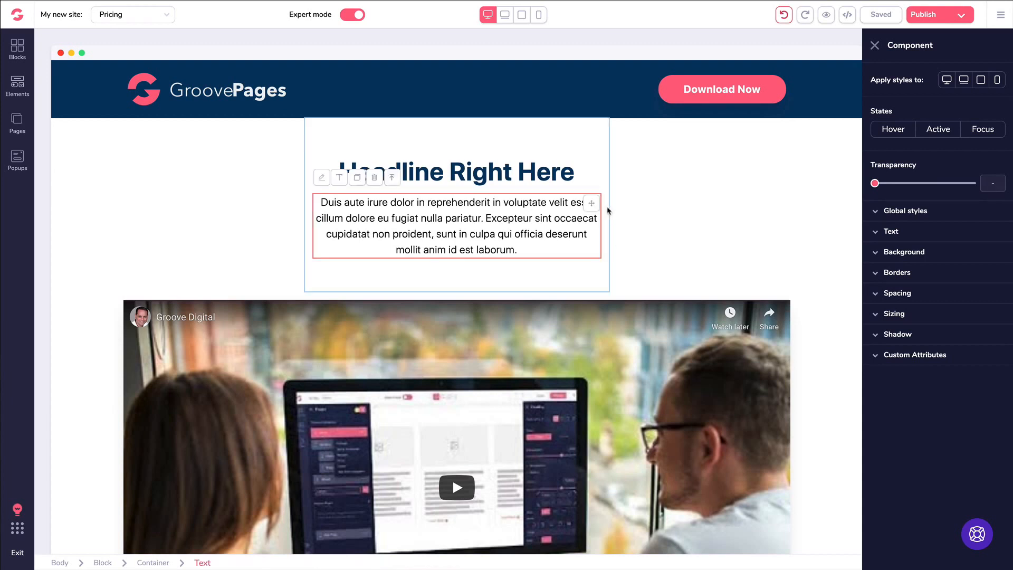
scroll(503, 208, down, 3)
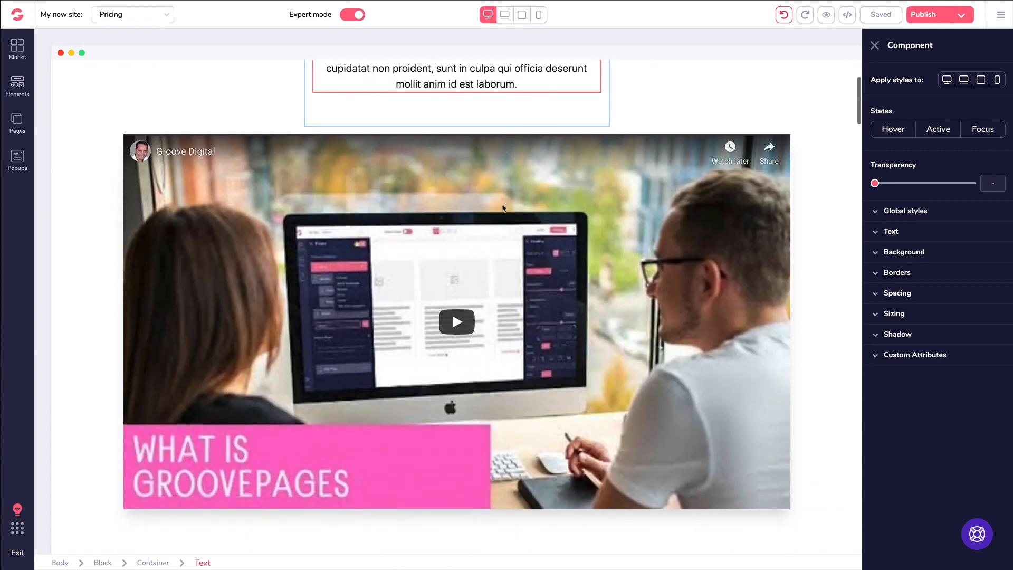
scroll(503, 207, down, 12)
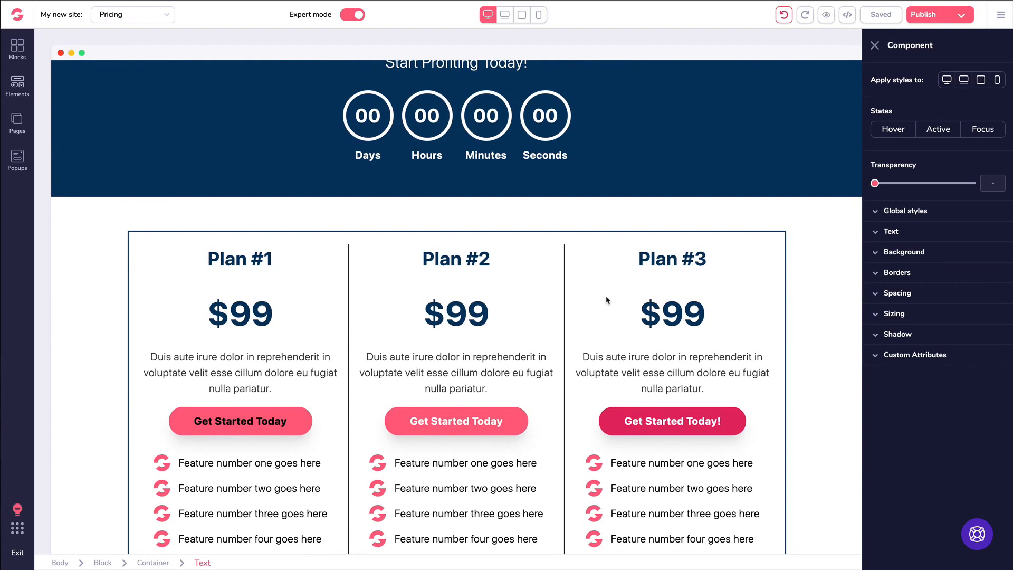
click(673, 421)
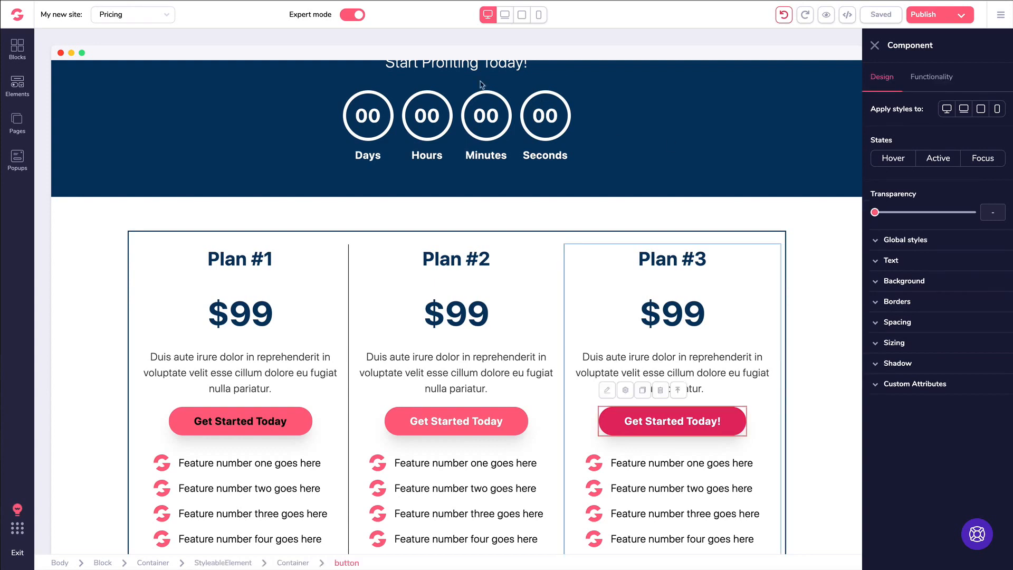
click(18, 49)
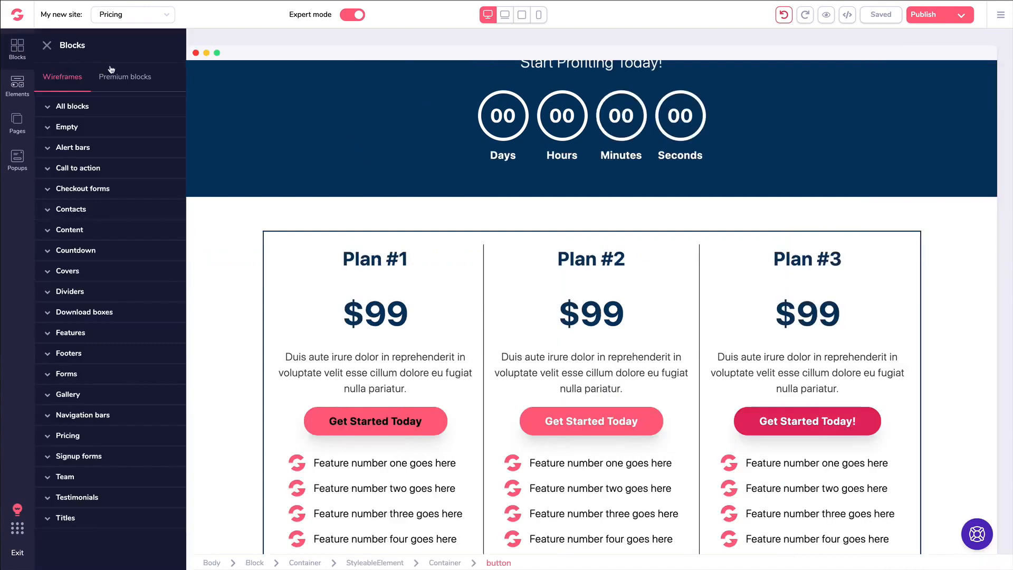
click(122, 79)
click(89, 110)
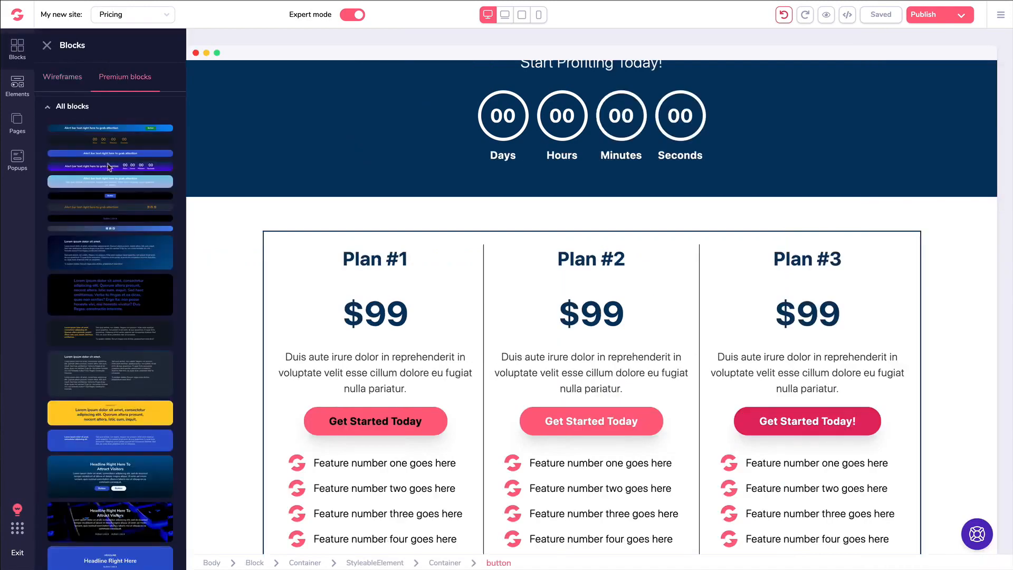
scroll(129, 186, down, 10)
scroll(128, 186, up, 10)
click(513, 151)
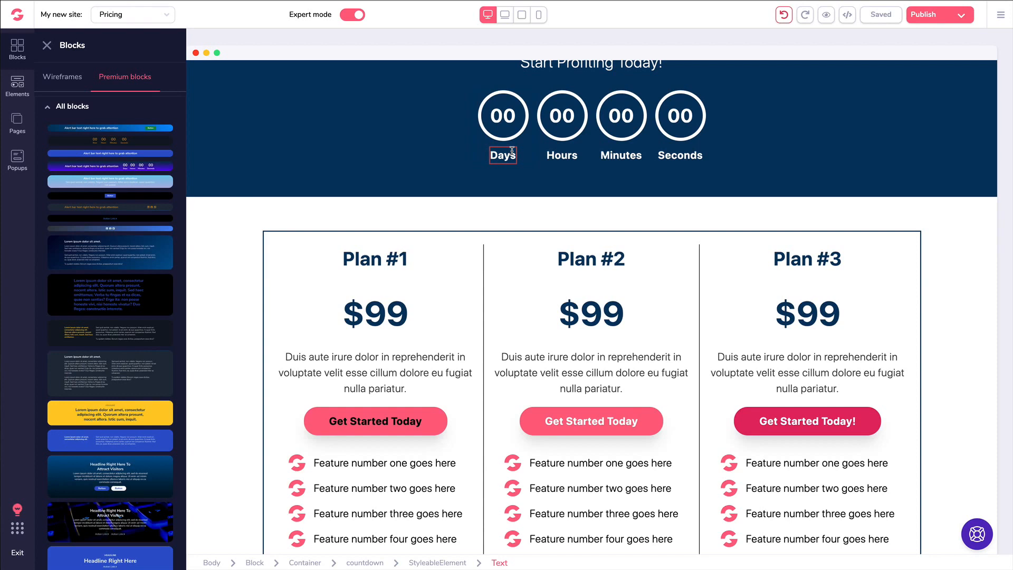
click(423, 149)
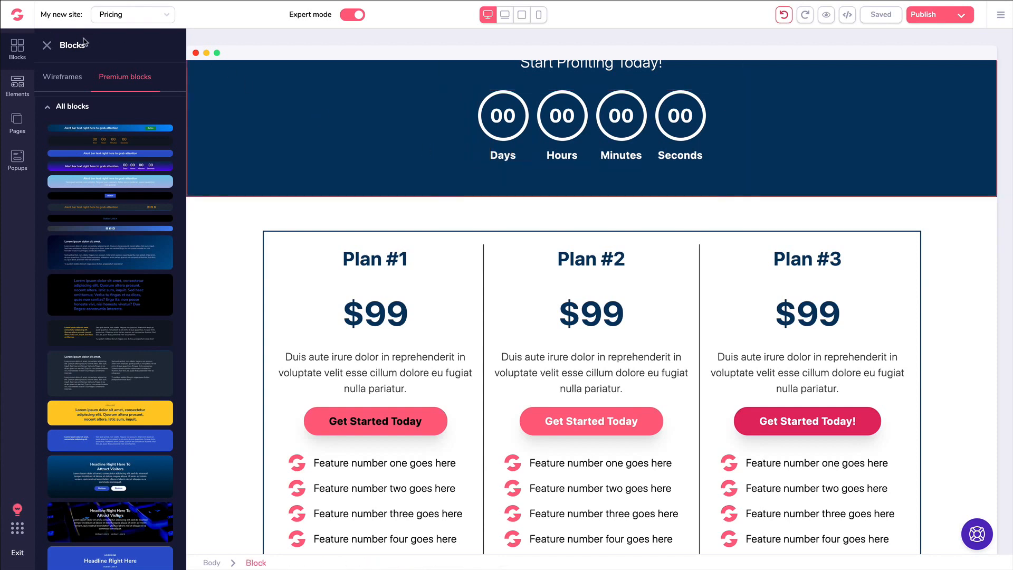
click(47, 45)
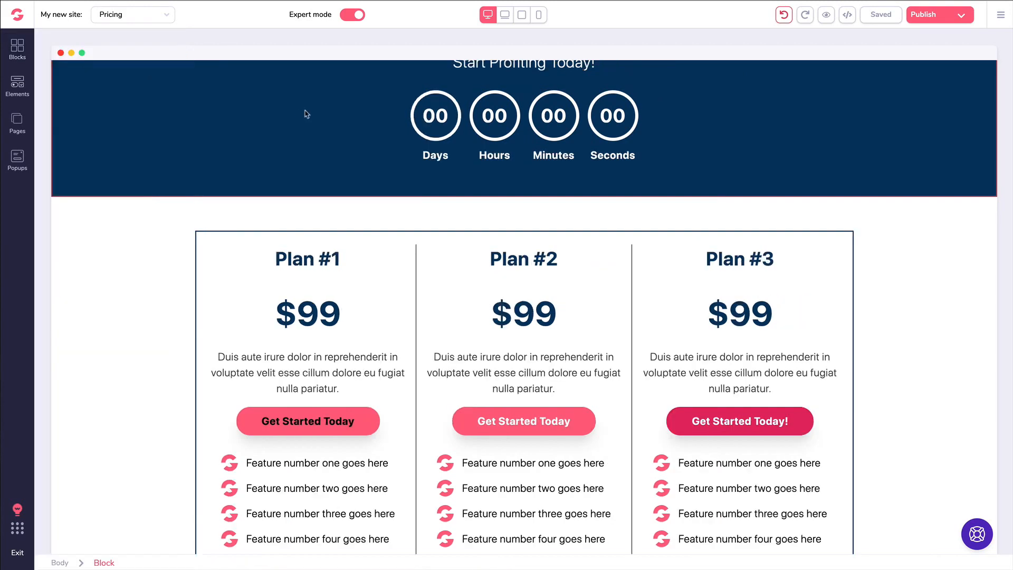
scroll(305, 114, up, 5)
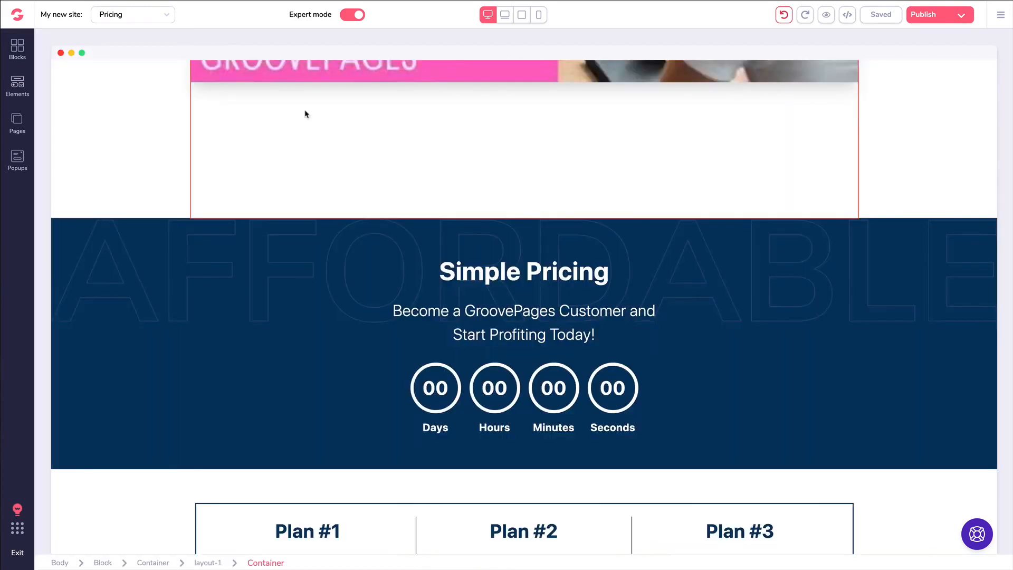